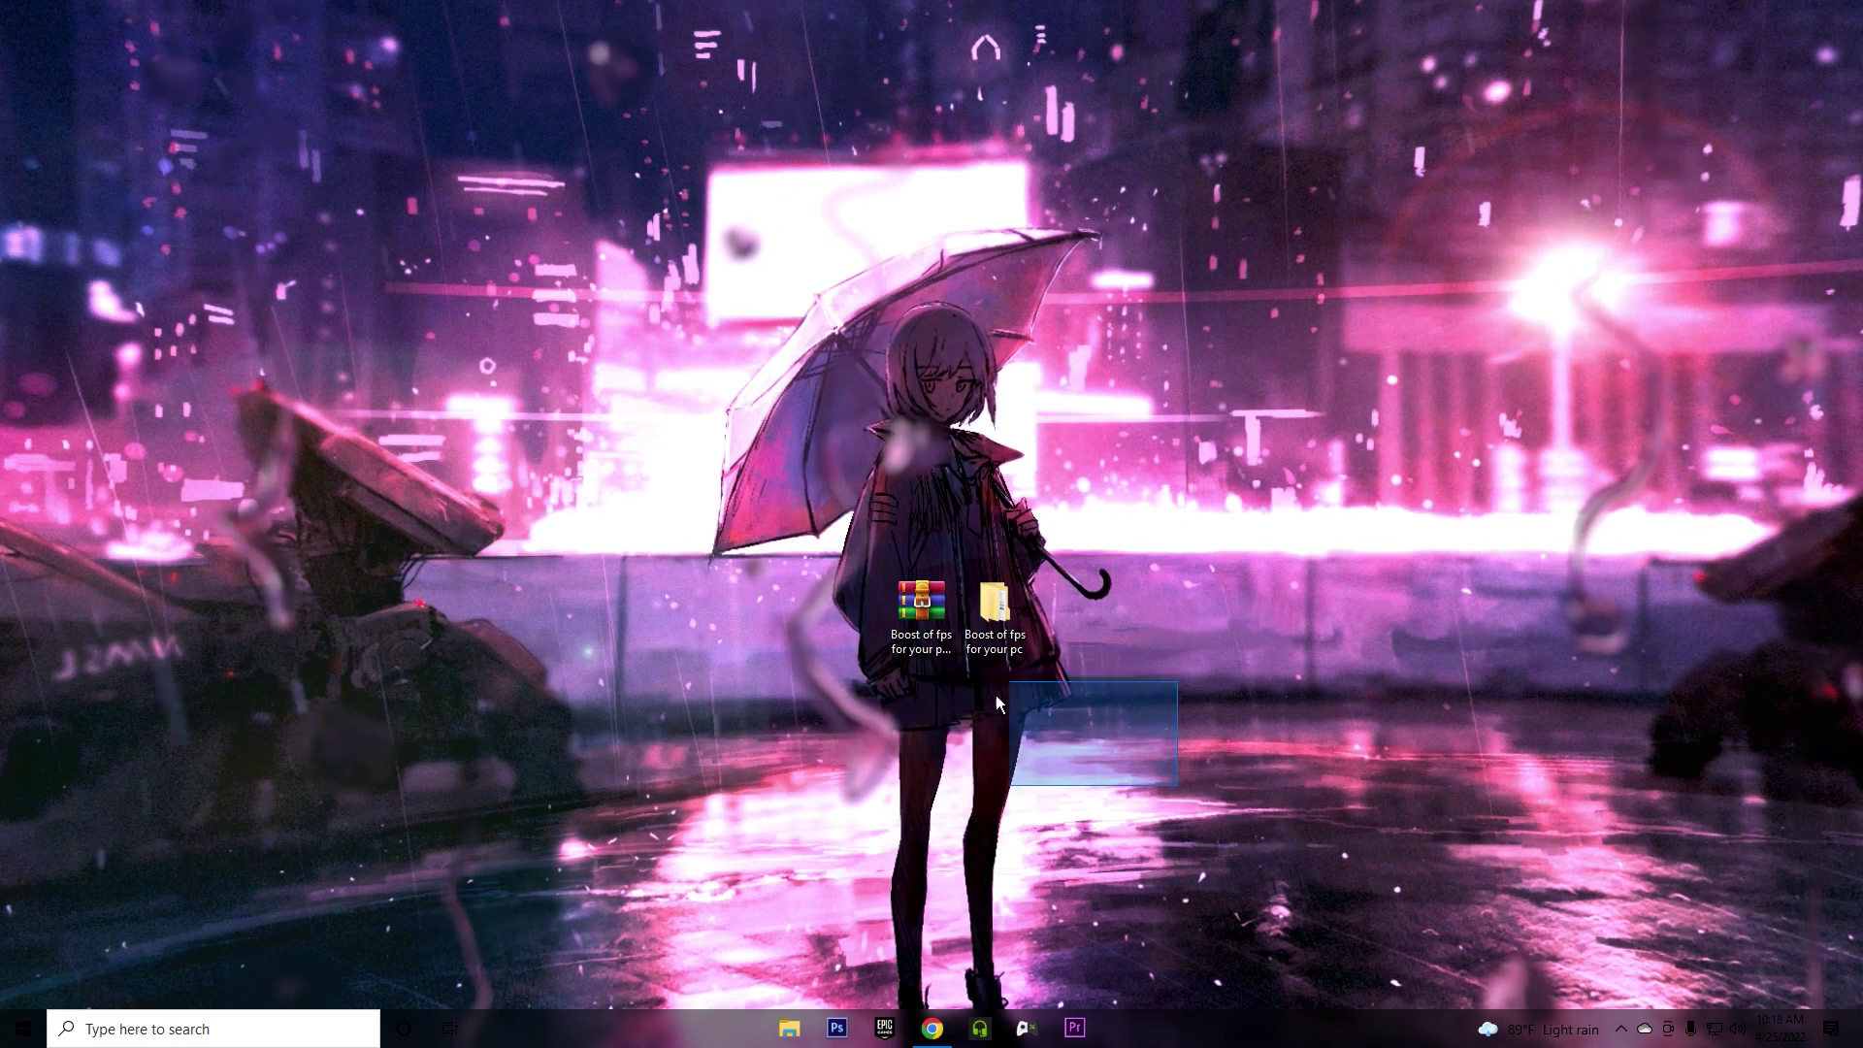
# Step: Open the extracted "Boost of fps for your pc" folder on the desktop and go into its Windows Boost subfolder
pyautogui.rightClick(908, 613)
pyautogui.click(1209, 700)
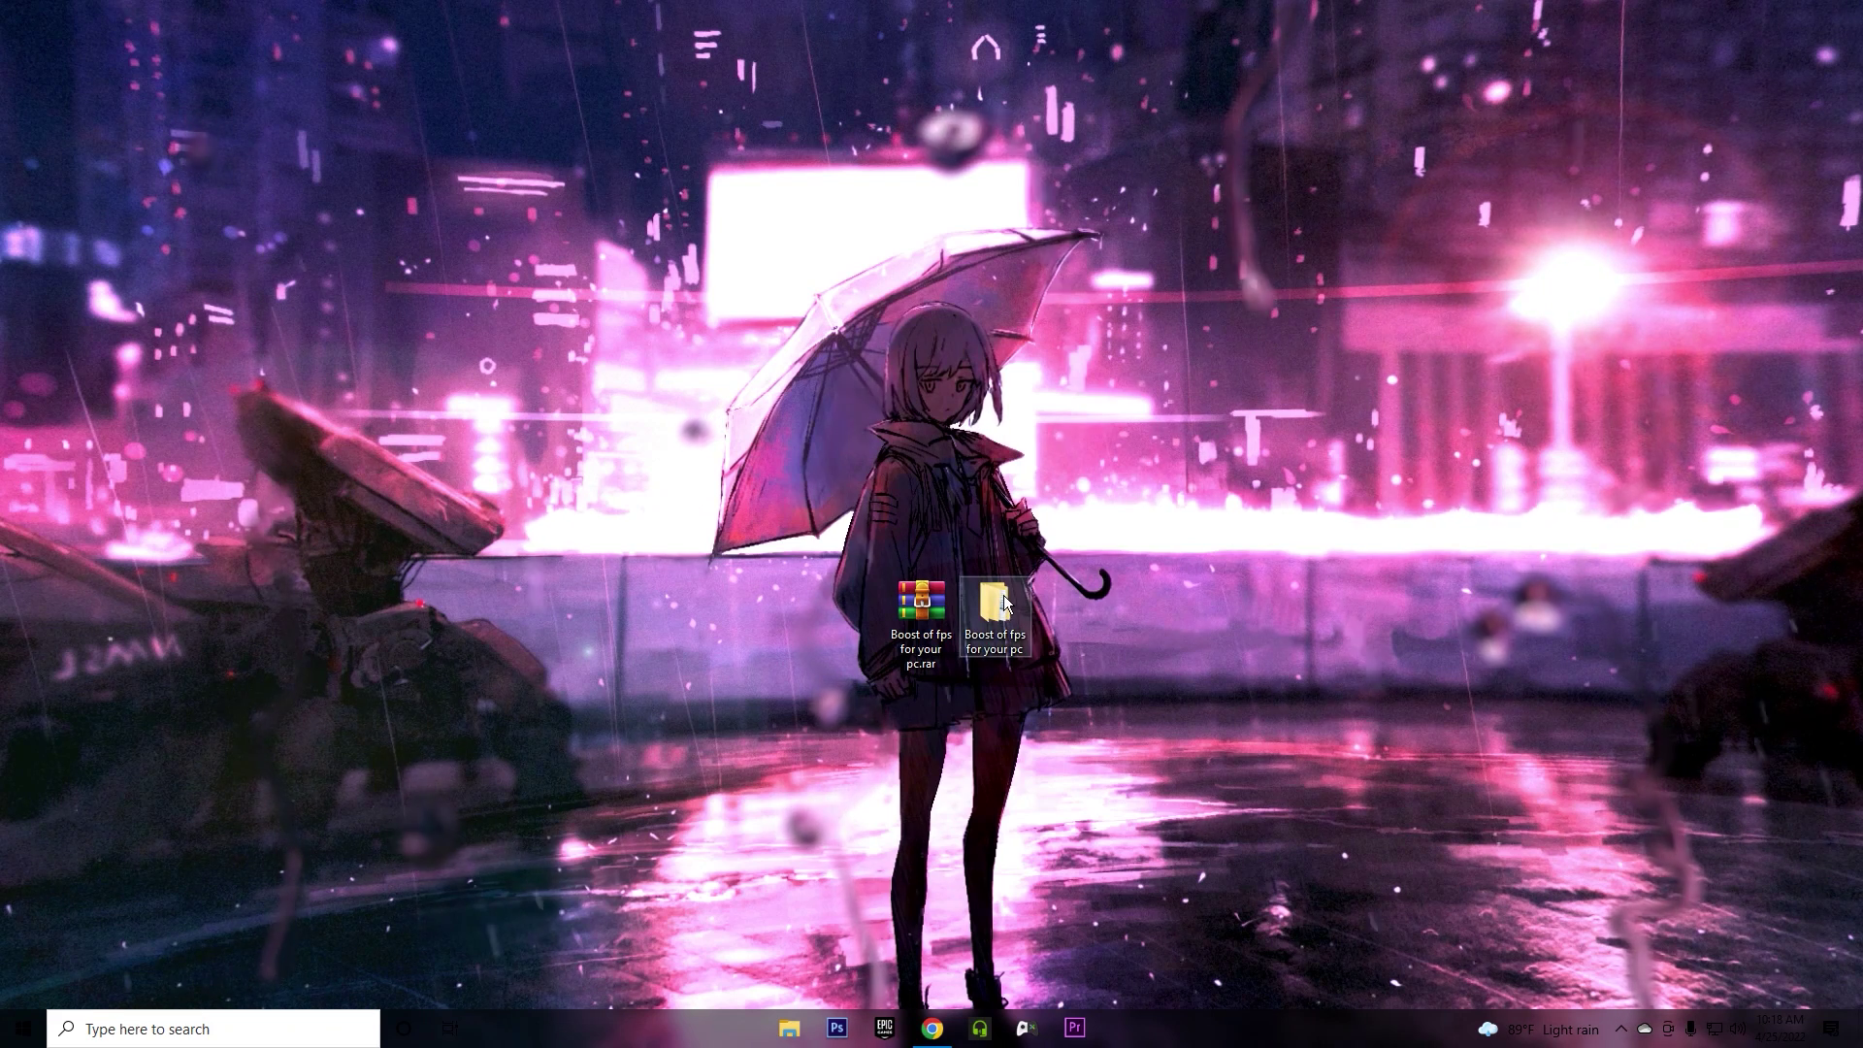
pyautogui.doubleClick(1005, 621)
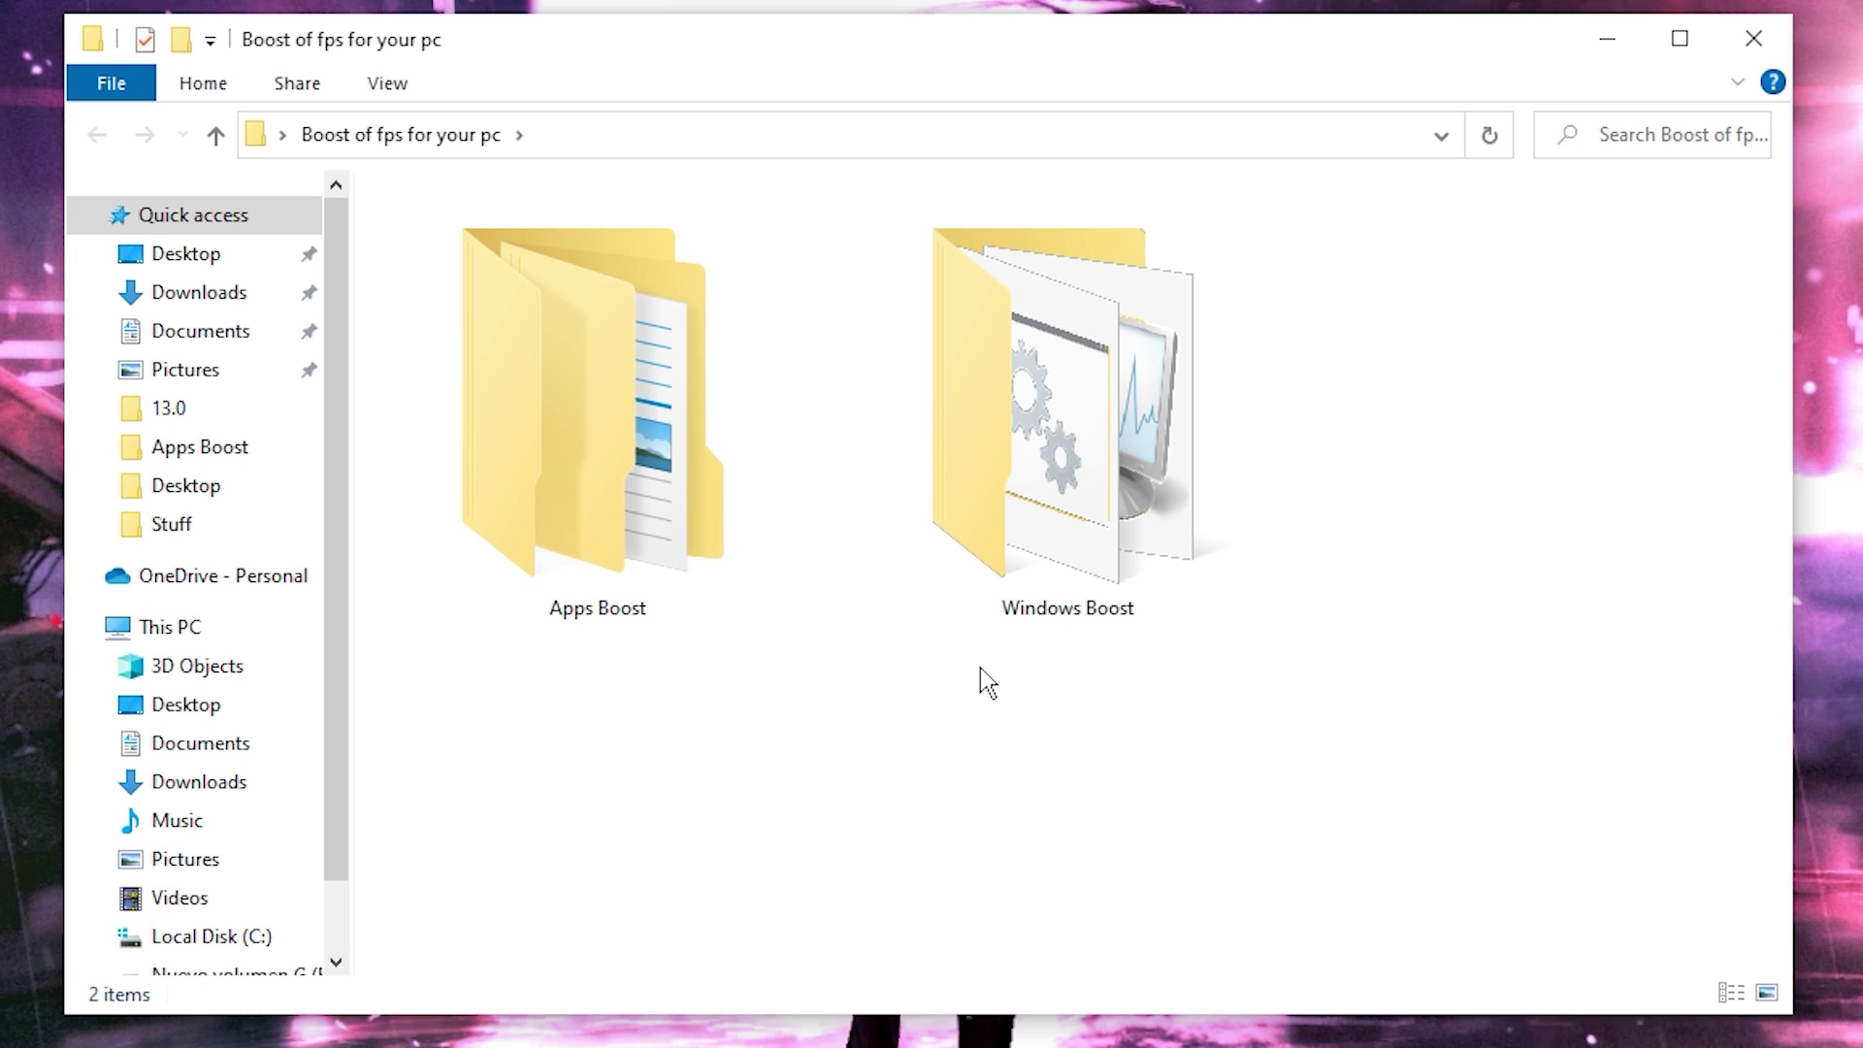
pyautogui.moveTo(1080, 524)
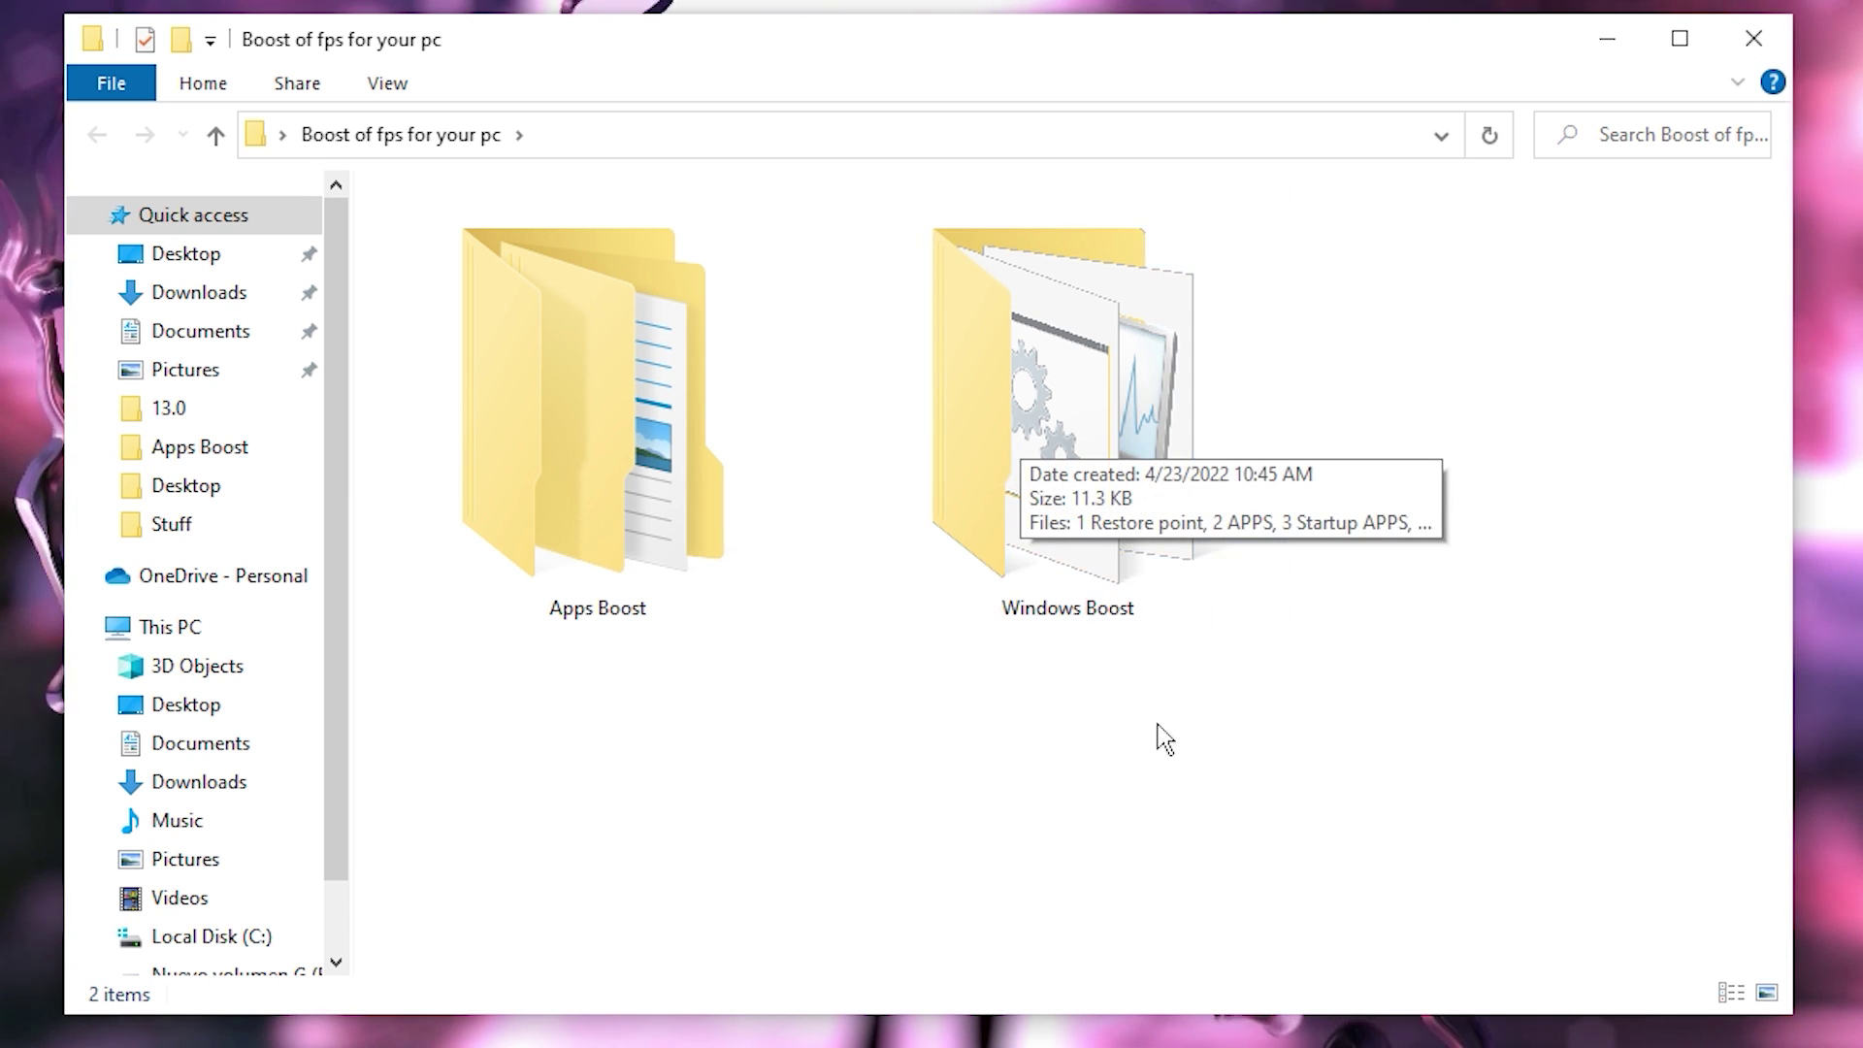
pyautogui.doubleClick(1122, 404)
pyautogui.moveTo(606, 828); pyautogui.dragTo(450, 770)
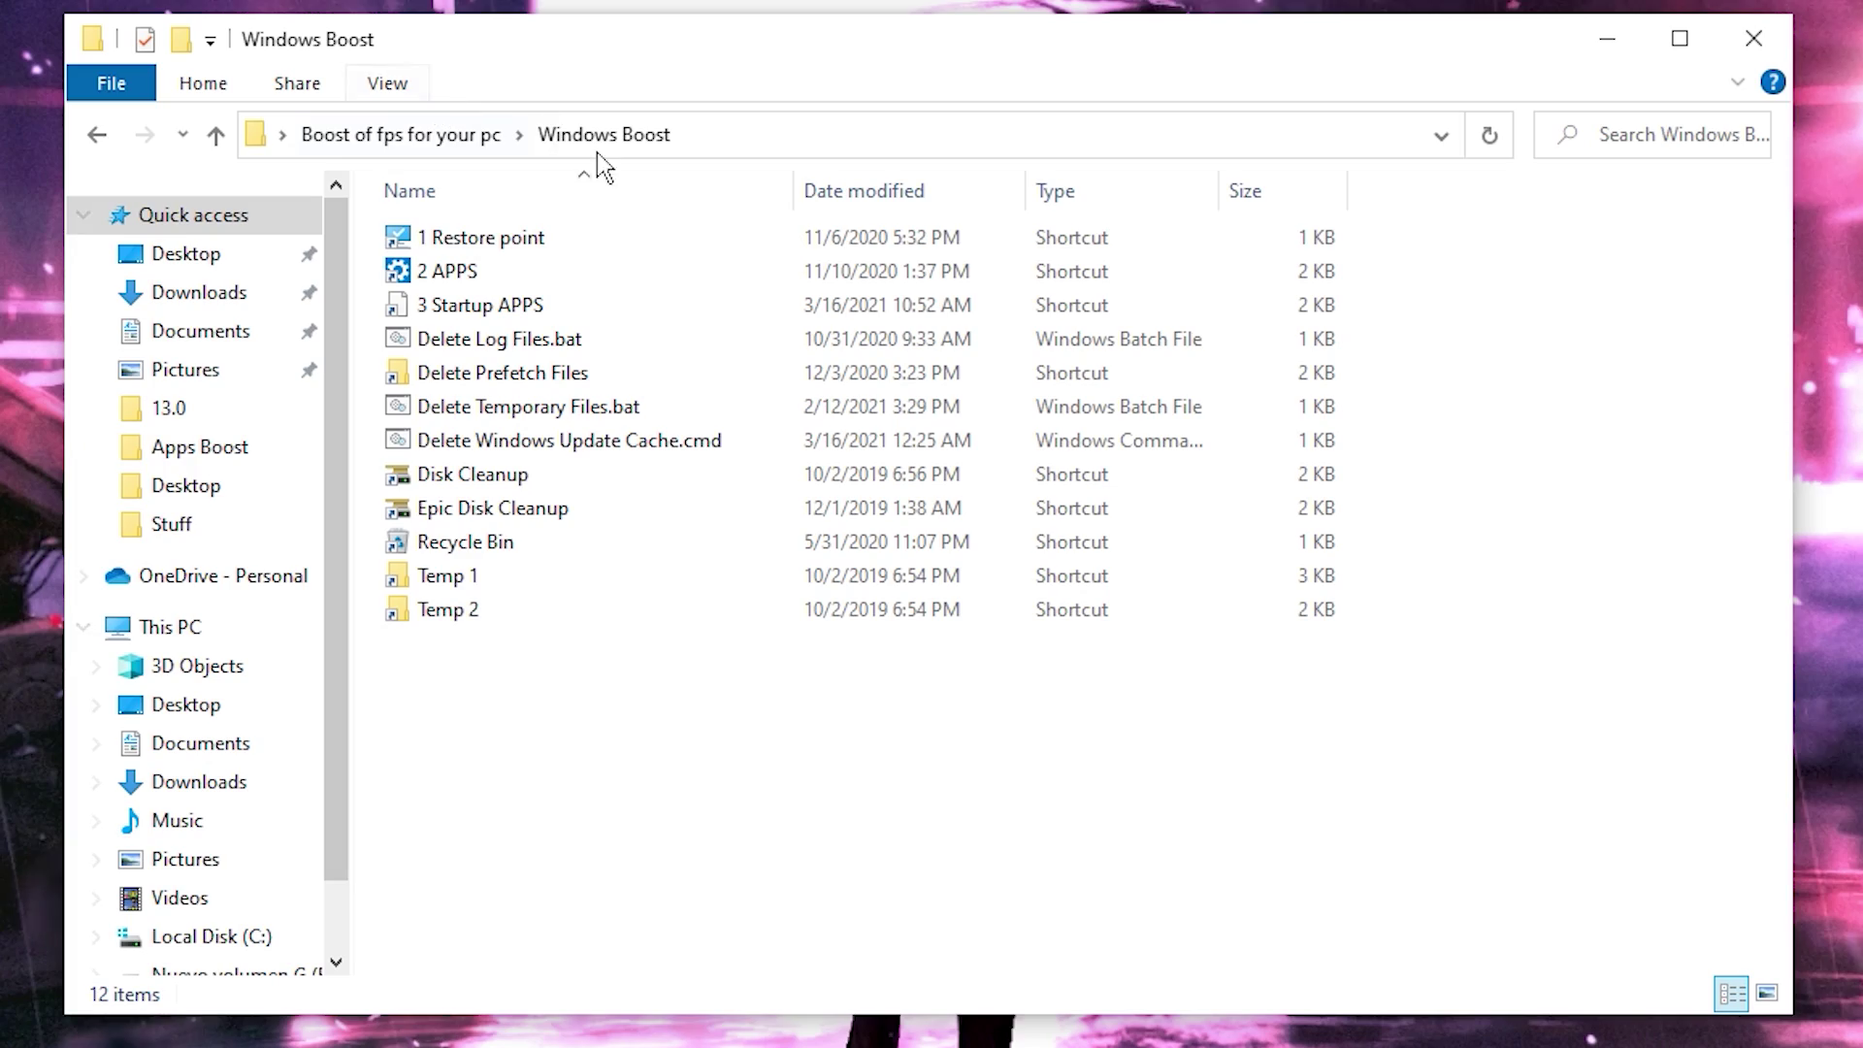
# Step: Open the System Protection settings with the 1 Restore point shortcut, then close them
pyautogui.click(536, 240)
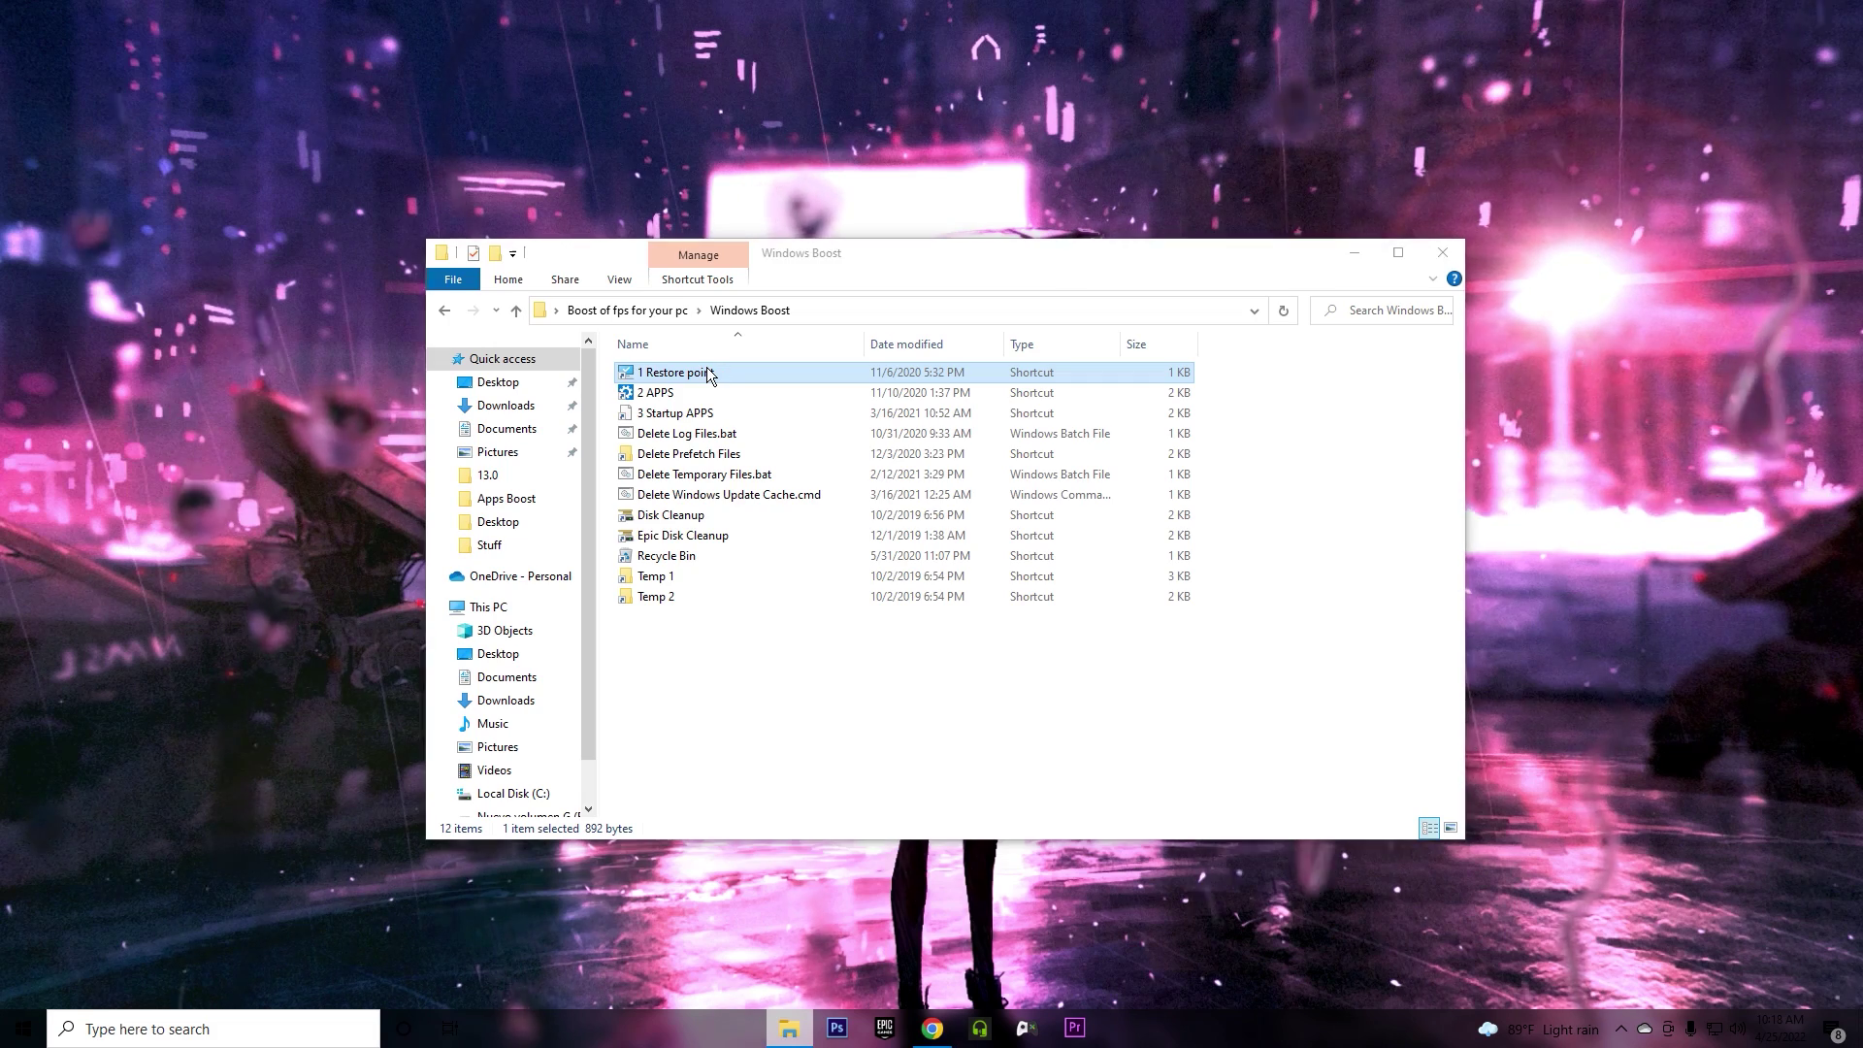
pyautogui.doubleClick(537, 240)
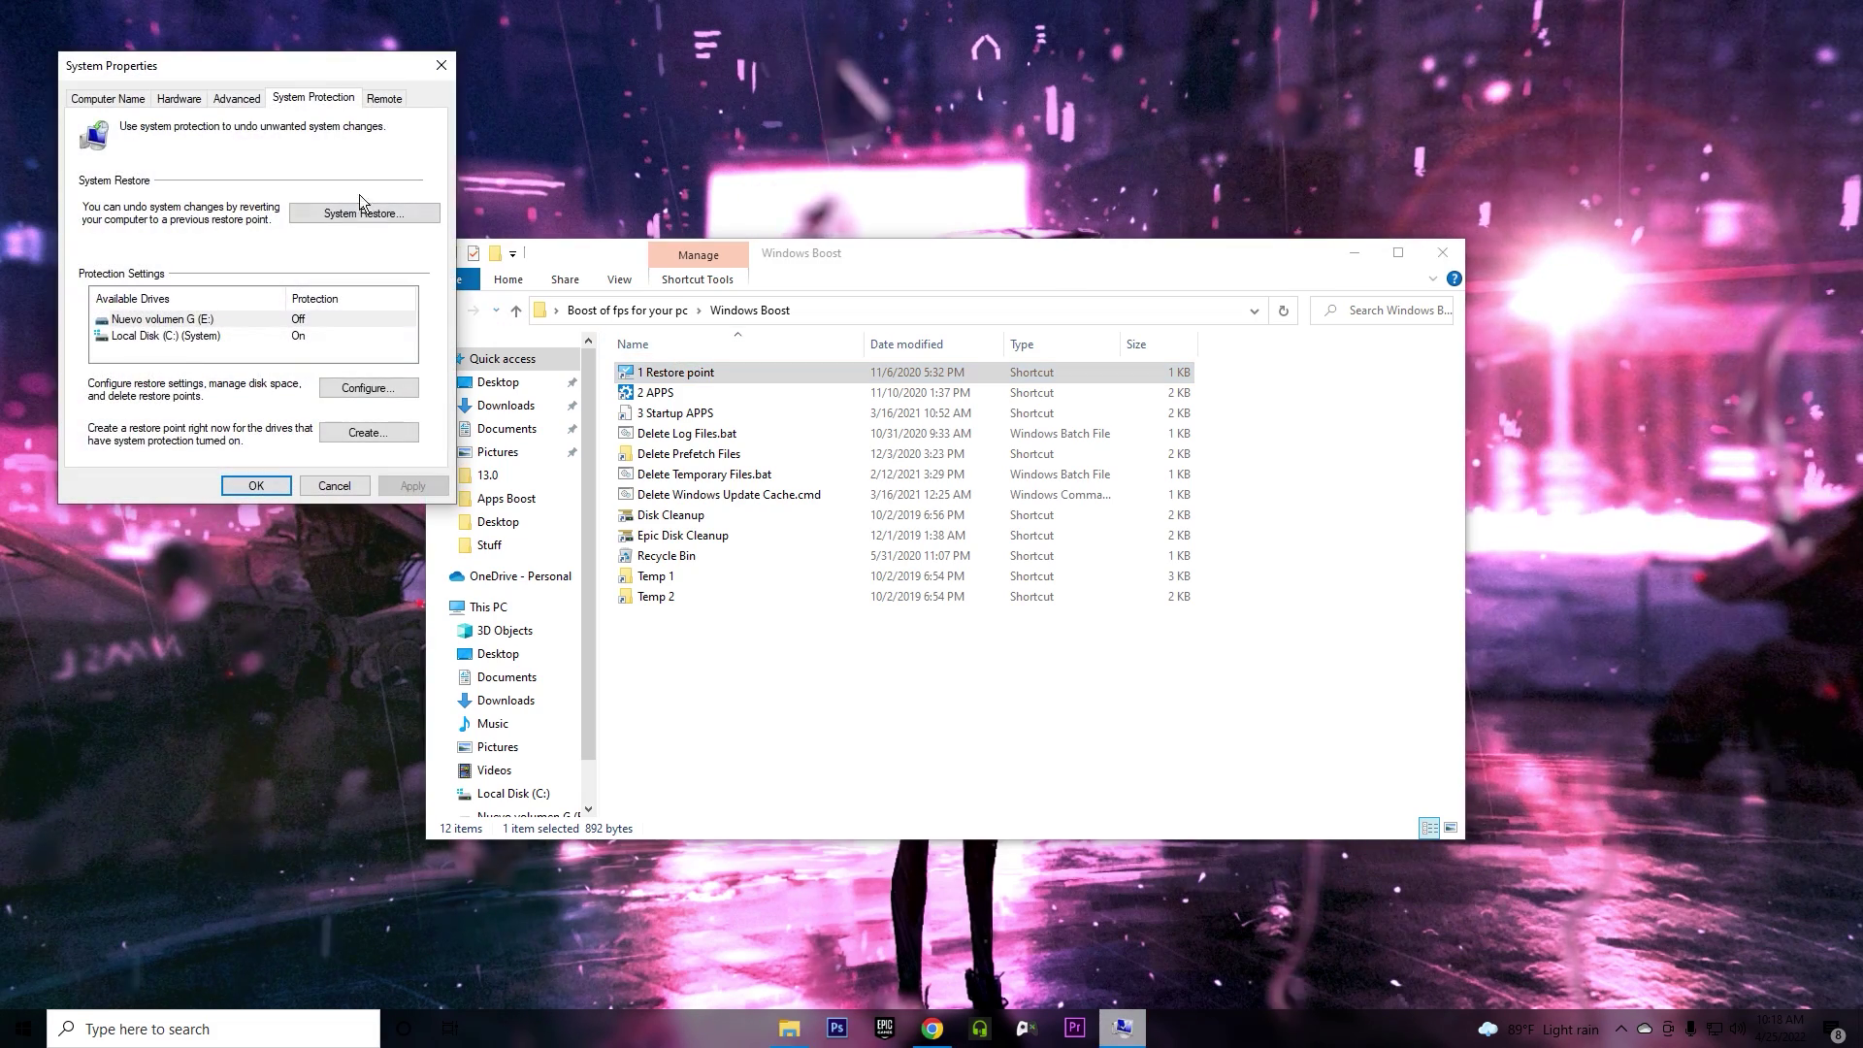
pyautogui.moveTo(354, 103); pyautogui.dragTo(626, 237)
pyautogui.click(661, 227)
# Step: Open the Apps & features settings with the 2 APPS shortcut and maximize the window
pyautogui.click(656, 392)
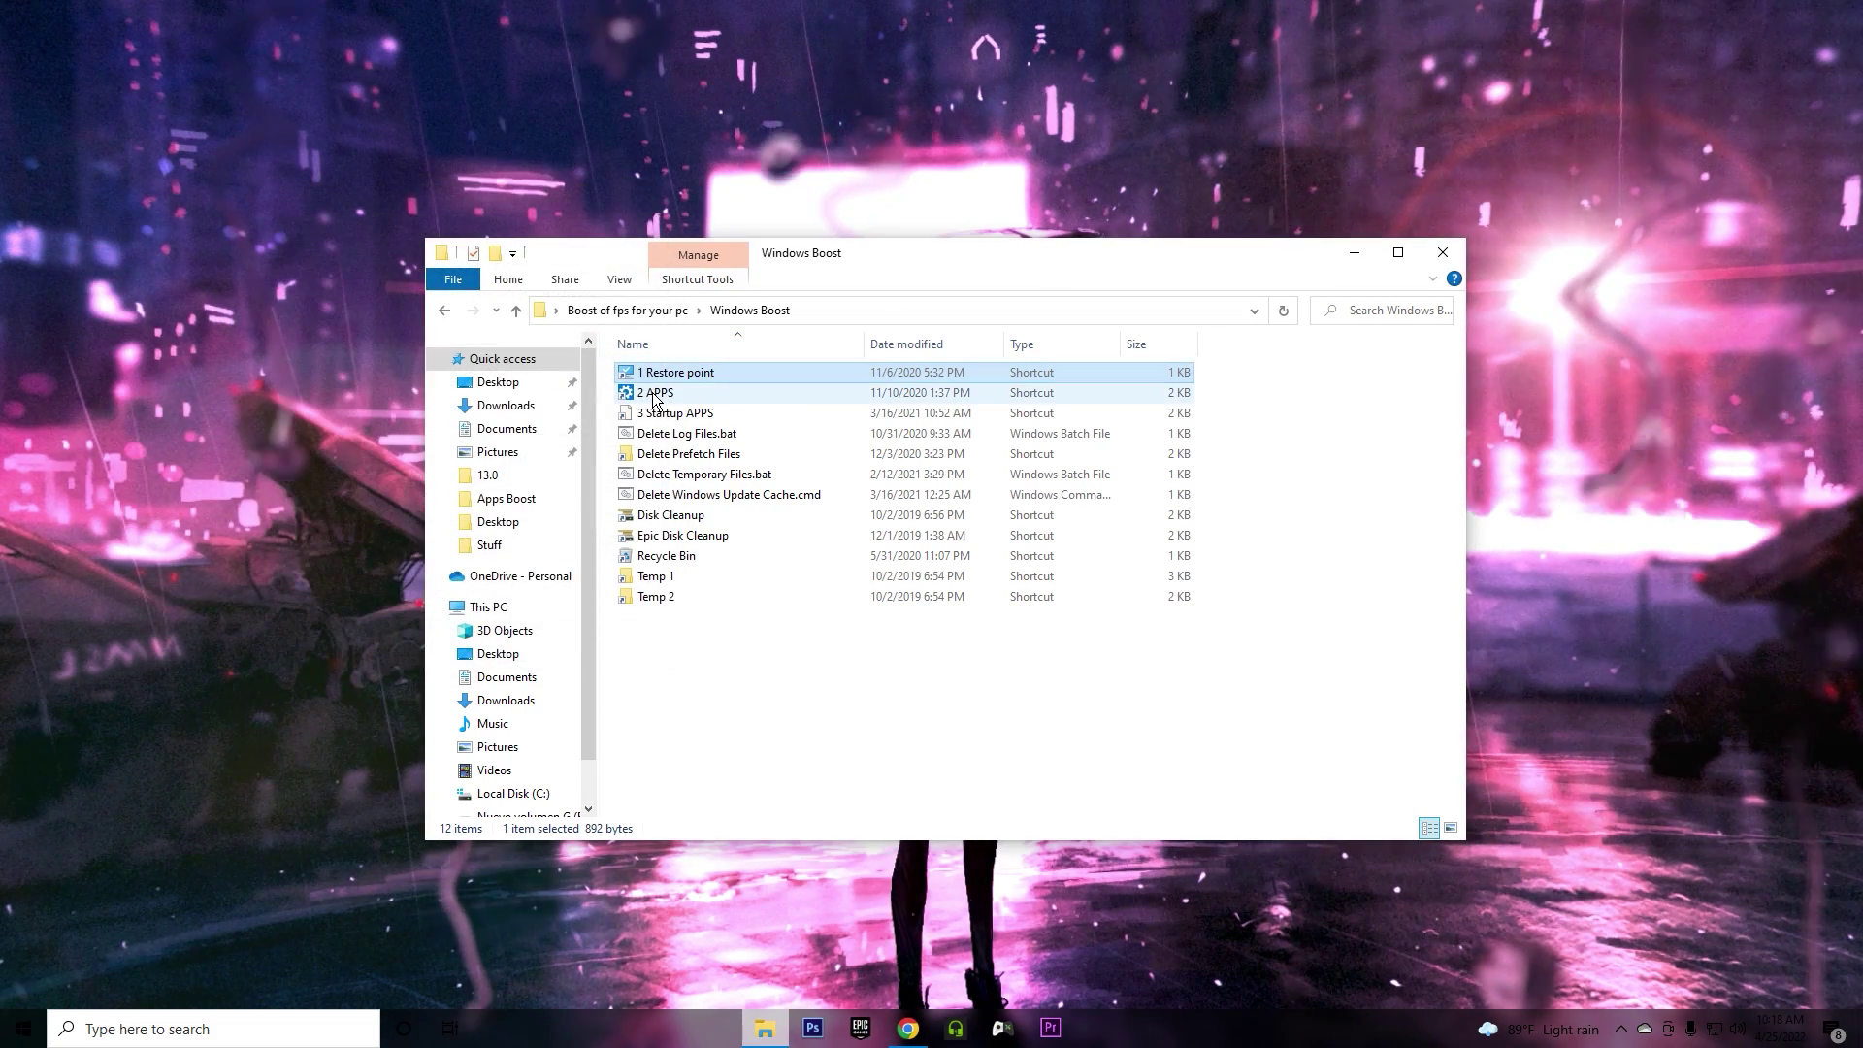
pyautogui.doubleClick(650, 392)
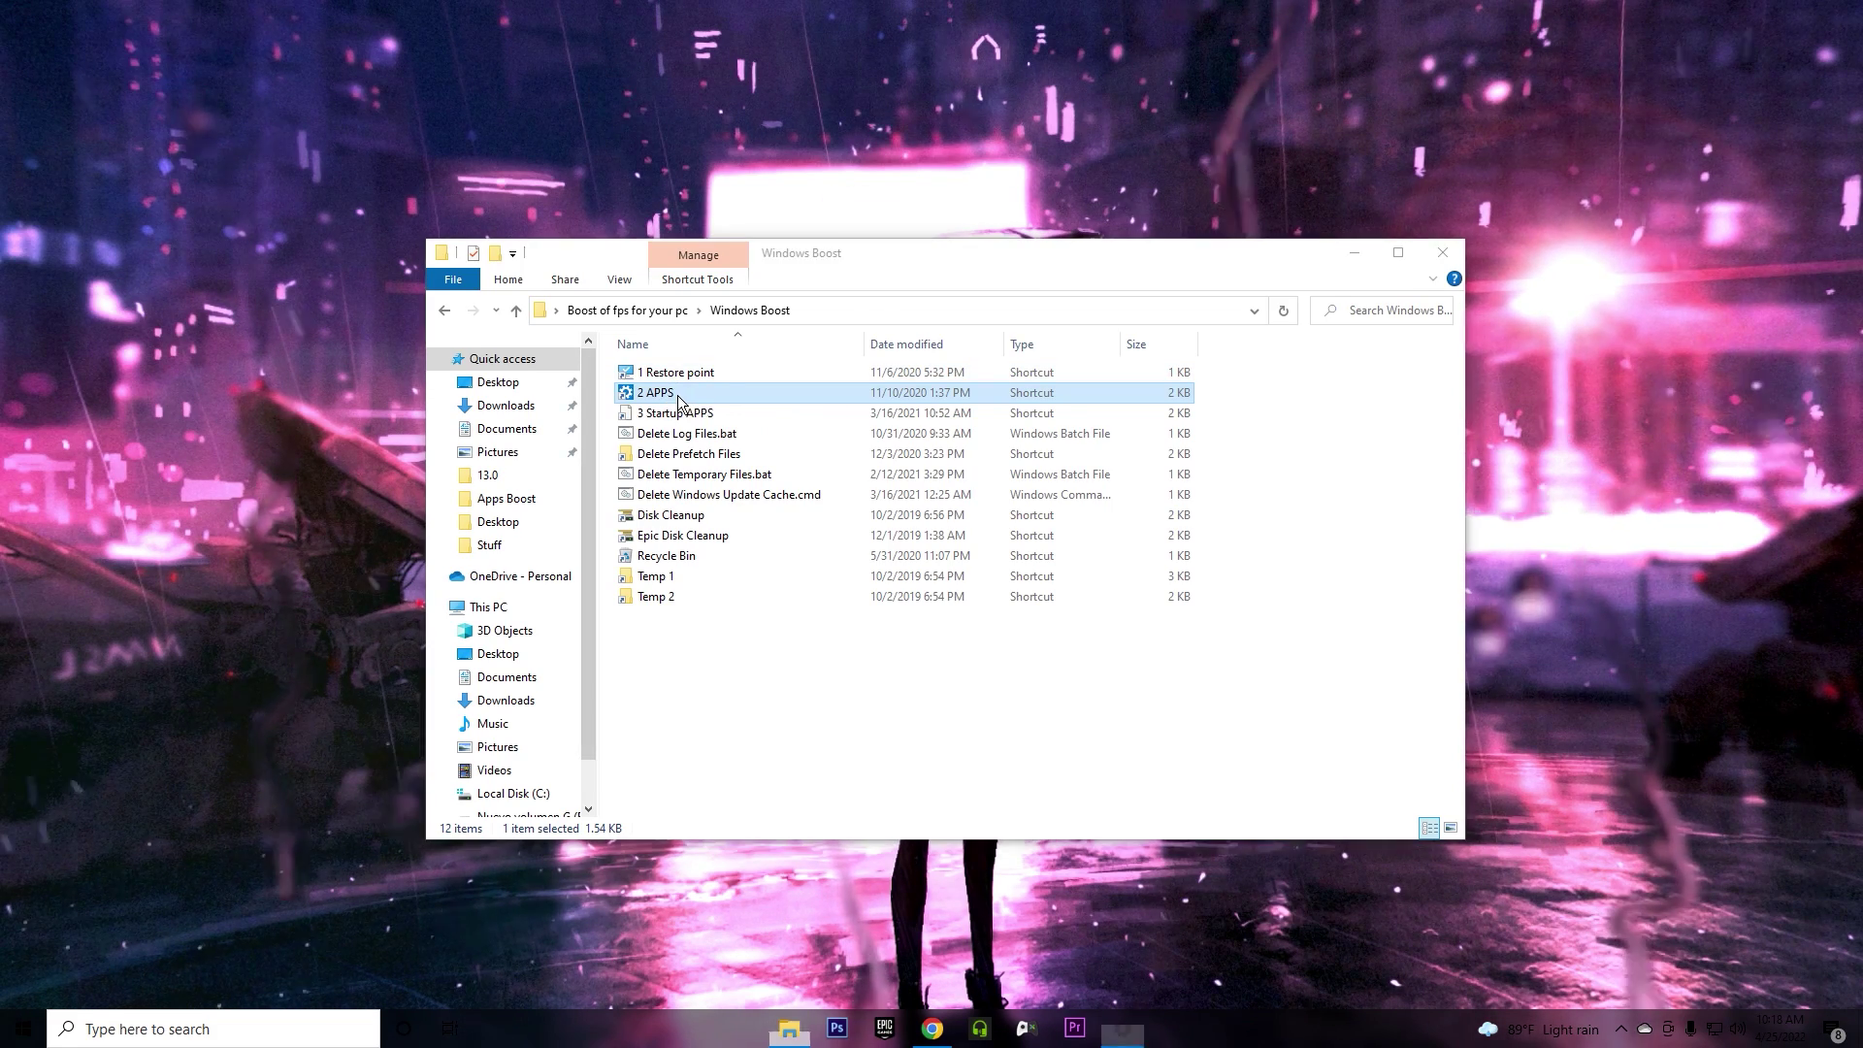
pyautogui.doubleClick(968, 254)
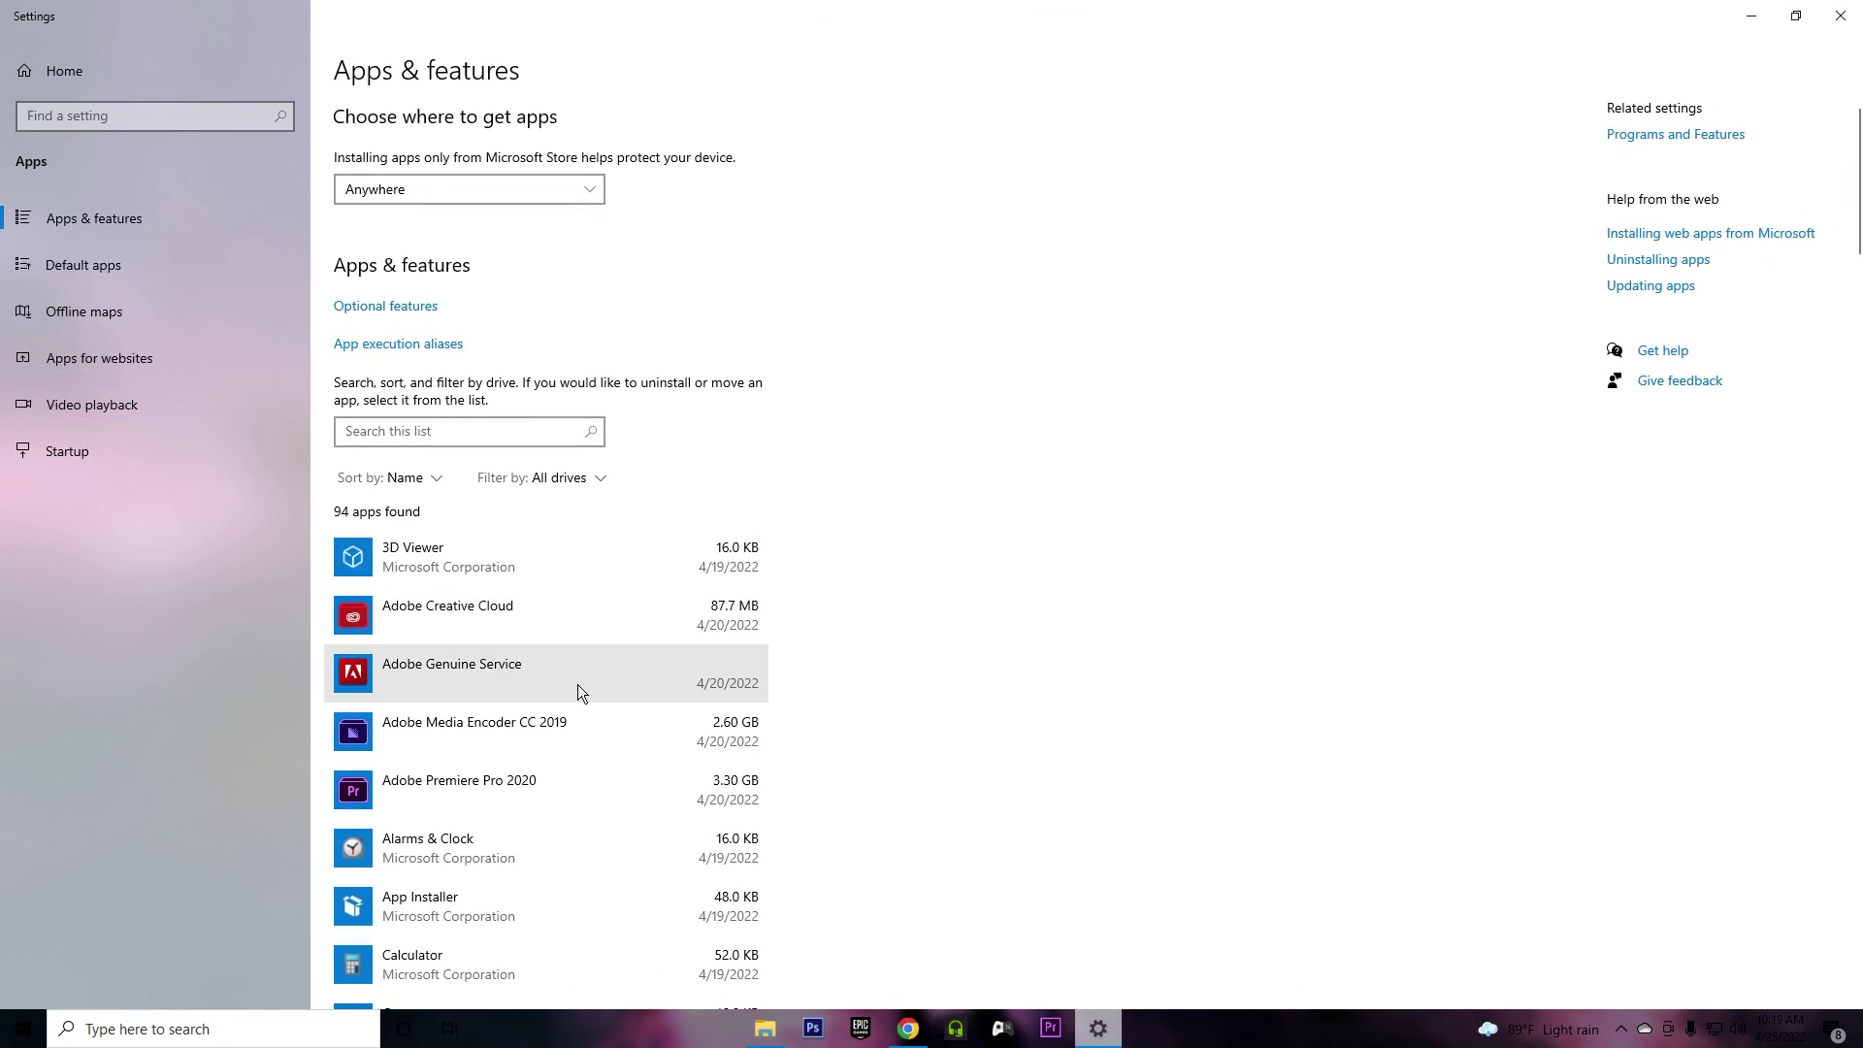
# Step: Uninstall 3D Viewer from the installed apps list
pyautogui.click(664, 578)
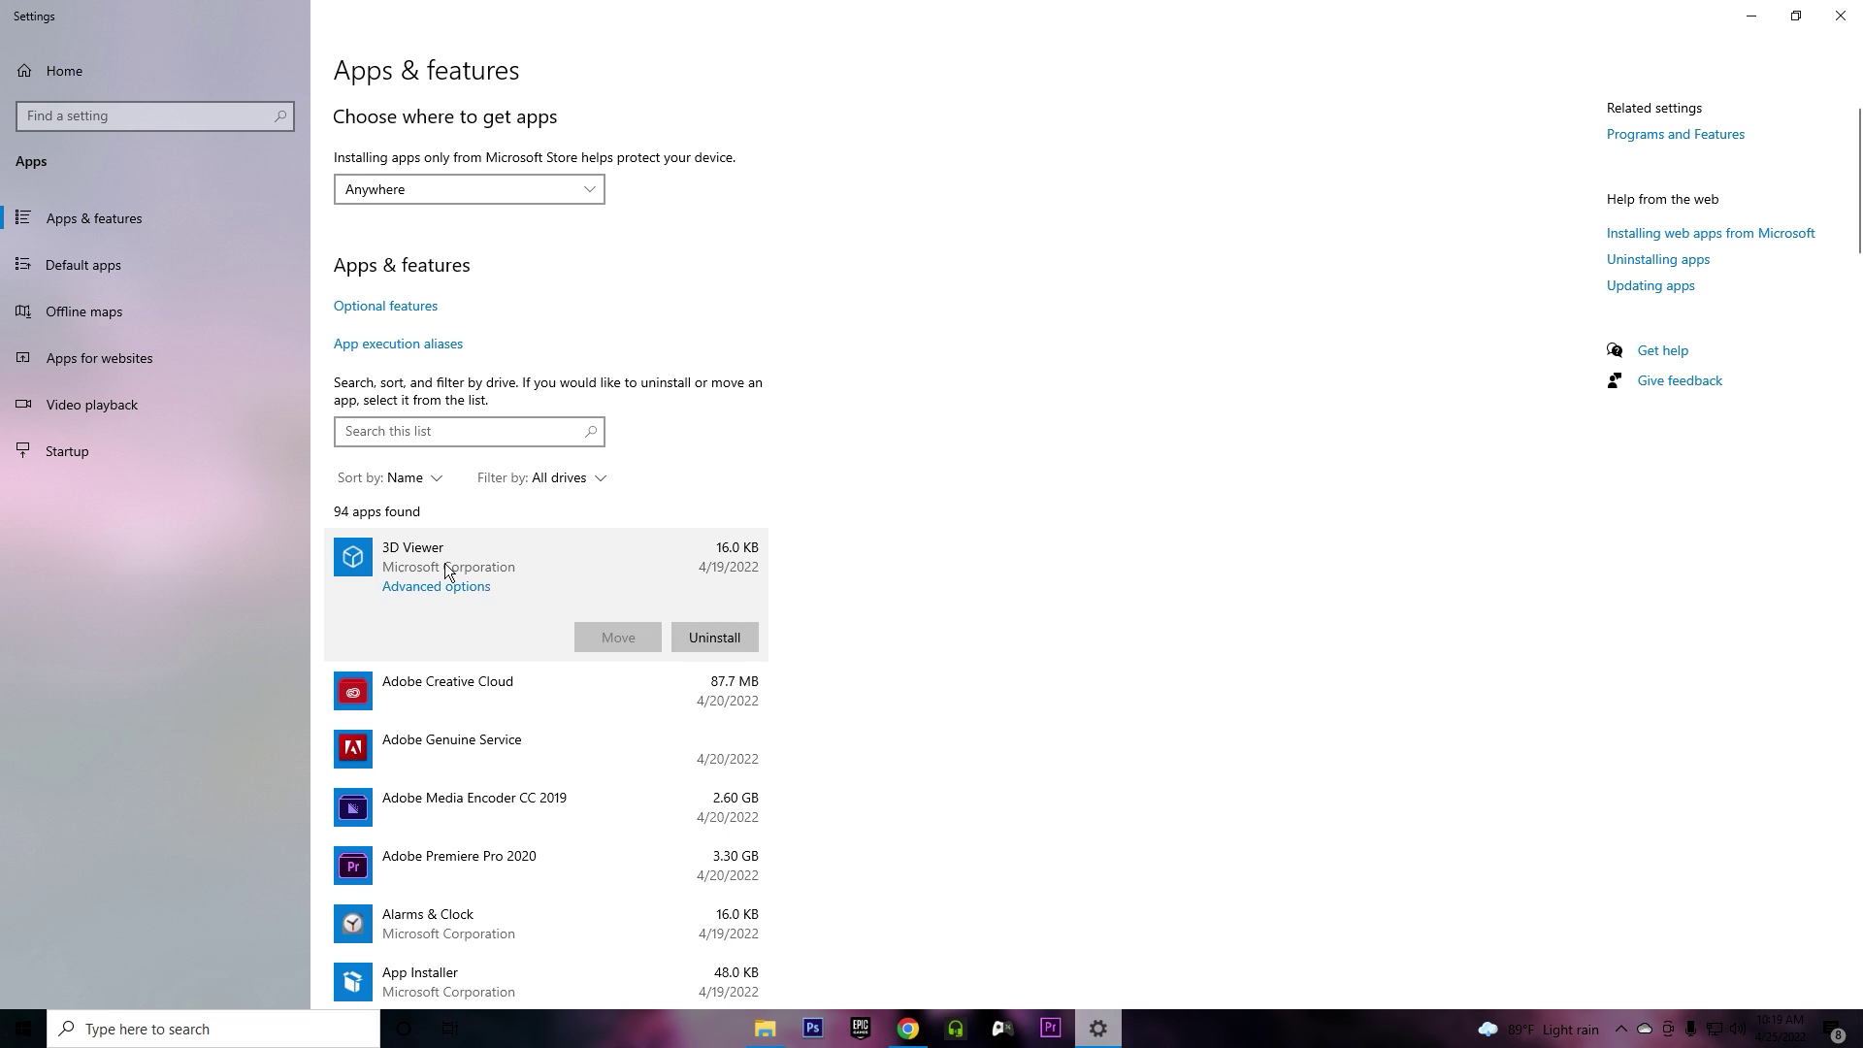
pyautogui.click(707, 642)
pyautogui.click(803, 594)
# Step: Look through the installed apps for unneeded programs, expanding entries such as Adobe Creative Cloud and Discord
pyautogui.click(572, 701)
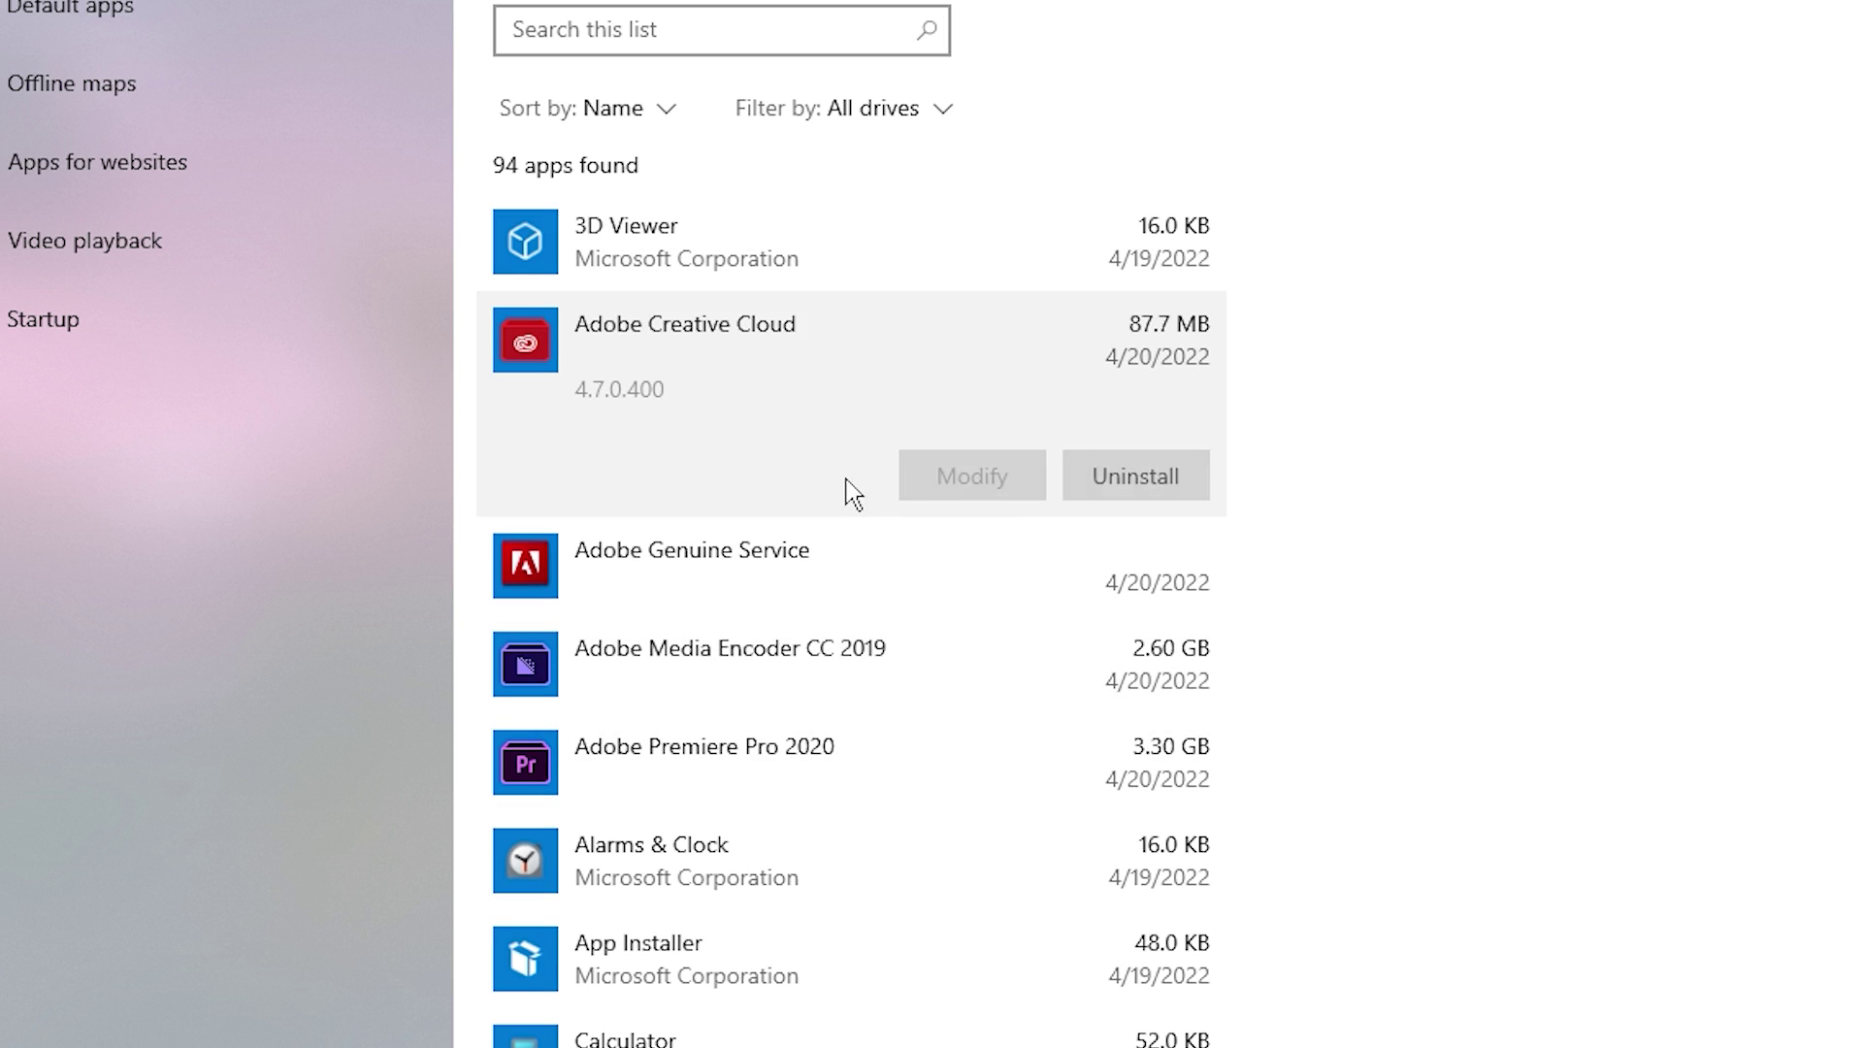
pyautogui.scroll(-4, 976, 583)
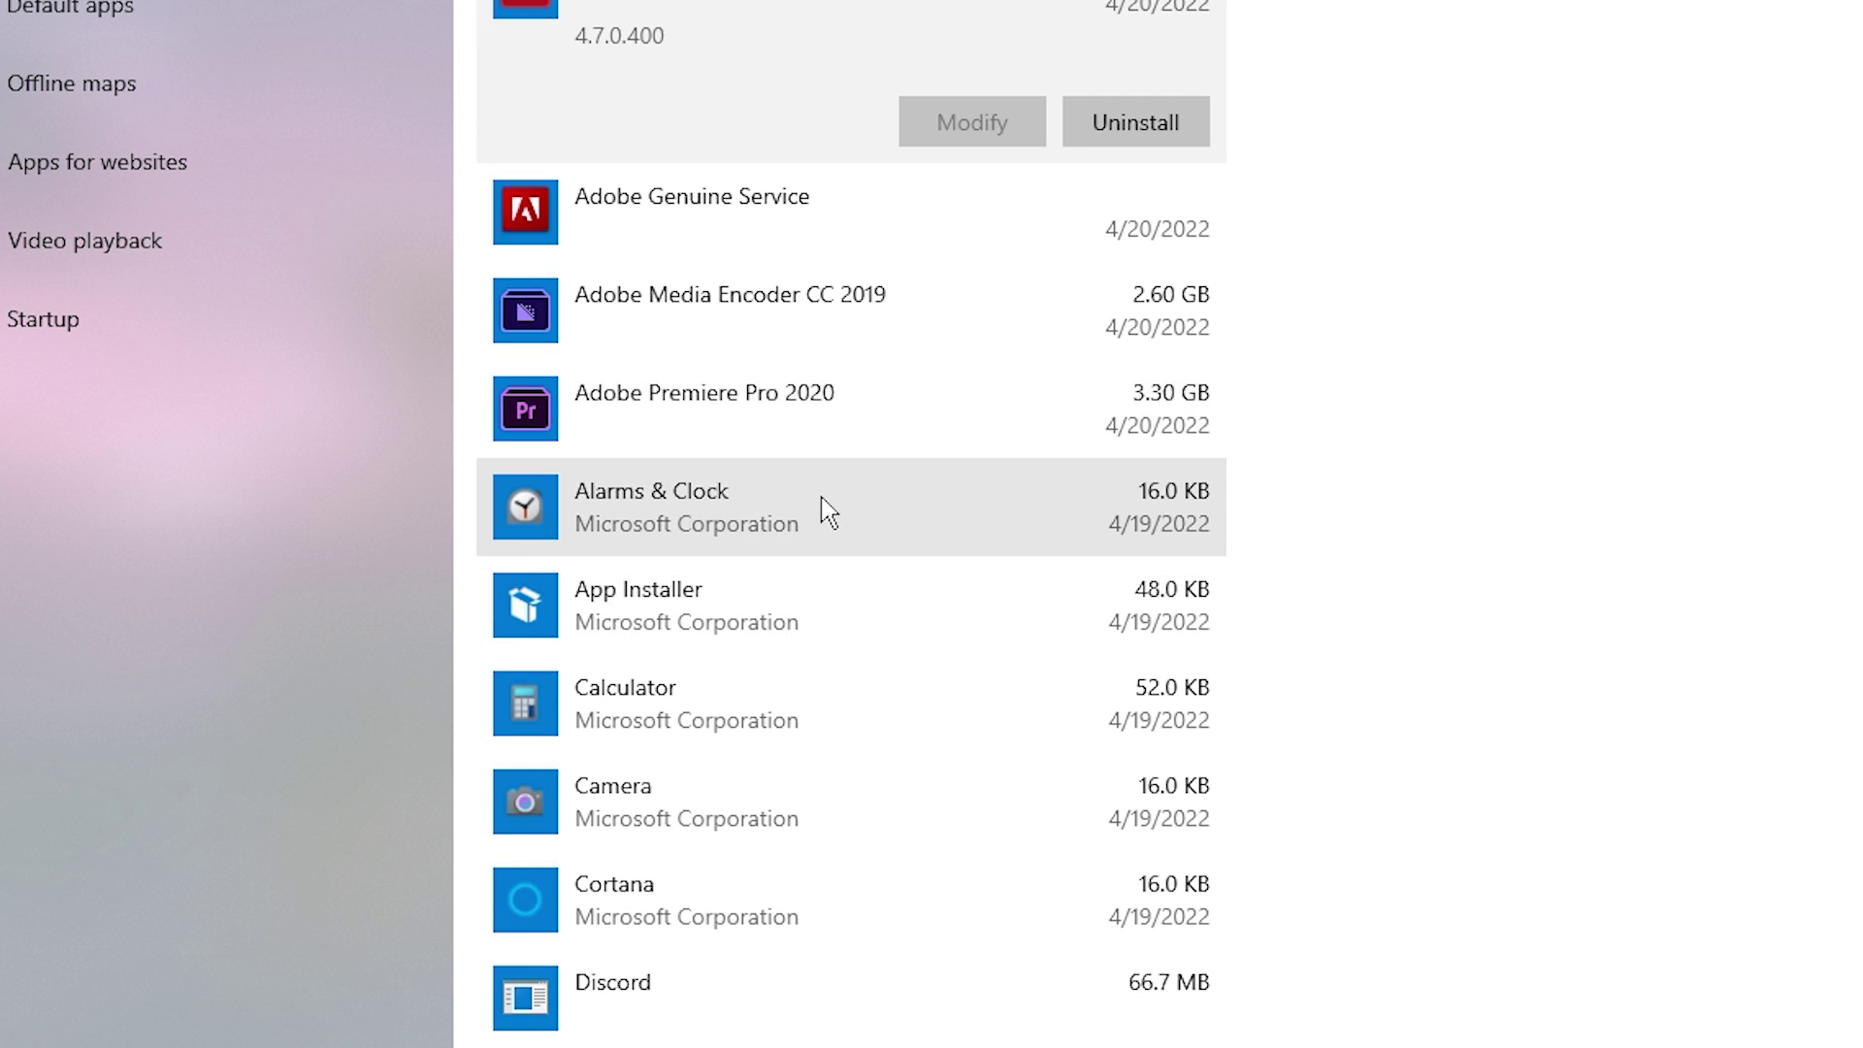
pyautogui.scroll(-3, 932, 553)
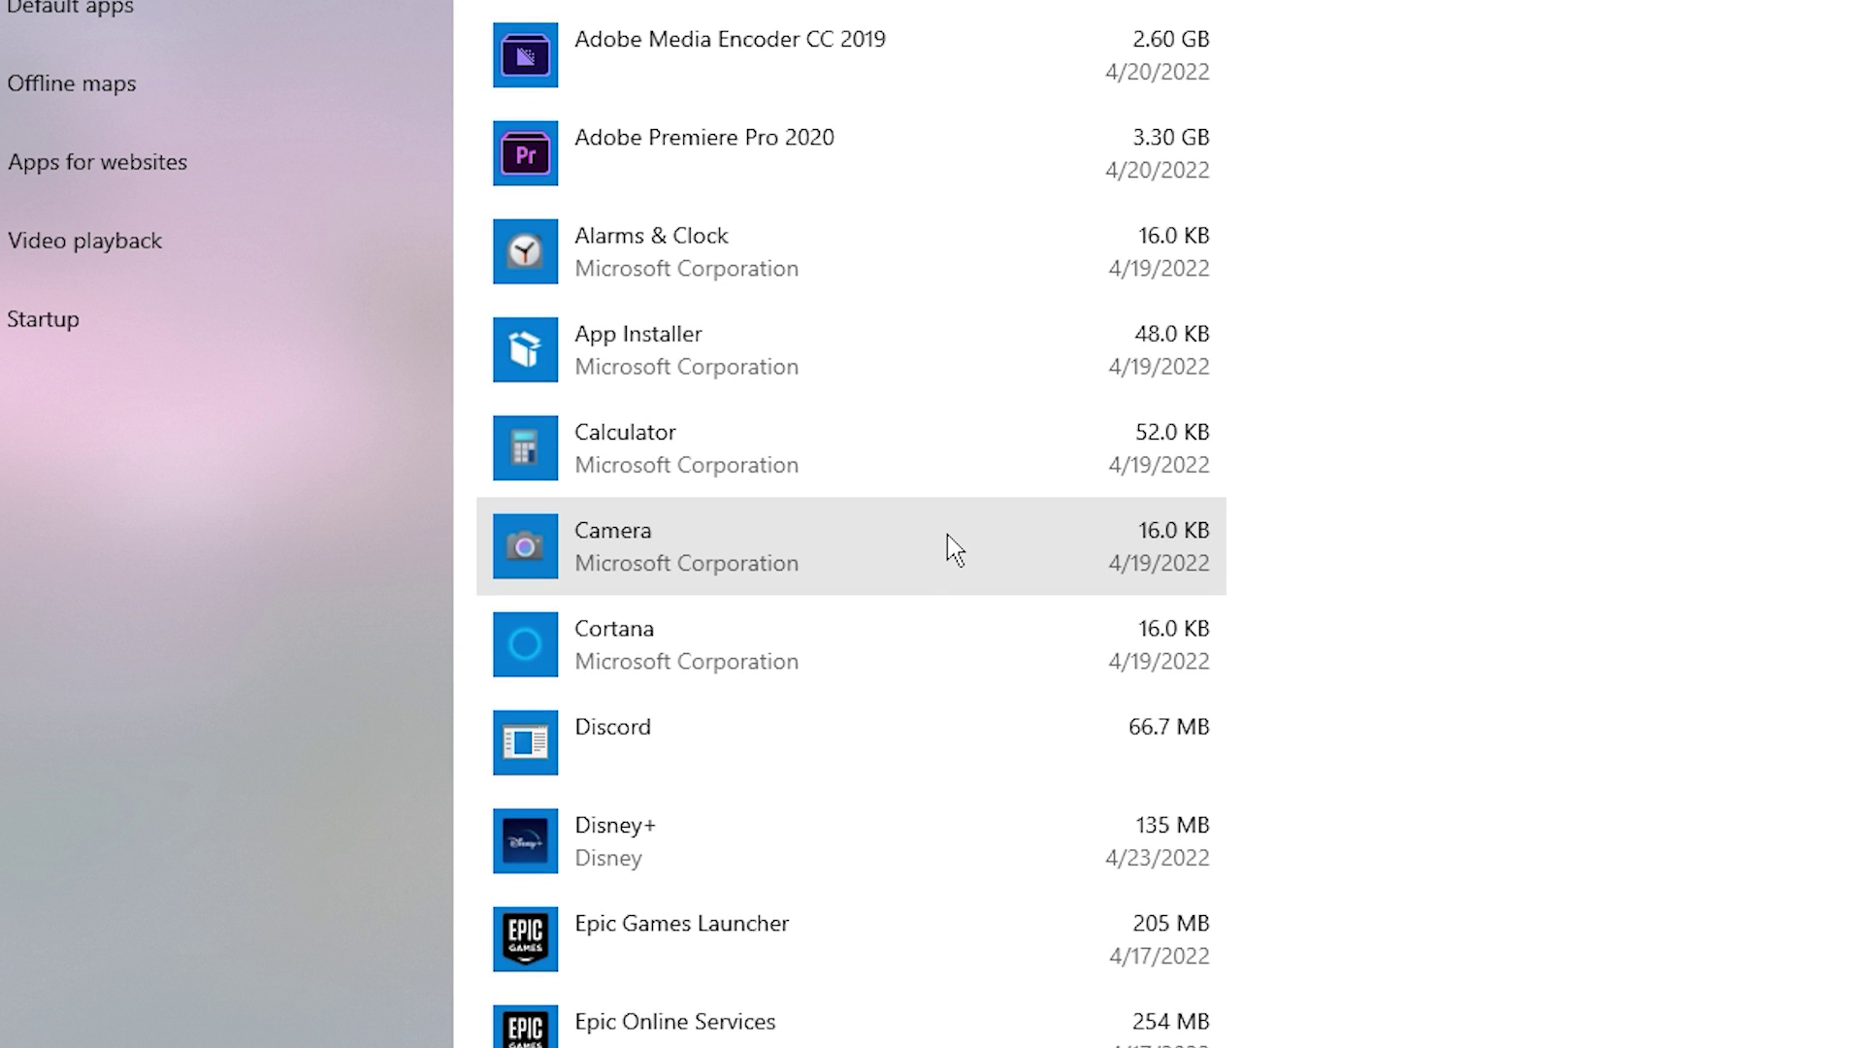
pyautogui.click(1006, 631)
pyautogui.click(1028, 713)
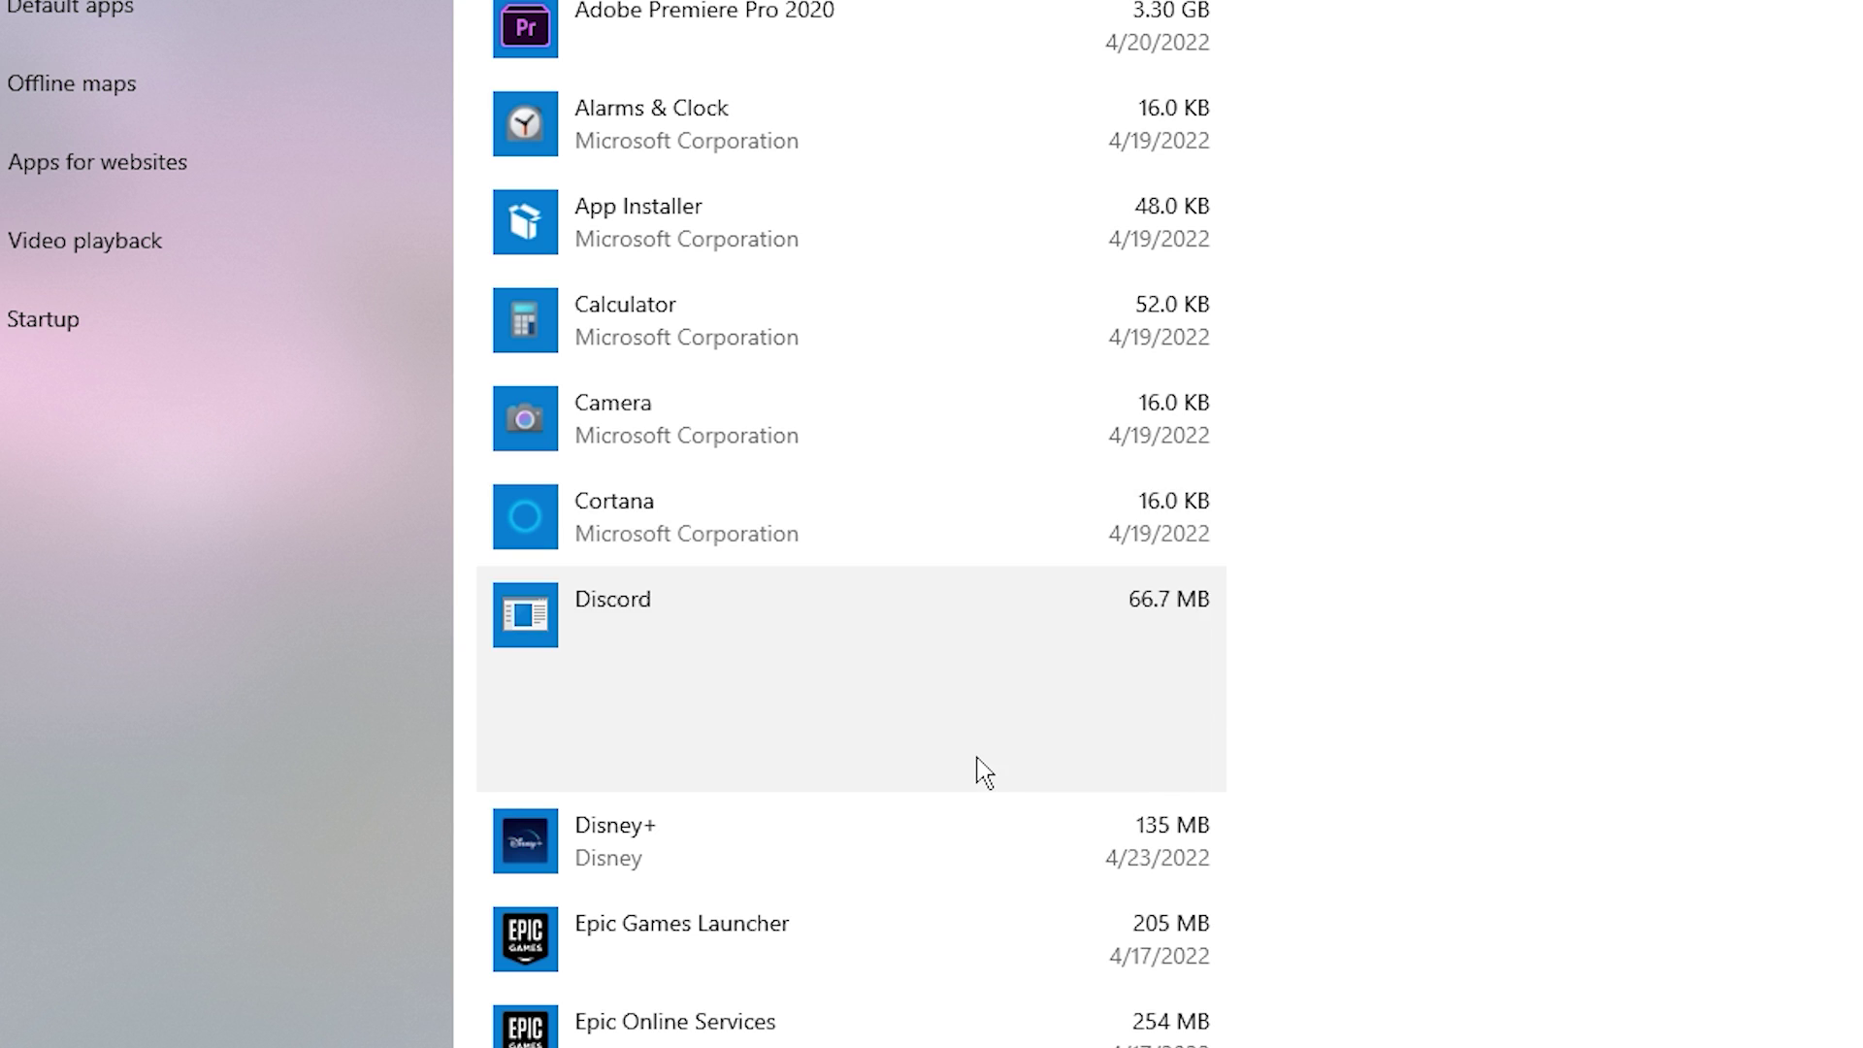
pyautogui.scroll(-3, 999, 728)
pyautogui.click(1116, 597)
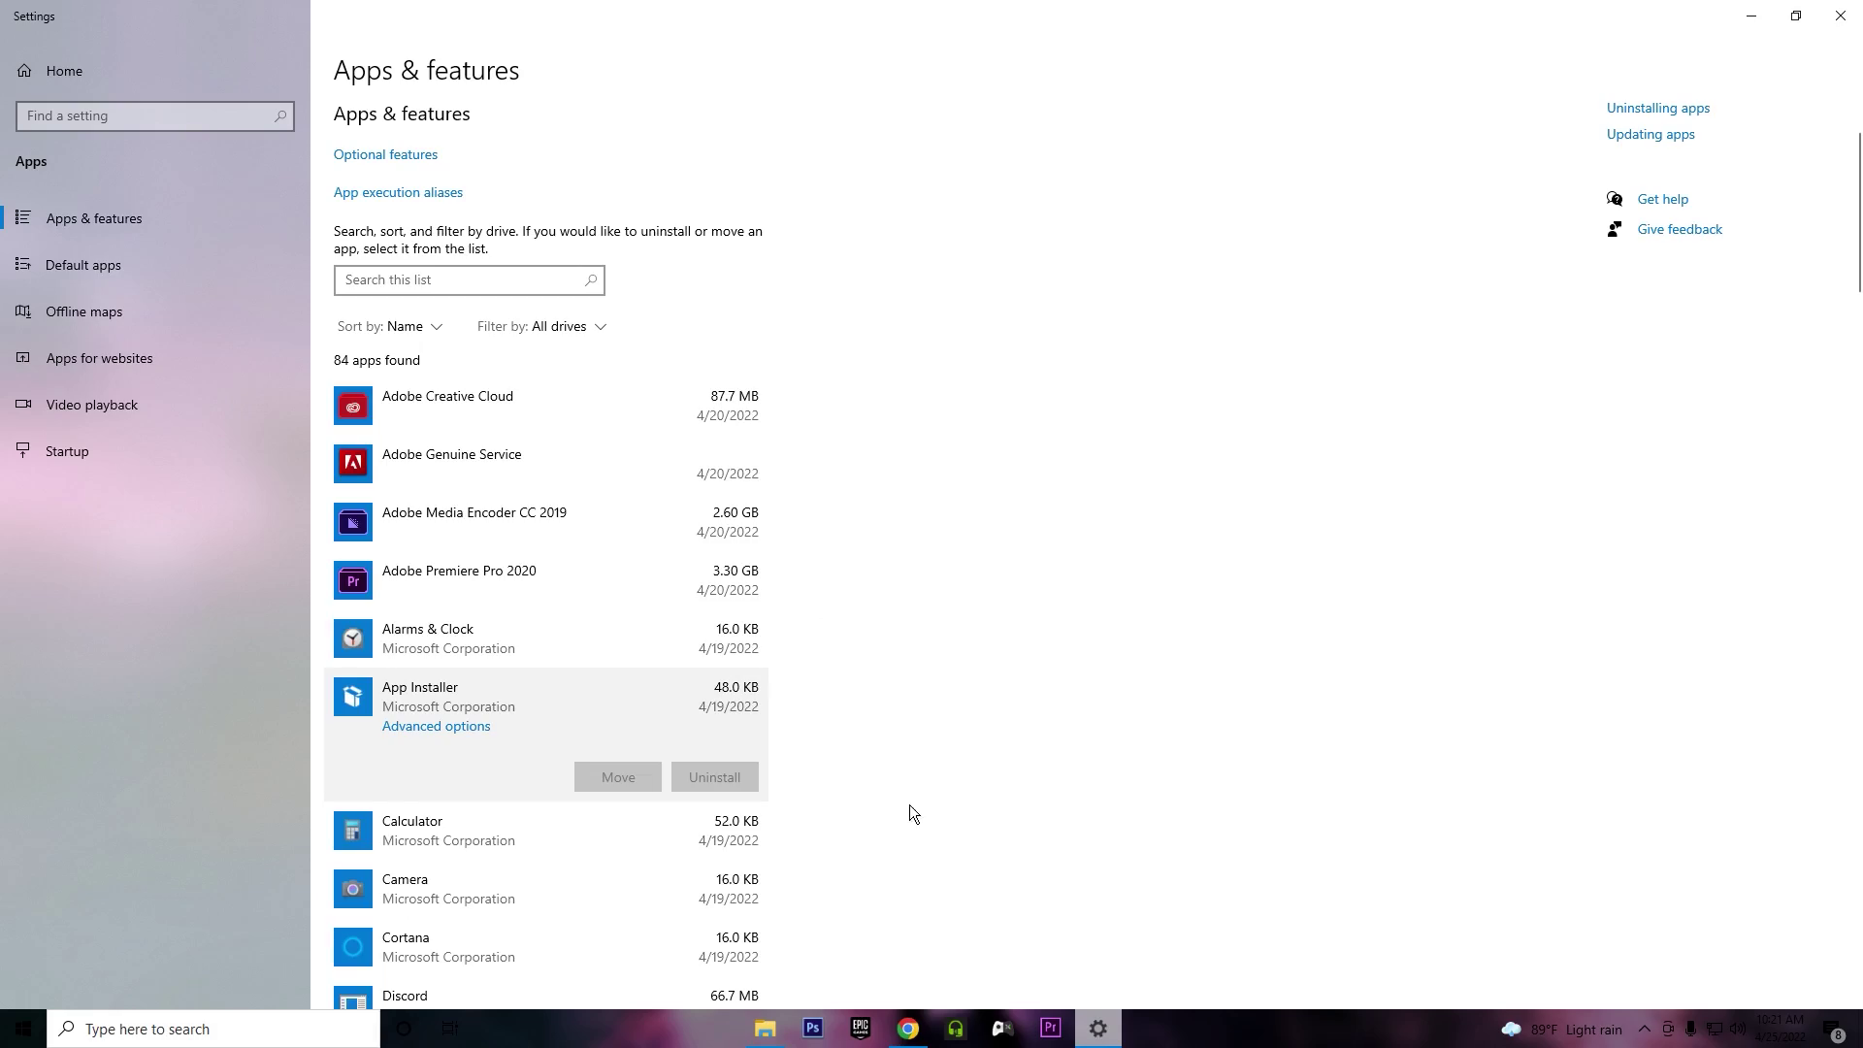
pyautogui.scroll(-3, 911, 786)
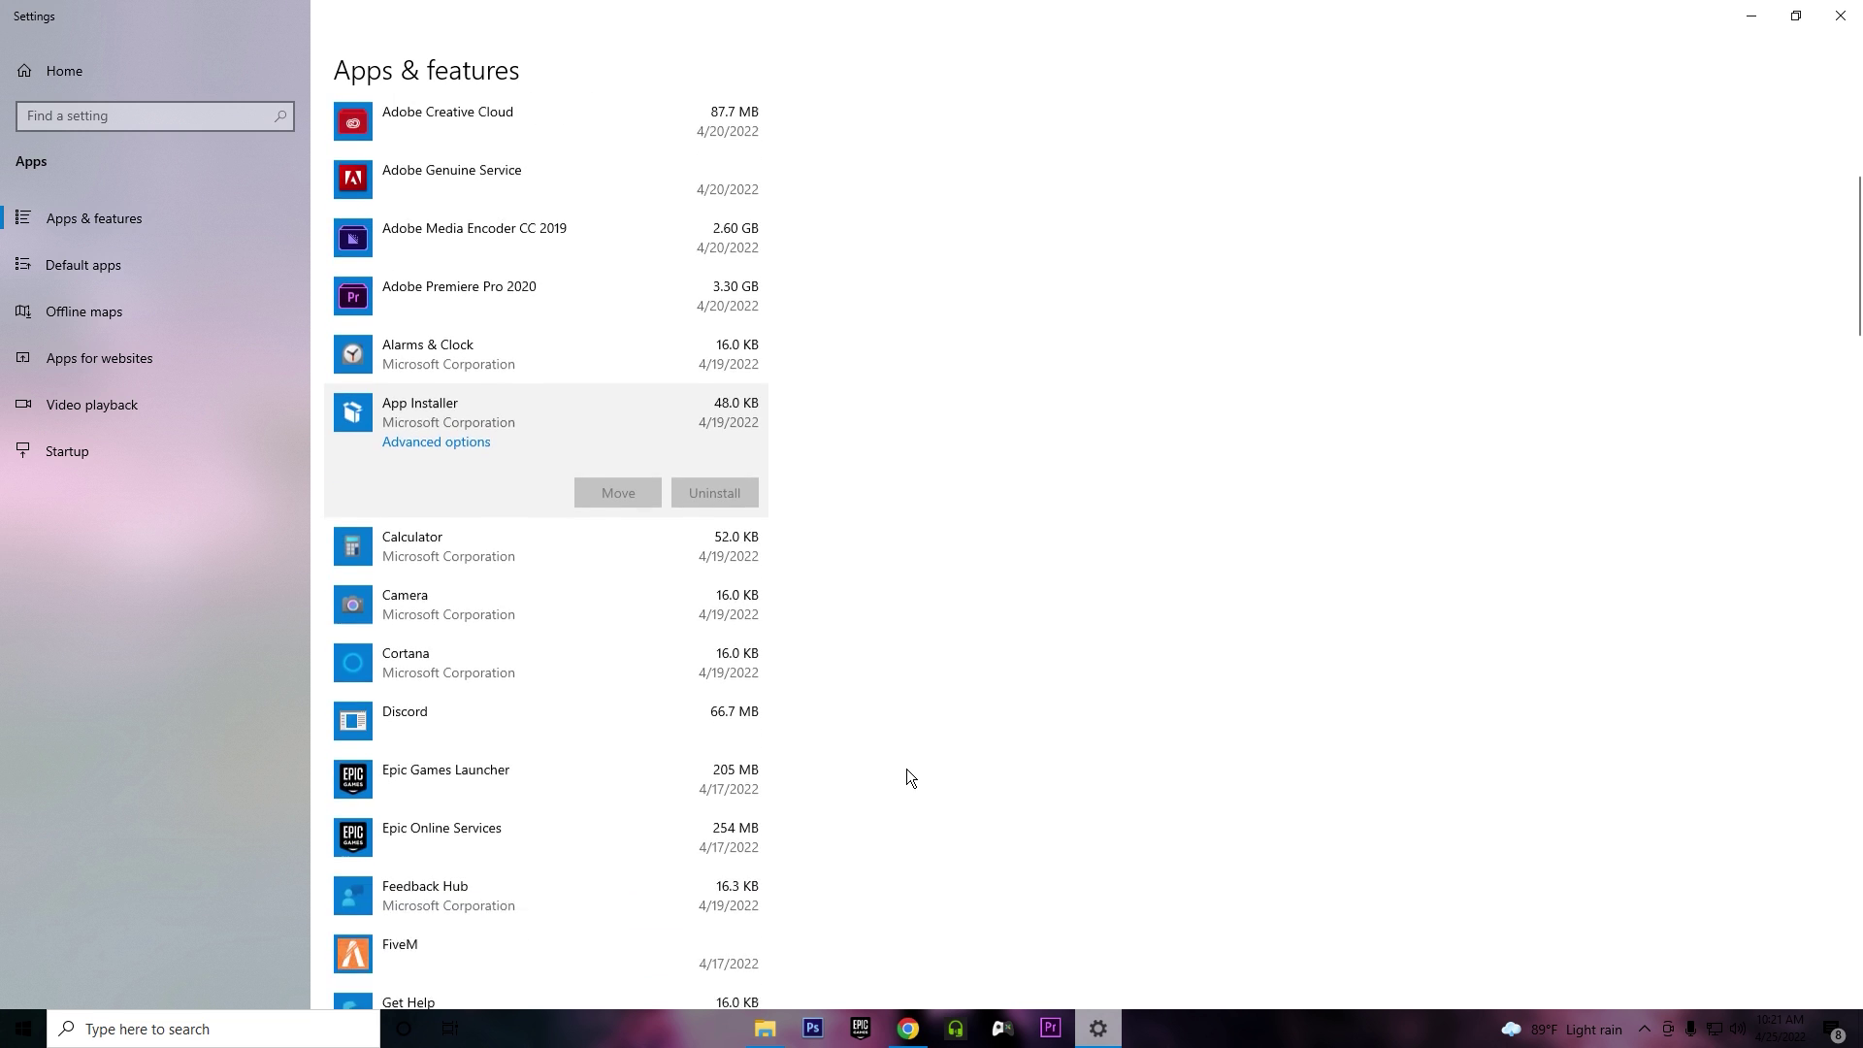
pyautogui.scroll(-7, 894, 771)
pyautogui.scroll(-10, 874, 737)
pyautogui.scroll(4, 766, 703)
pyautogui.scroll(3, 722, 684)
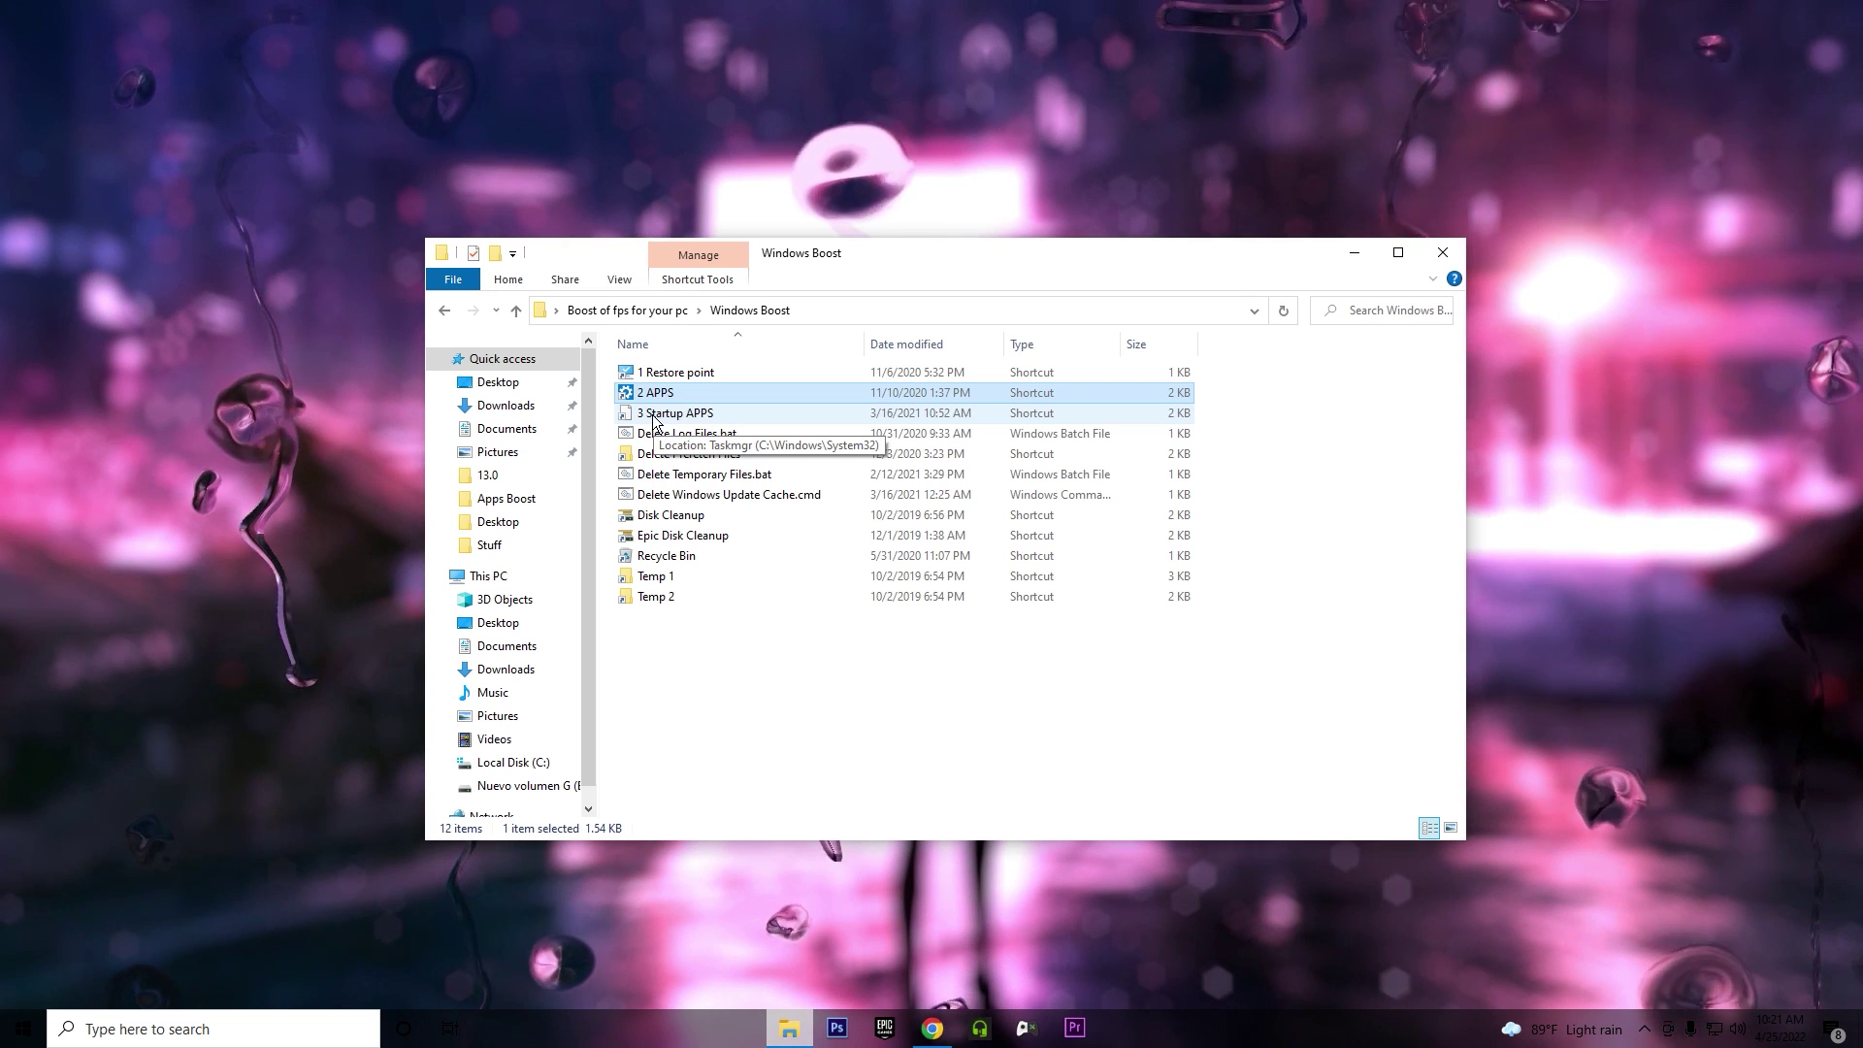
# Step: Open Task Manager's startup list with the 3 Startup APPS shortcut and disable Google Chrome at startup
pyautogui.doubleClick(654, 417)
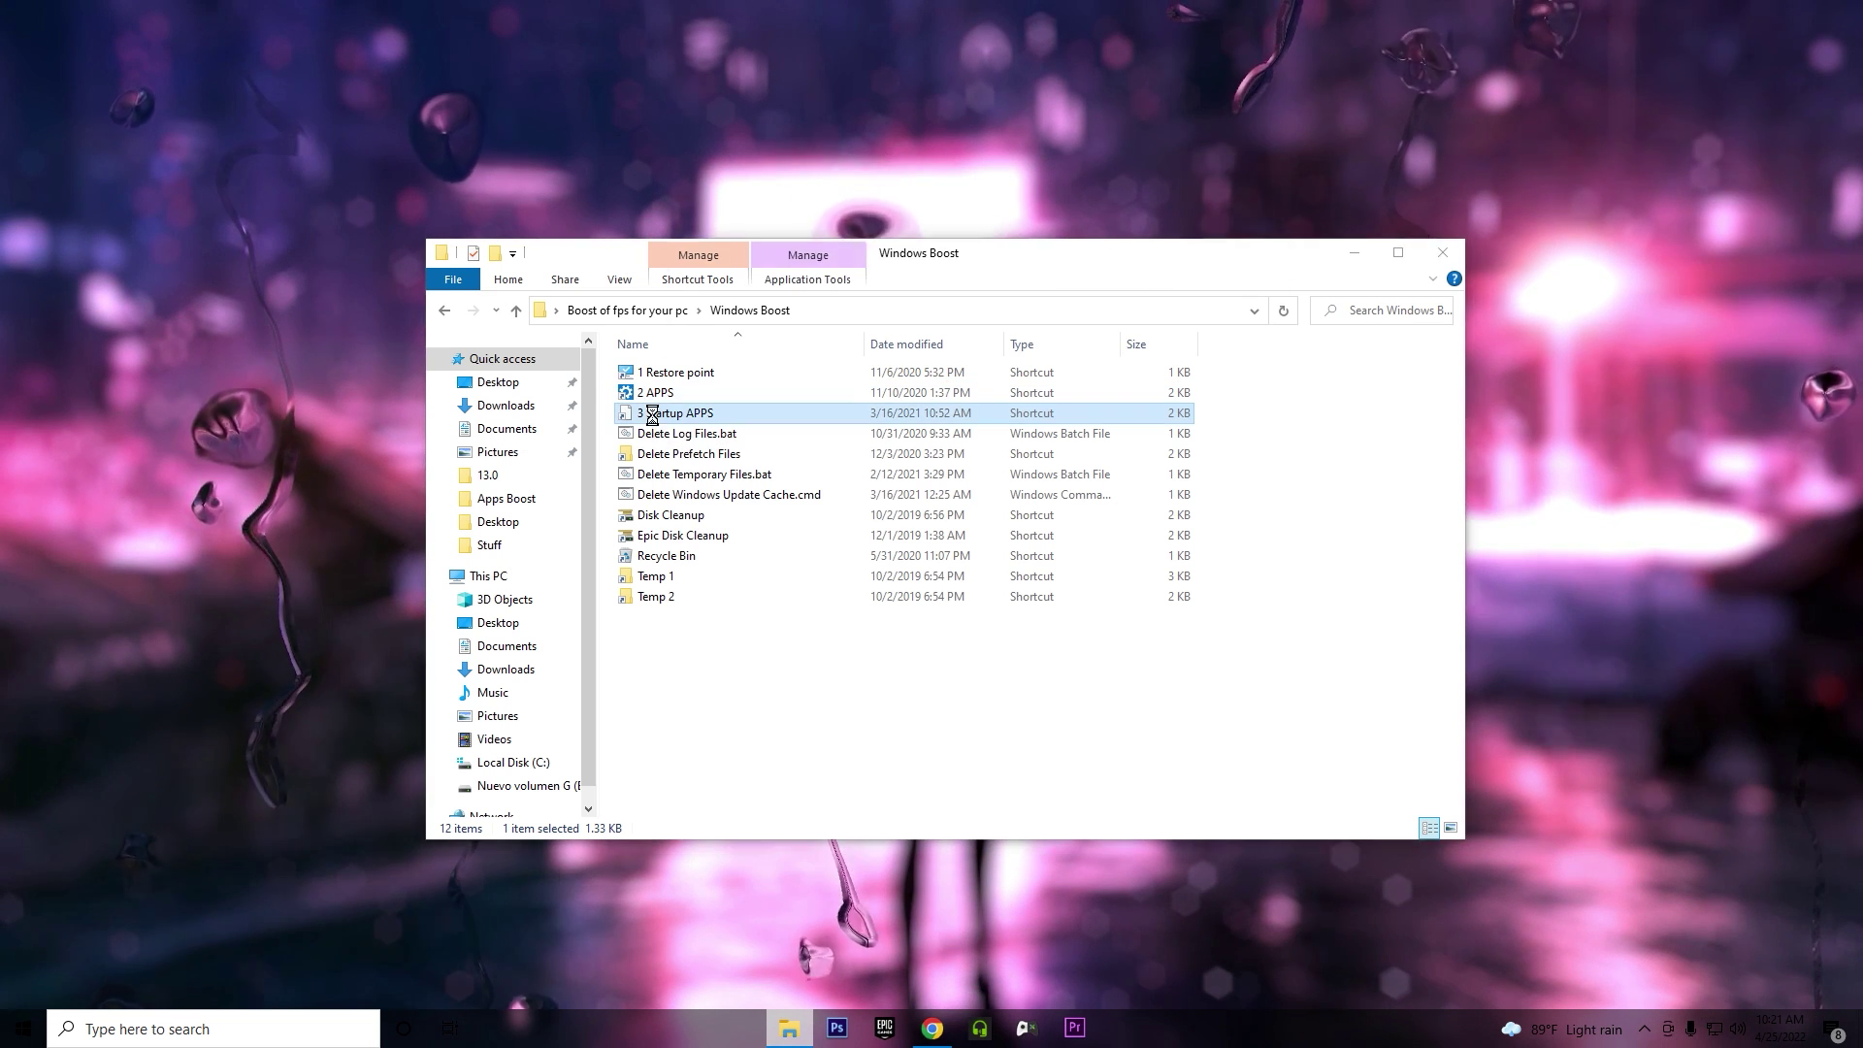
pyautogui.click(1356, 252)
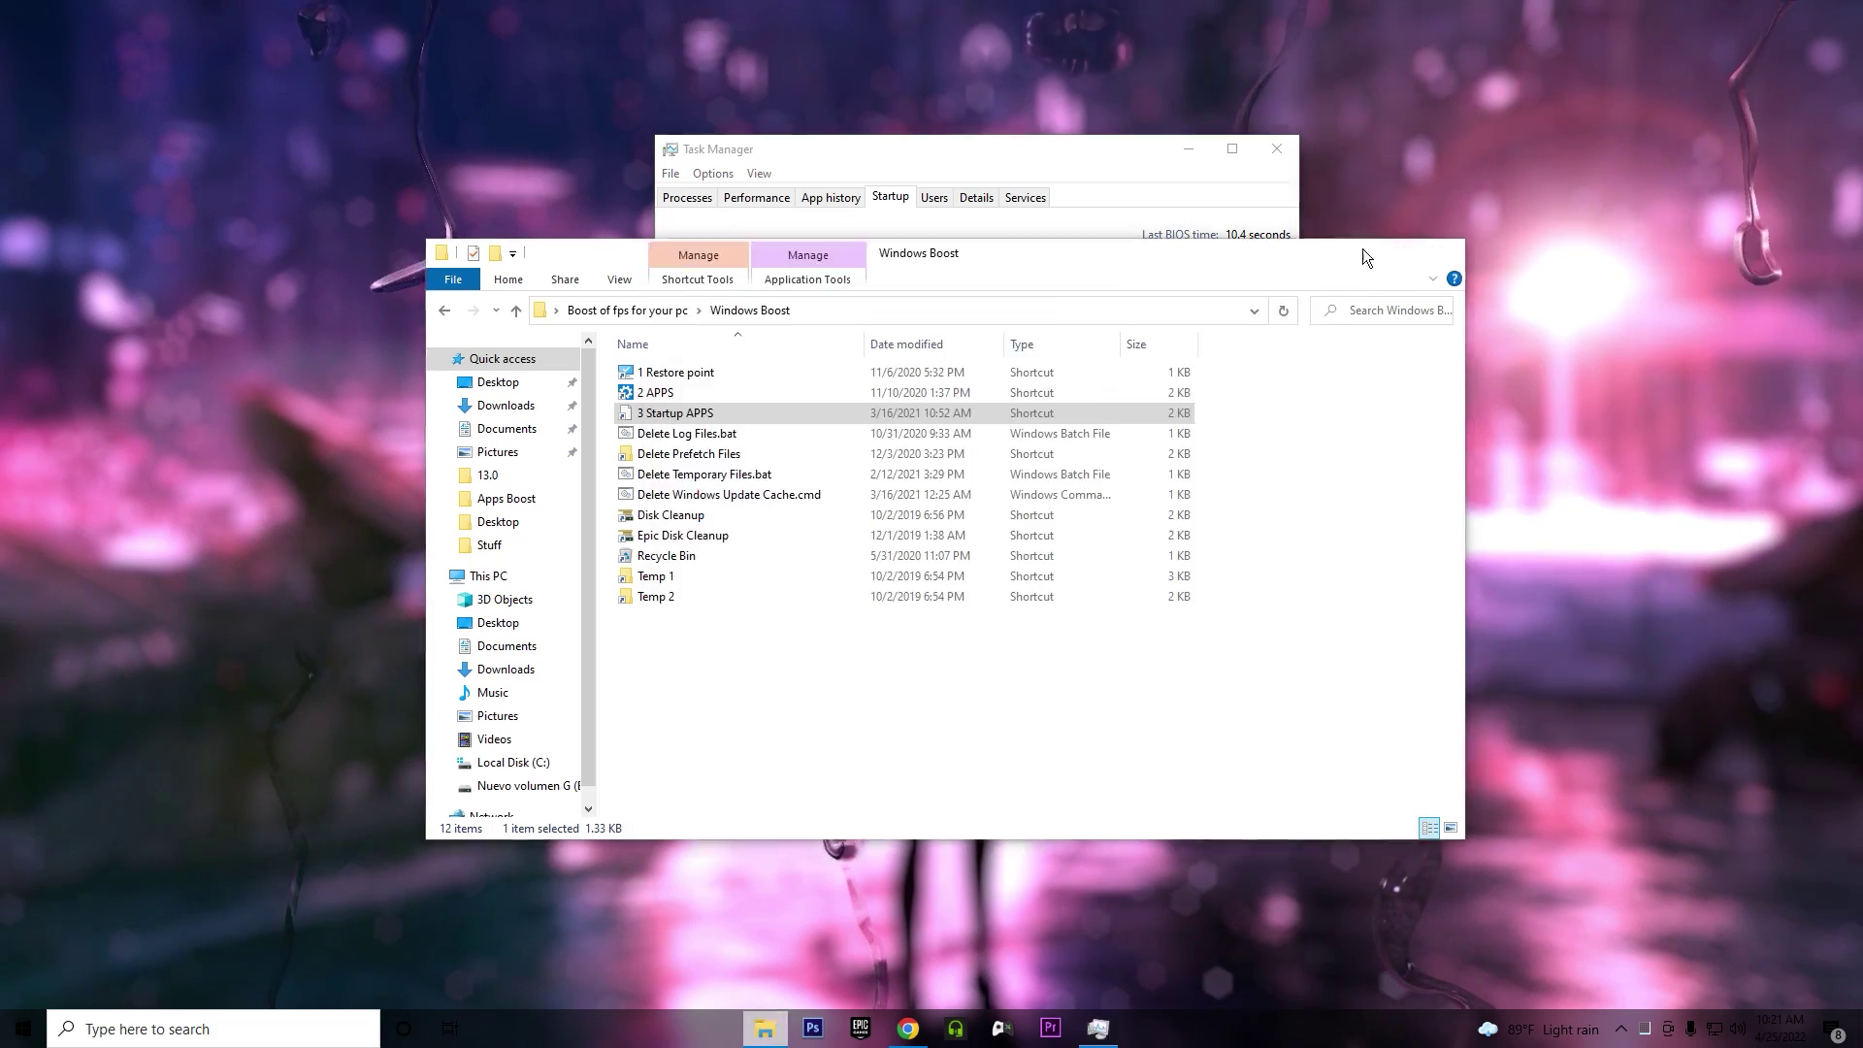
pyautogui.click(1232, 148)
pyautogui.moveTo(737, 11); pyautogui.dragTo(814, 187)
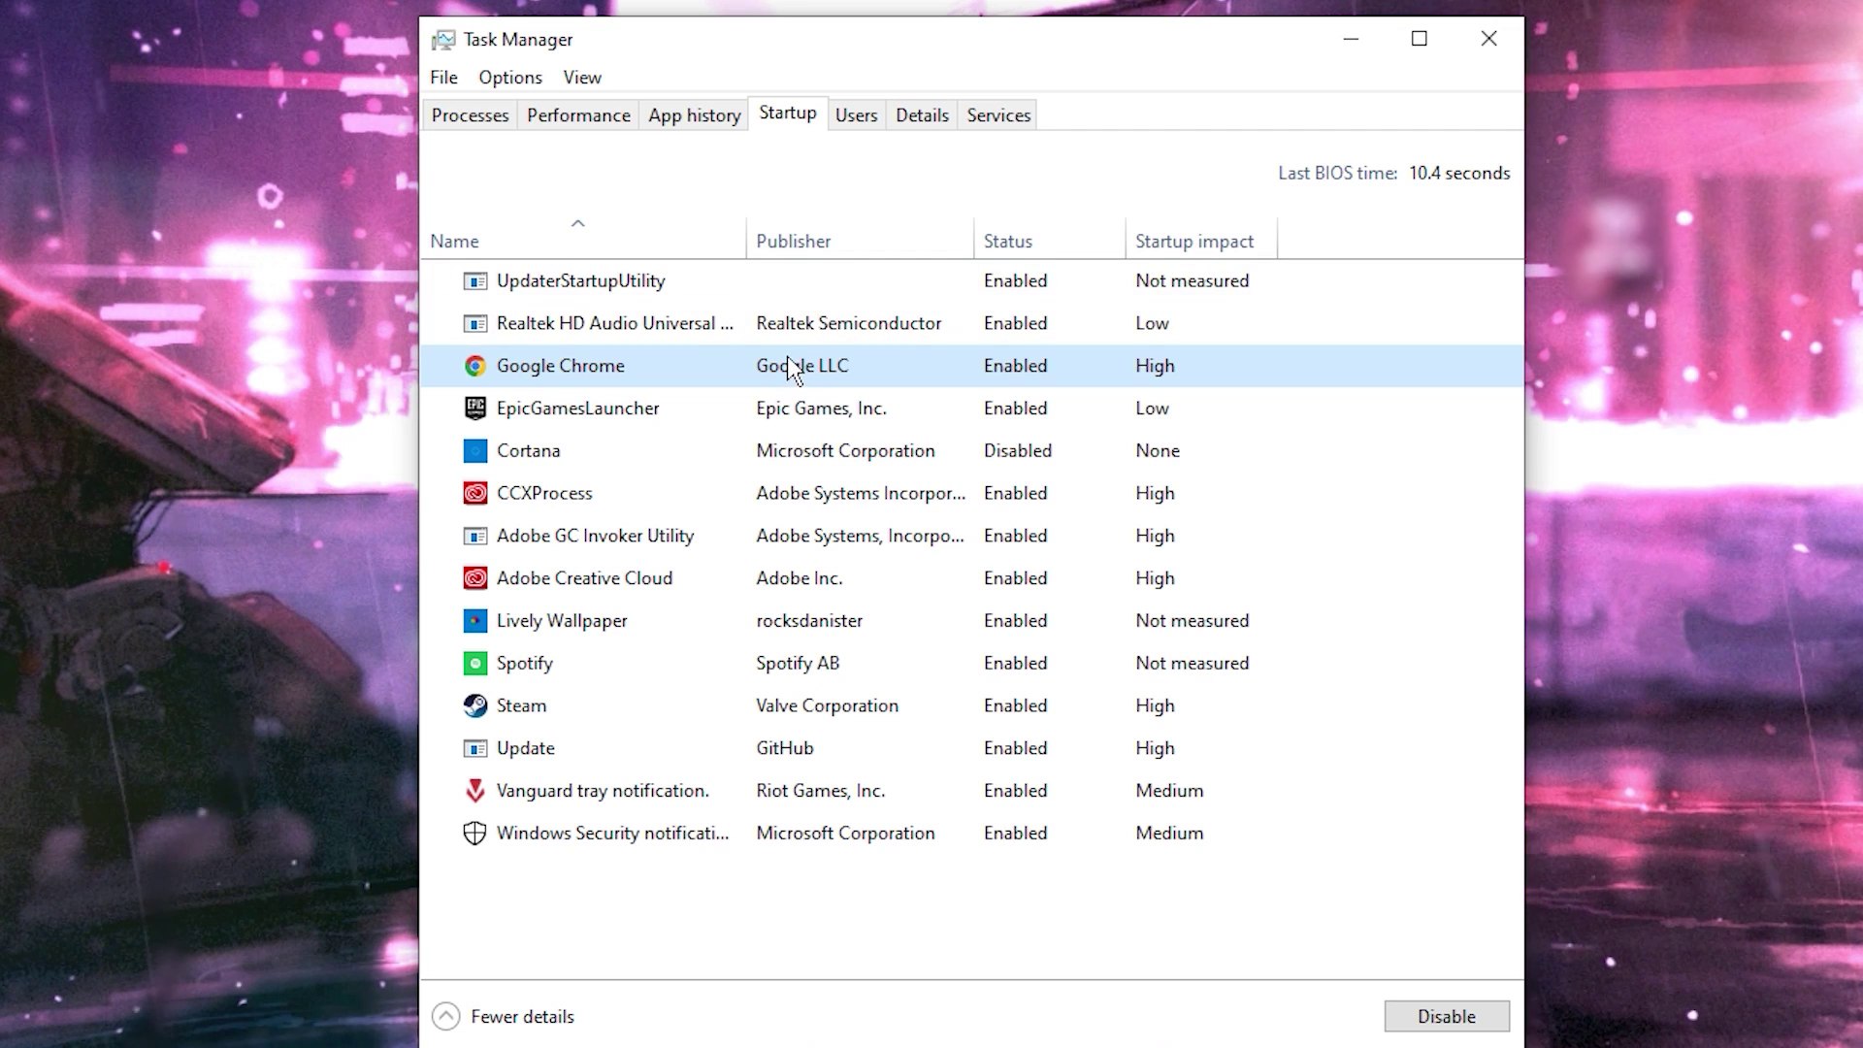
pyautogui.rightClick(838, 359)
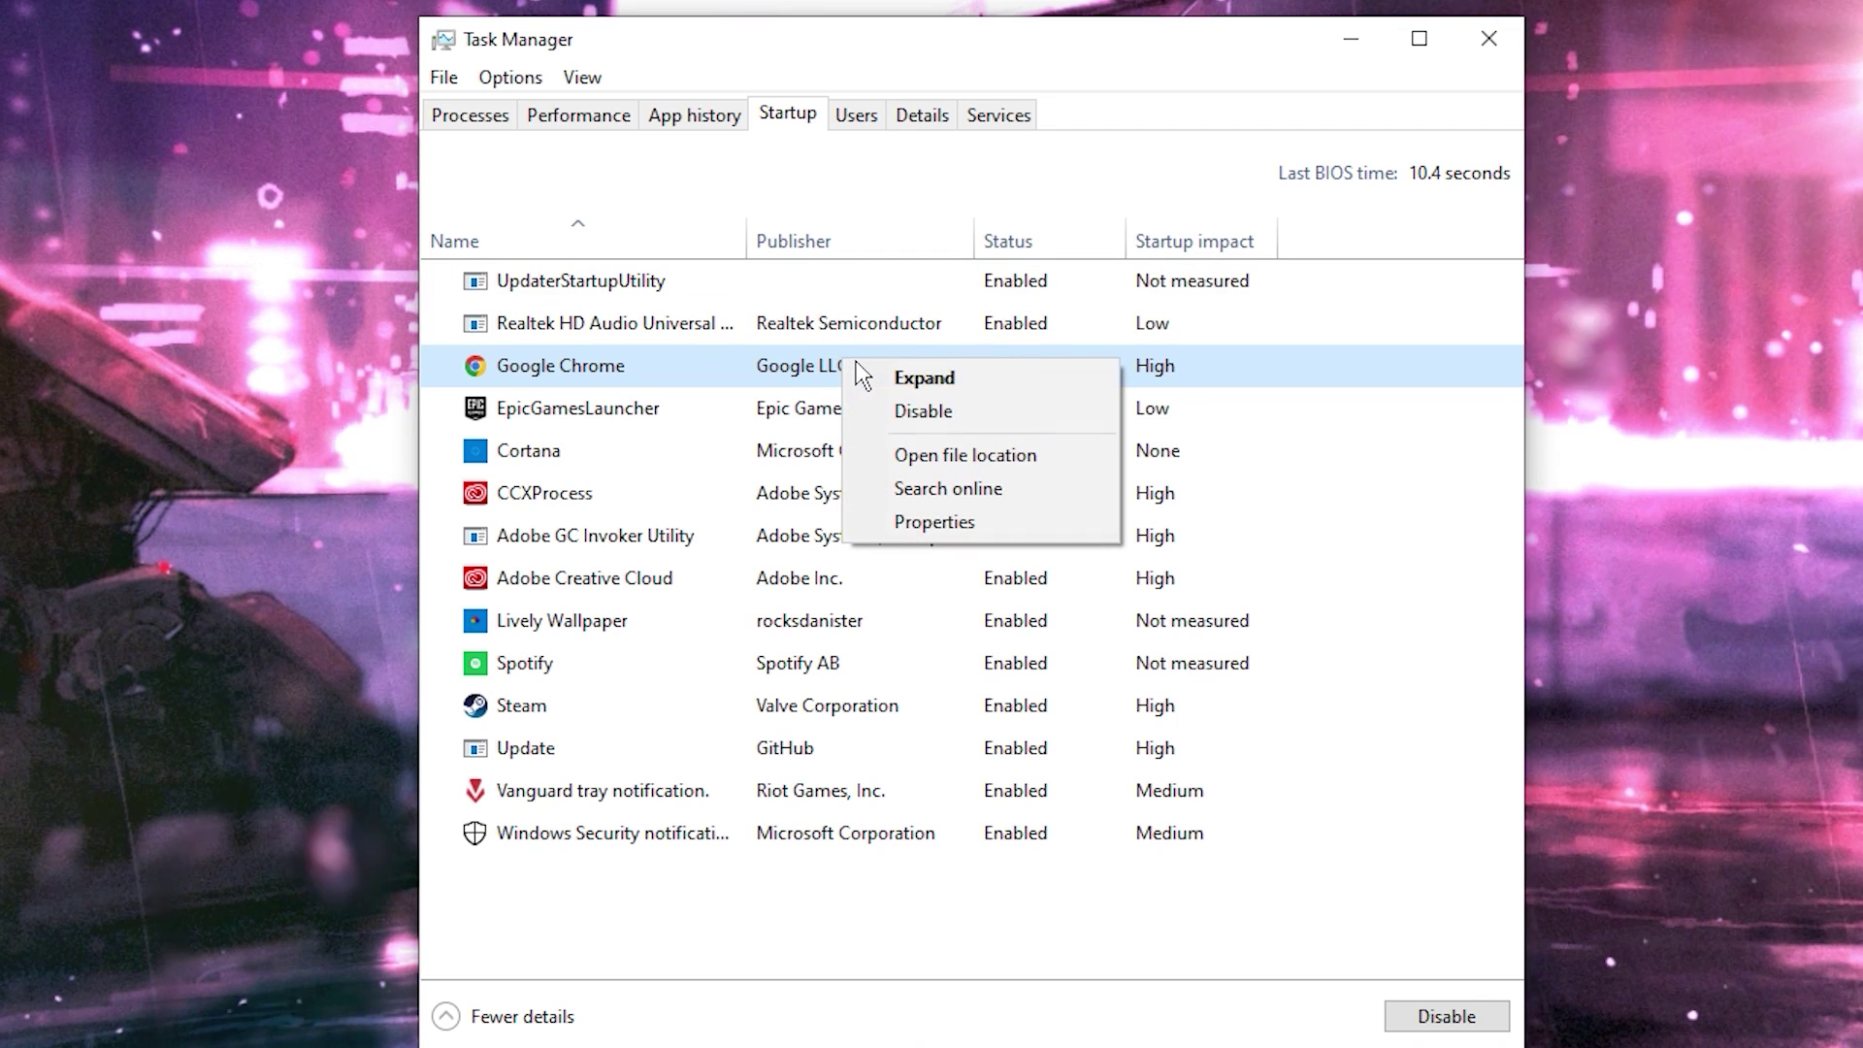
pyautogui.click(887, 410)
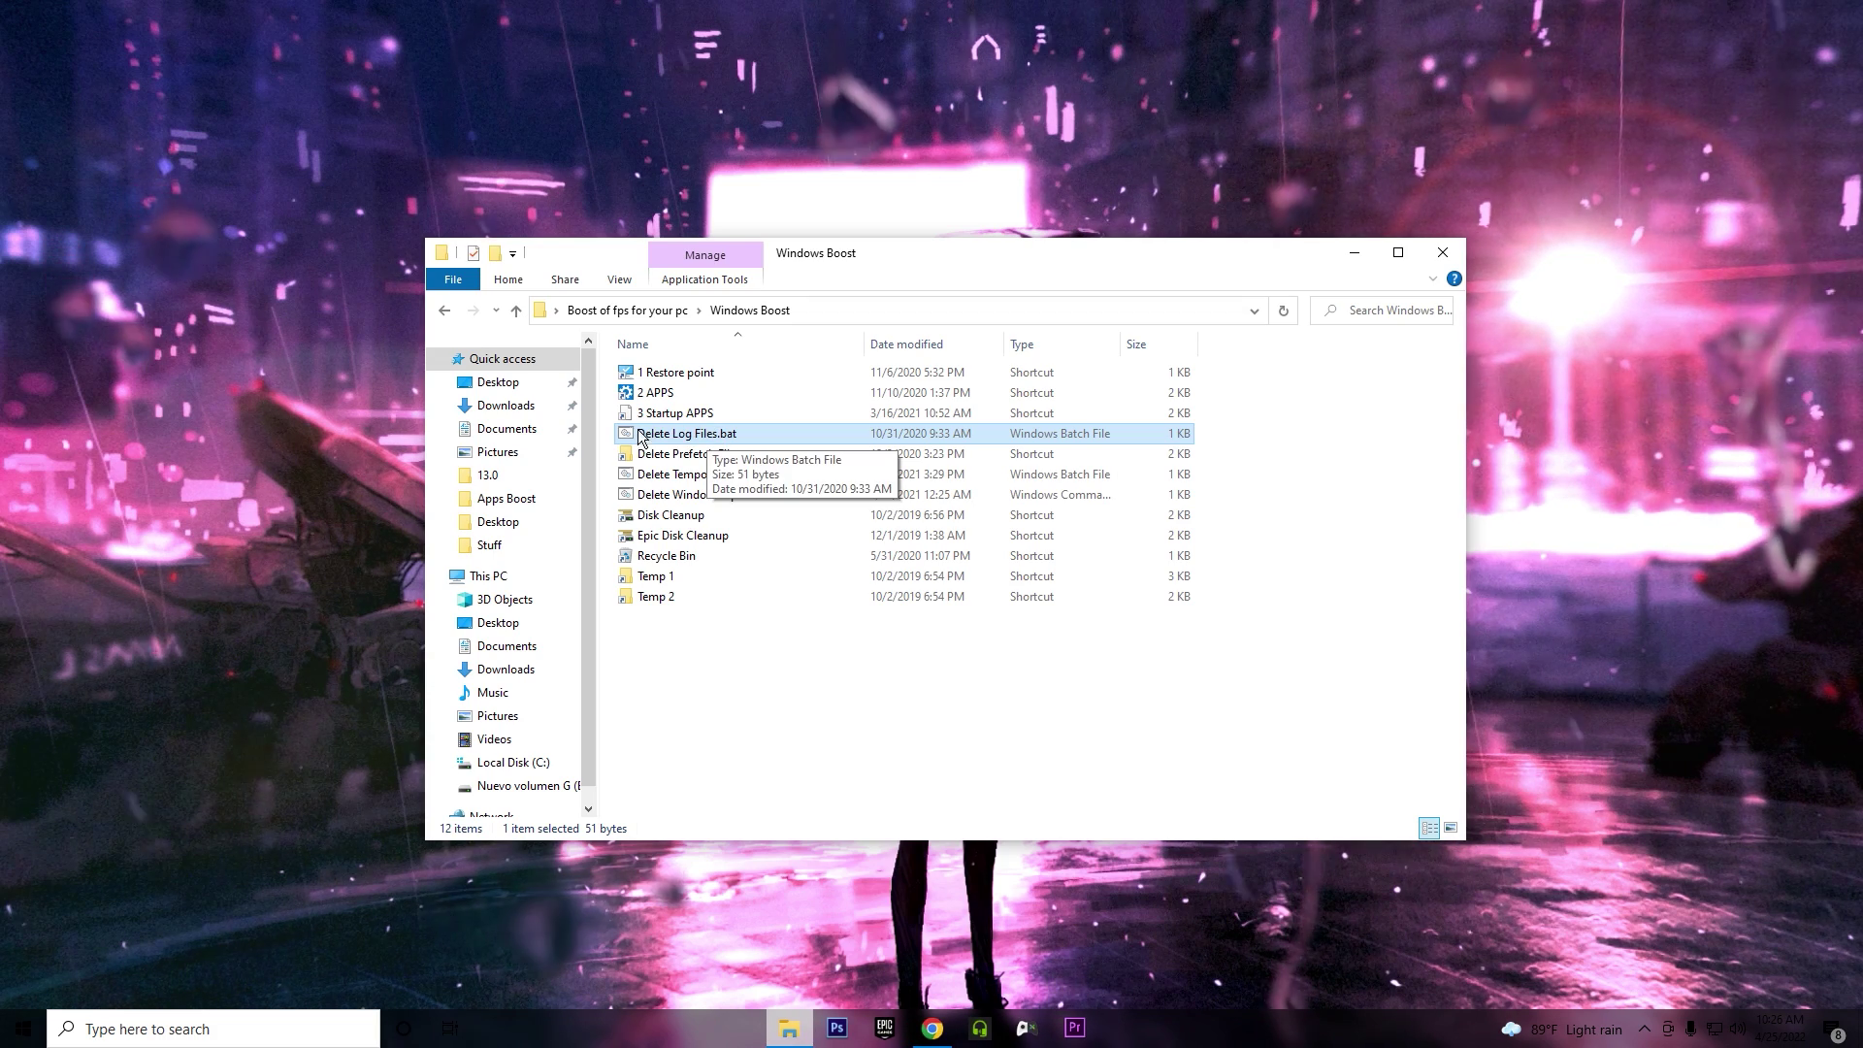
# Step: Run Delete Log Files.bat as administrator and dismiss its console once it finishes
pyautogui.rightClick(333, 342)
pyautogui.click(742, 514)
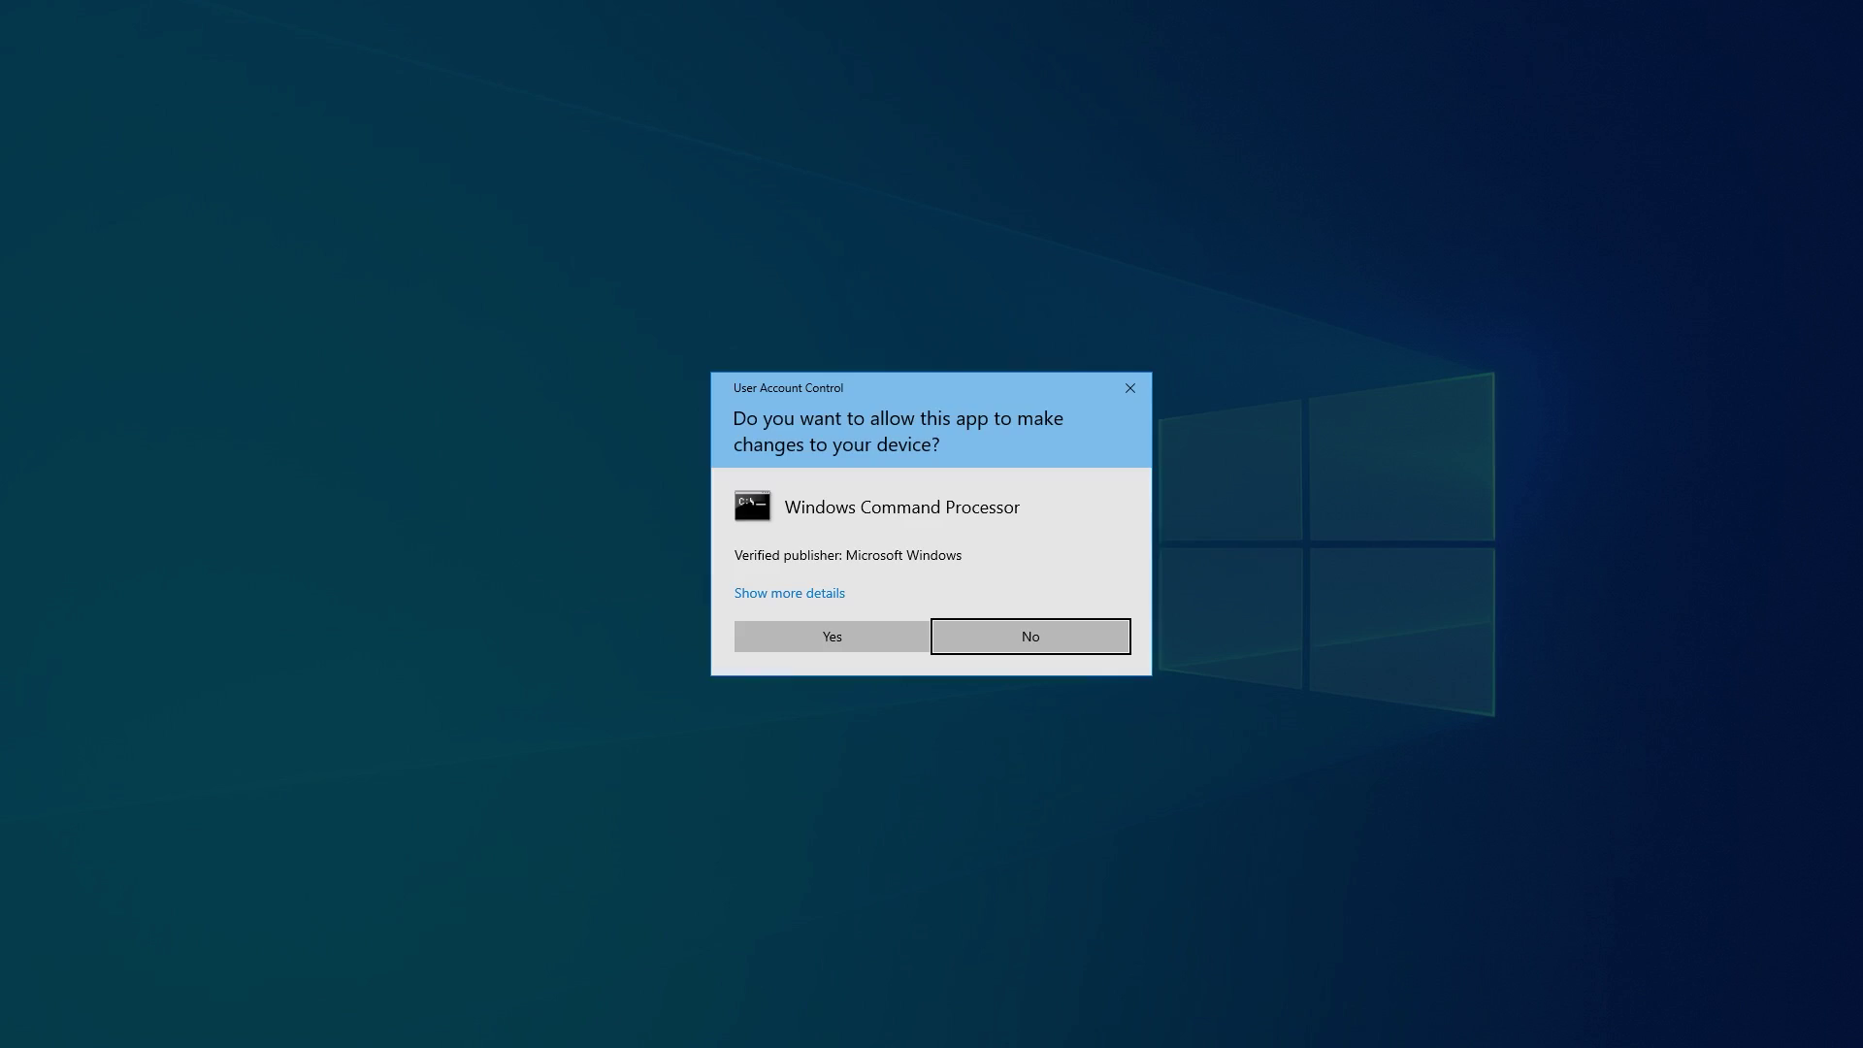
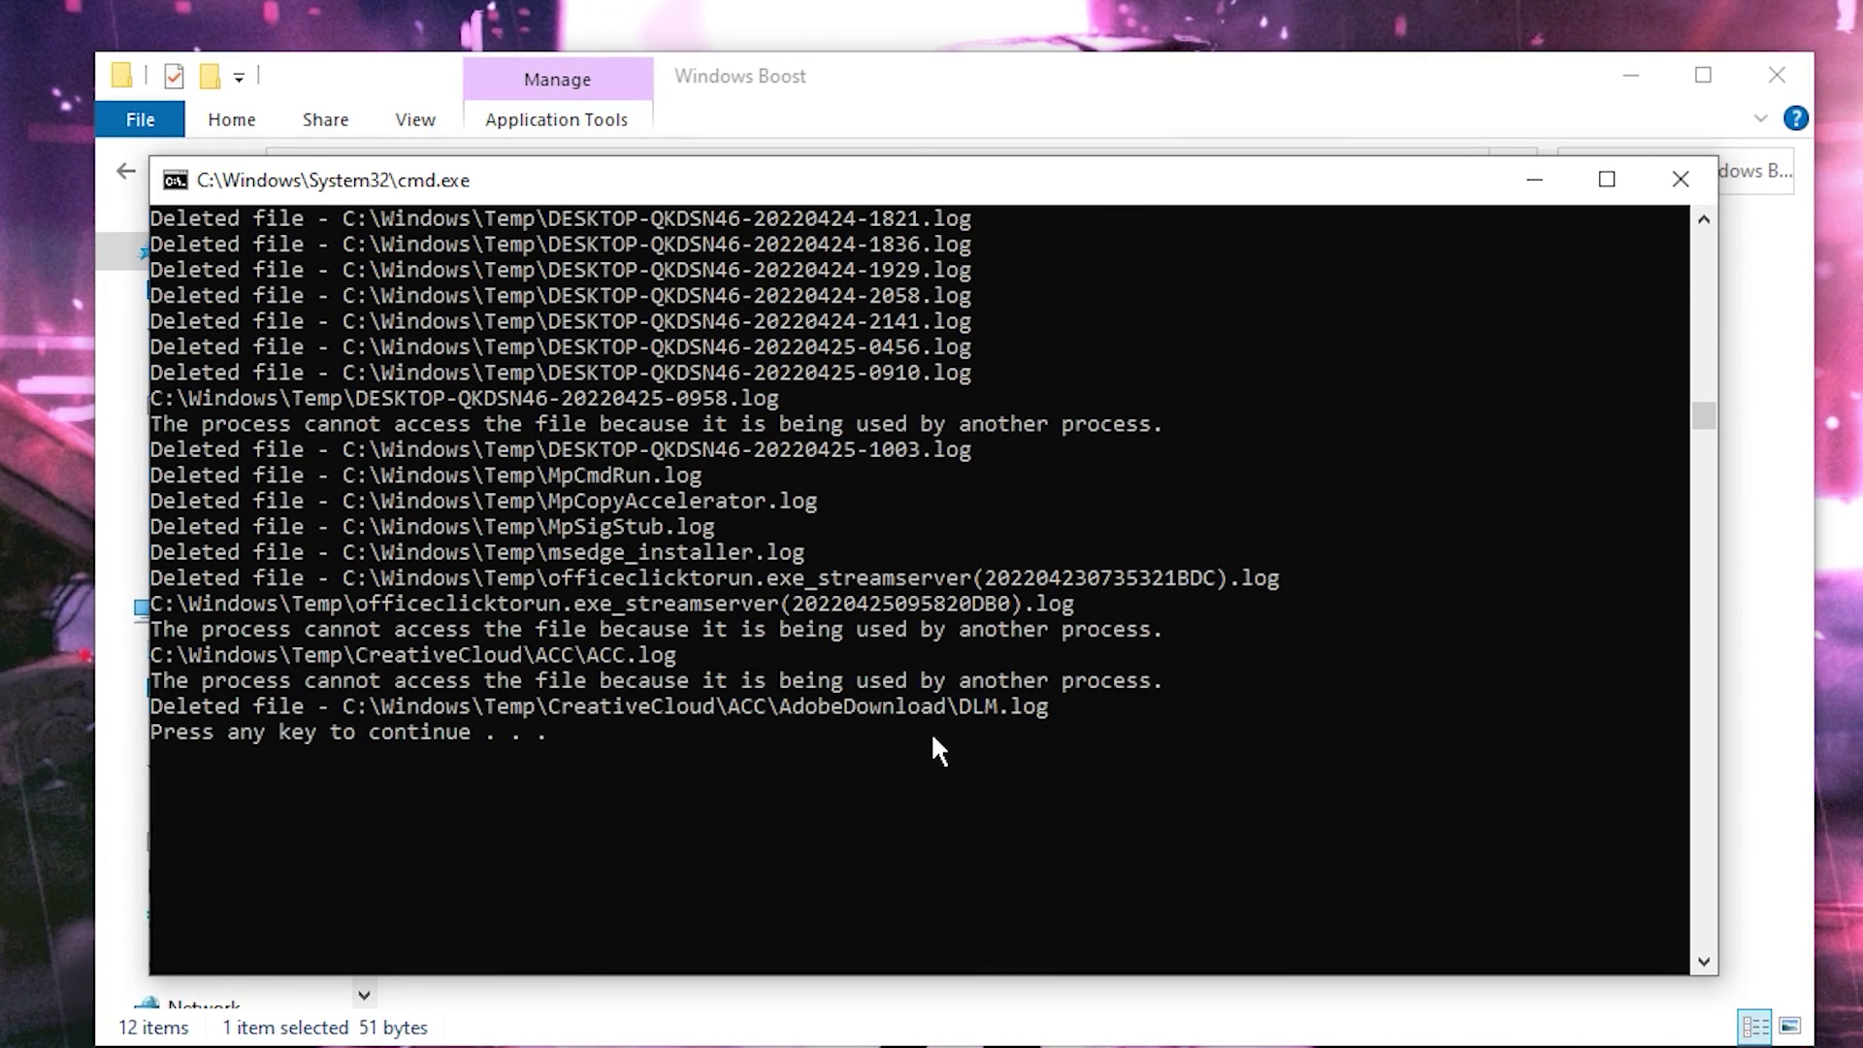
pyautogui.press('Return')
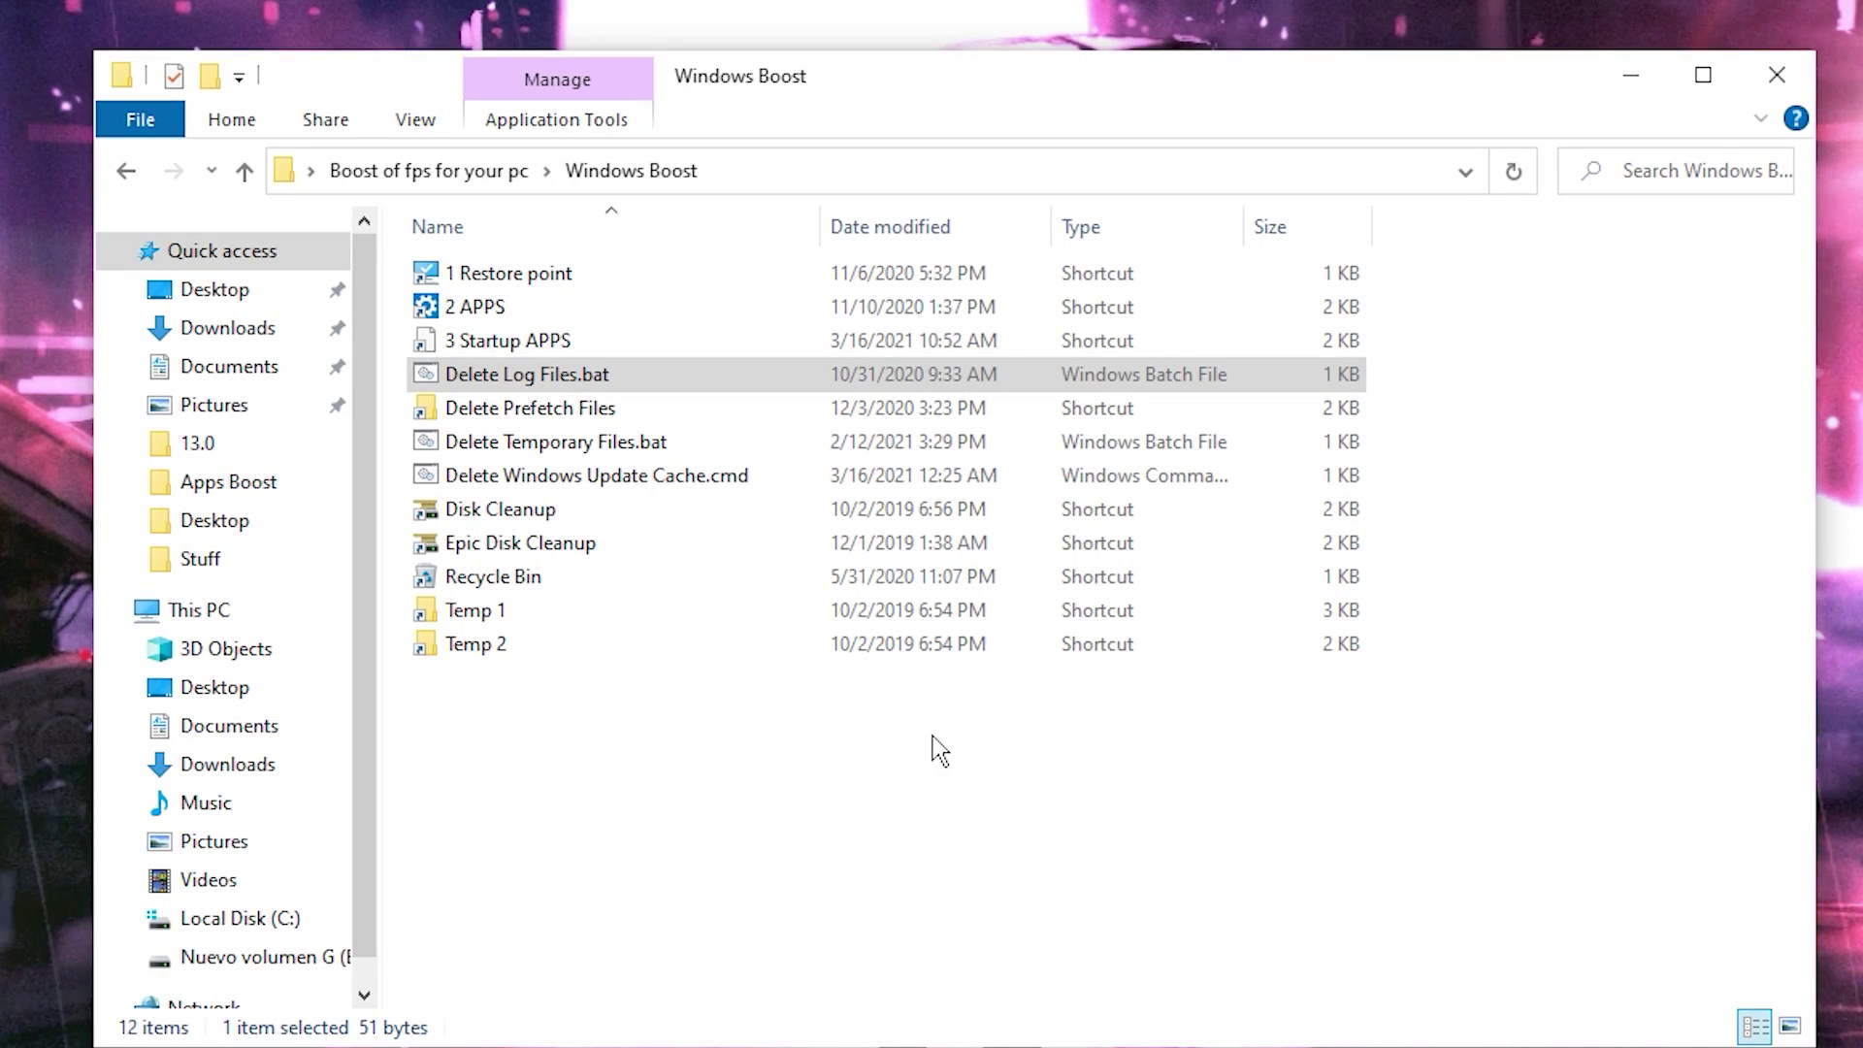
# Step: Open the Prefetch folder with the Delete Prefetch Files shortcut, granting permanent access, and look through its files
pyautogui.click(530, 419)
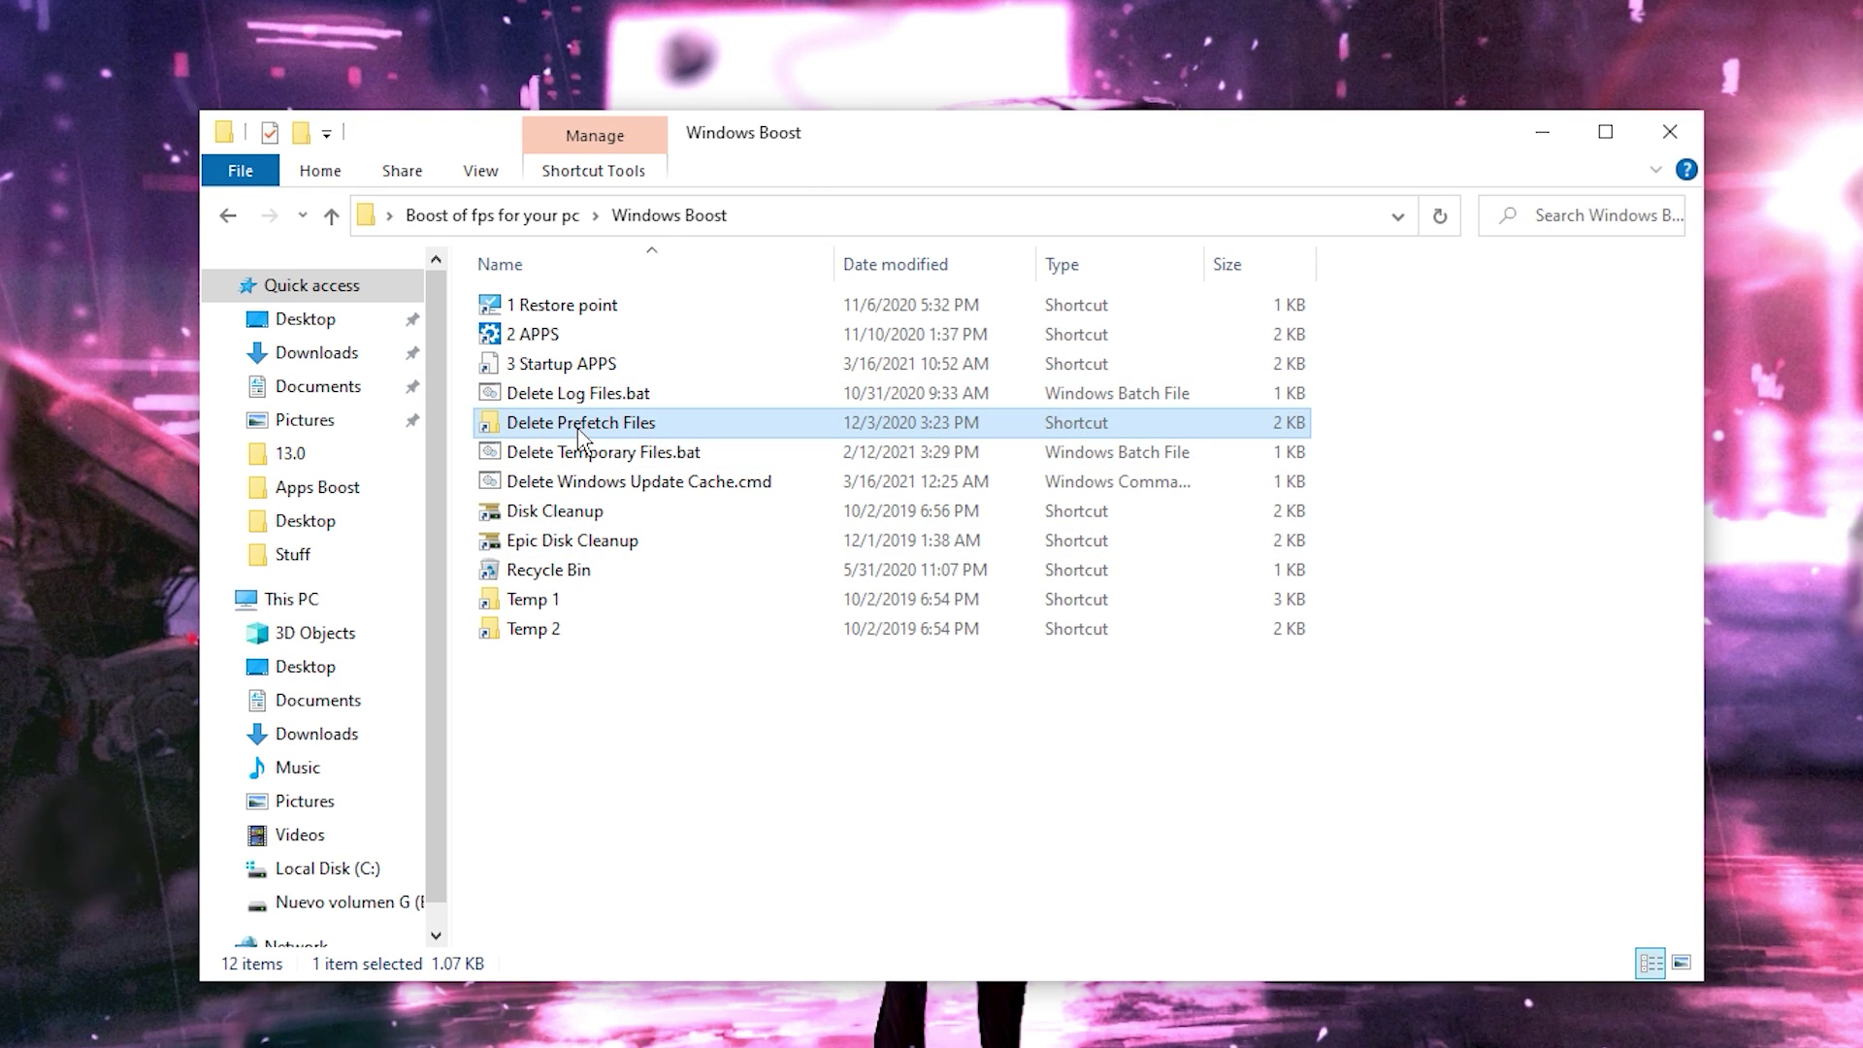
pyautogui.doubleClick(579, 430)
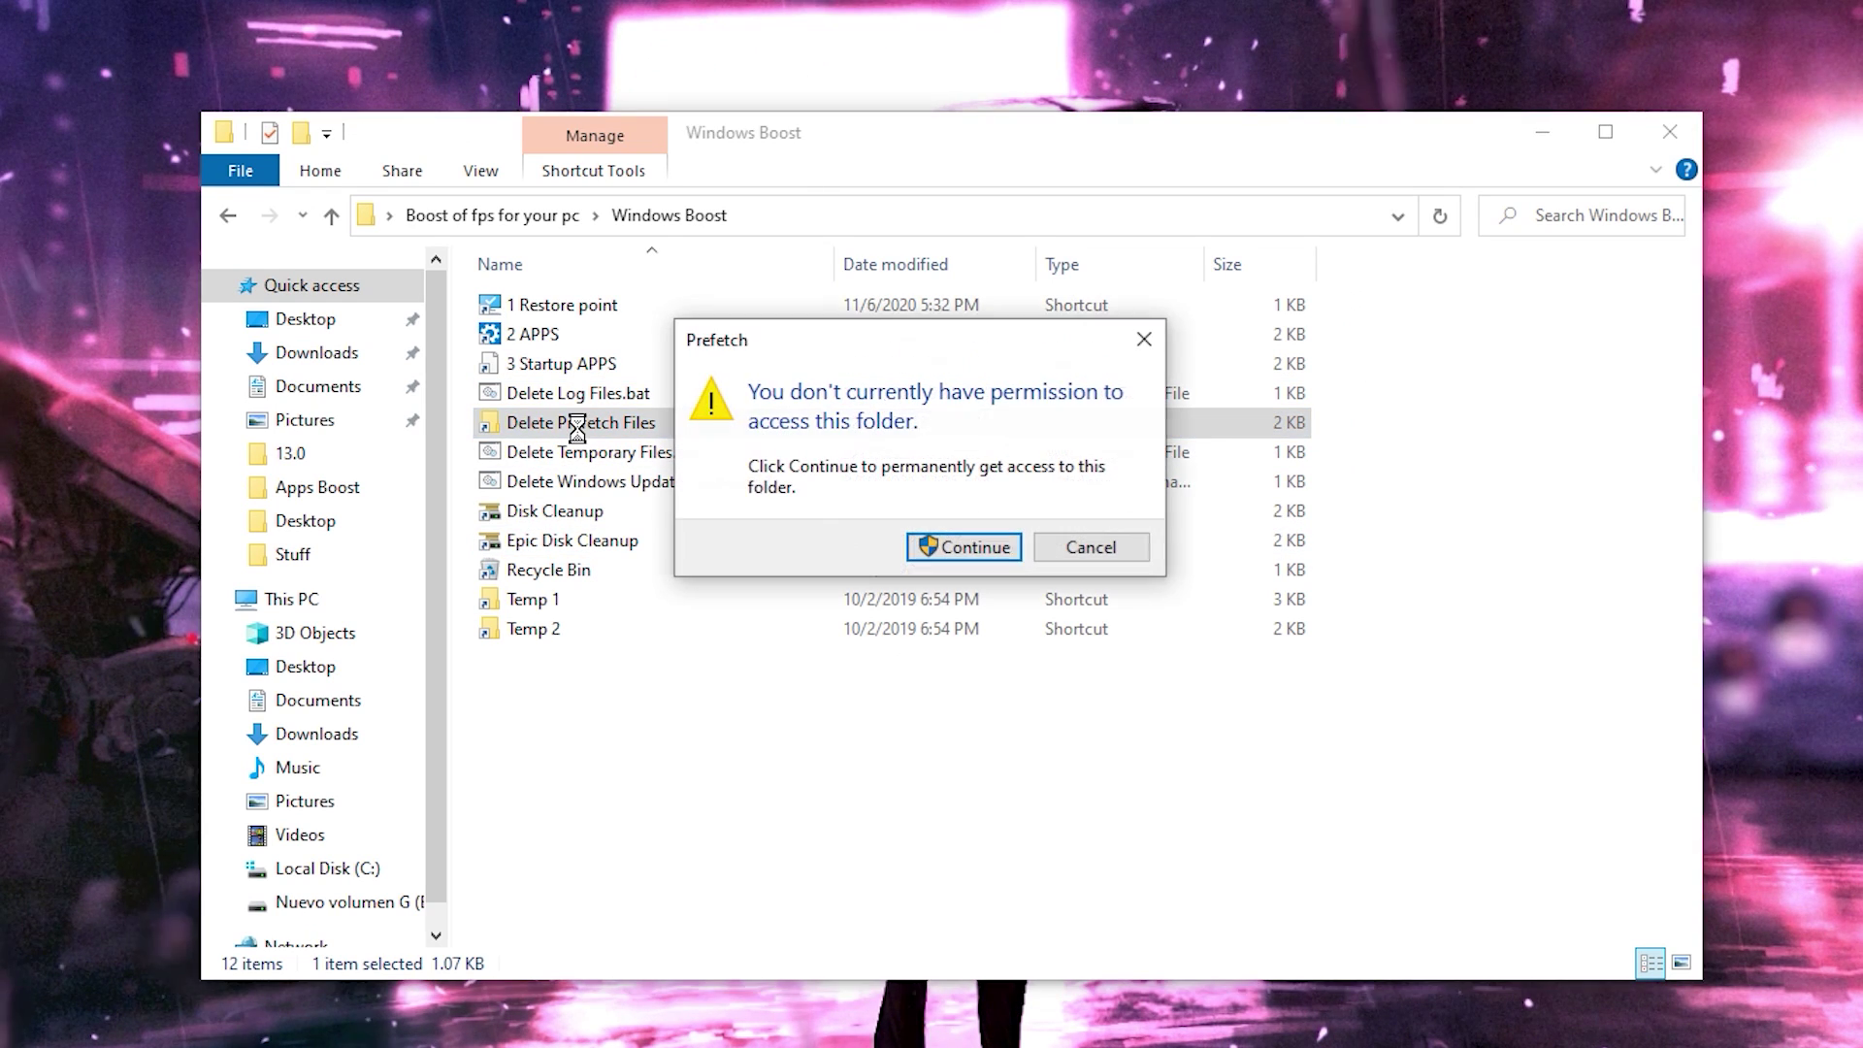
pyautogui.click(960, 547)
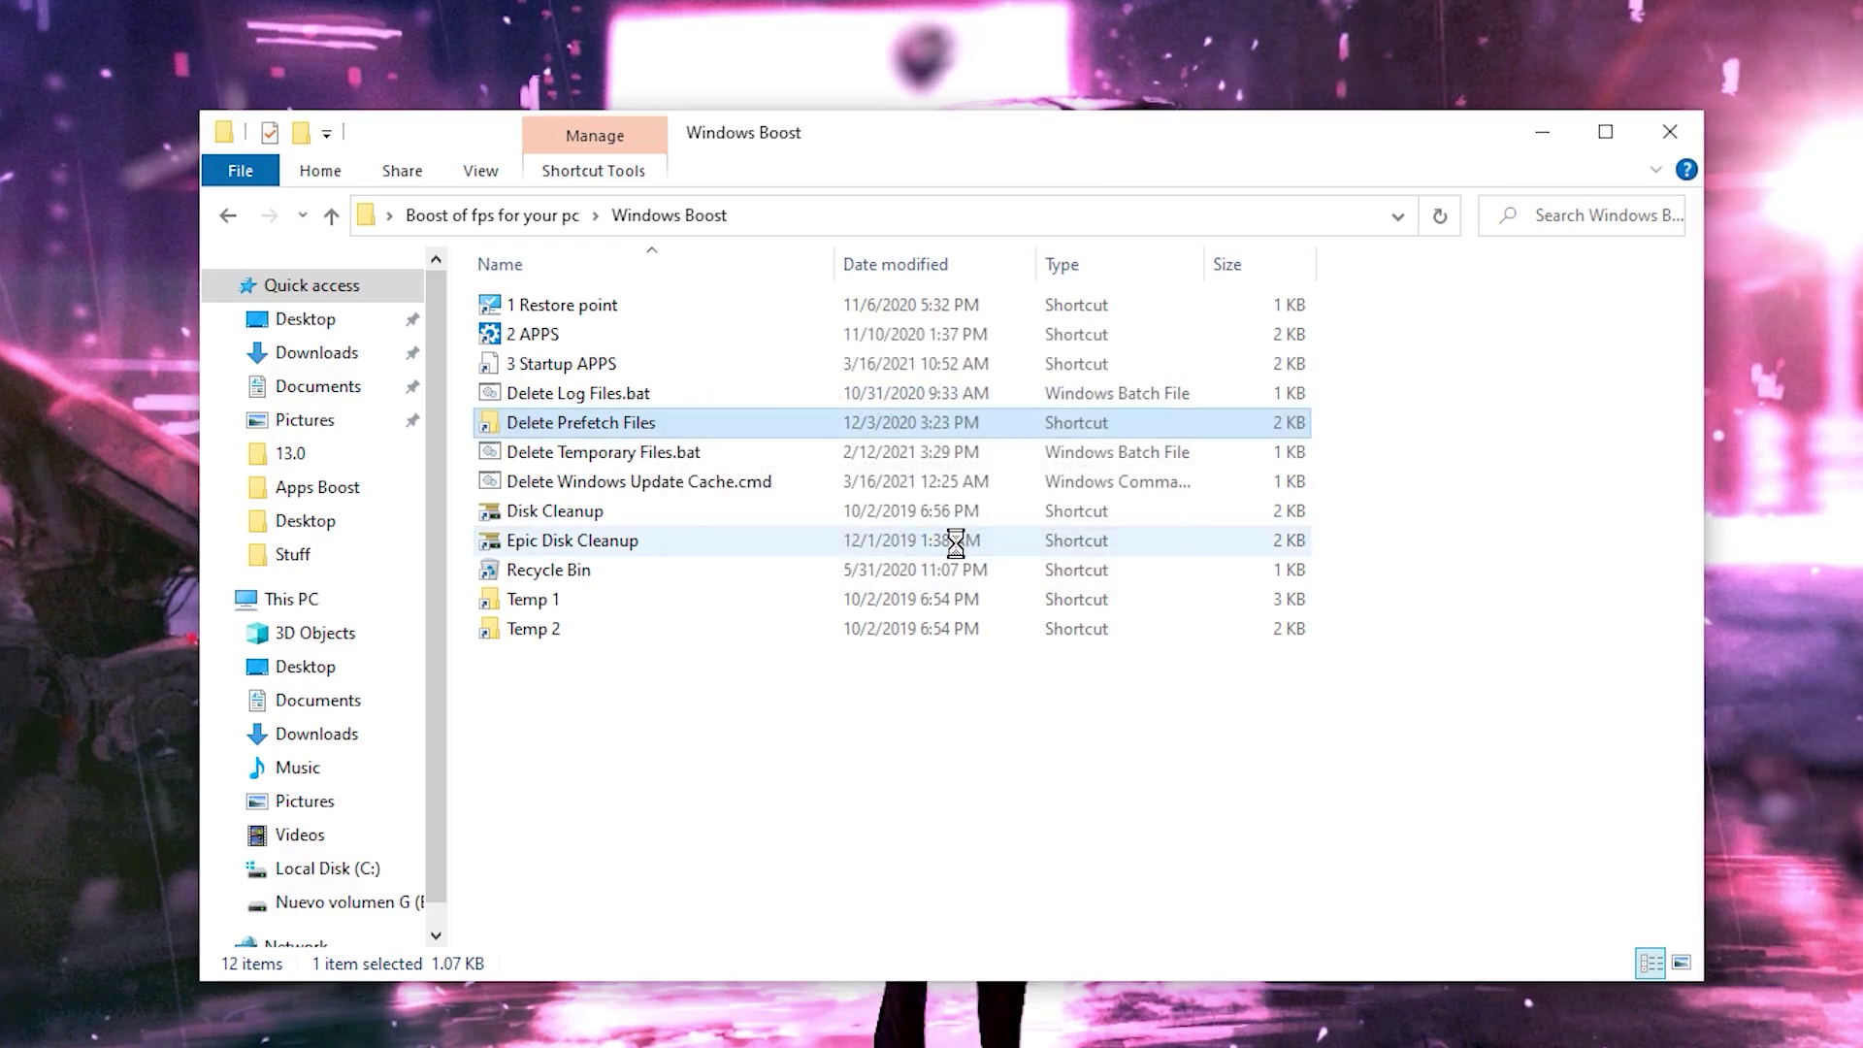
pyautogui.scroll(-15, 1002, 696)
pyautogui.scroll(-20, 1002, 696)
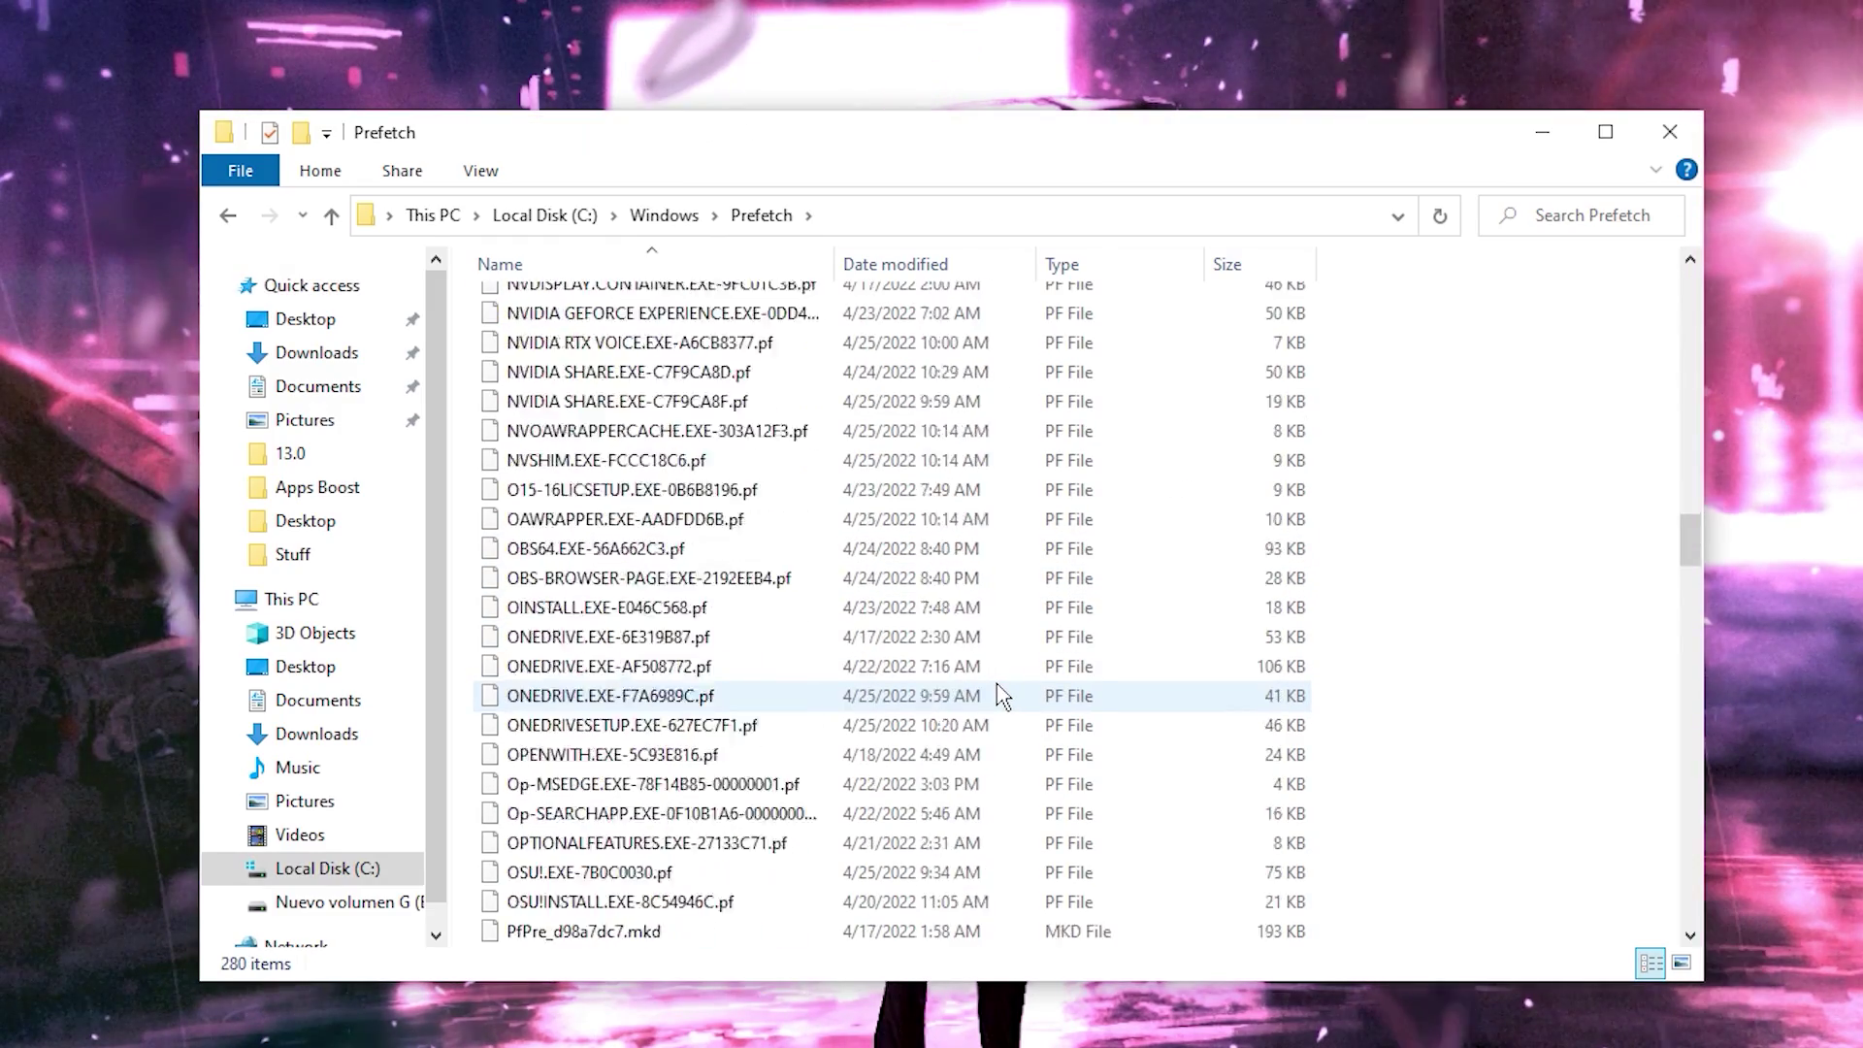
pyautogui.scroll(-2, 997, 701)
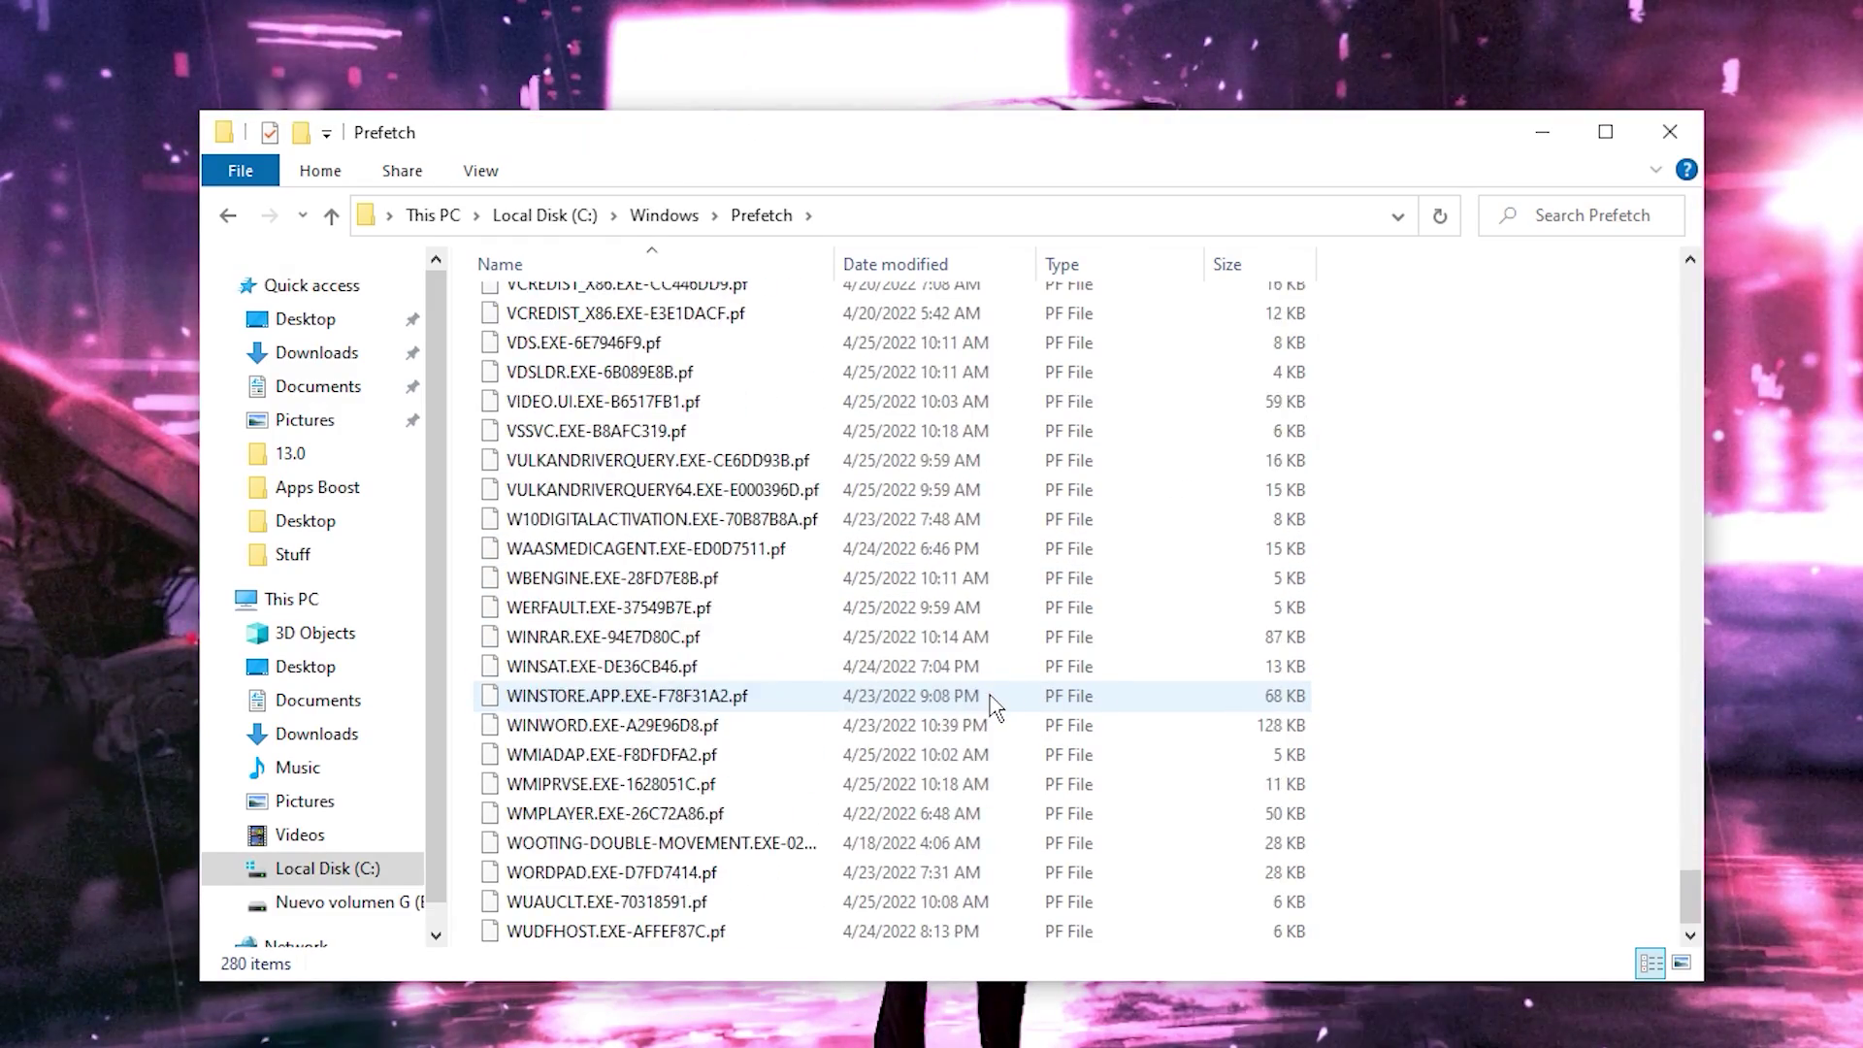
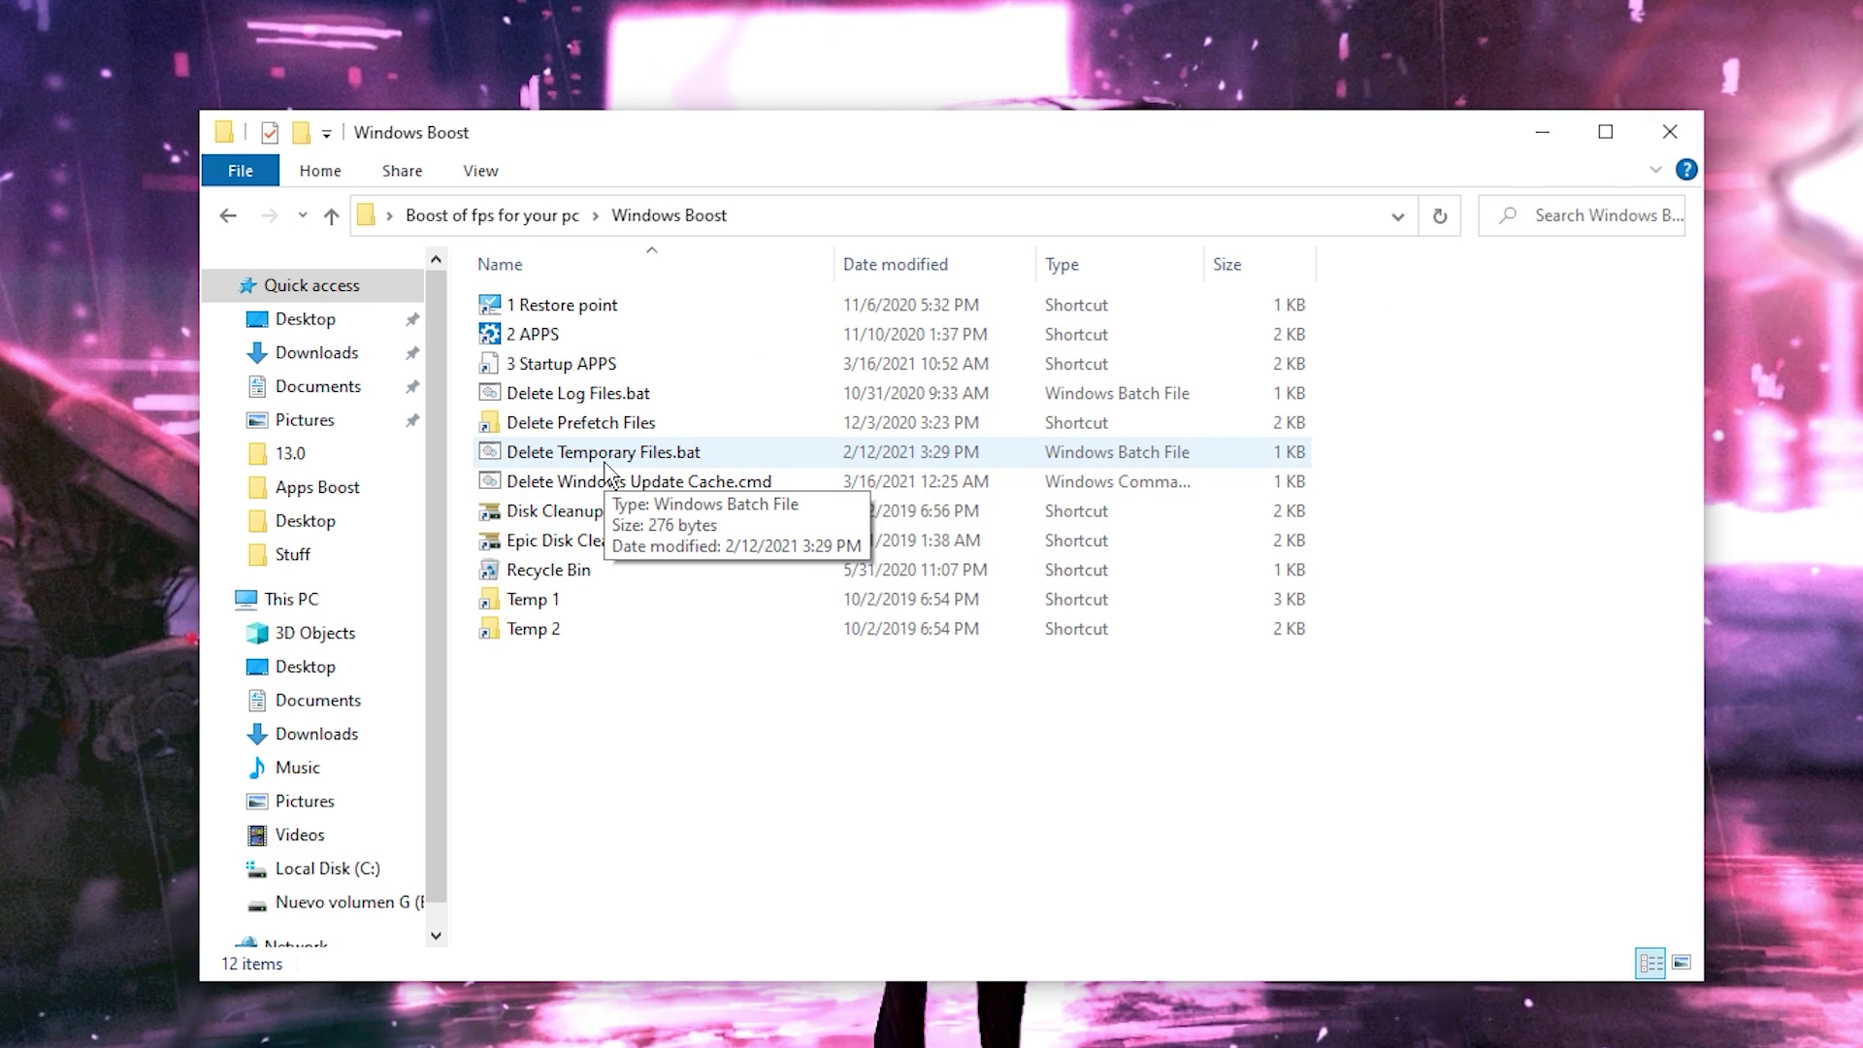
# Step: Run Delete Temporary Files.bat as administrator and dismiss its console once it finishes
pyautogui.rightClick(606, 457)
pyautogui.click(699, 574)
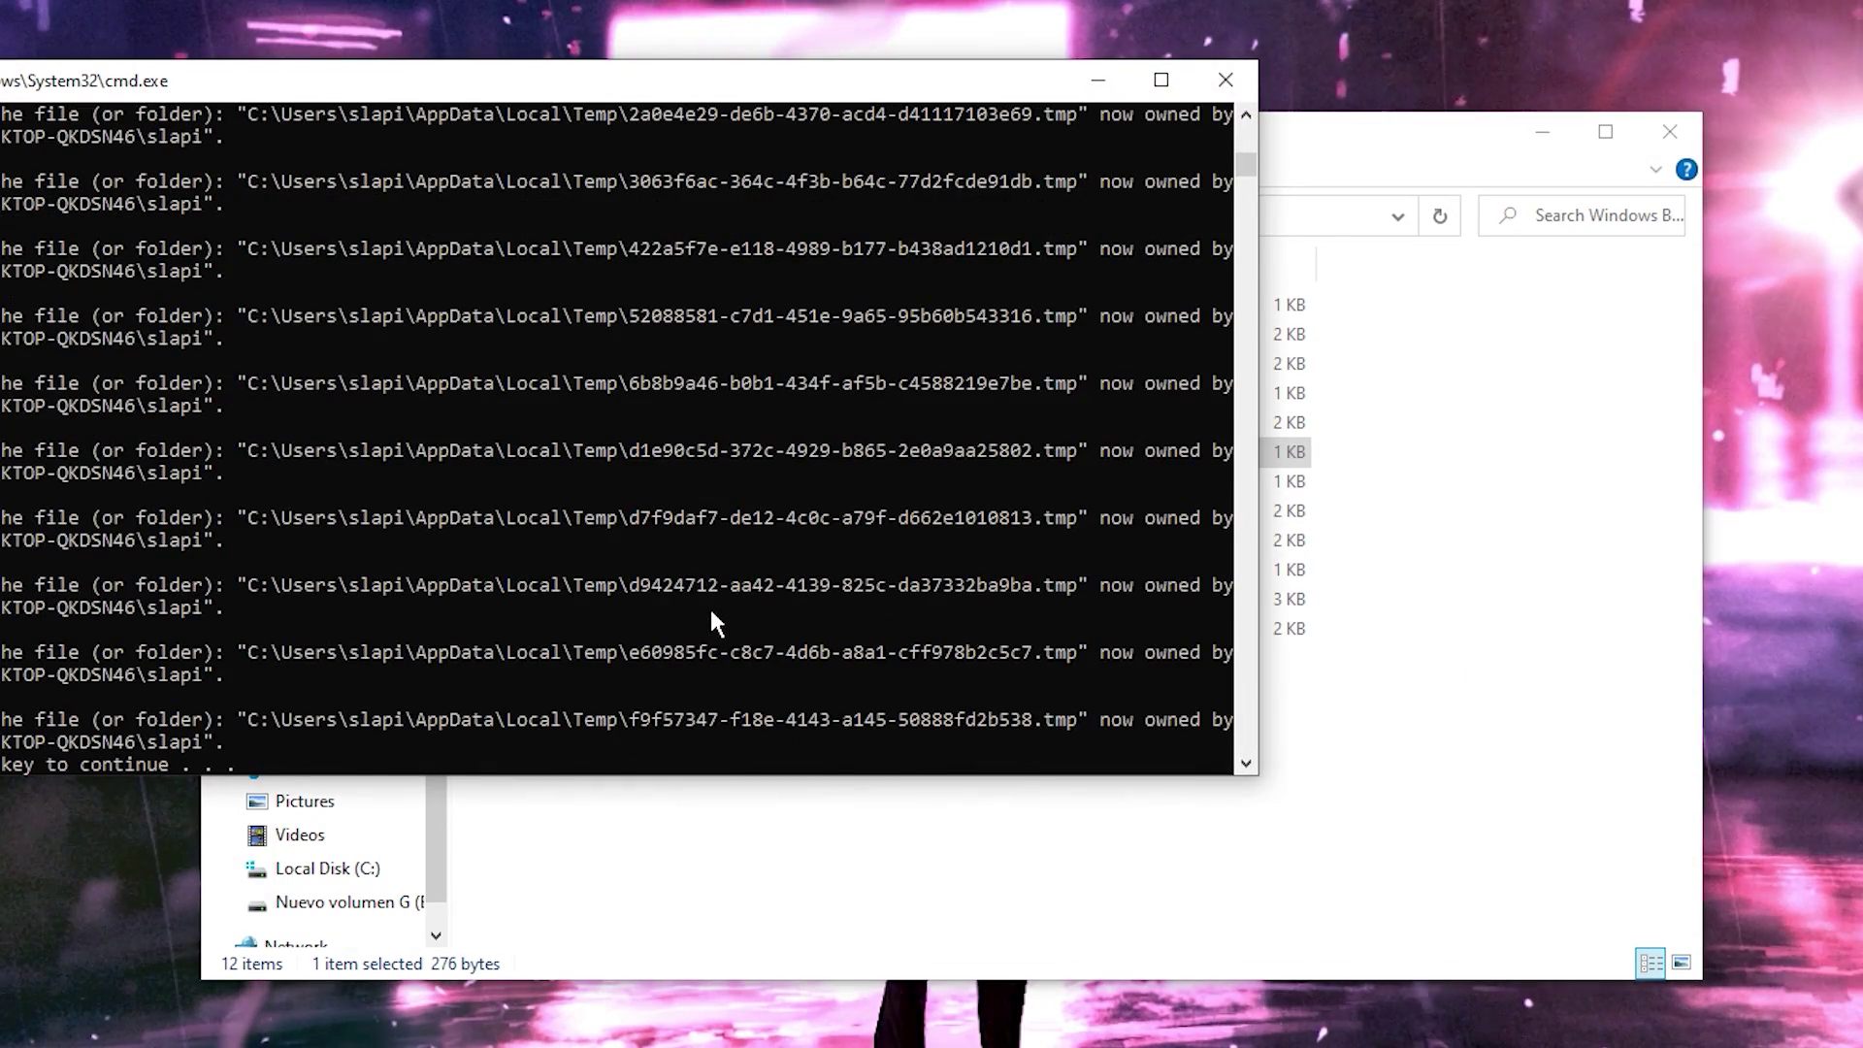
pyautogui.press('Return')
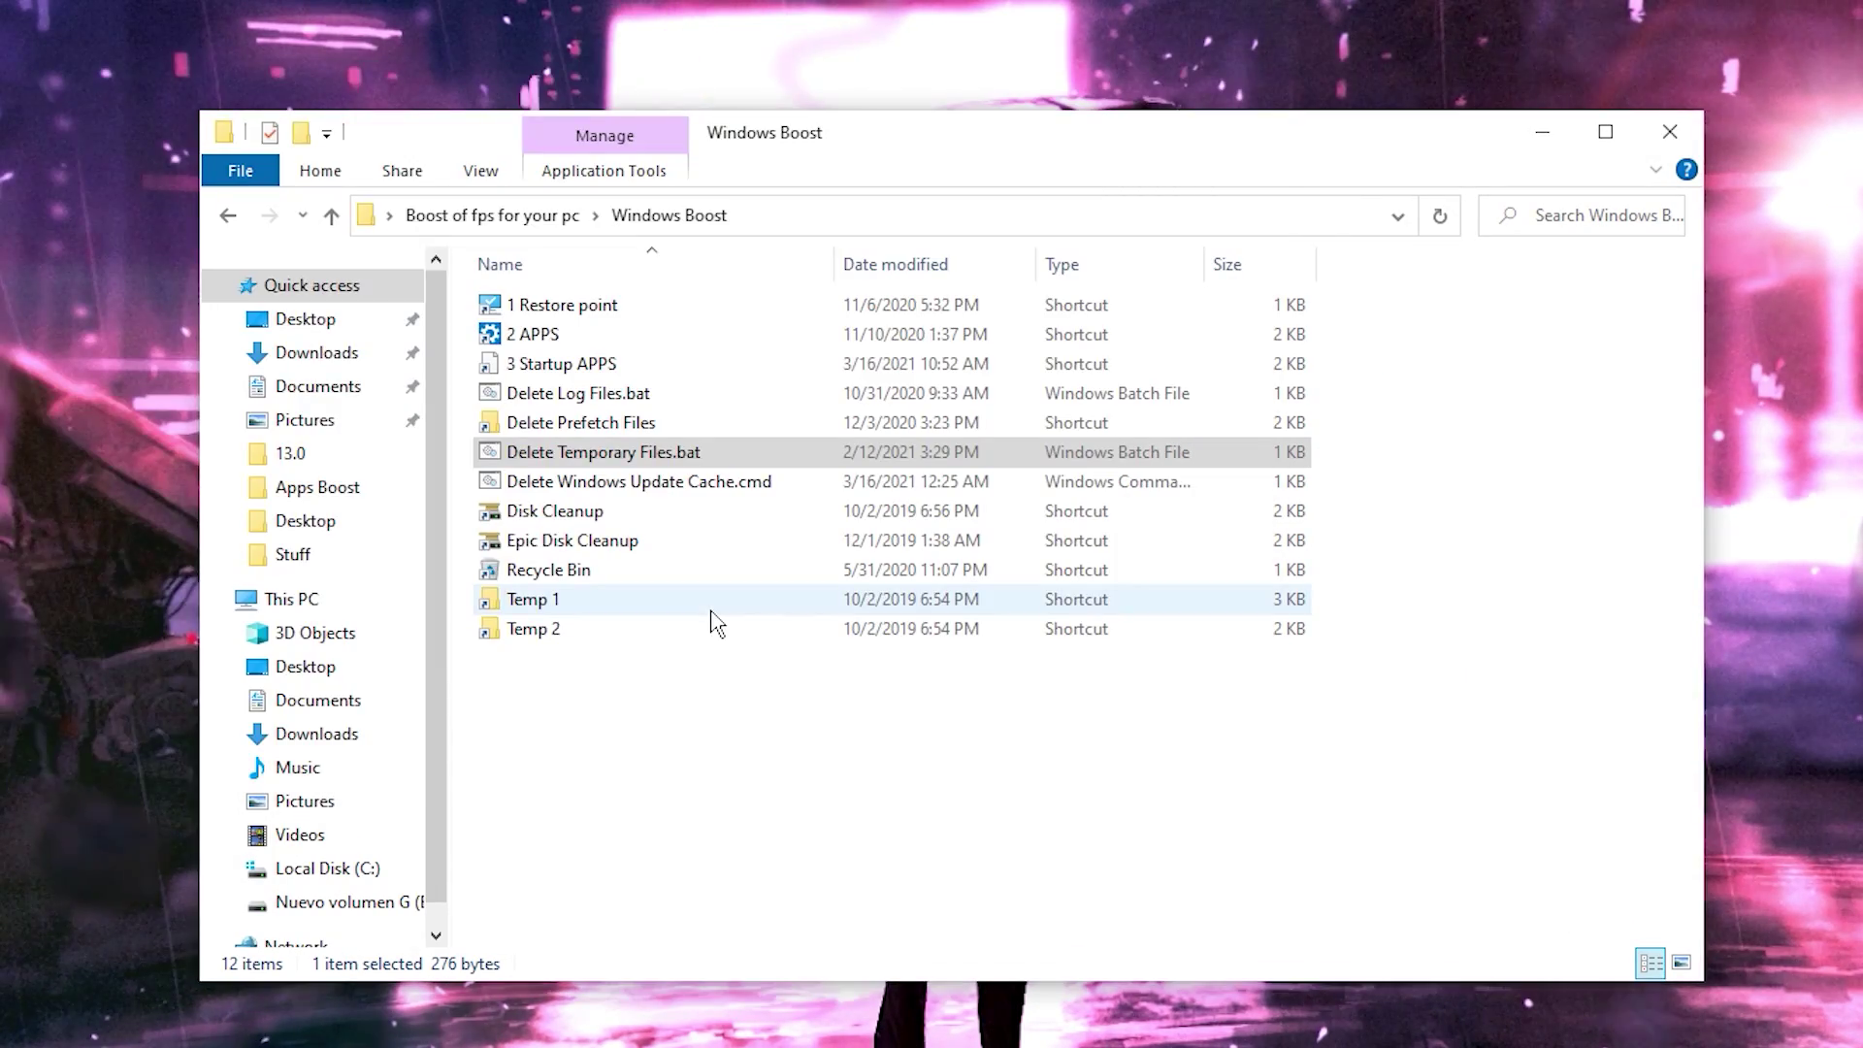
# Step: Run Delete Windows Update Cache.cmd as administrator, allow it to make changes, and dismiss its console once it finishes
pyautogui.rightClick(636, 495)
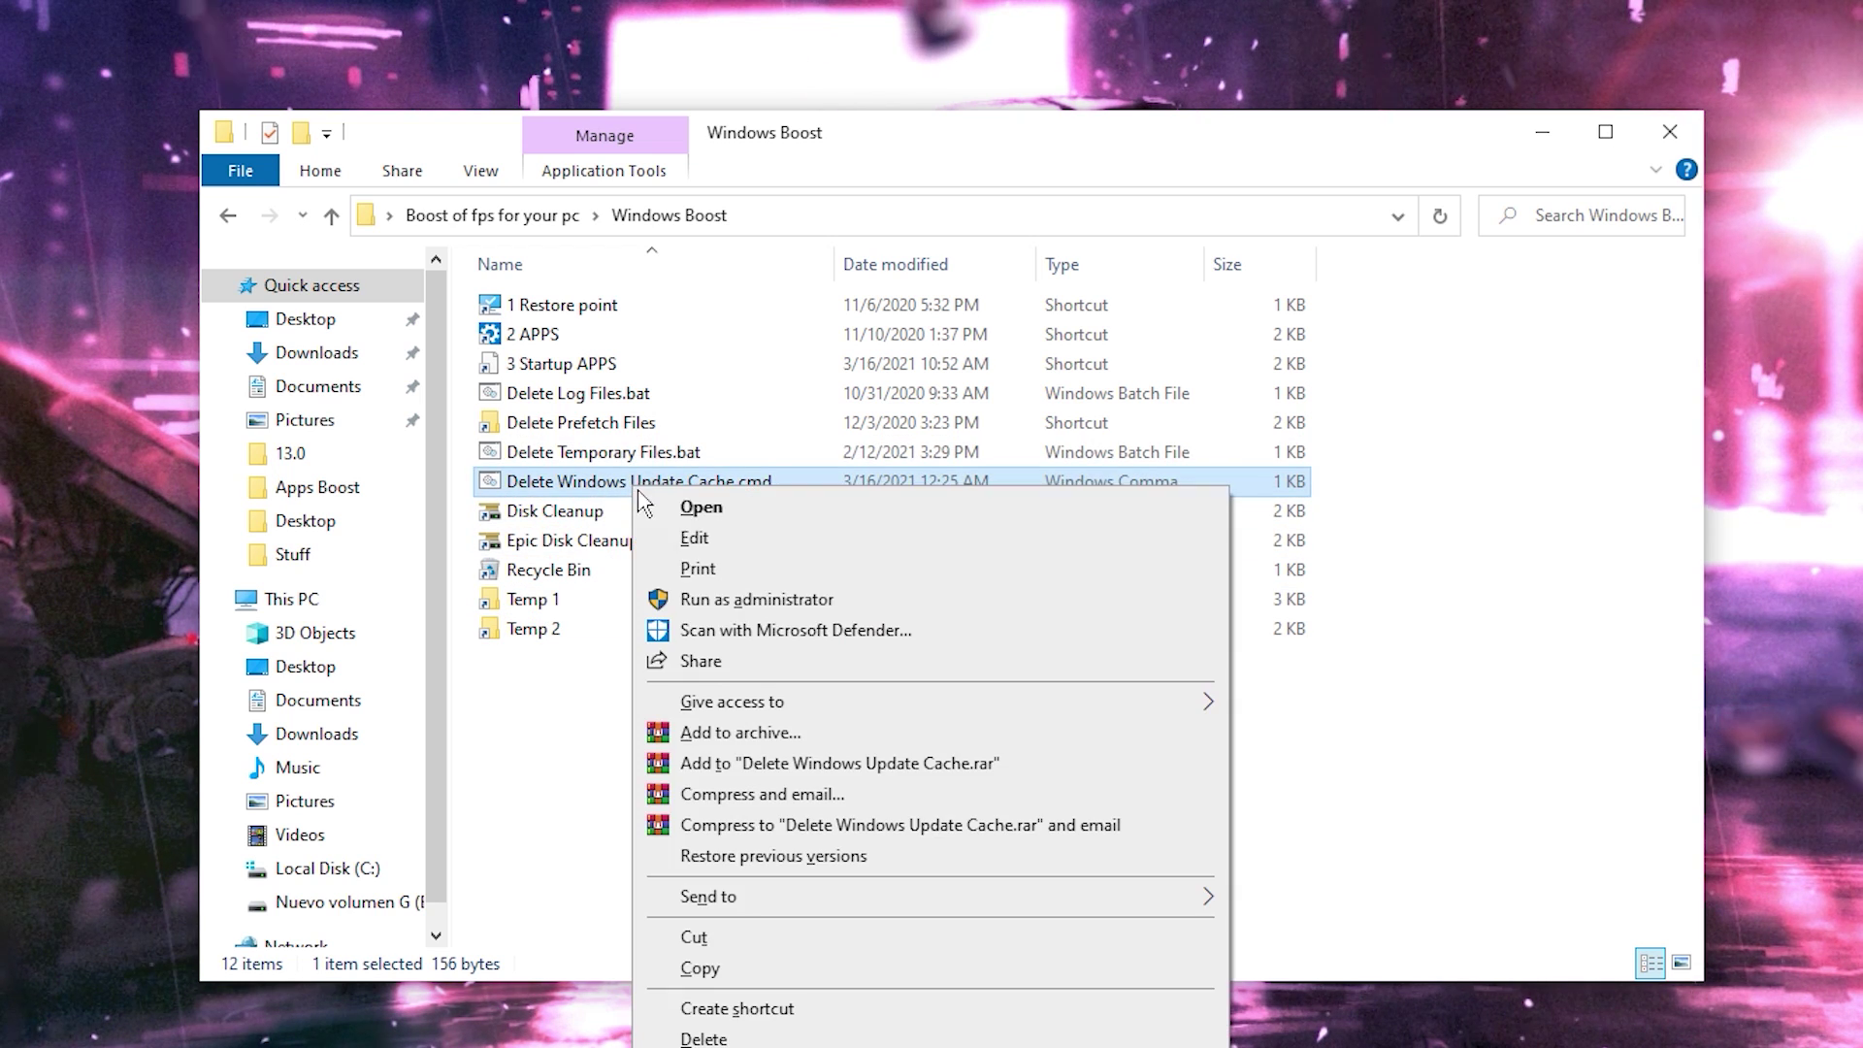
pyautogui.click(709, 599)
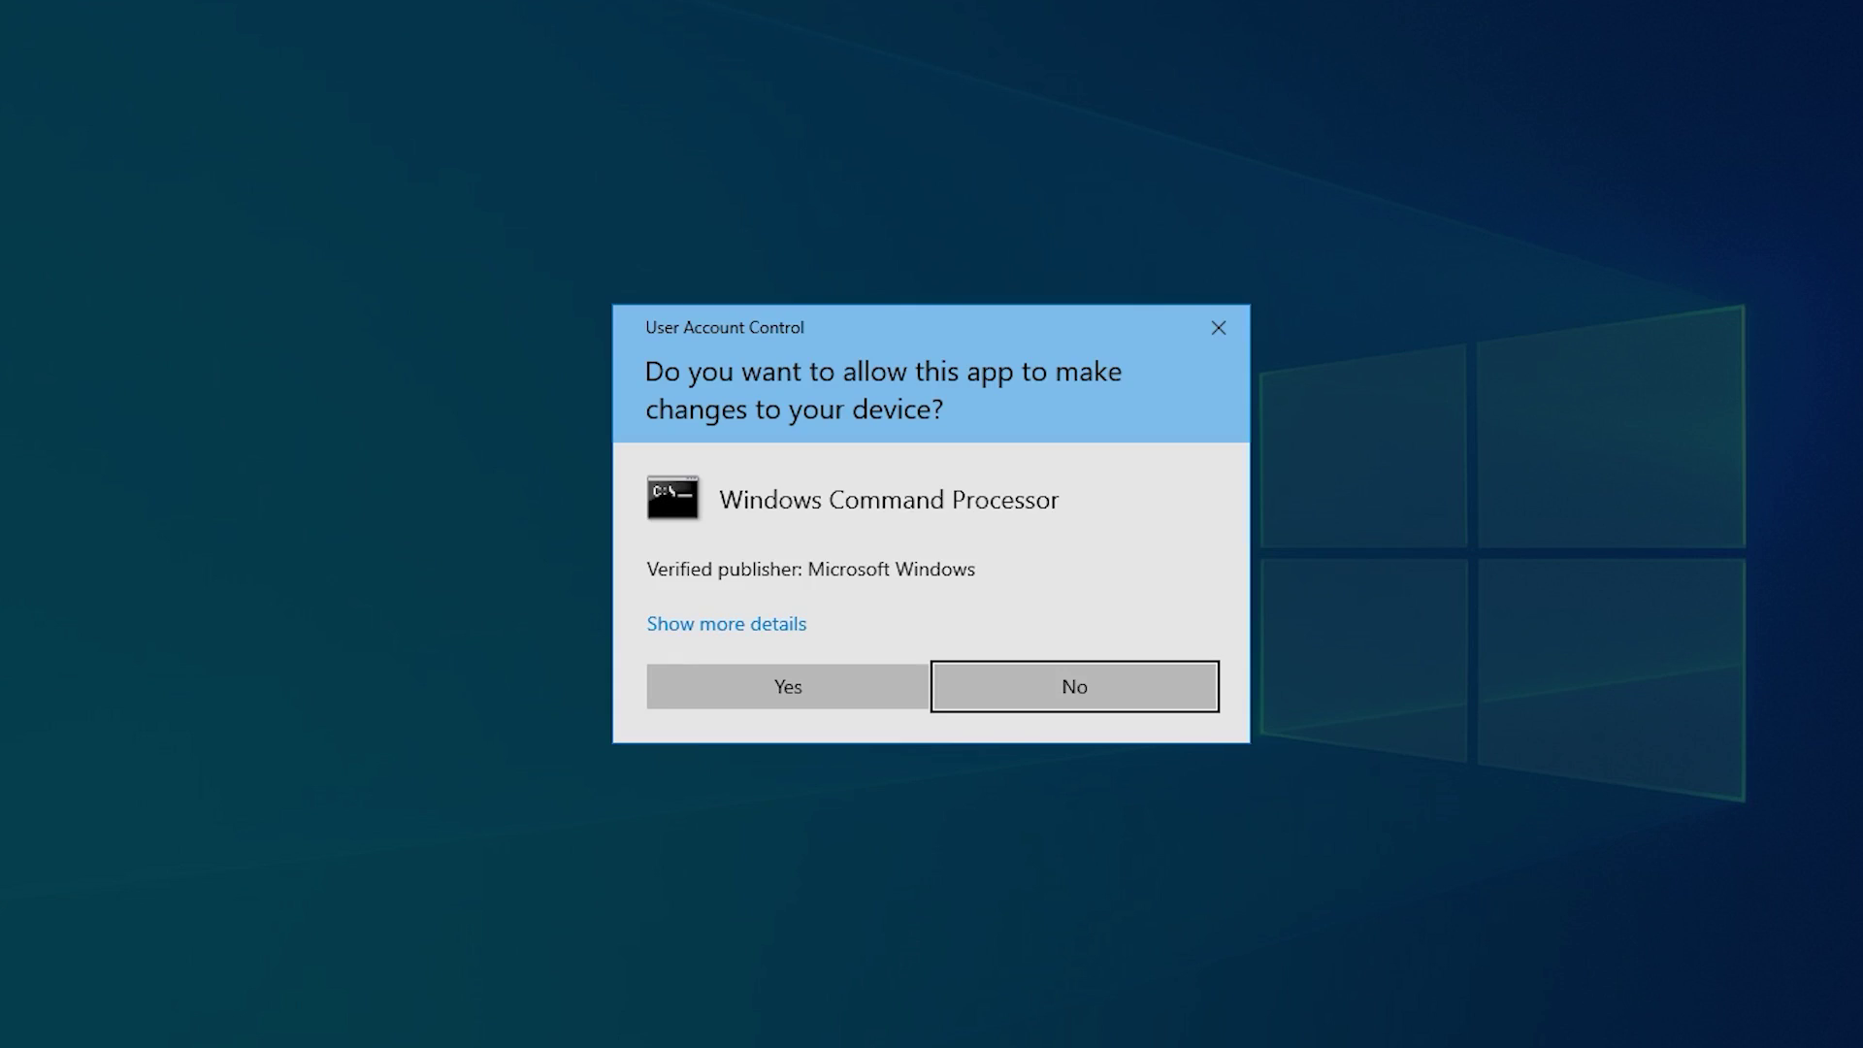
pyautogui.click(752, 686)
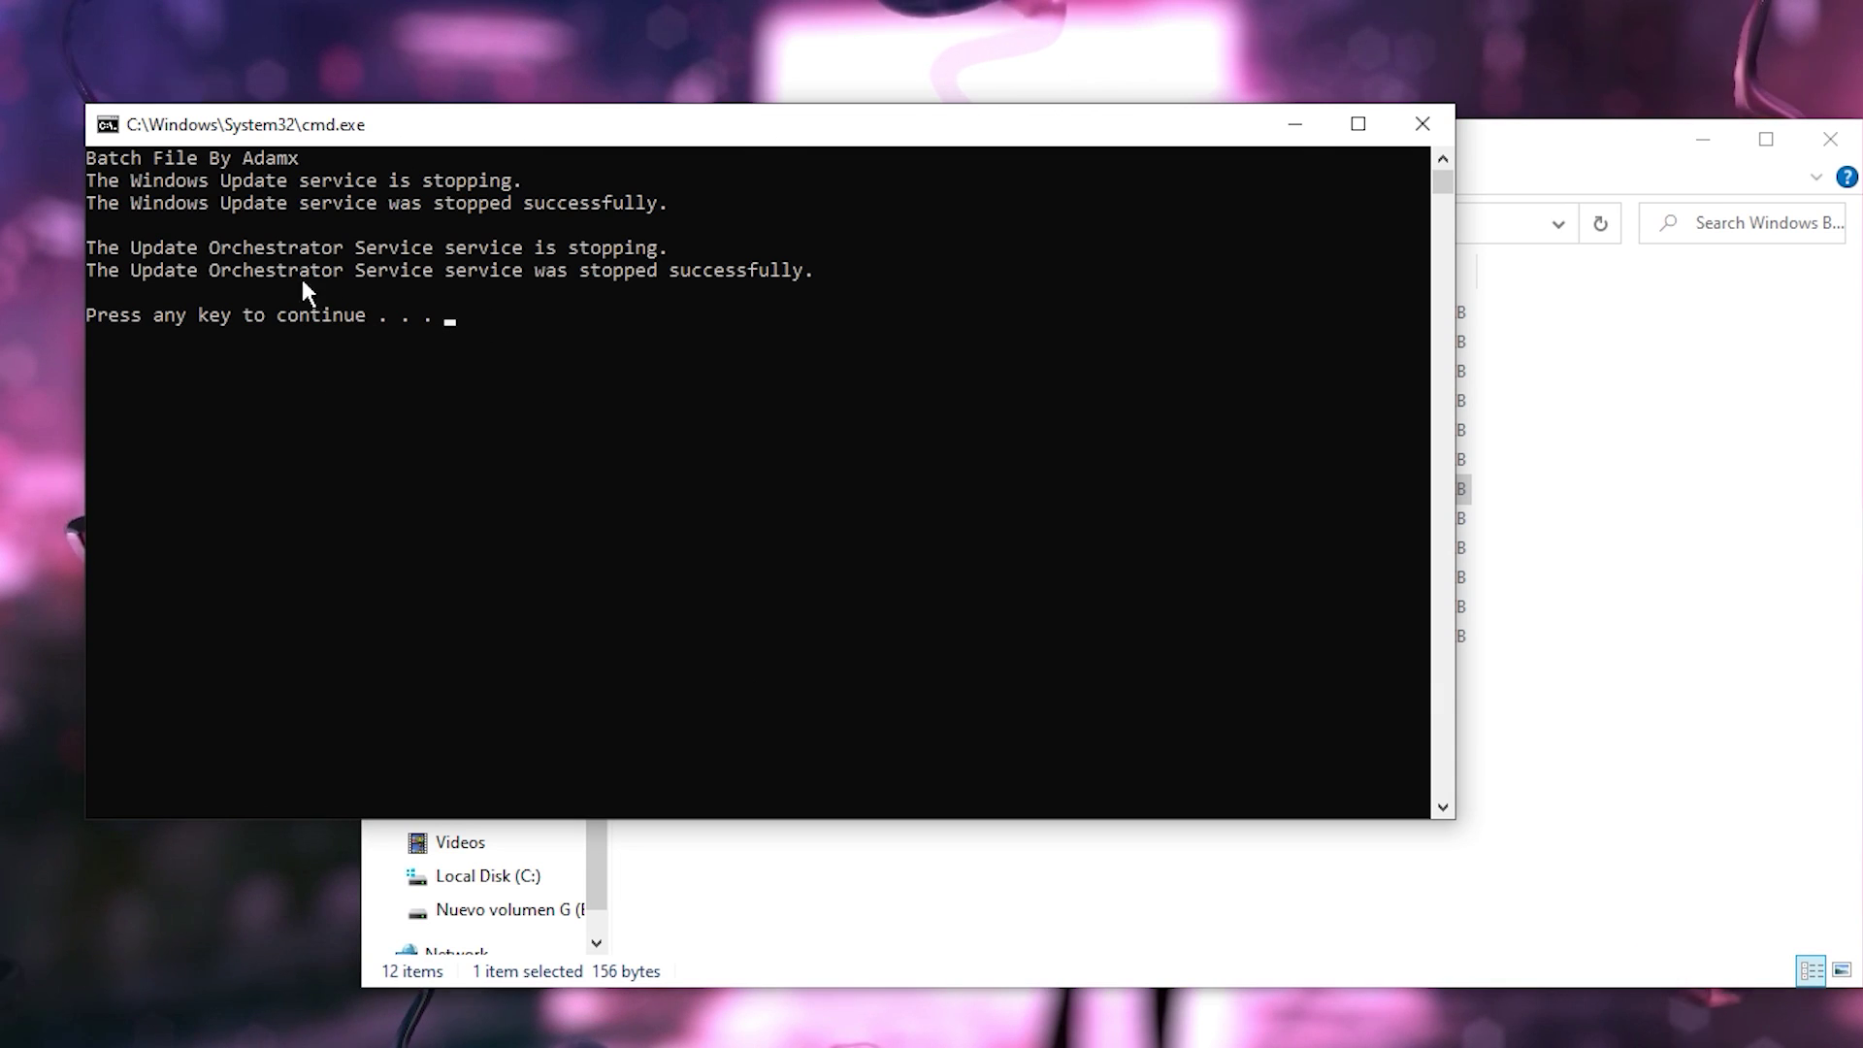
pyautogui.press('Return')
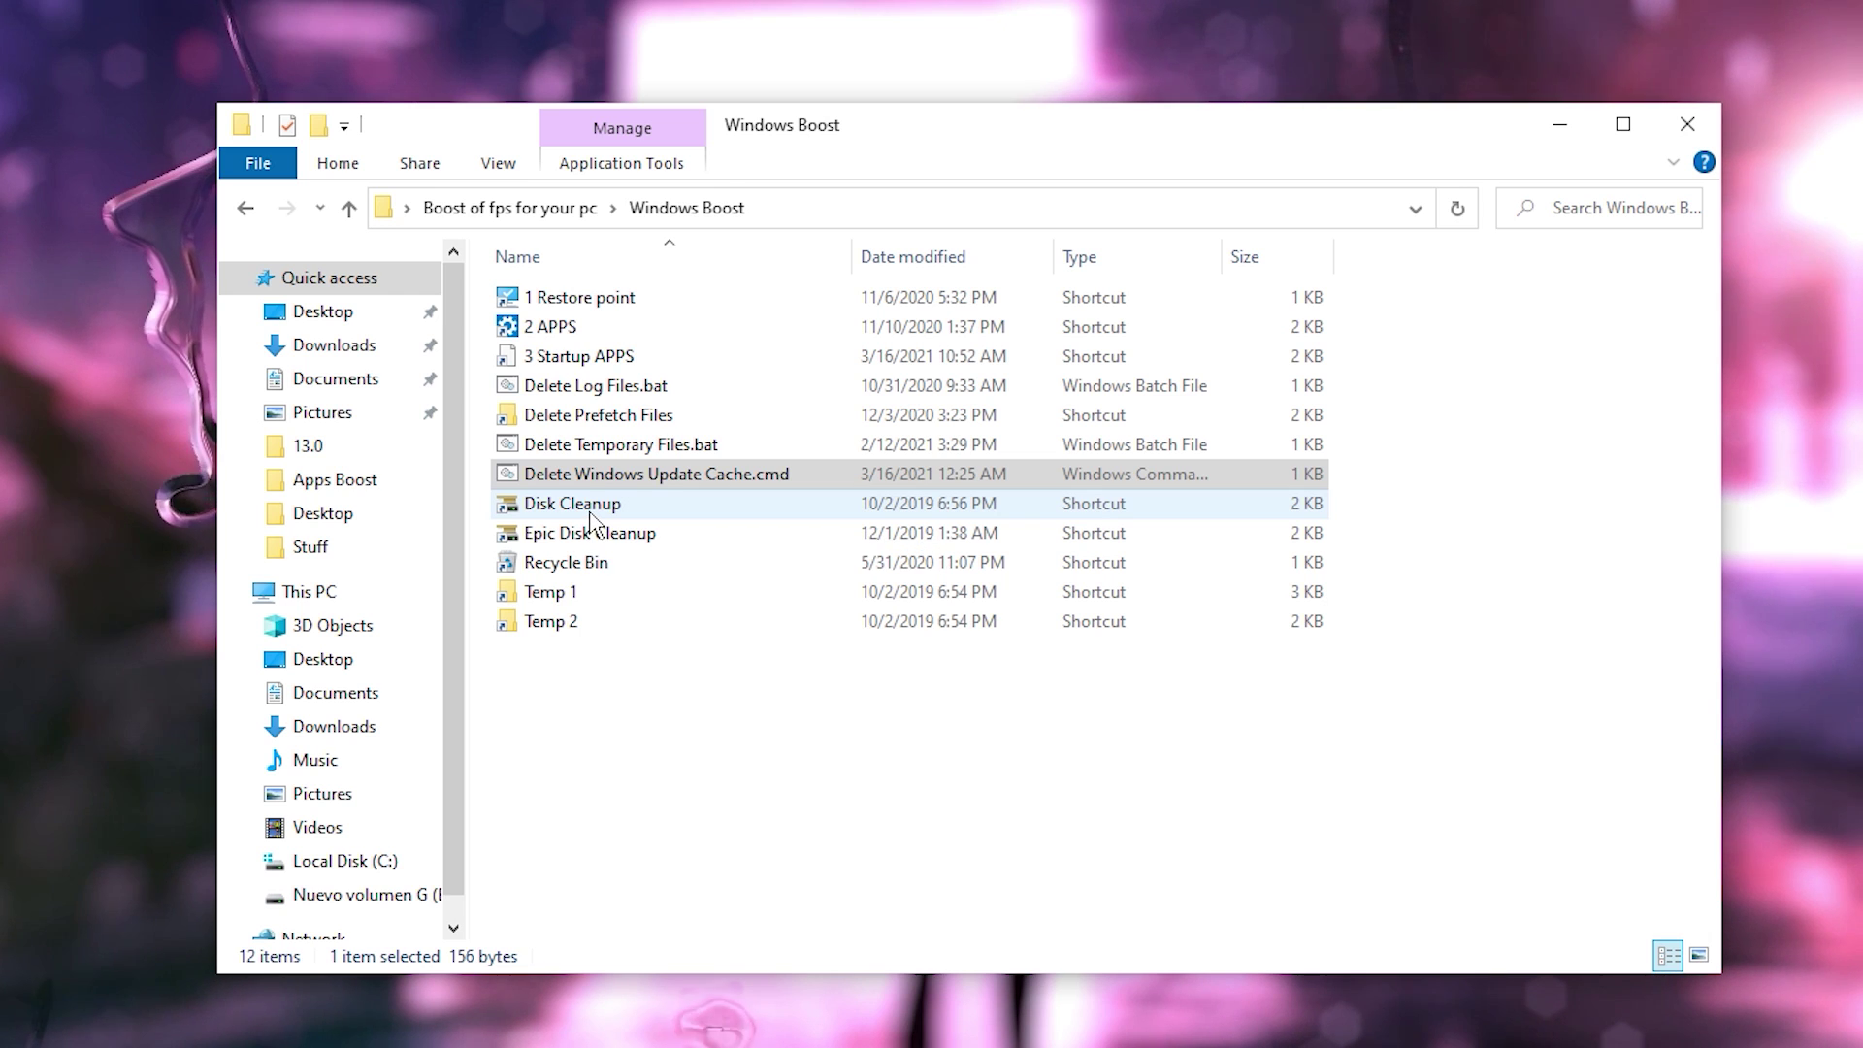
# Step: Clean drive C: with the Disk Cleanup shortcut, deleting the ticked file types, and launch the Epic Disk Cleanup shortcut
pyautogui.doubleClick(568, 503)
pyautogui.click(854, 488)
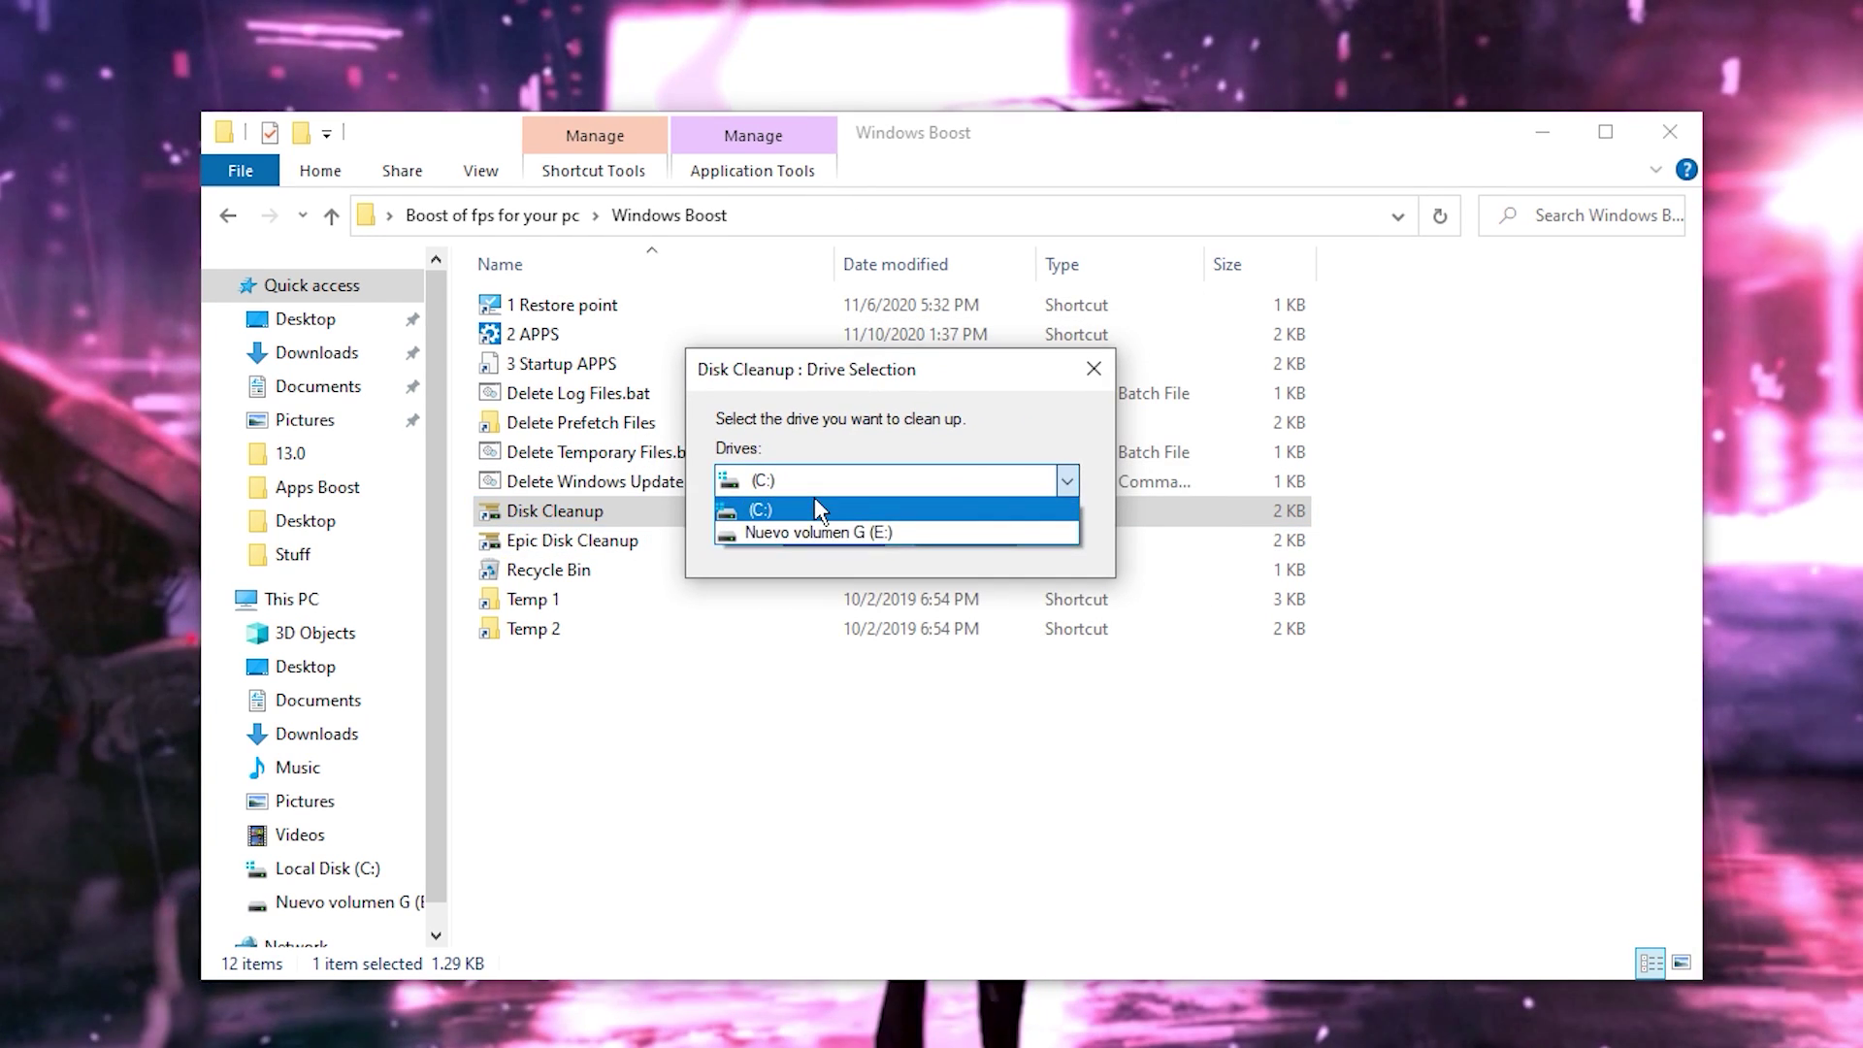
pyautogui.click(813, 497)
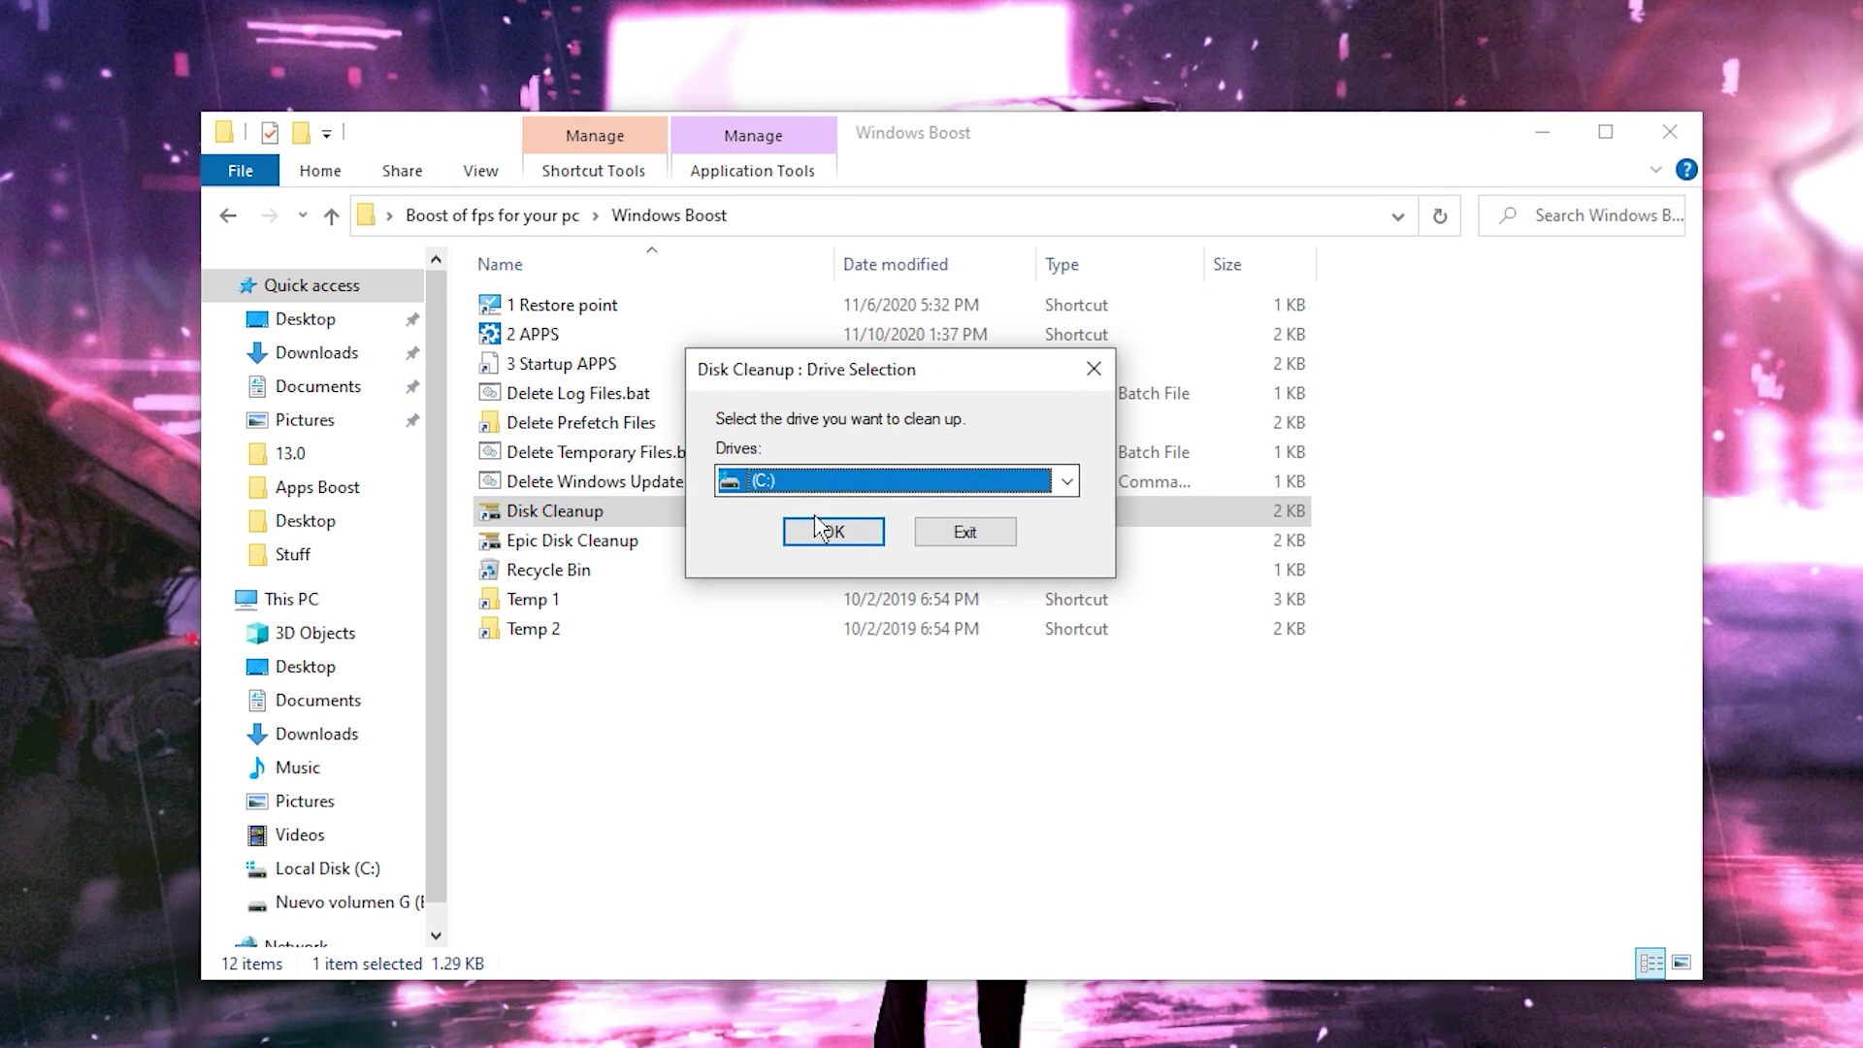
pyautogui.click(831, 533)
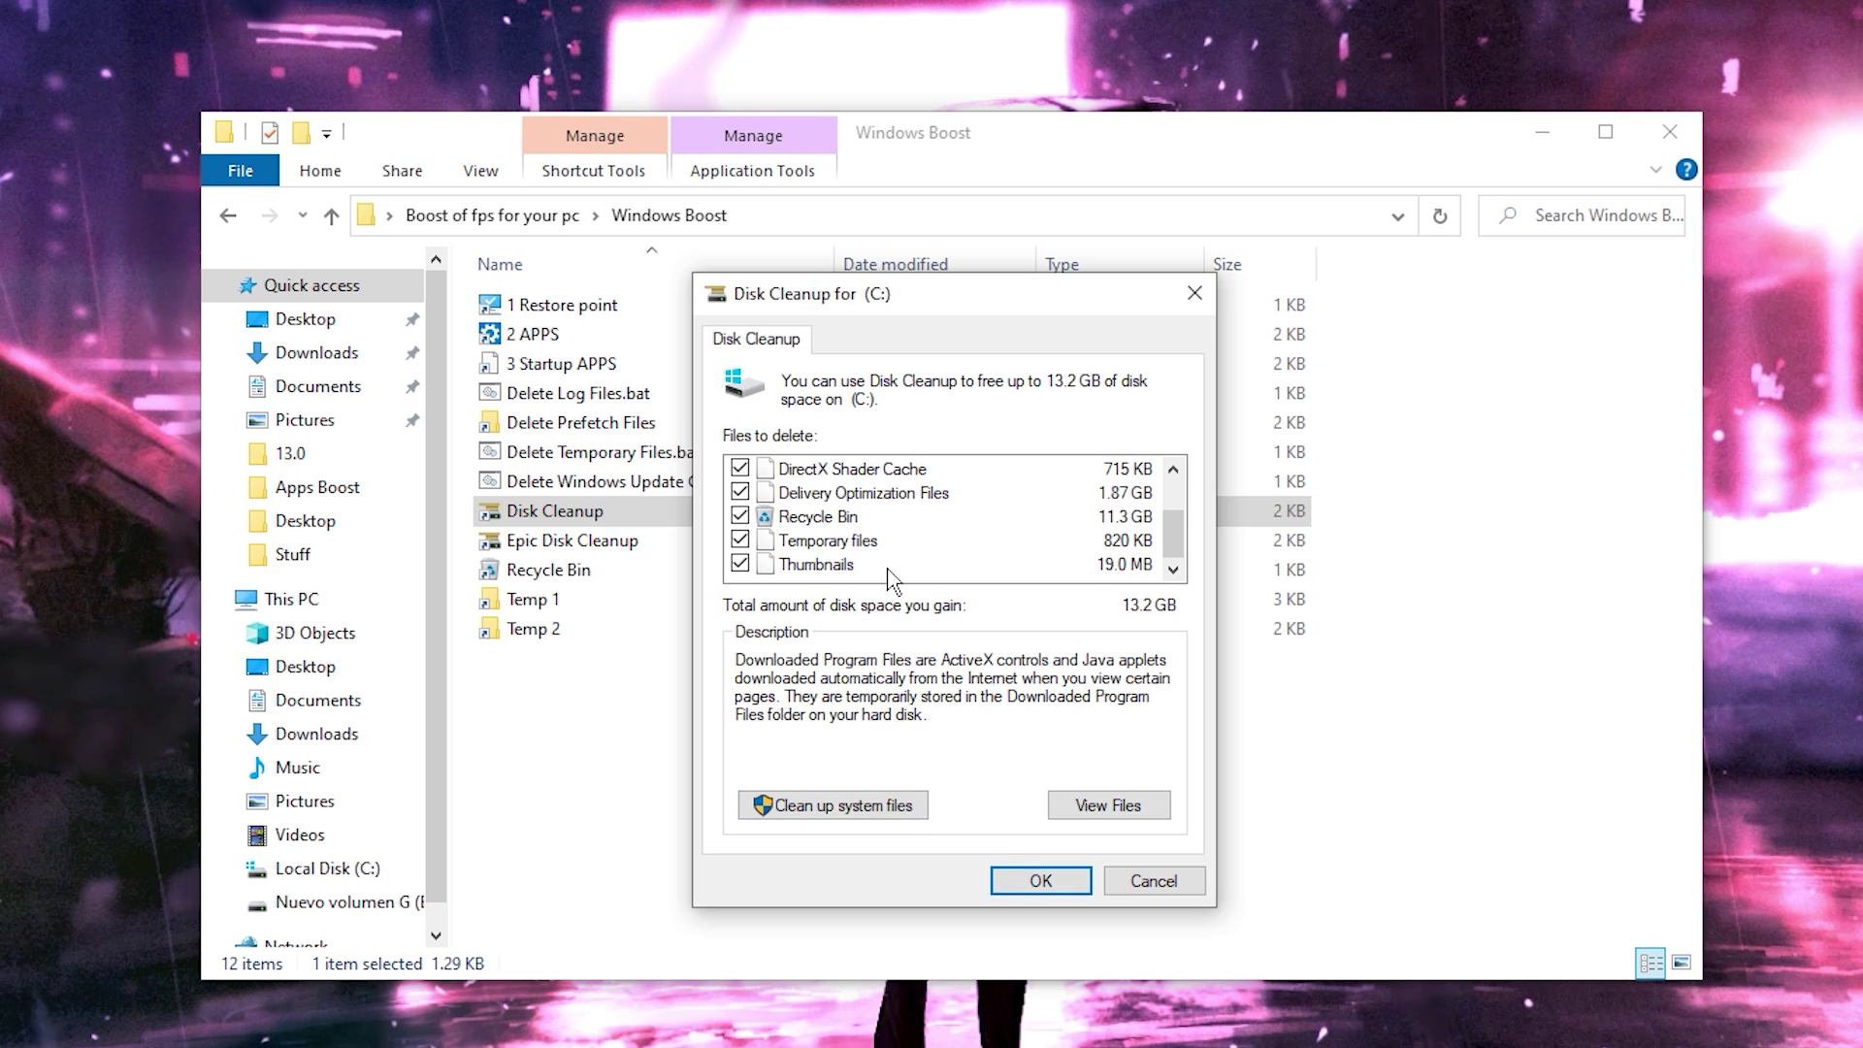
pyautogui.click(1030, 885)
pyautogui.click(971, 529)
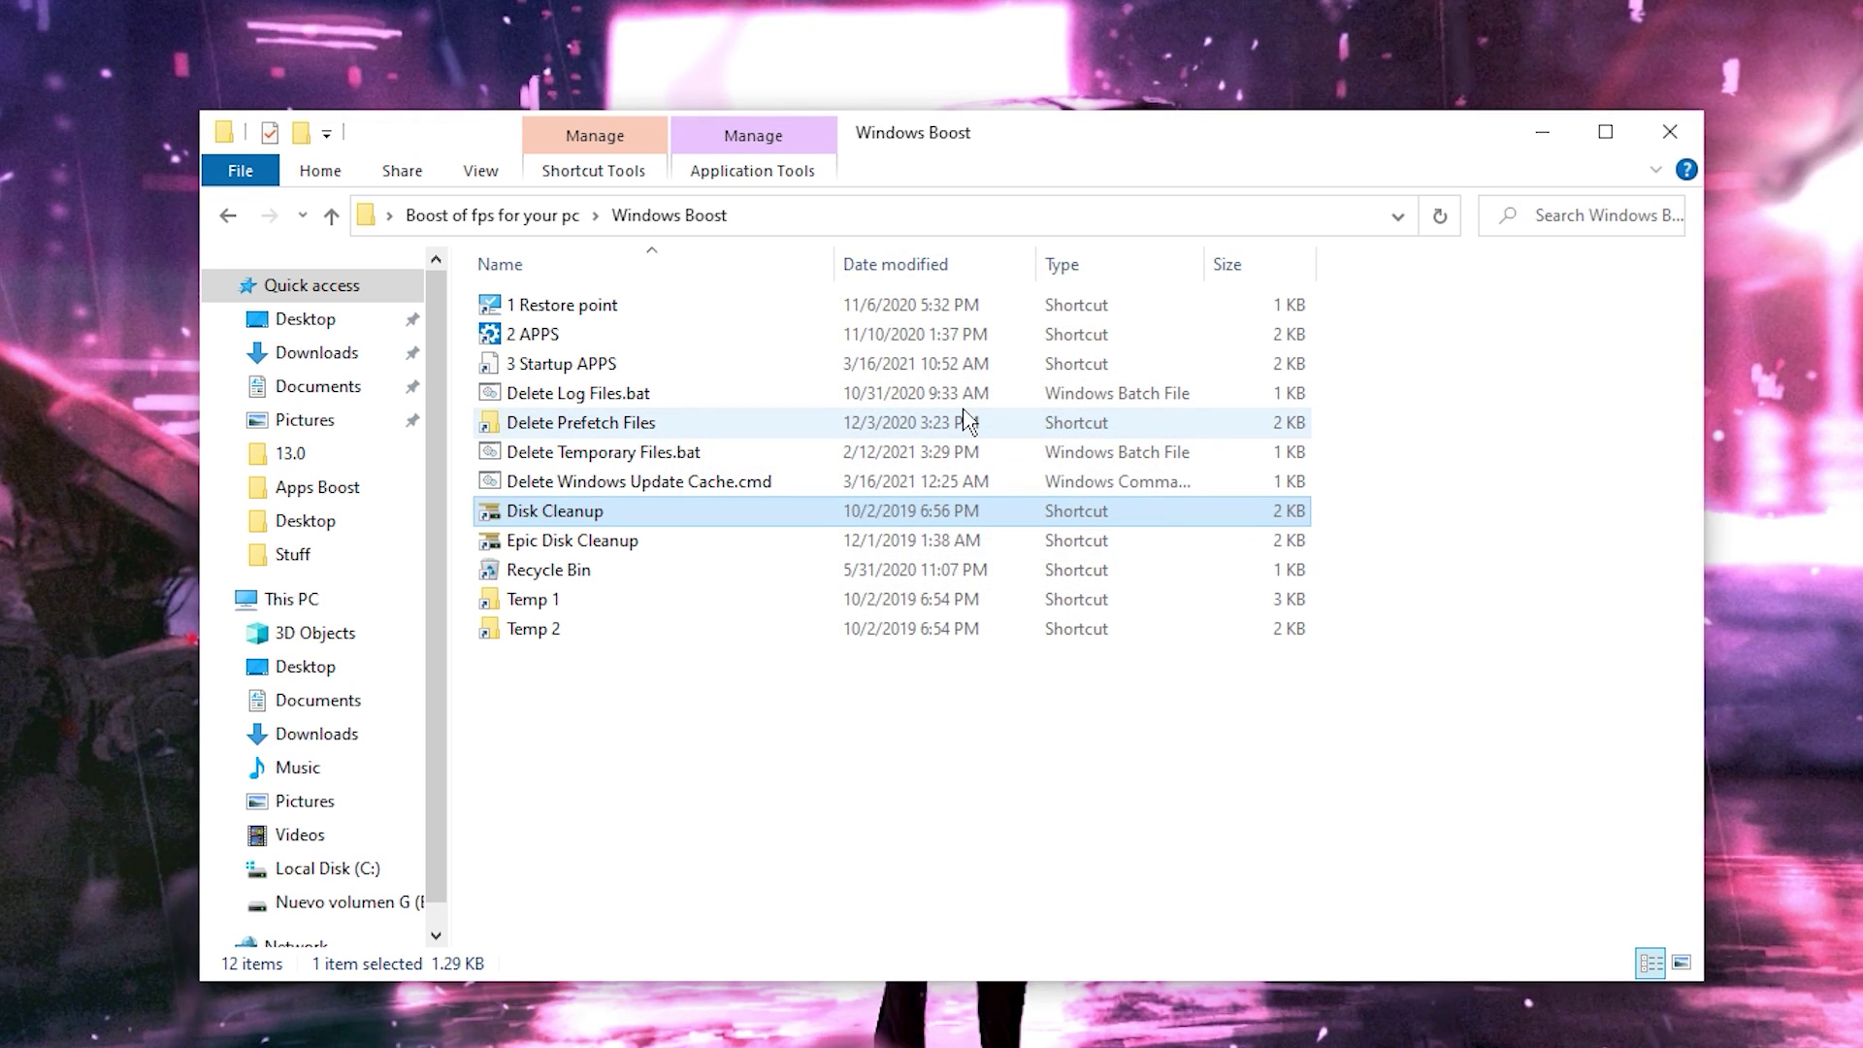
pyautogui.doubleClick(579, 540)
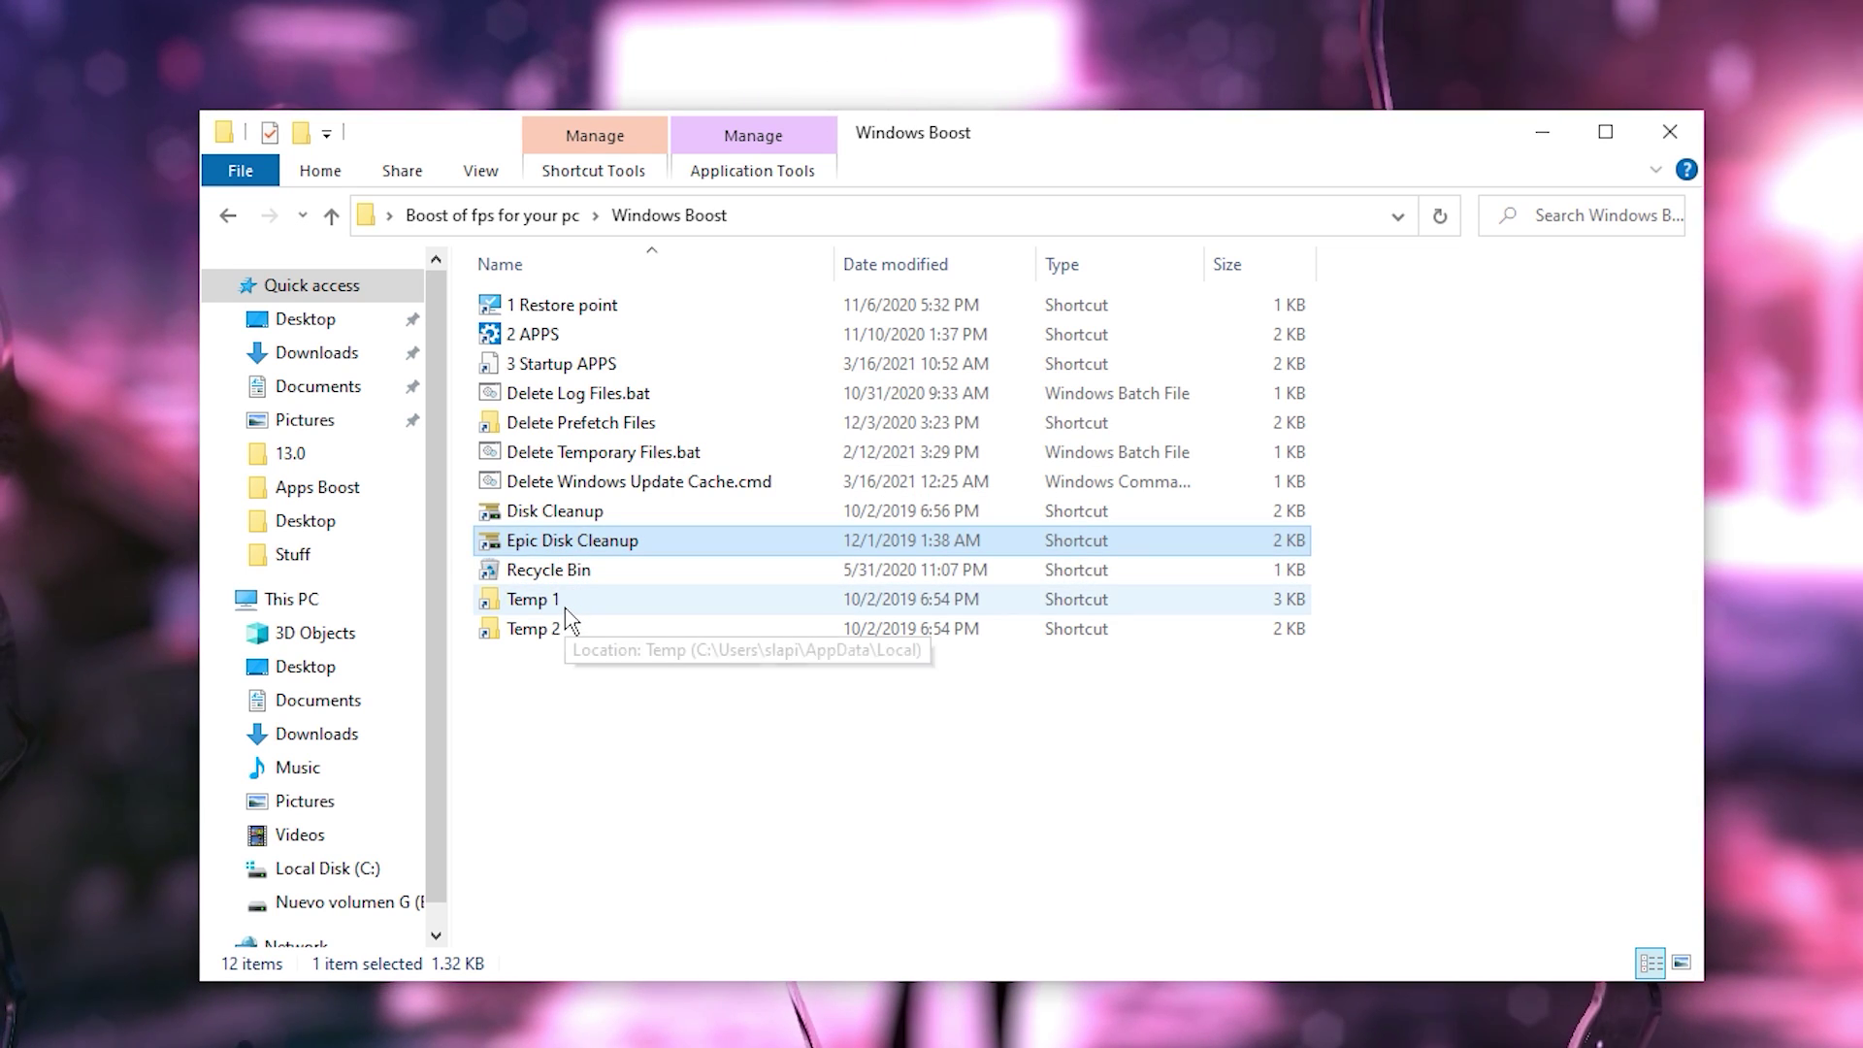
# Step: Delete all files in the folder behind the Temp 1 shortcut, skipping the file in use
pyautogui.doubleClick(566, 609)
pyautogui.hotkey('ctrl', 'a')
pyautogui.rightClick(809, 482)
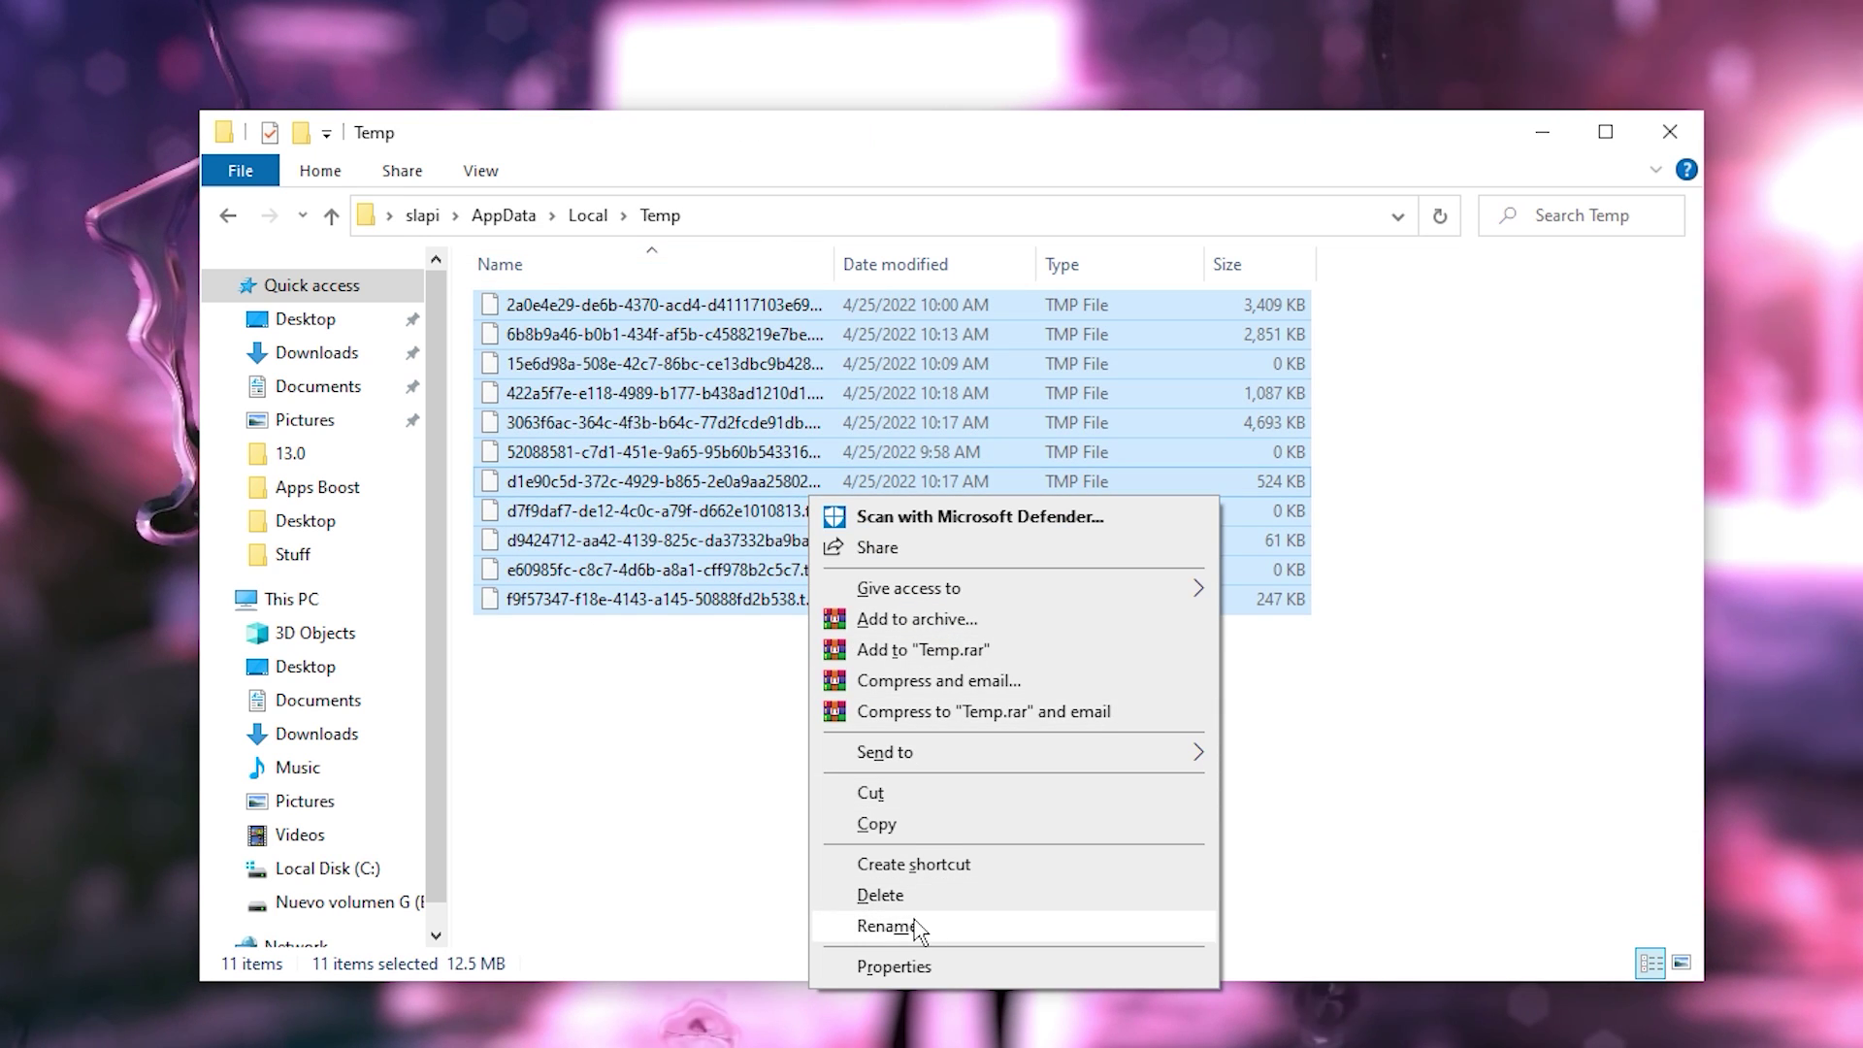
pyautogui.click(876, 893)
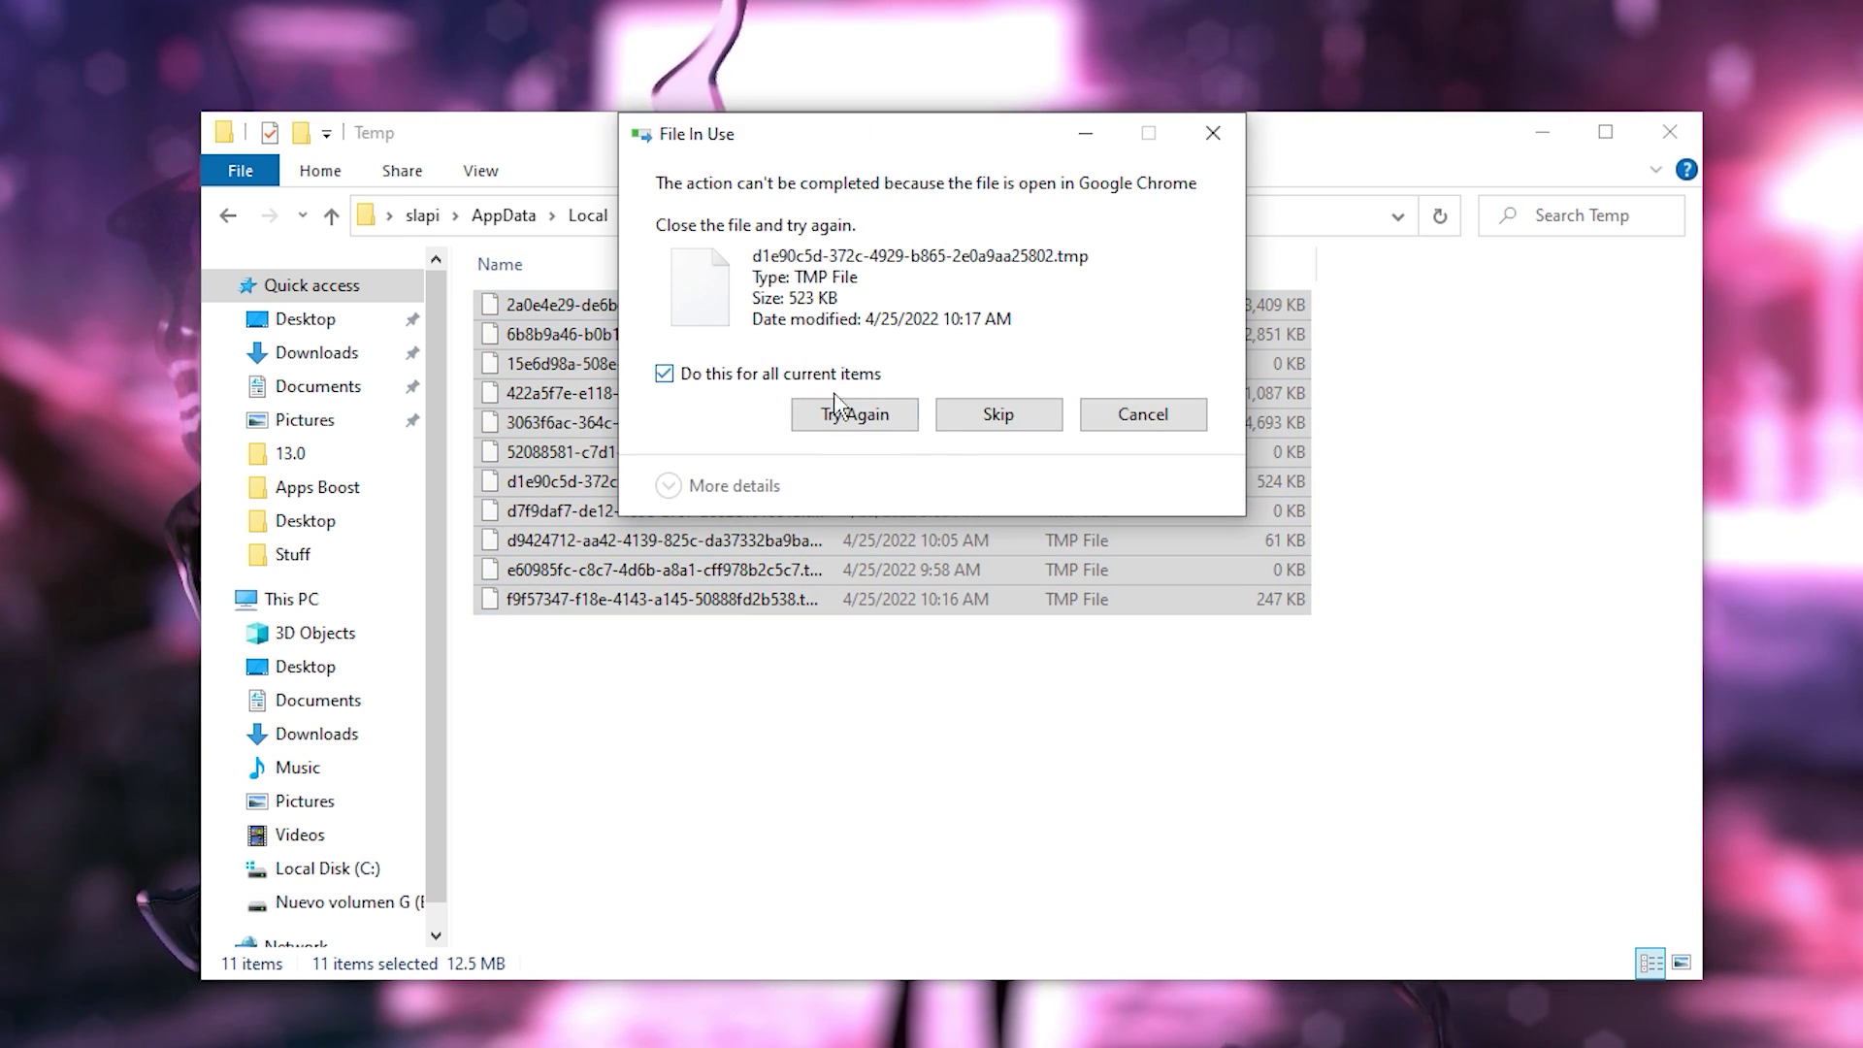
pyautogui.click(762, 378)
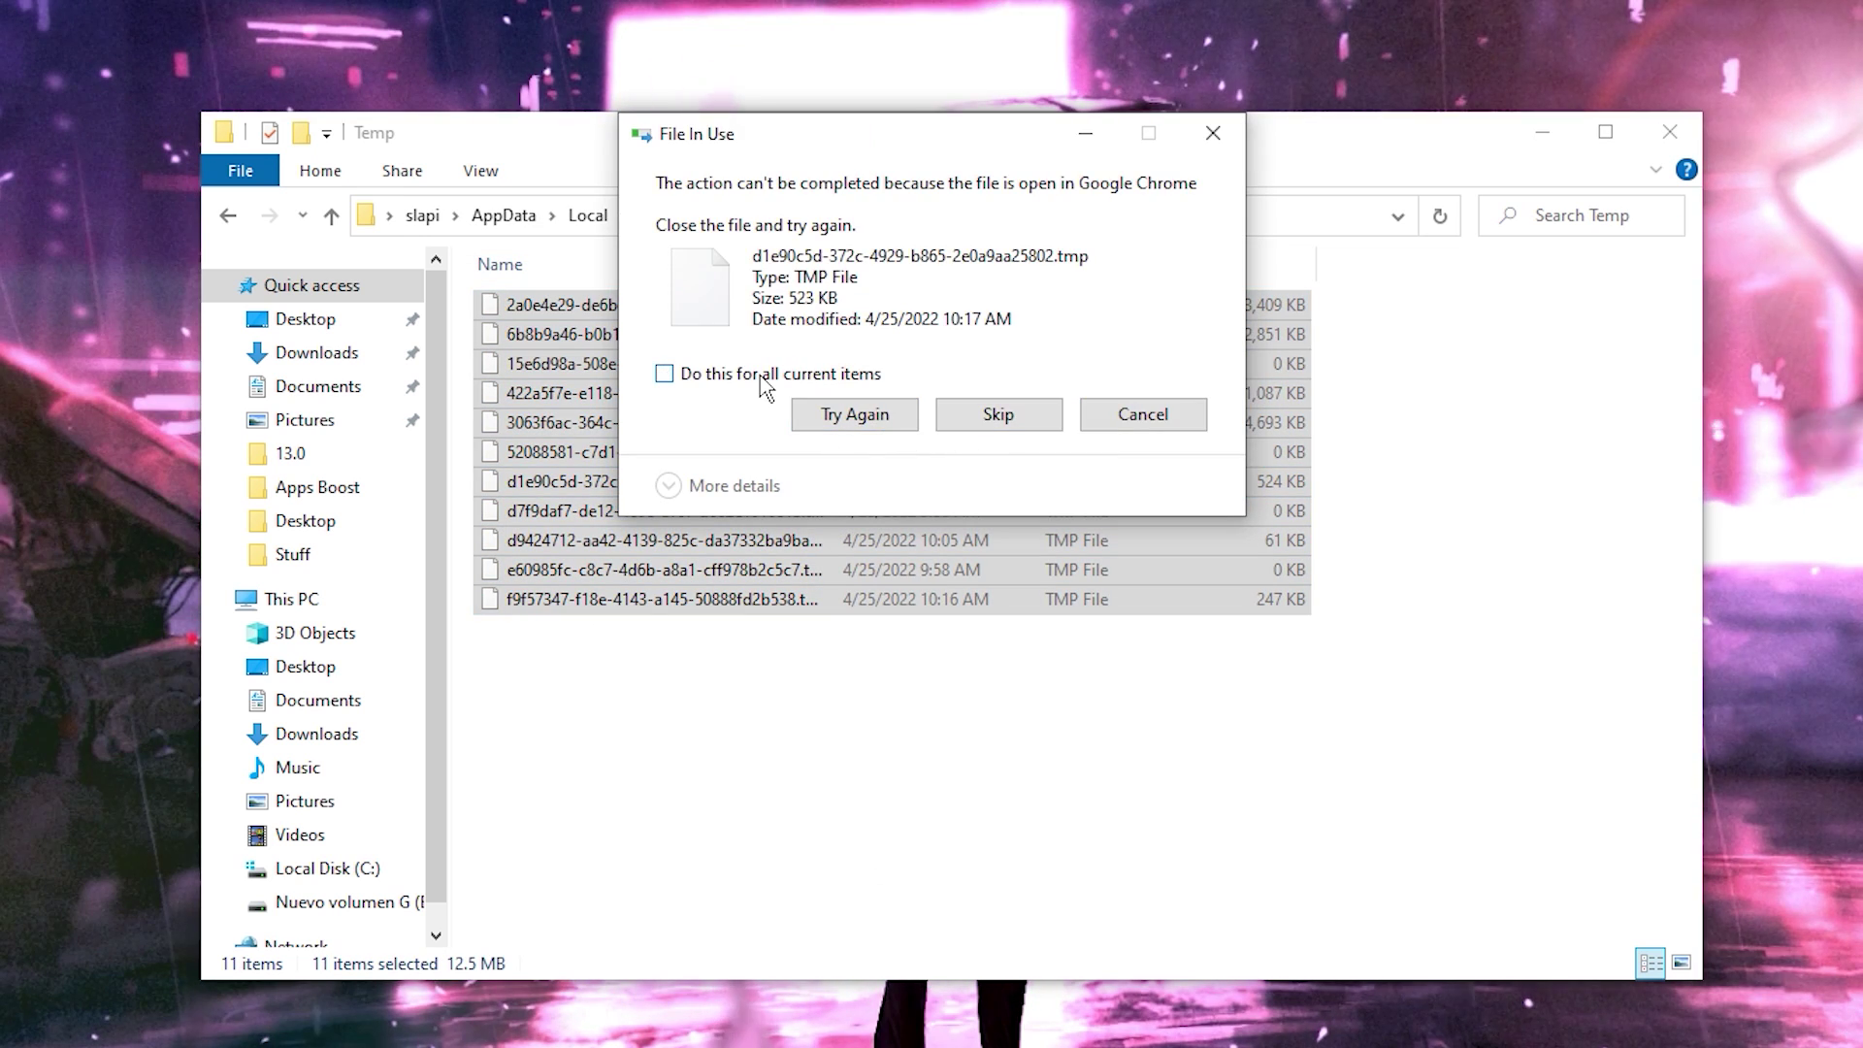
pyautogui.click(1007, 420)
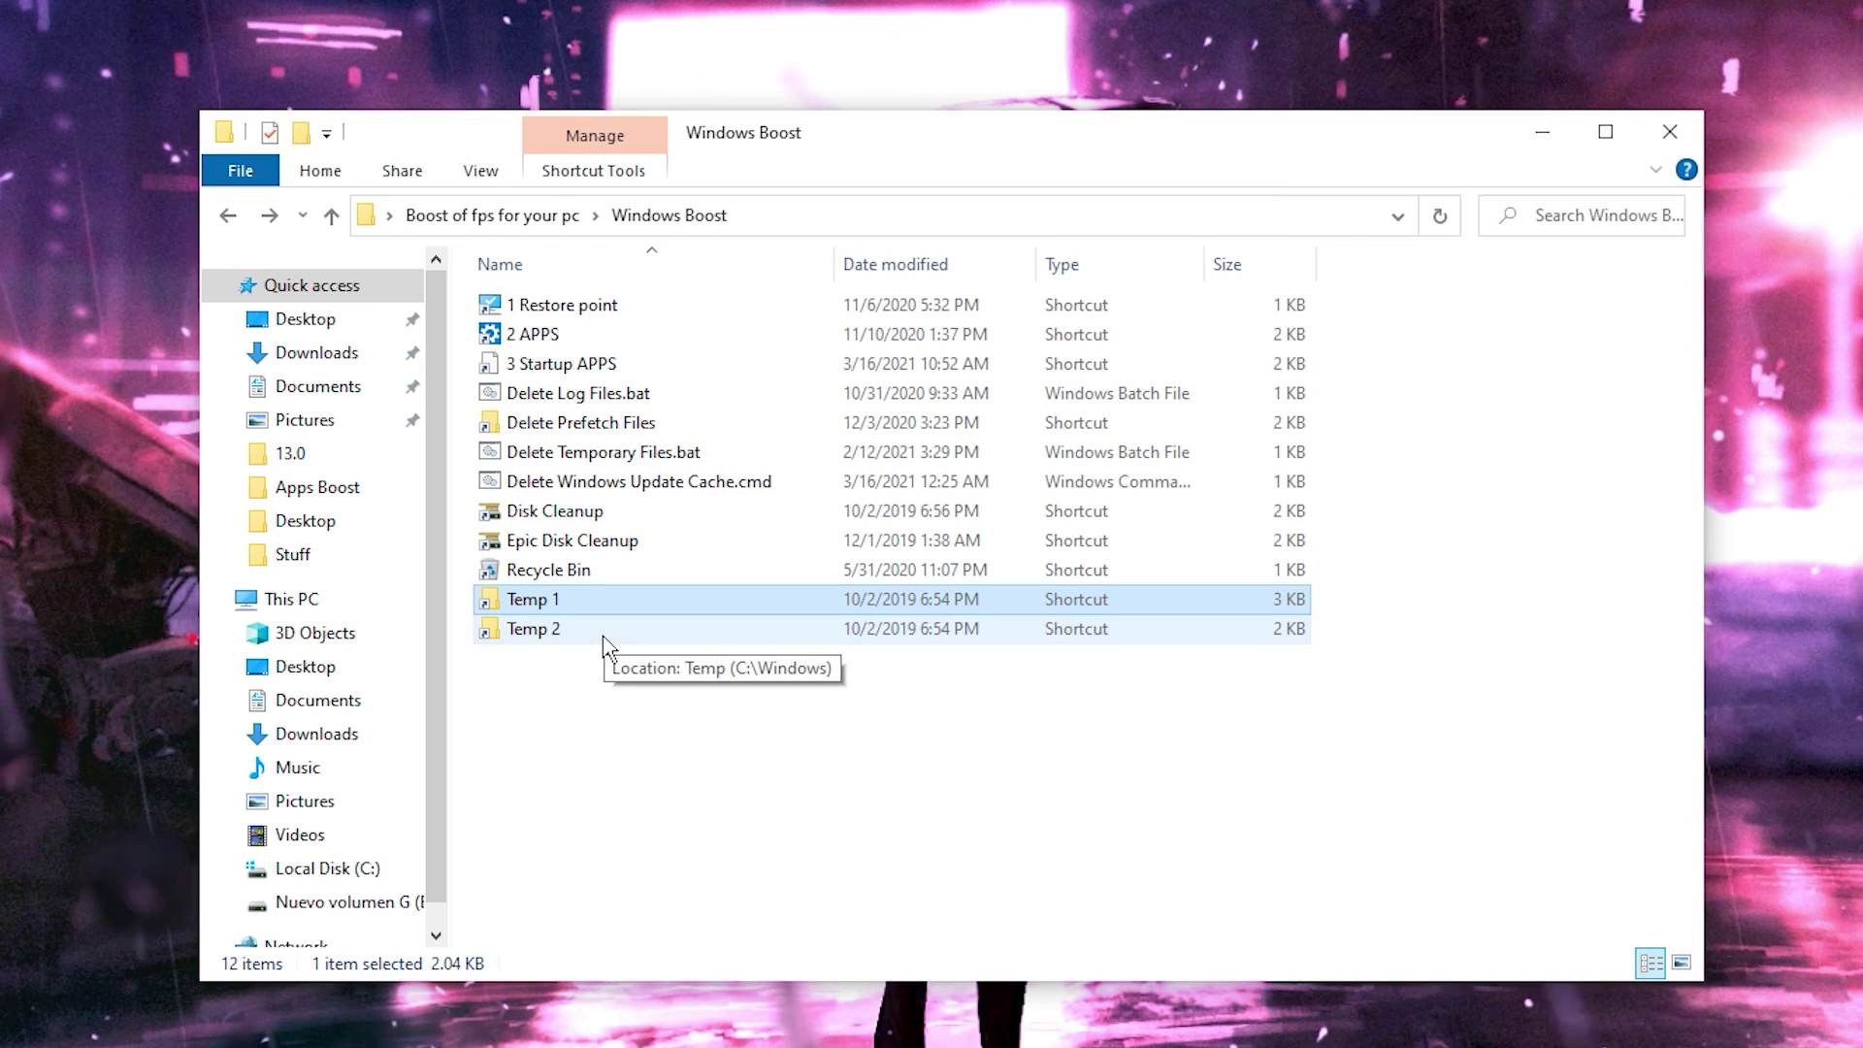
# Step: Open the folder behind the Temp 2 shortcut, granting permanent access, and select all its files
pyautogui.doubleClick(603, 632)
pyautogui.click(970, 545)
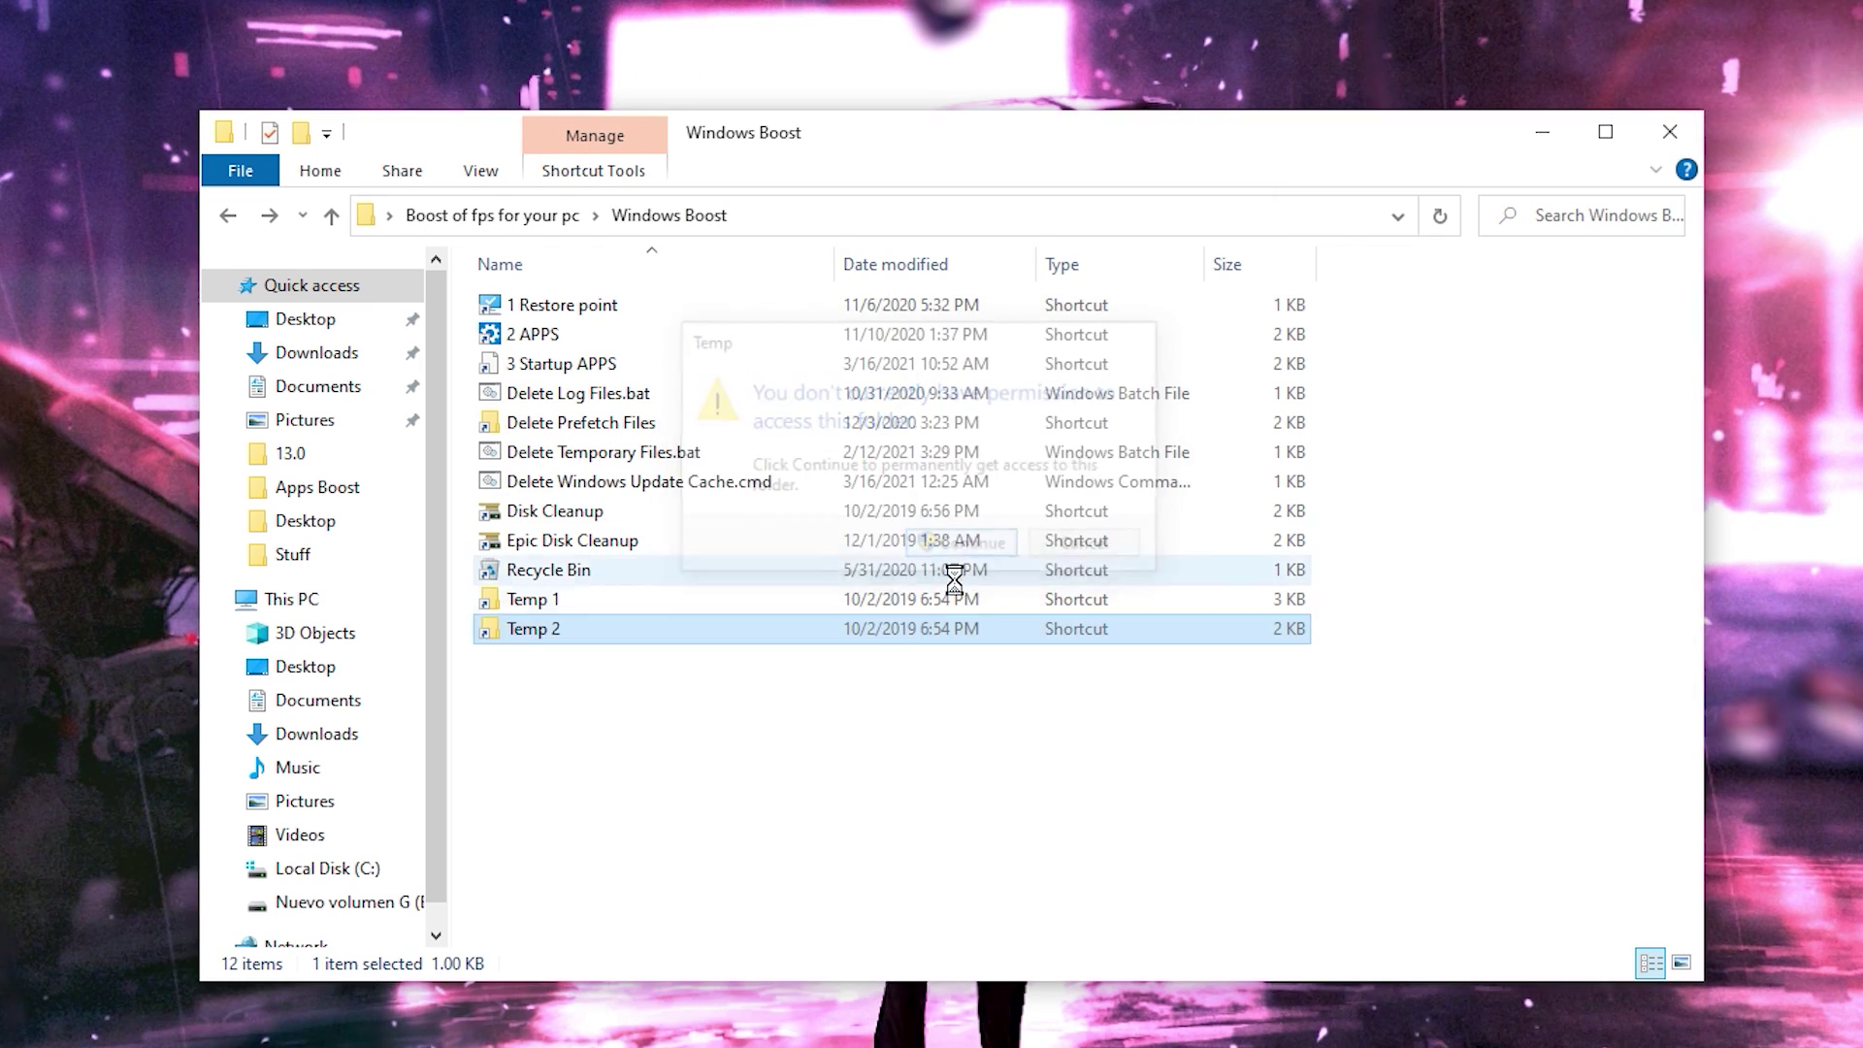
pyautogui.hotkey('ctrl', 'a')
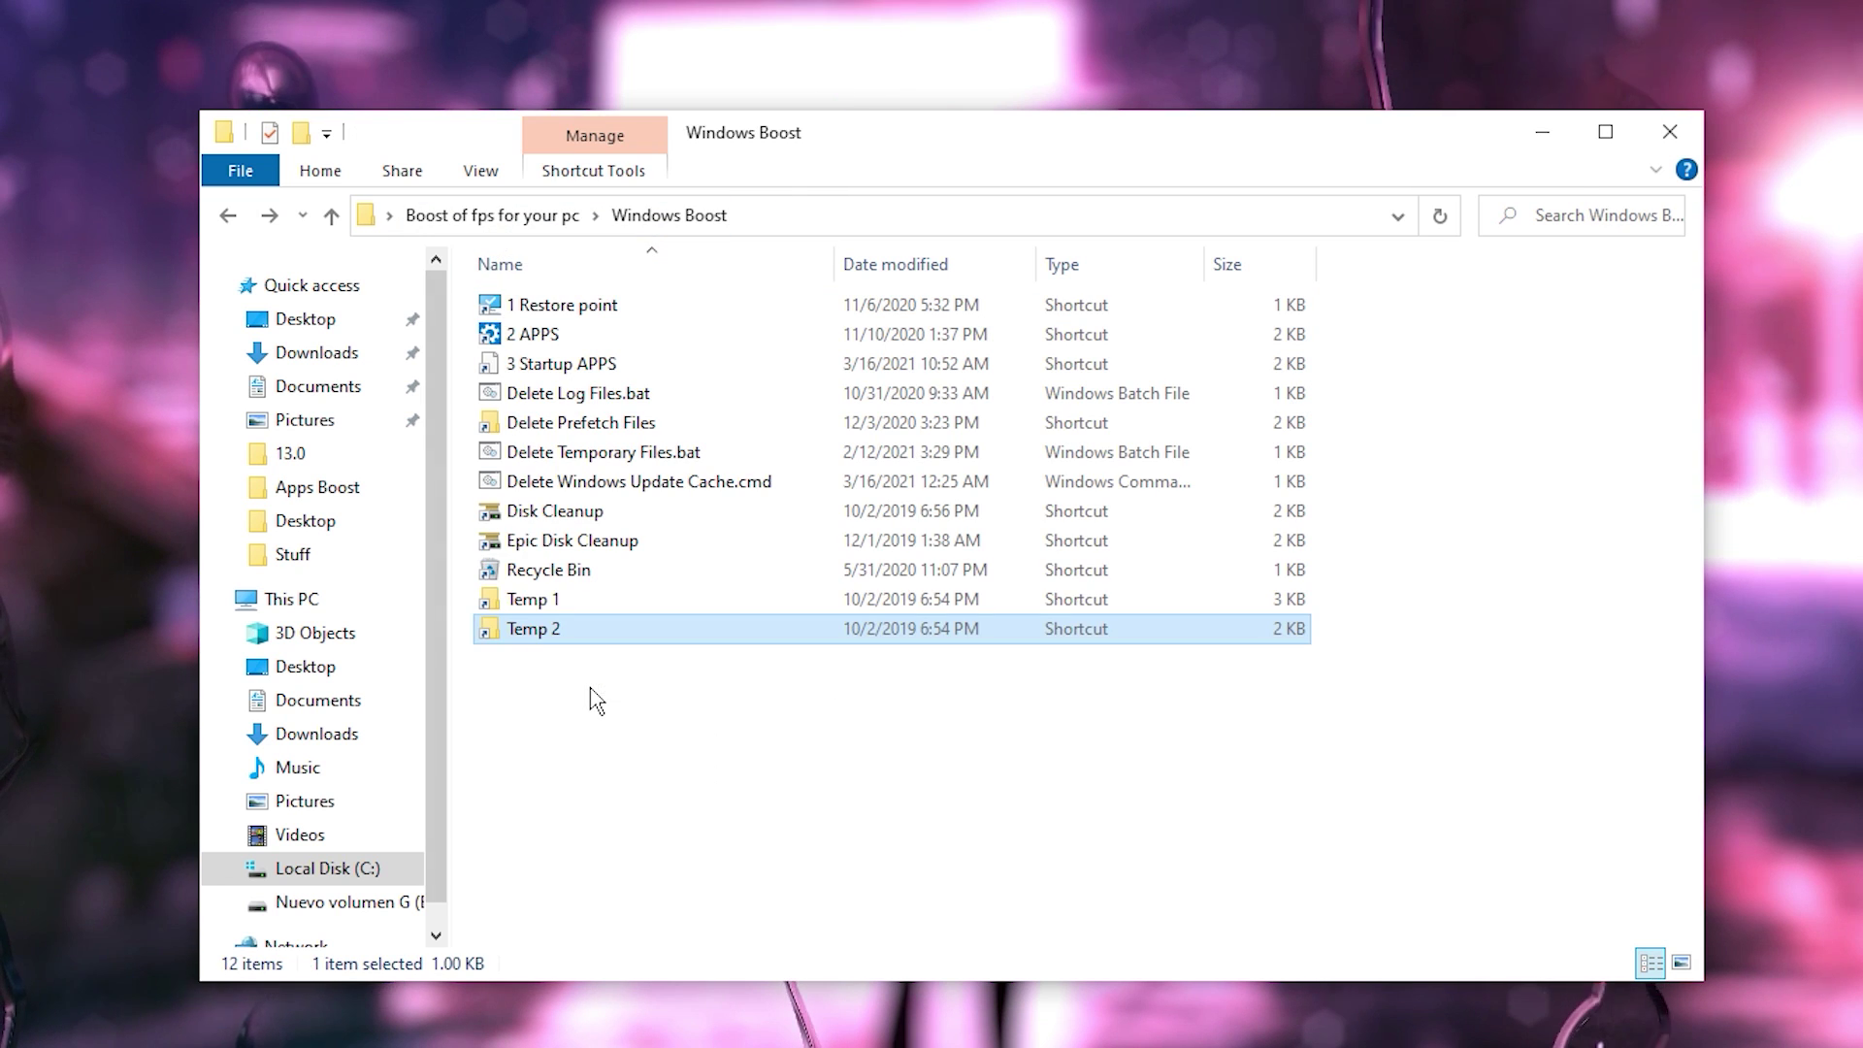
# Step: Check the Recycle Bin through its shortcut for anything to empty, return to the Windows Boost folder and close its window
pyautogui.doubleClick(619, 580)
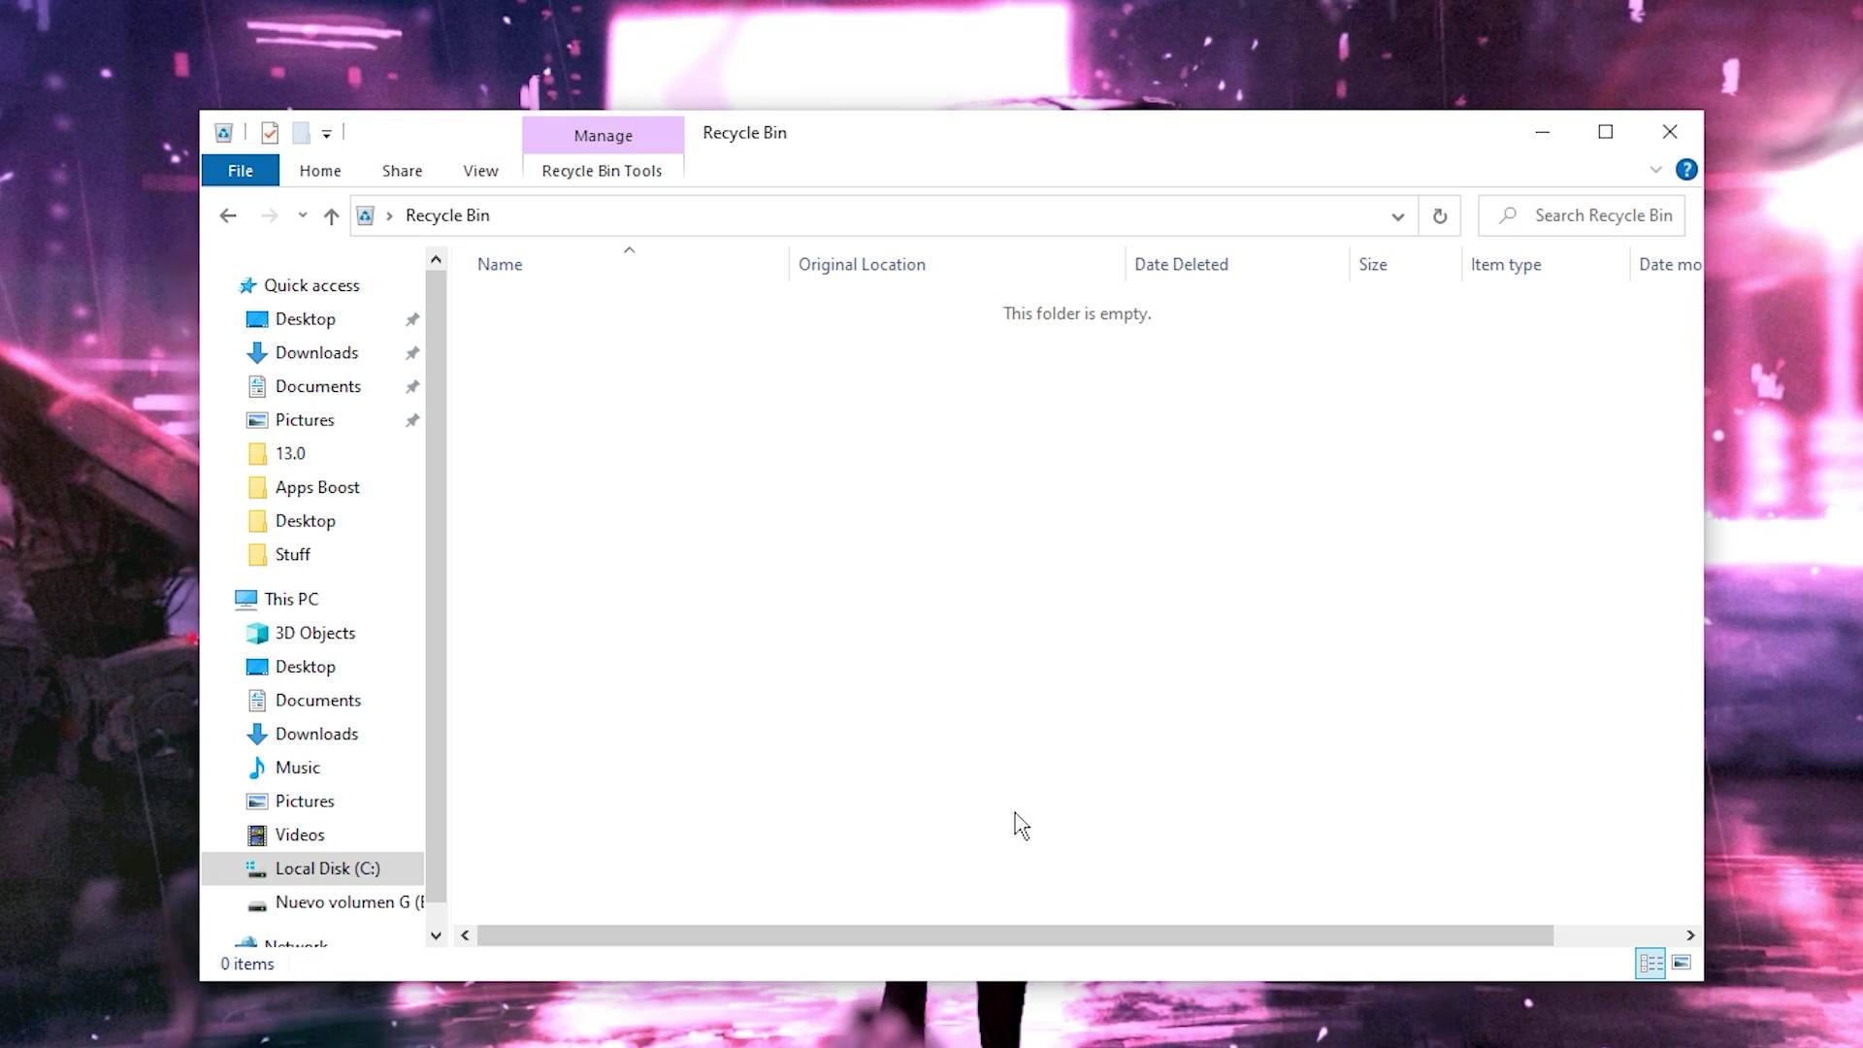
pyautogui.rightClick(818, 604)
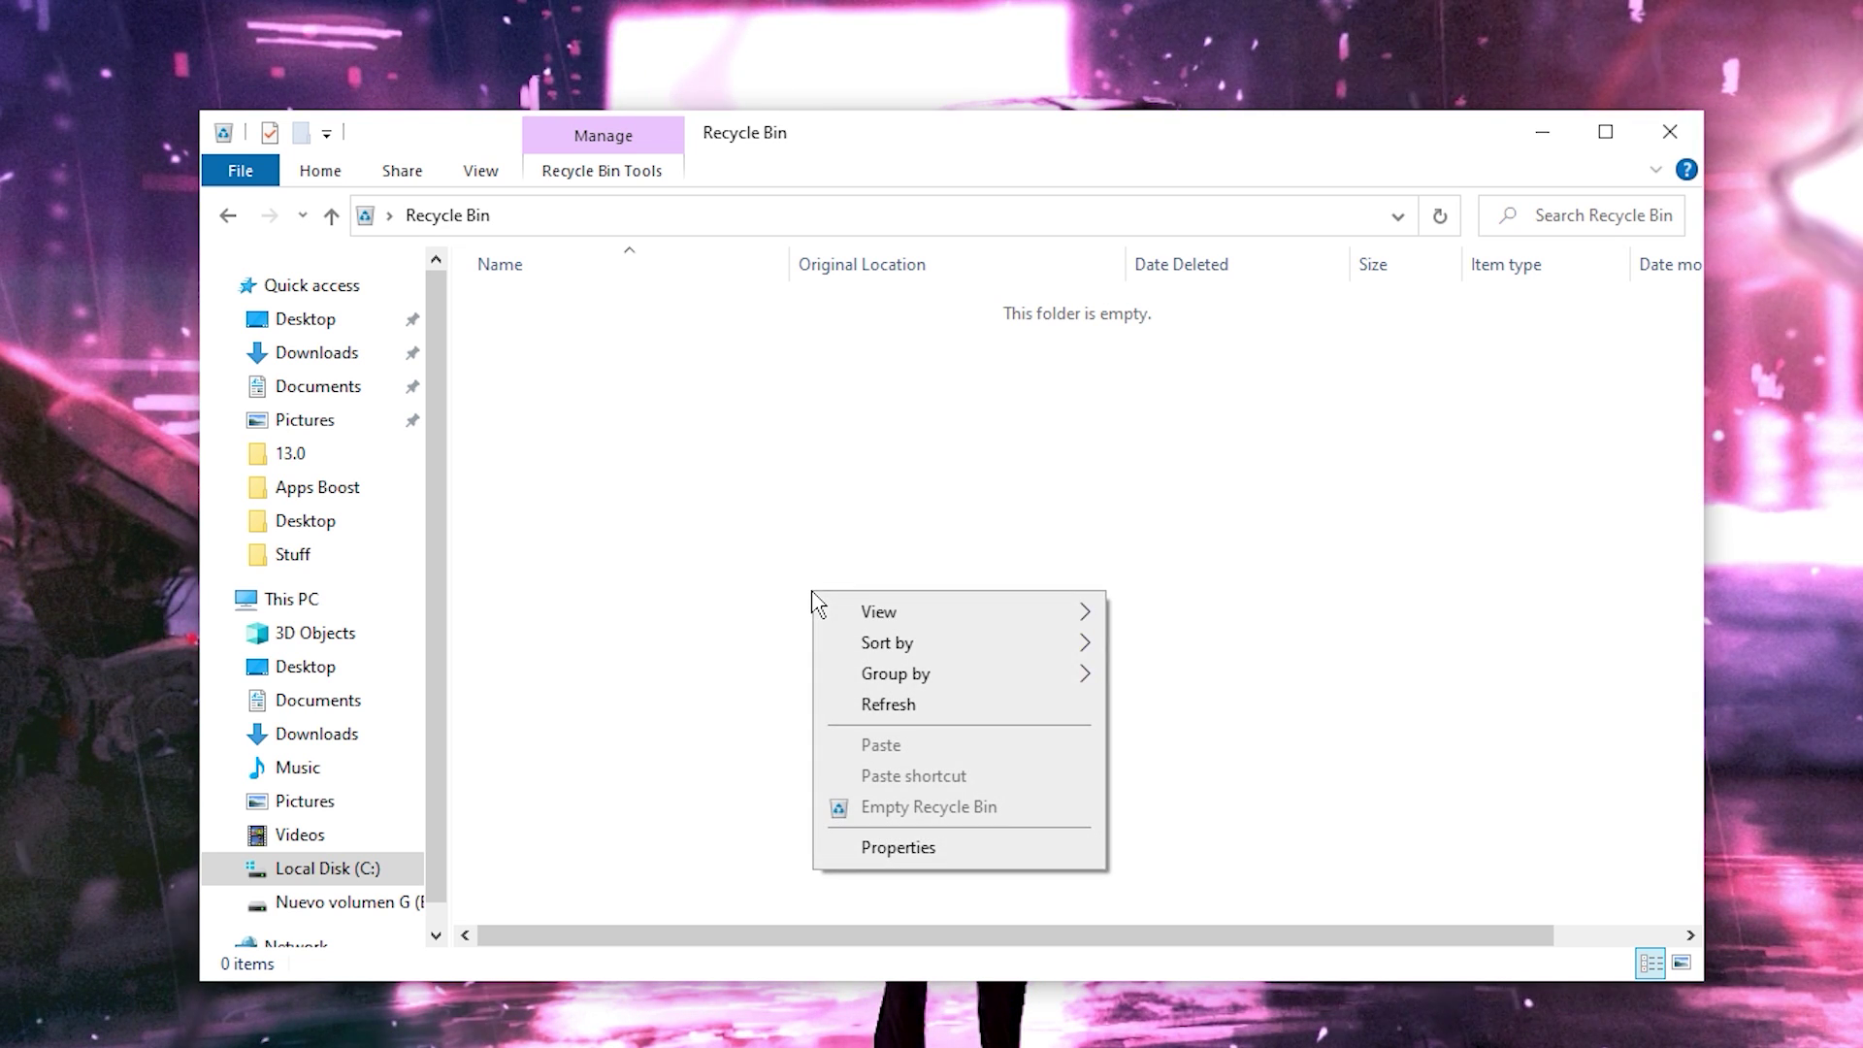
pyautogui.click(733, 570)
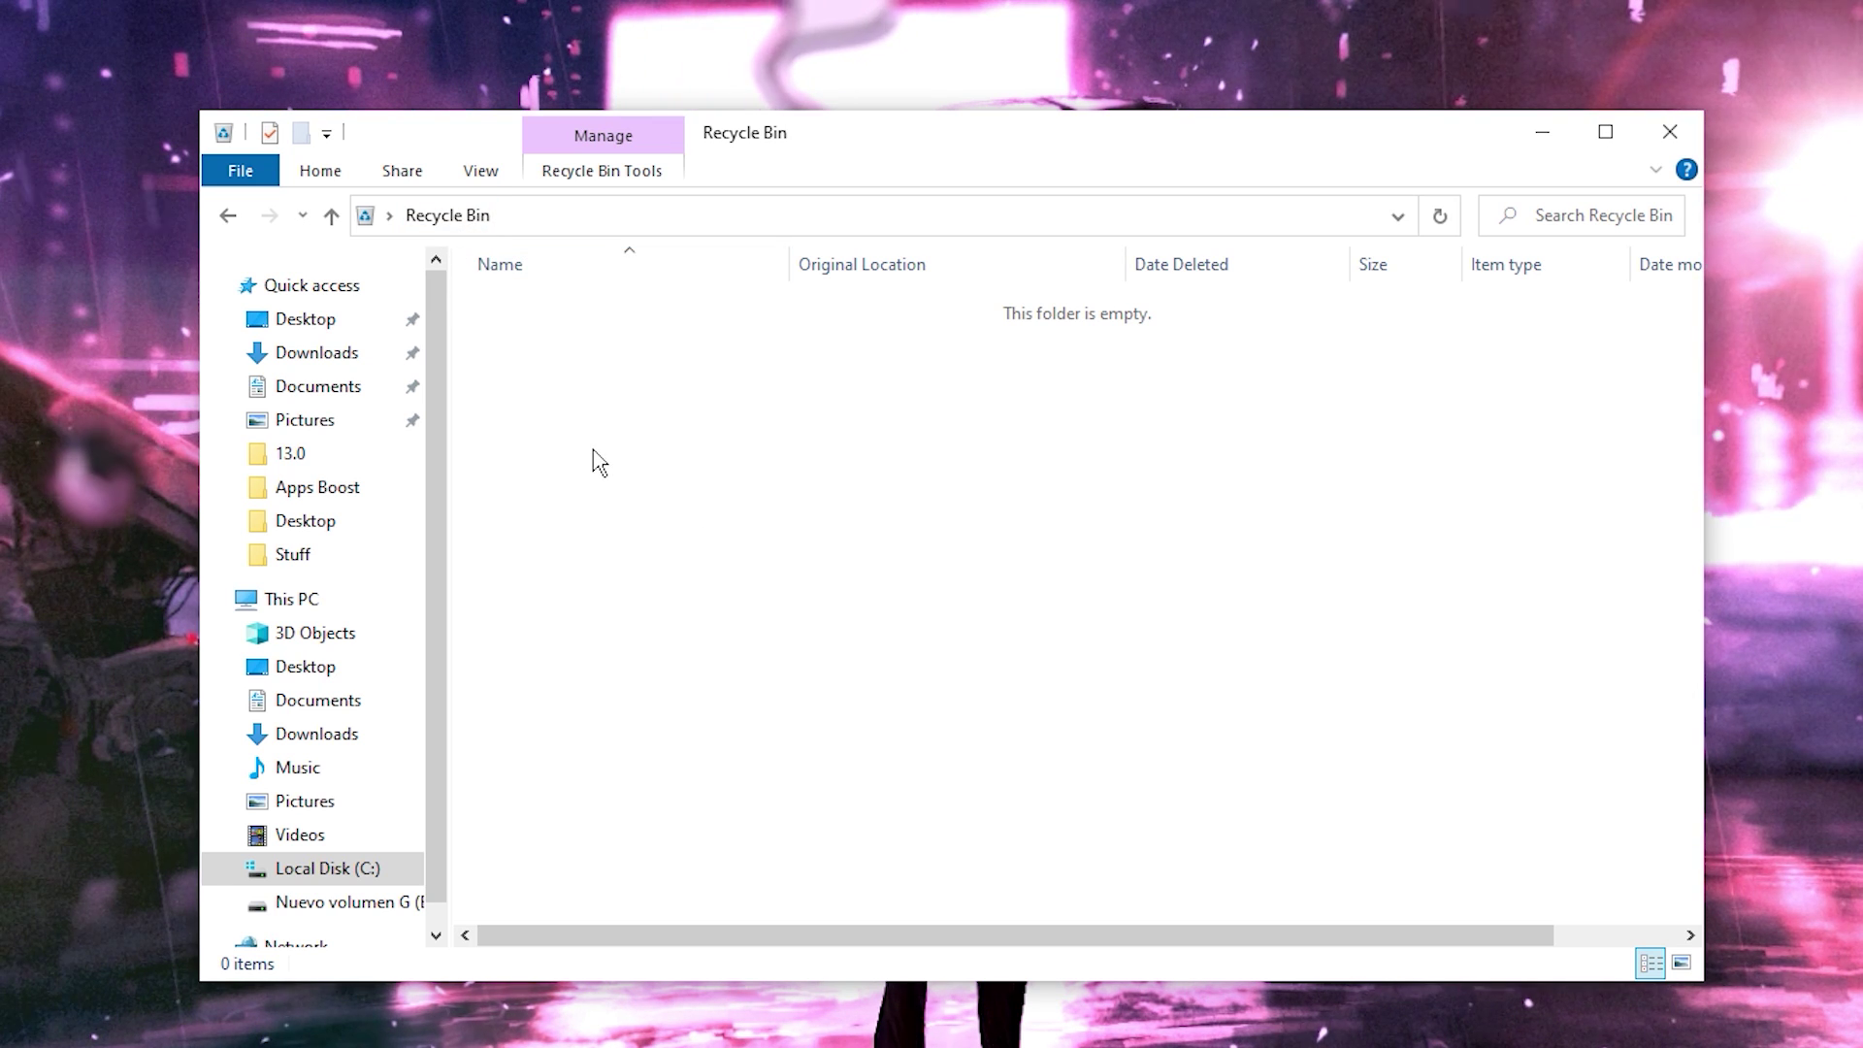
pyautogui.click(225, 218)
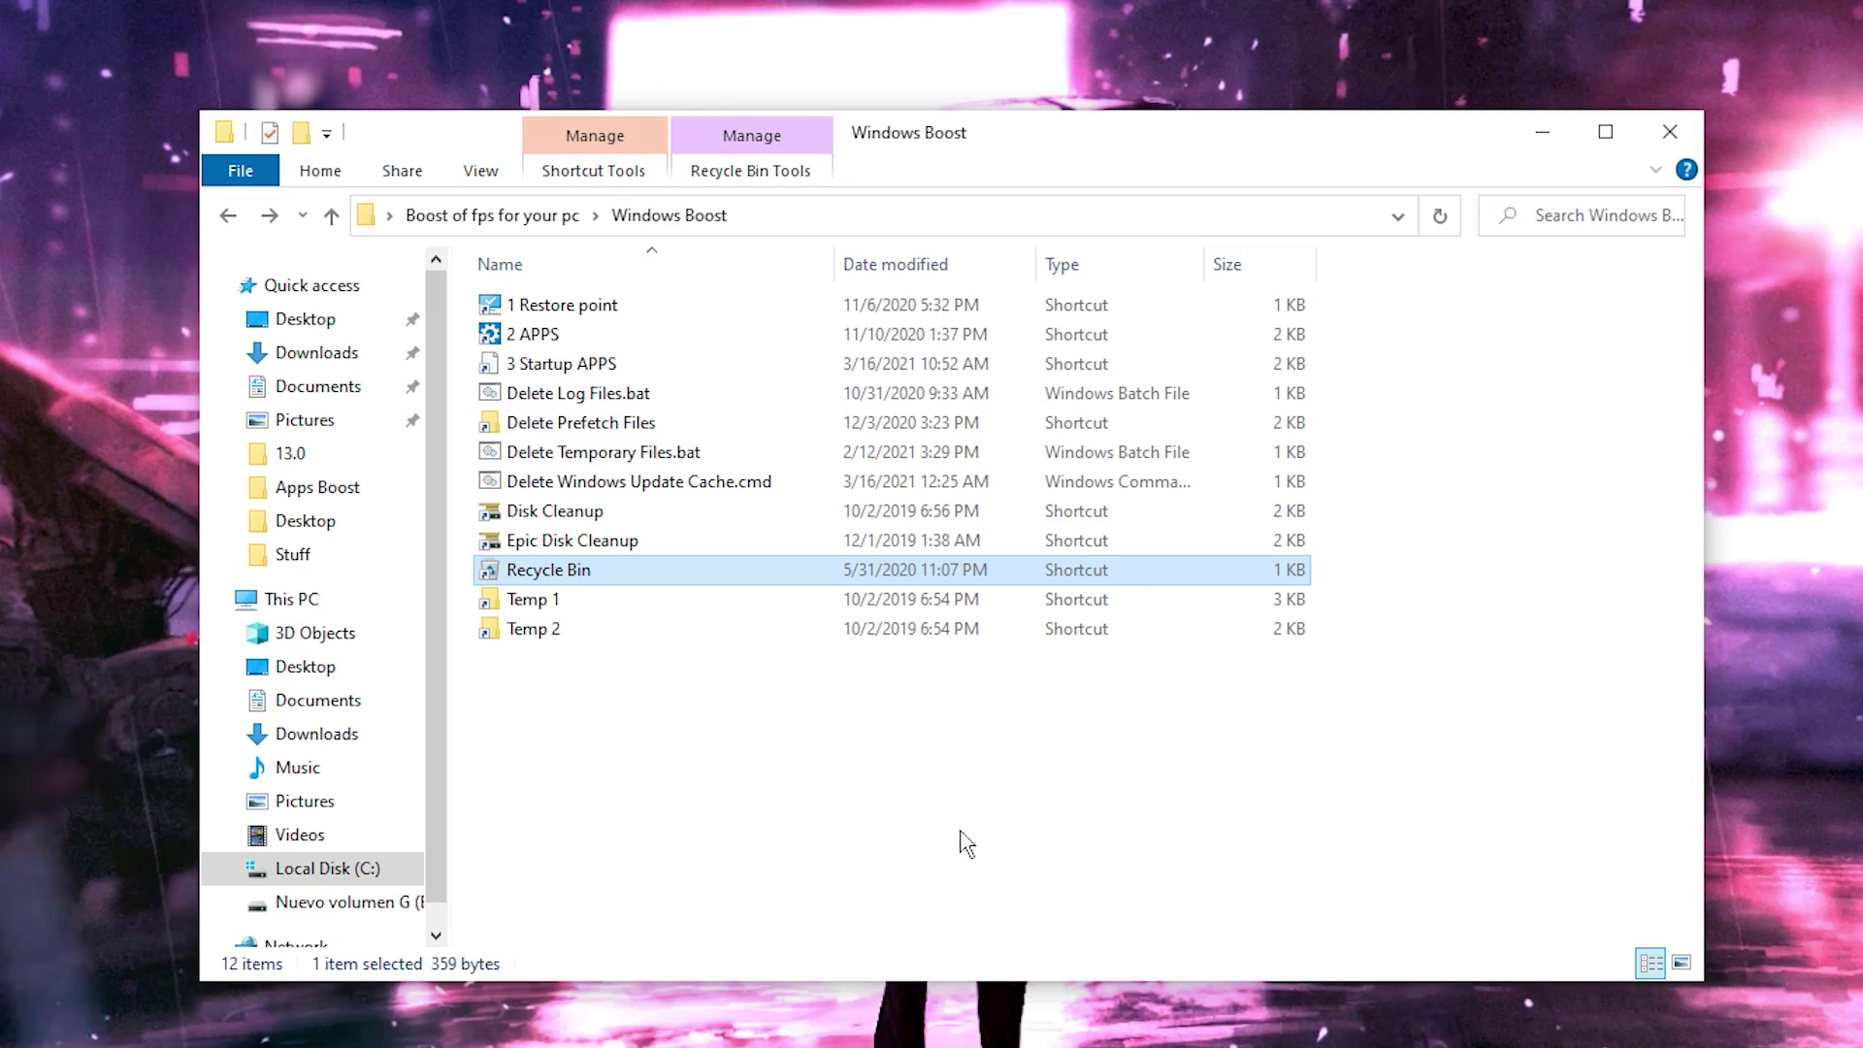
pyautogui.moveTo(1210, 133); pyautogui.dragTo(1276, 96)
pyautogui.click(1728, 109)
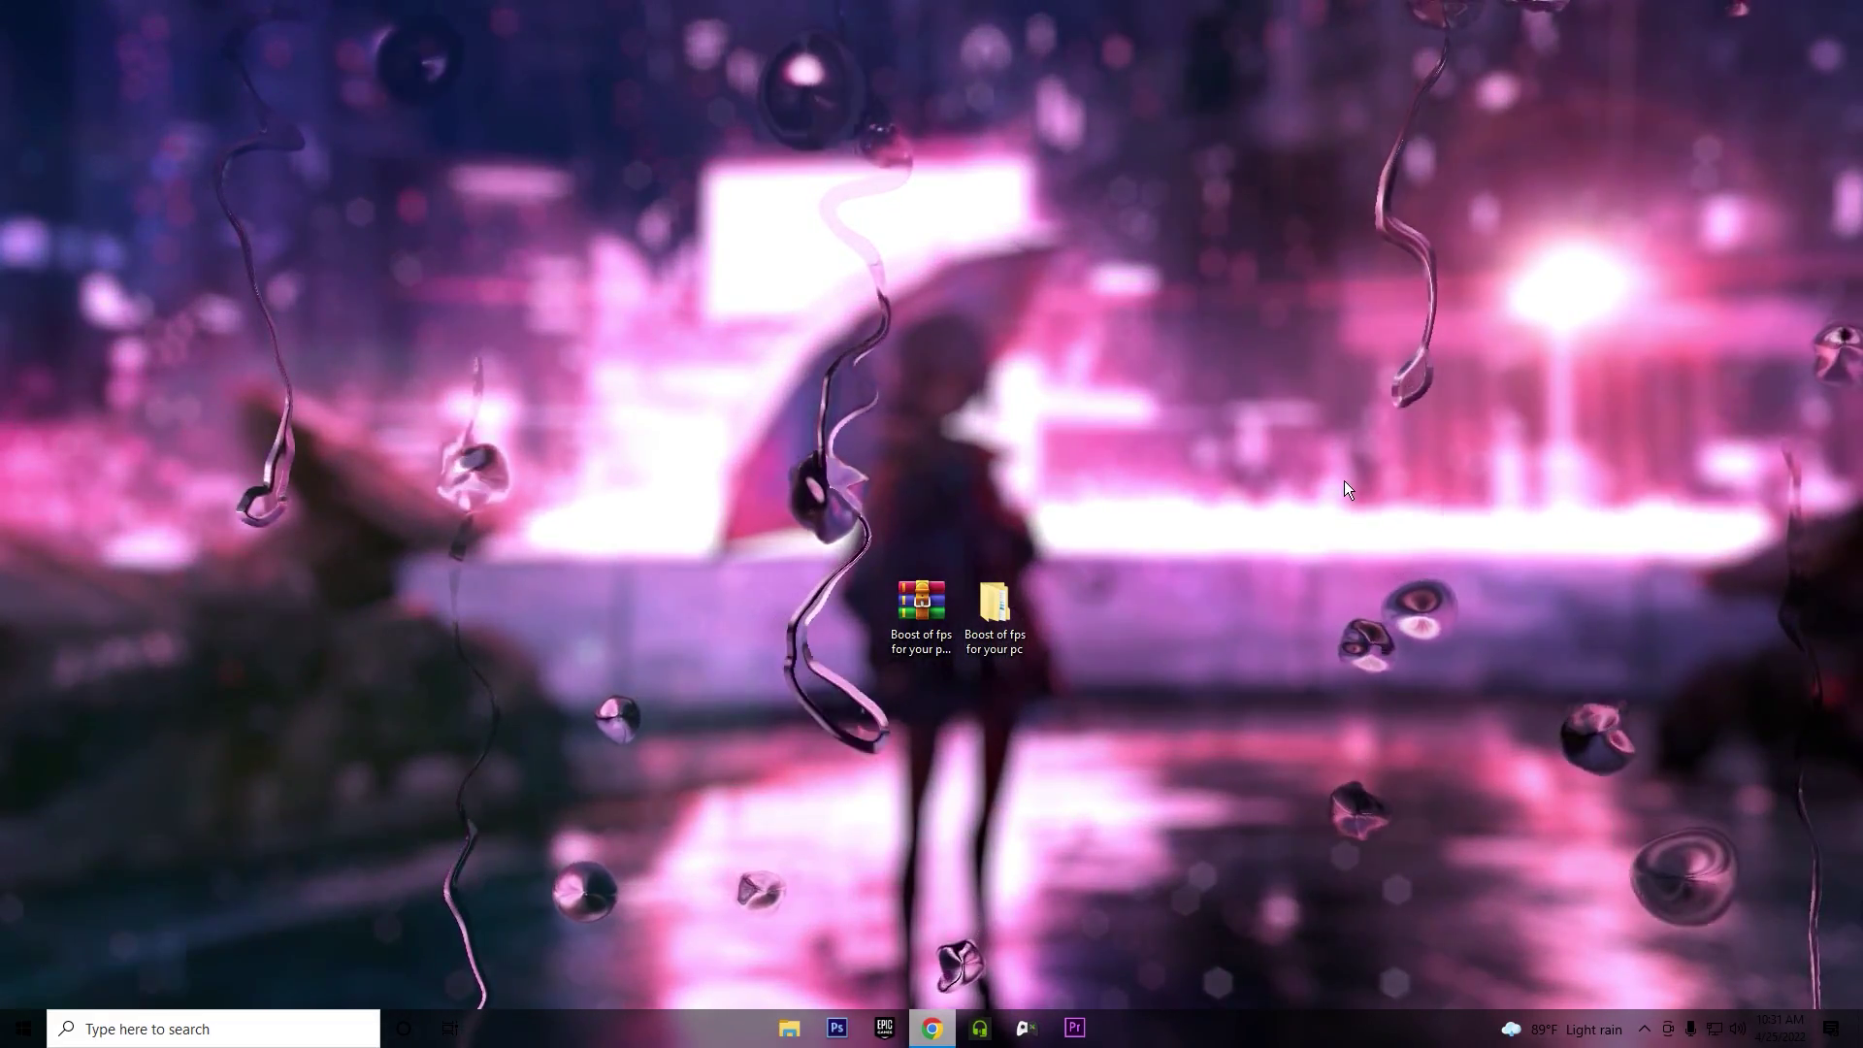
# Step: Open the Game Mode page in the Windows Gaming settings and go to the related Graphics settings
pyautogui.click(23, 1028)
pyautogui.click(58, 940)
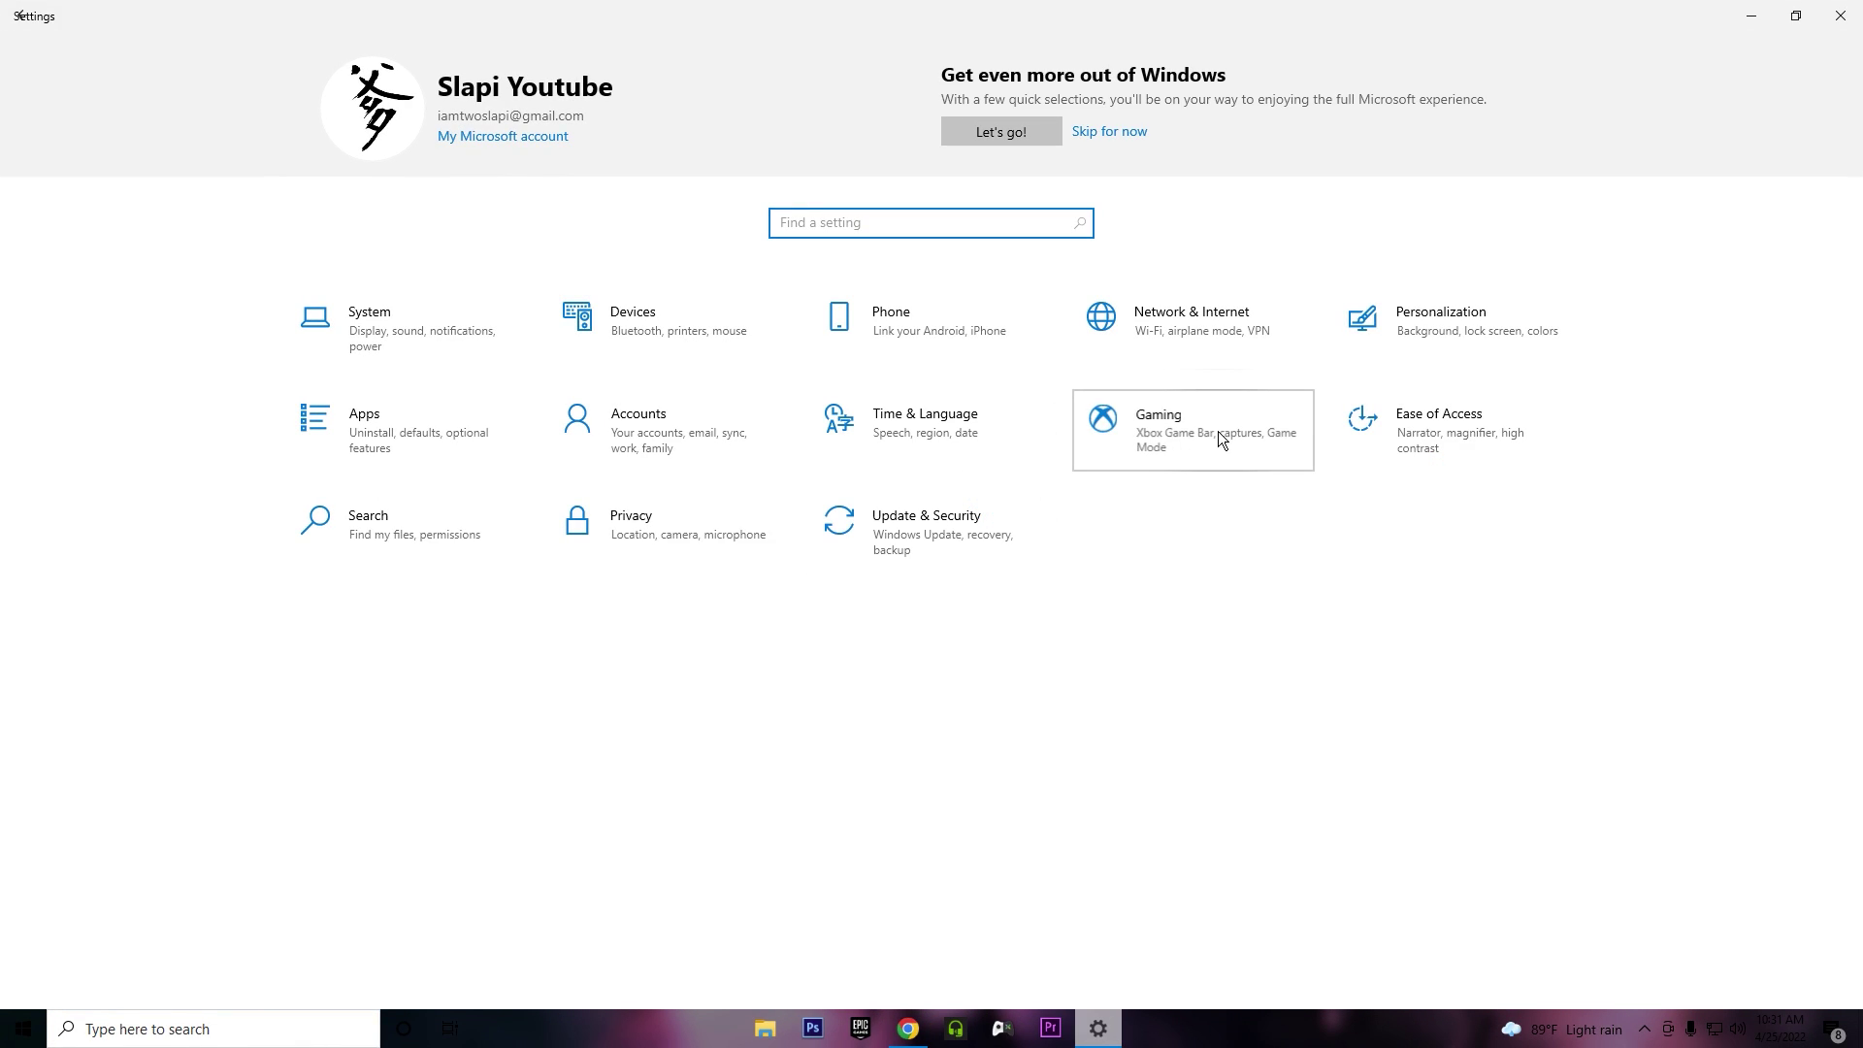
pyautogui.click(1219, 431)
pyautogui.click(82, 310)
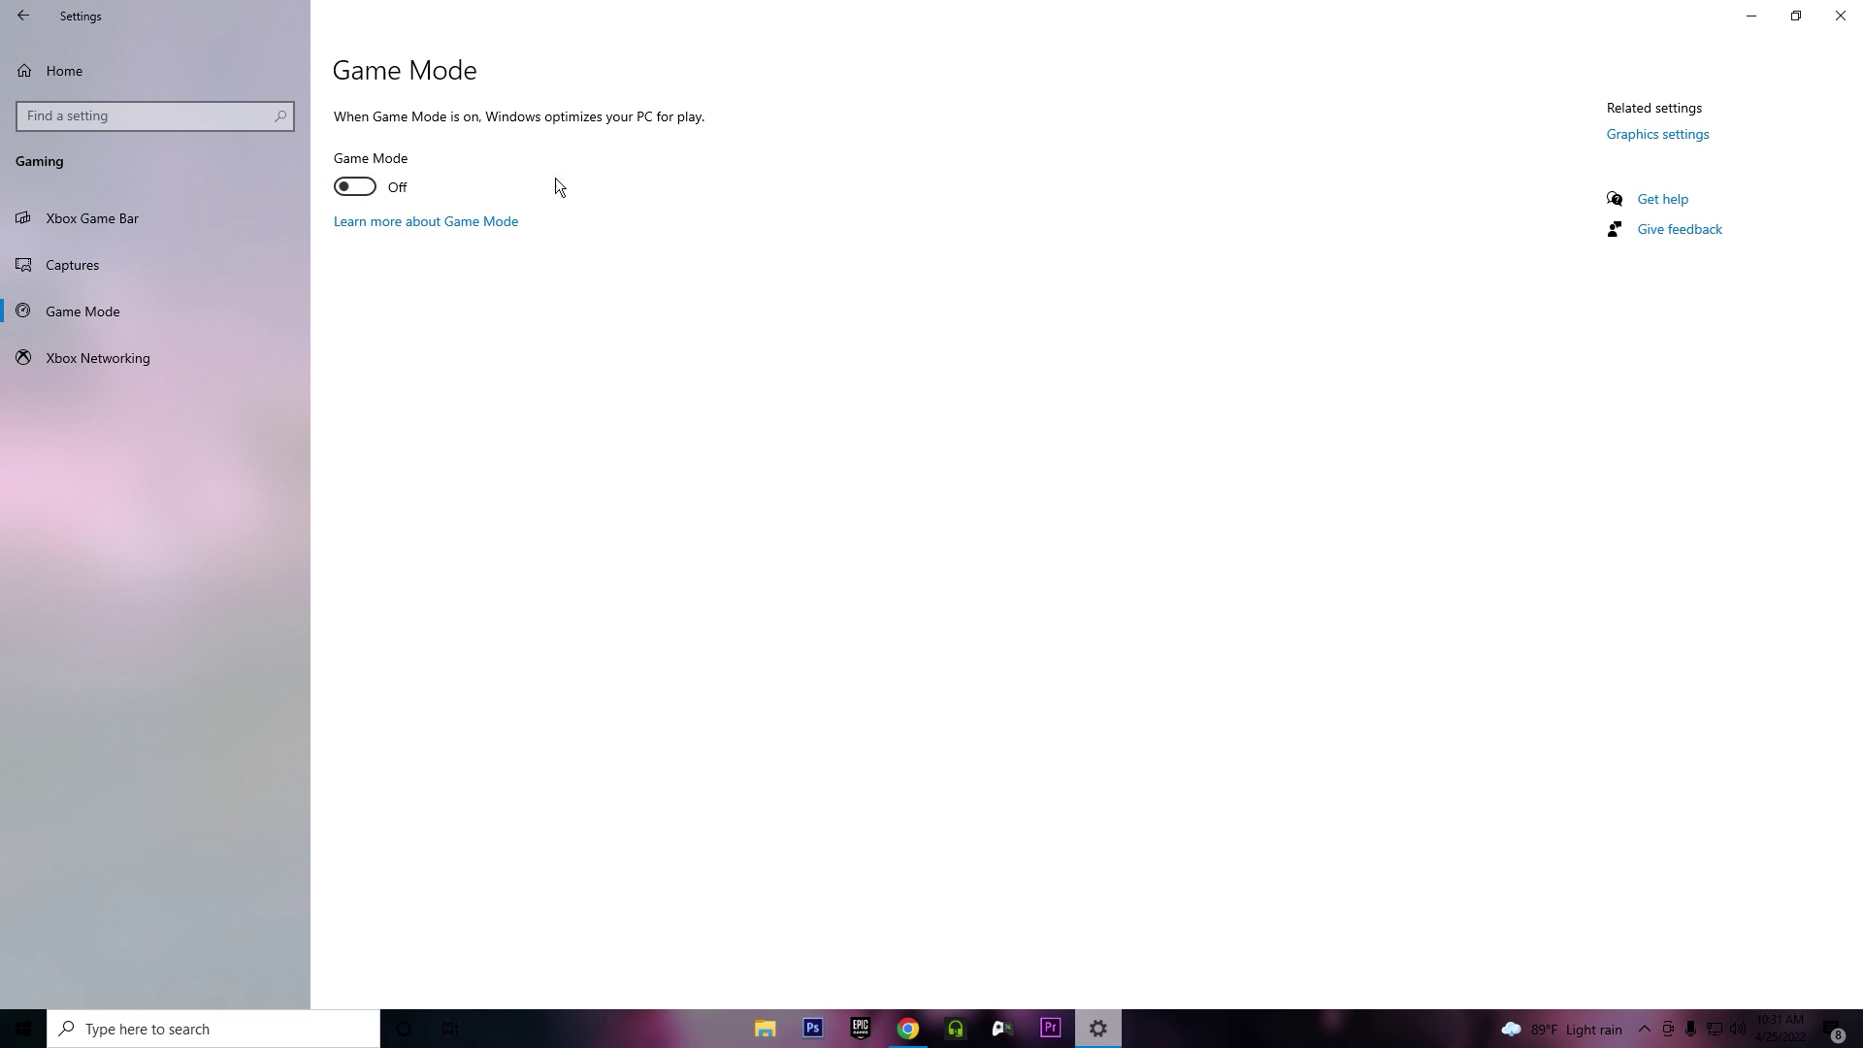
pyautogui.click(1647, 136)
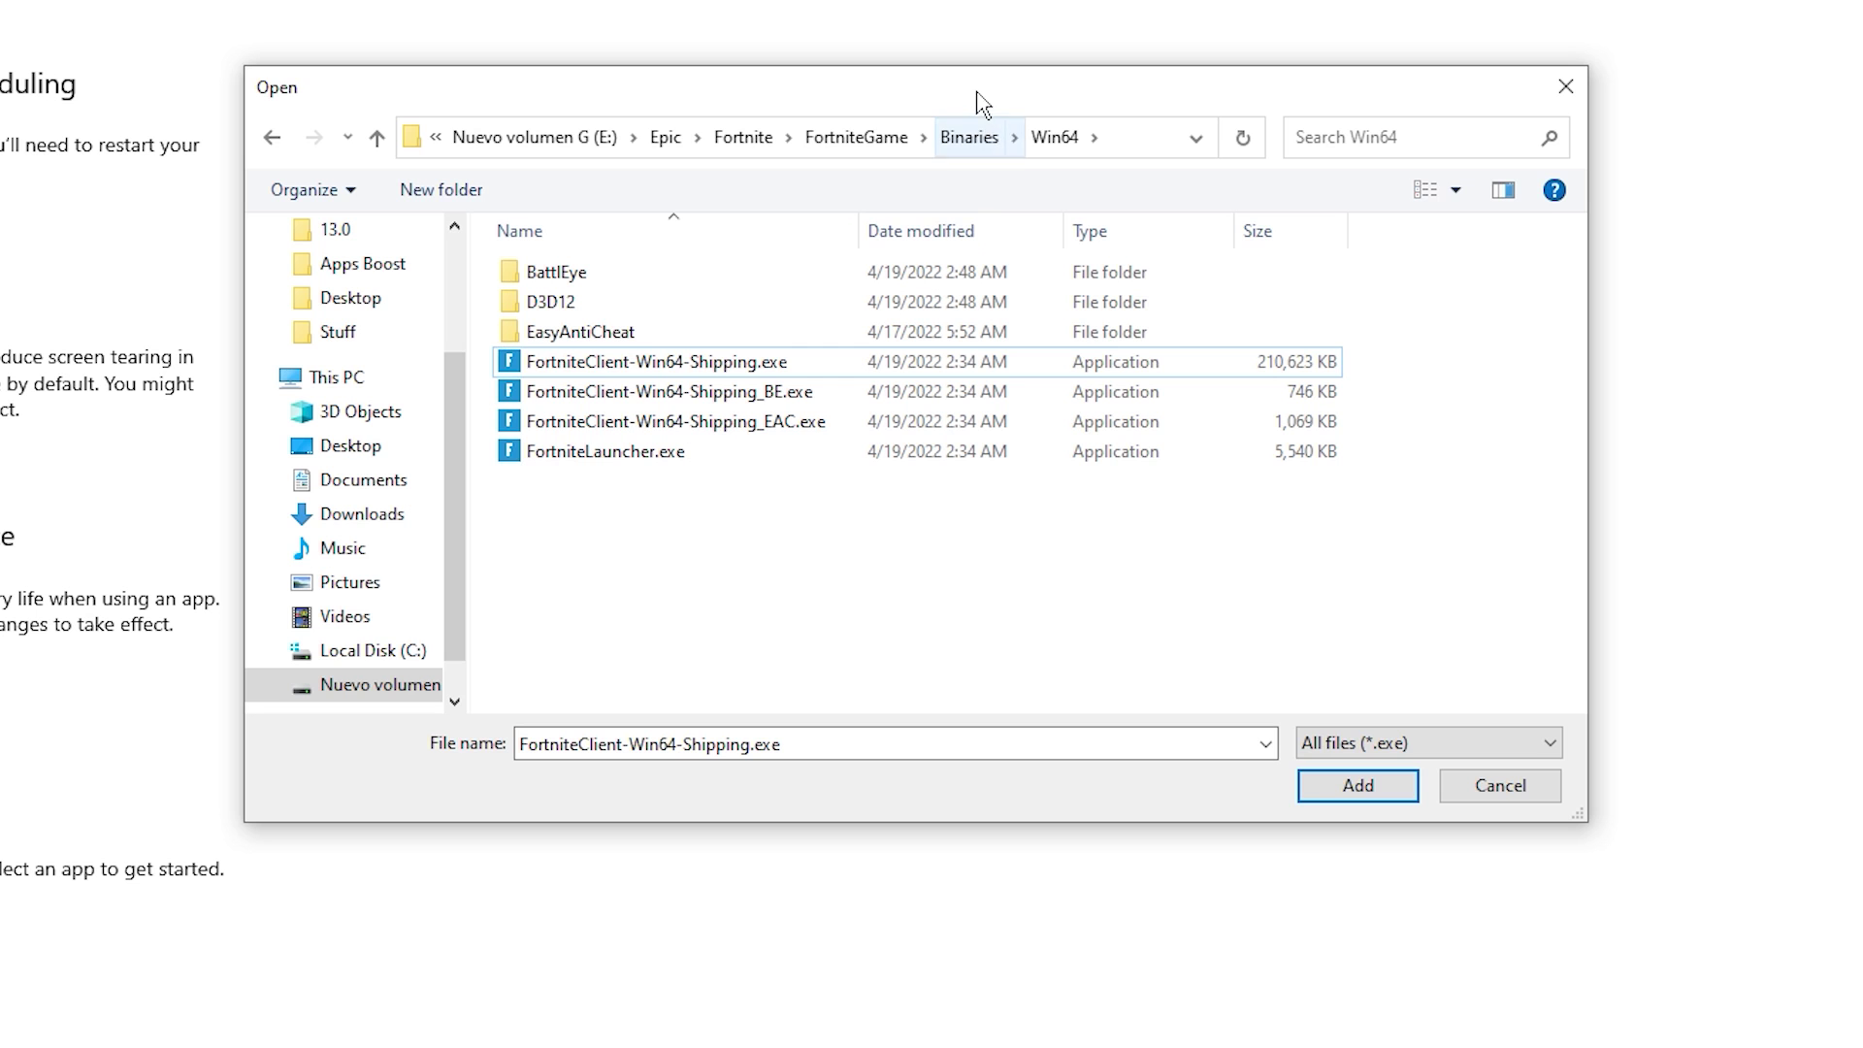
# Step: Add FortniteClient-Win64-Shipping.exe to the graphics performance preferences and save it with the High performance option
pyautogui.moveTo(981, 97); pyautogui.dragTo(965, 86)
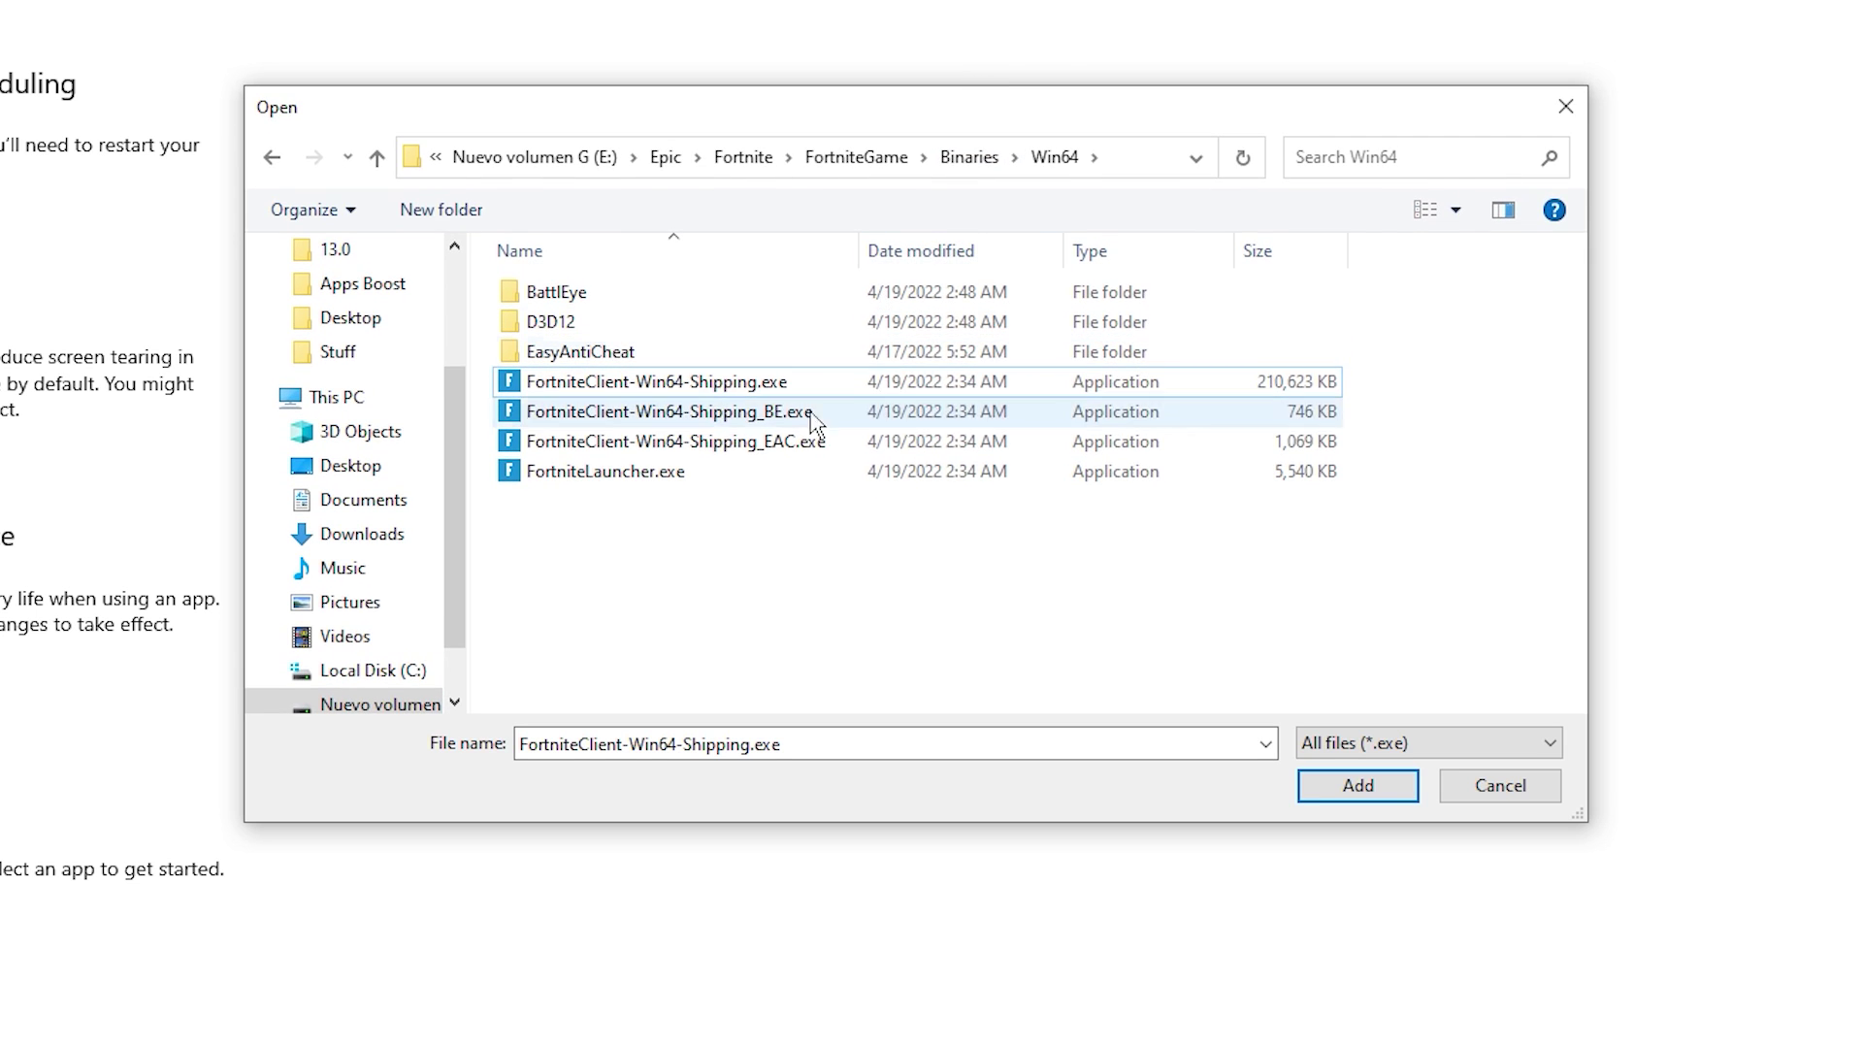
pyautogui.doubleClick(655, 381)
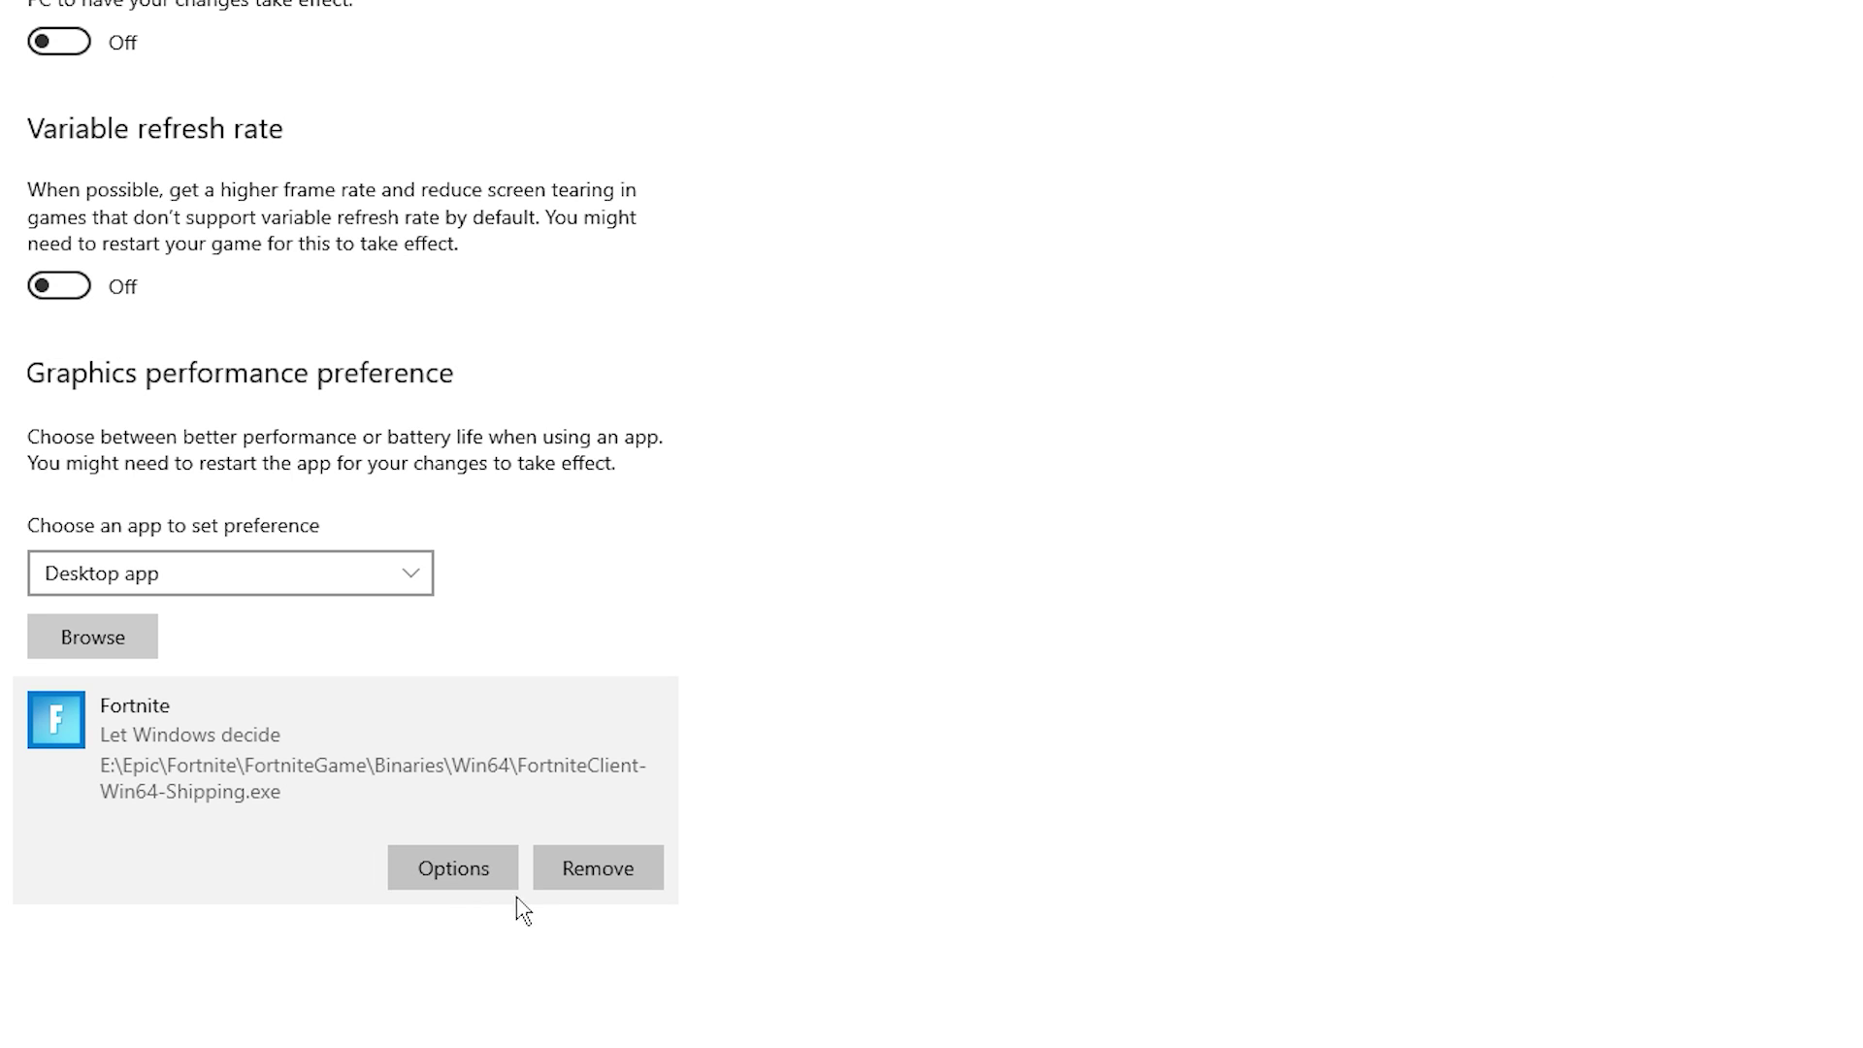
pyautogui.click(453, 867)
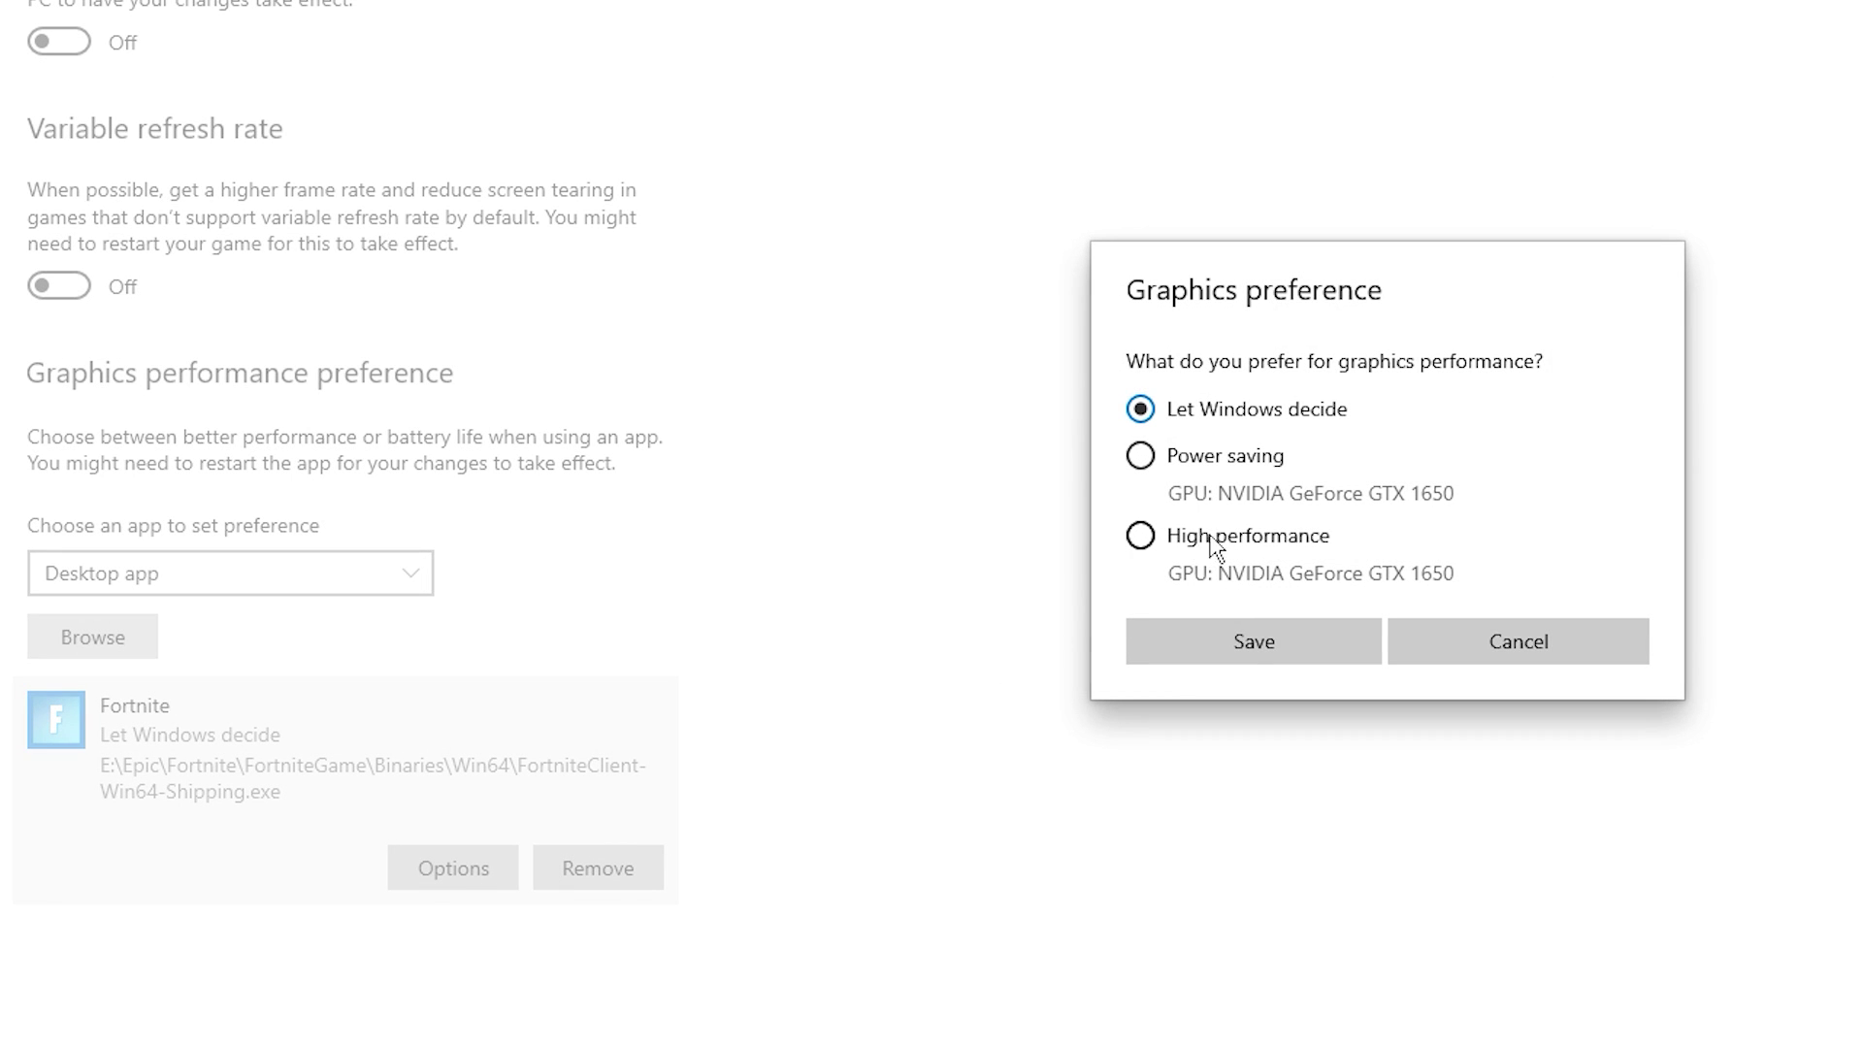
pyautogui.click(1254, 641)
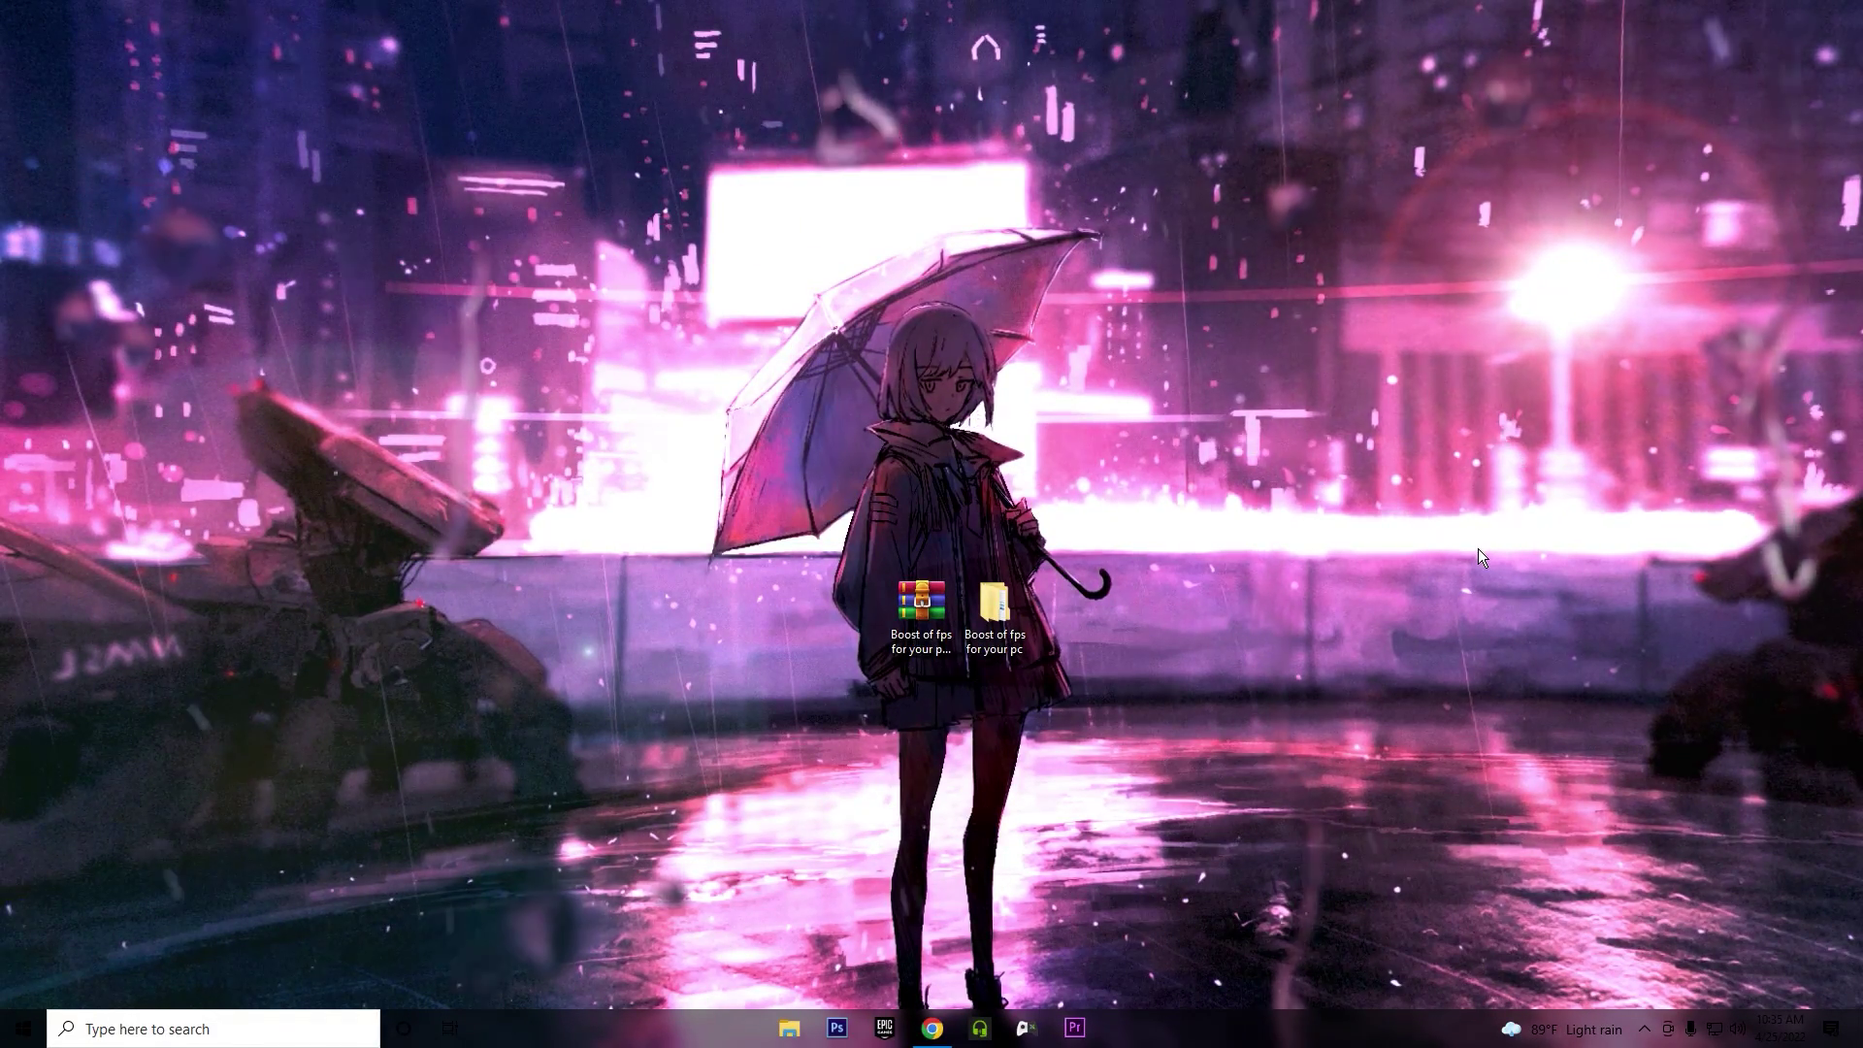
# Step: Switch to NVIDIA GeForce Experience and open its Drivers page
pyautogui.click(1644, 1028)
pyautogui.rightClick(1625, 916)
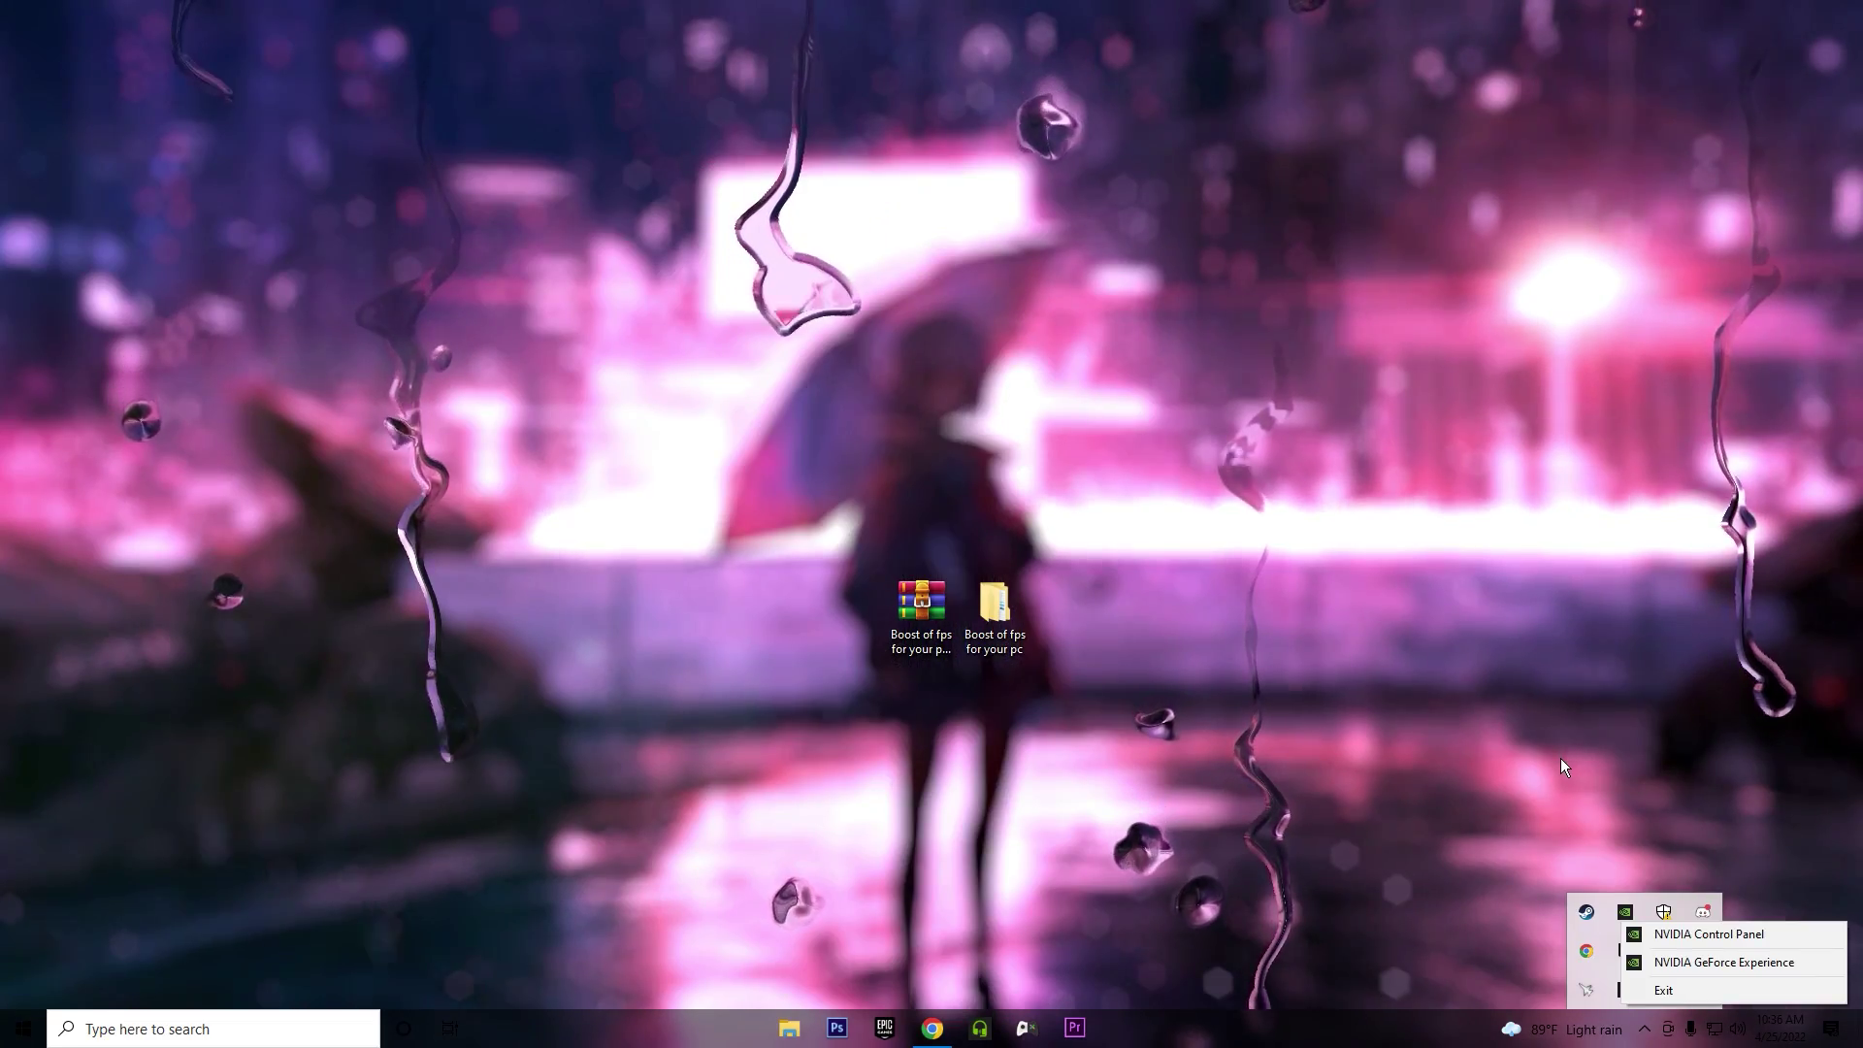
pyautogui.click(1661, 959)
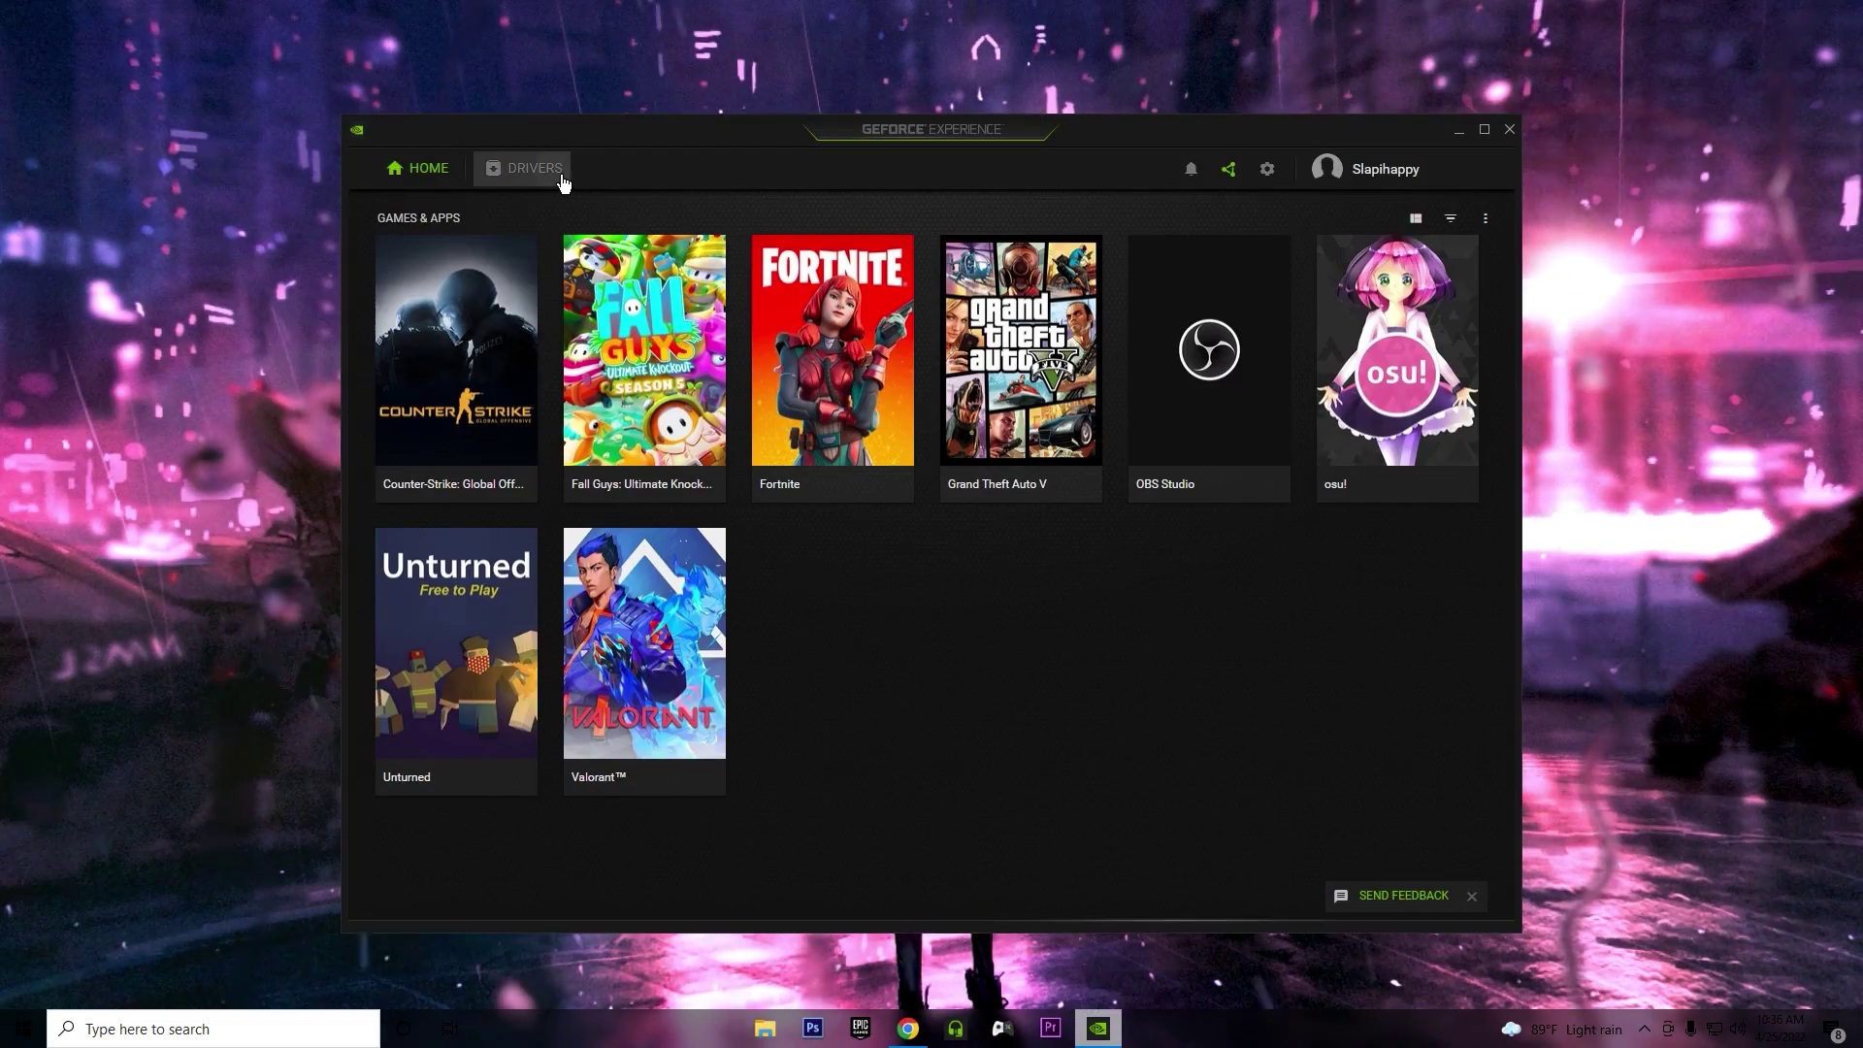
pyautogui.click(562, 177)
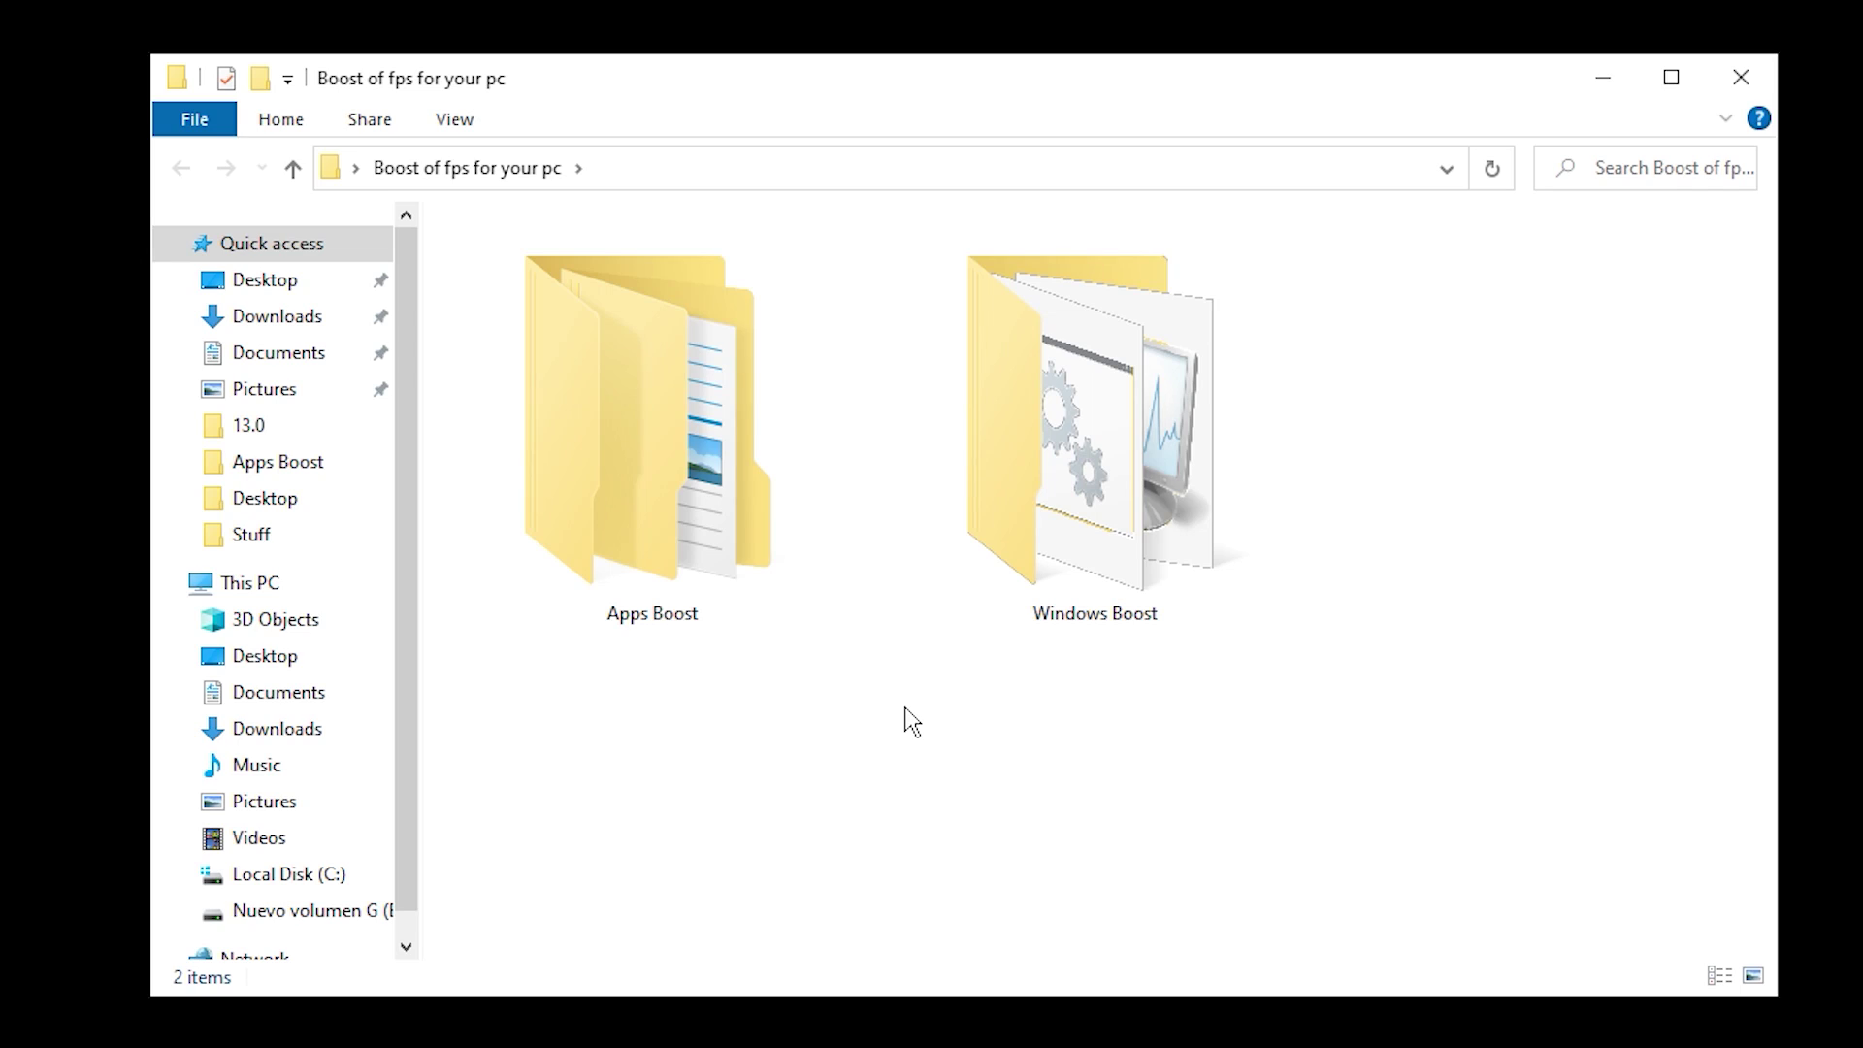
# Step: Open the Apps Boost folder and look over its ProcessLasso, RAM, Regedit files and Timer res x config folders
pyautogui.doubleClick(667, 510)
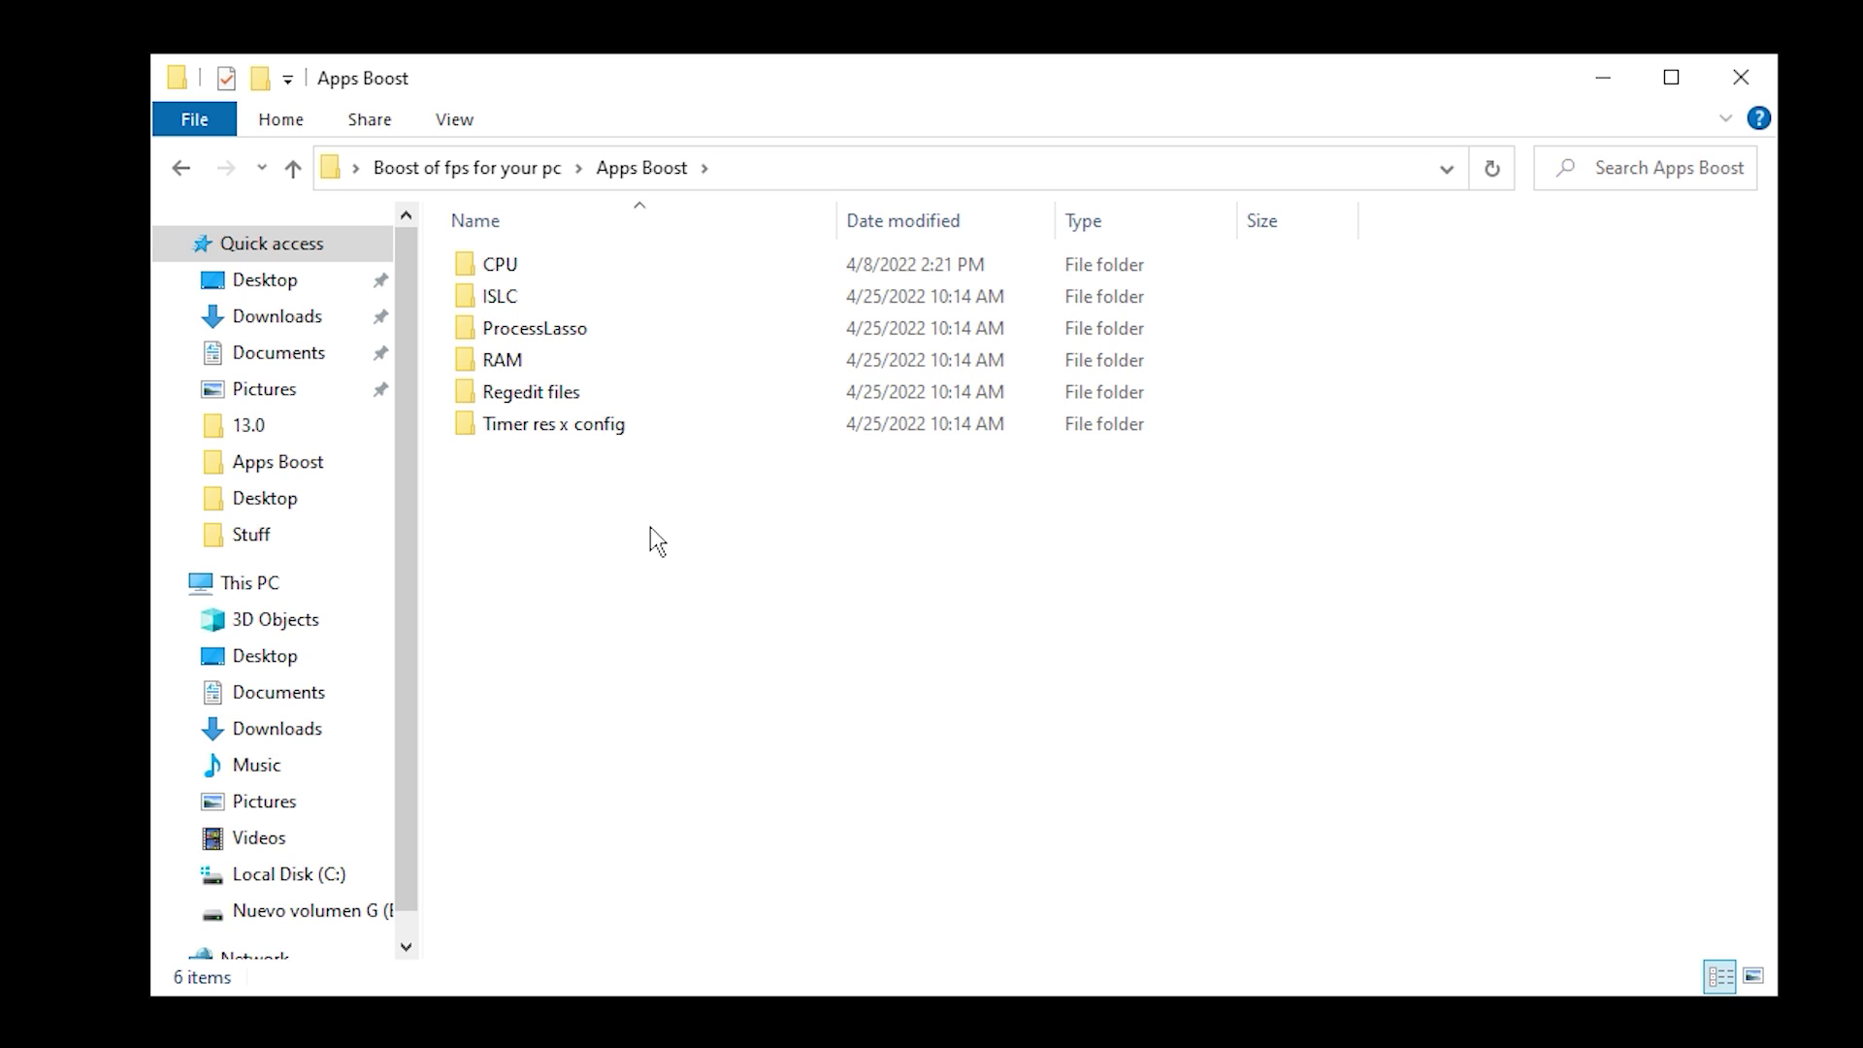
pyautogui.click(552, 330)
pyautogui.click(557, 369)
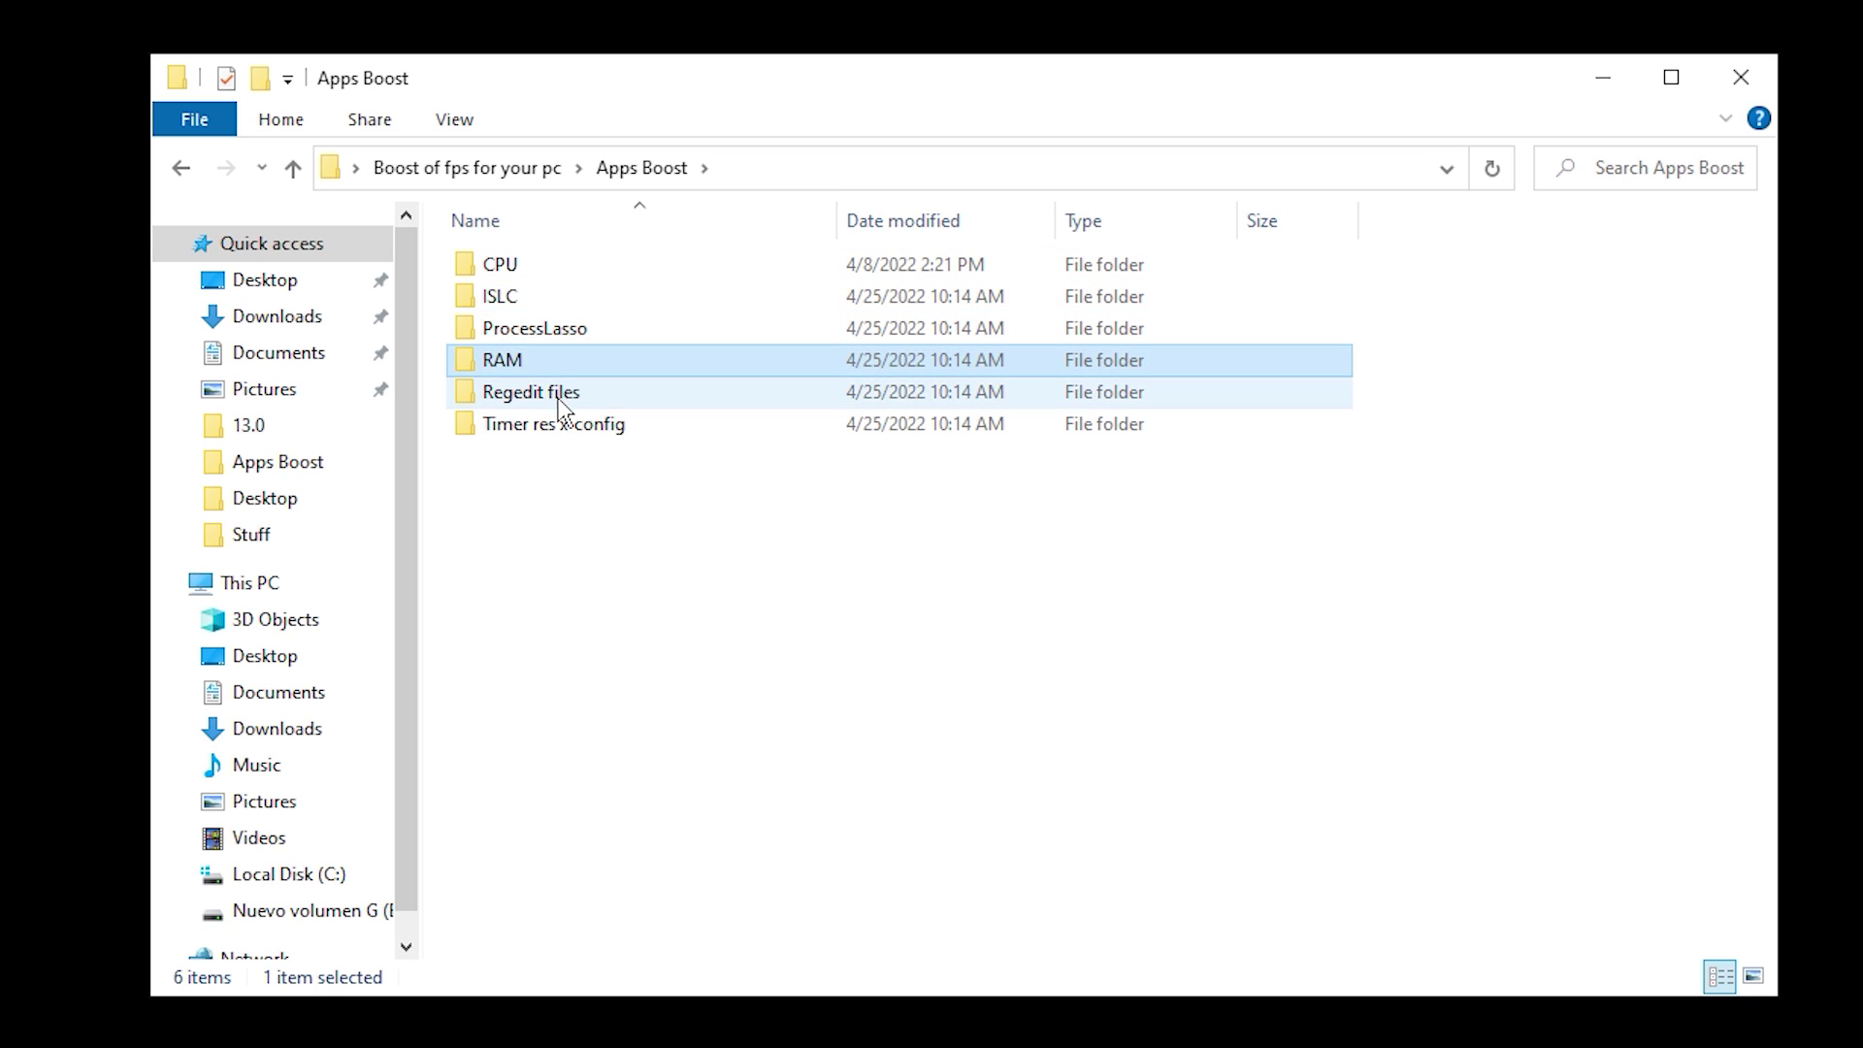
pyautogui.click(563, 398)
pyautogui.click(570, 427)
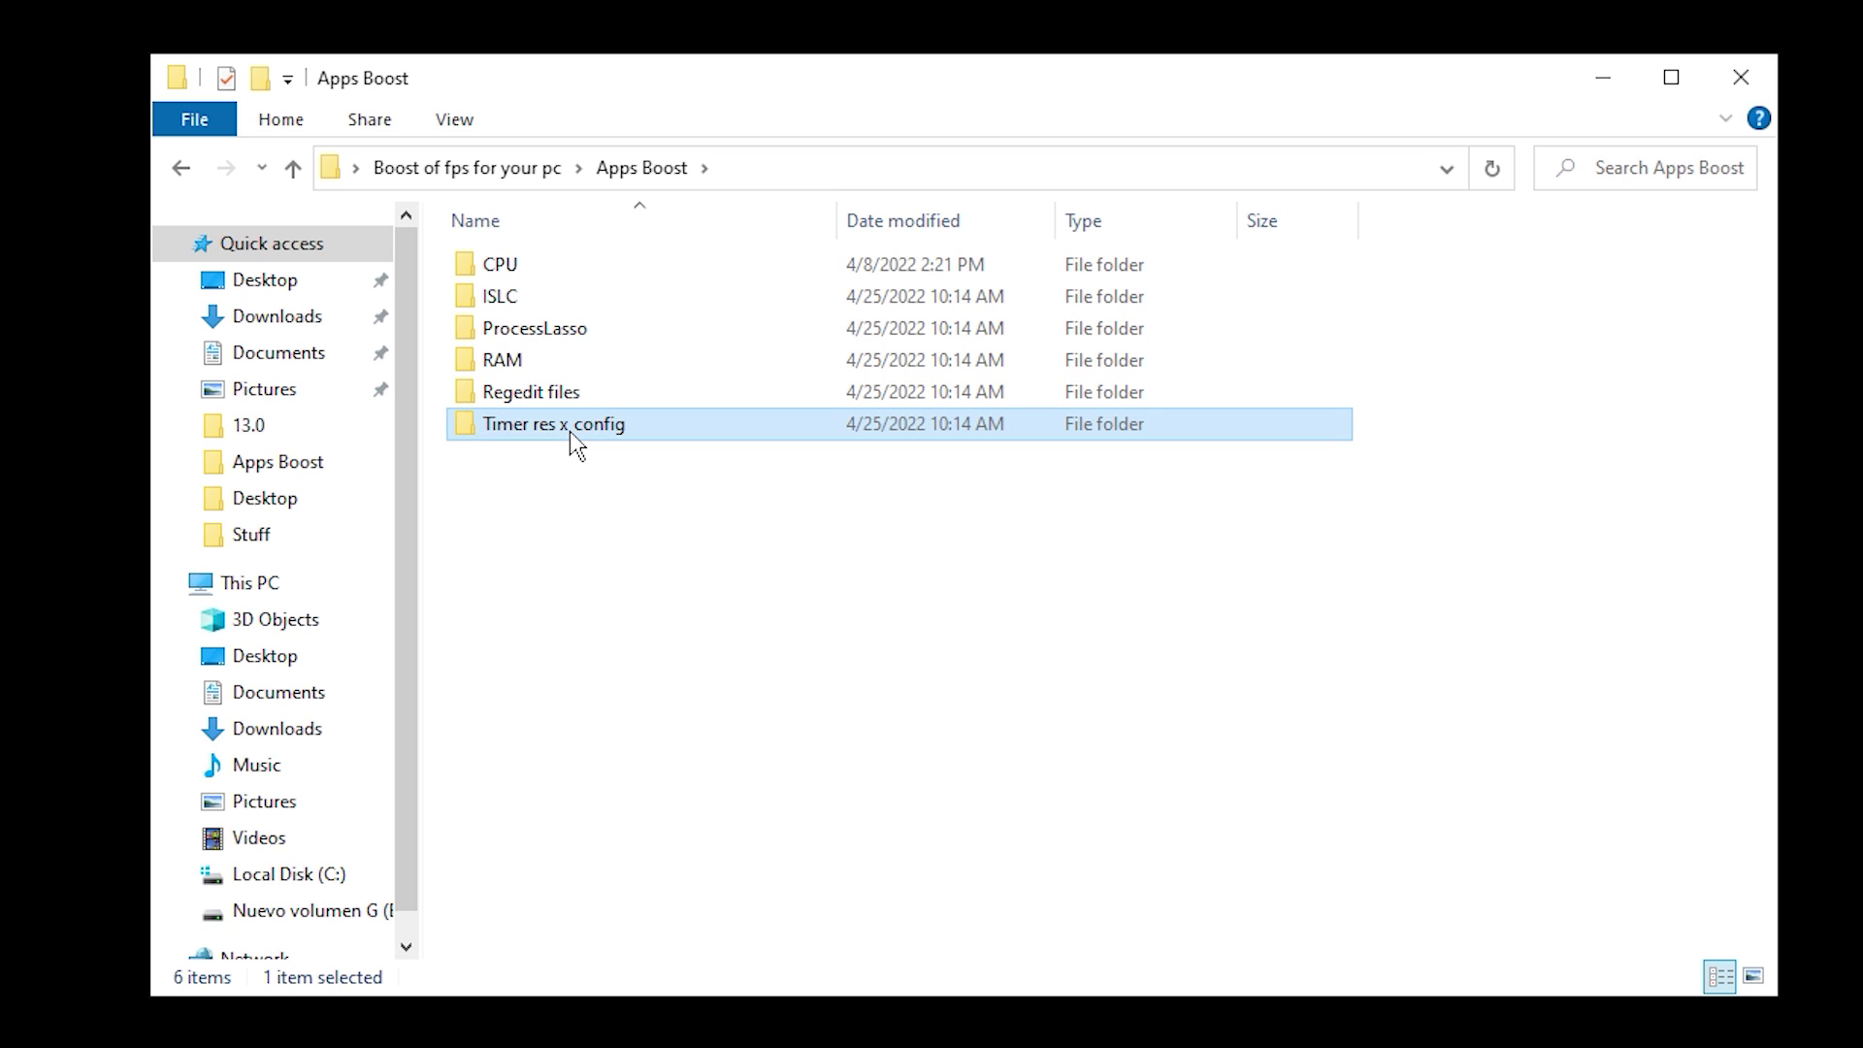
# Step: Open the CPU folder inside Apps Boost and select its Park Control folder
pyautogui.doubleClick(514, 269)
pyautogui.click(569, 302)
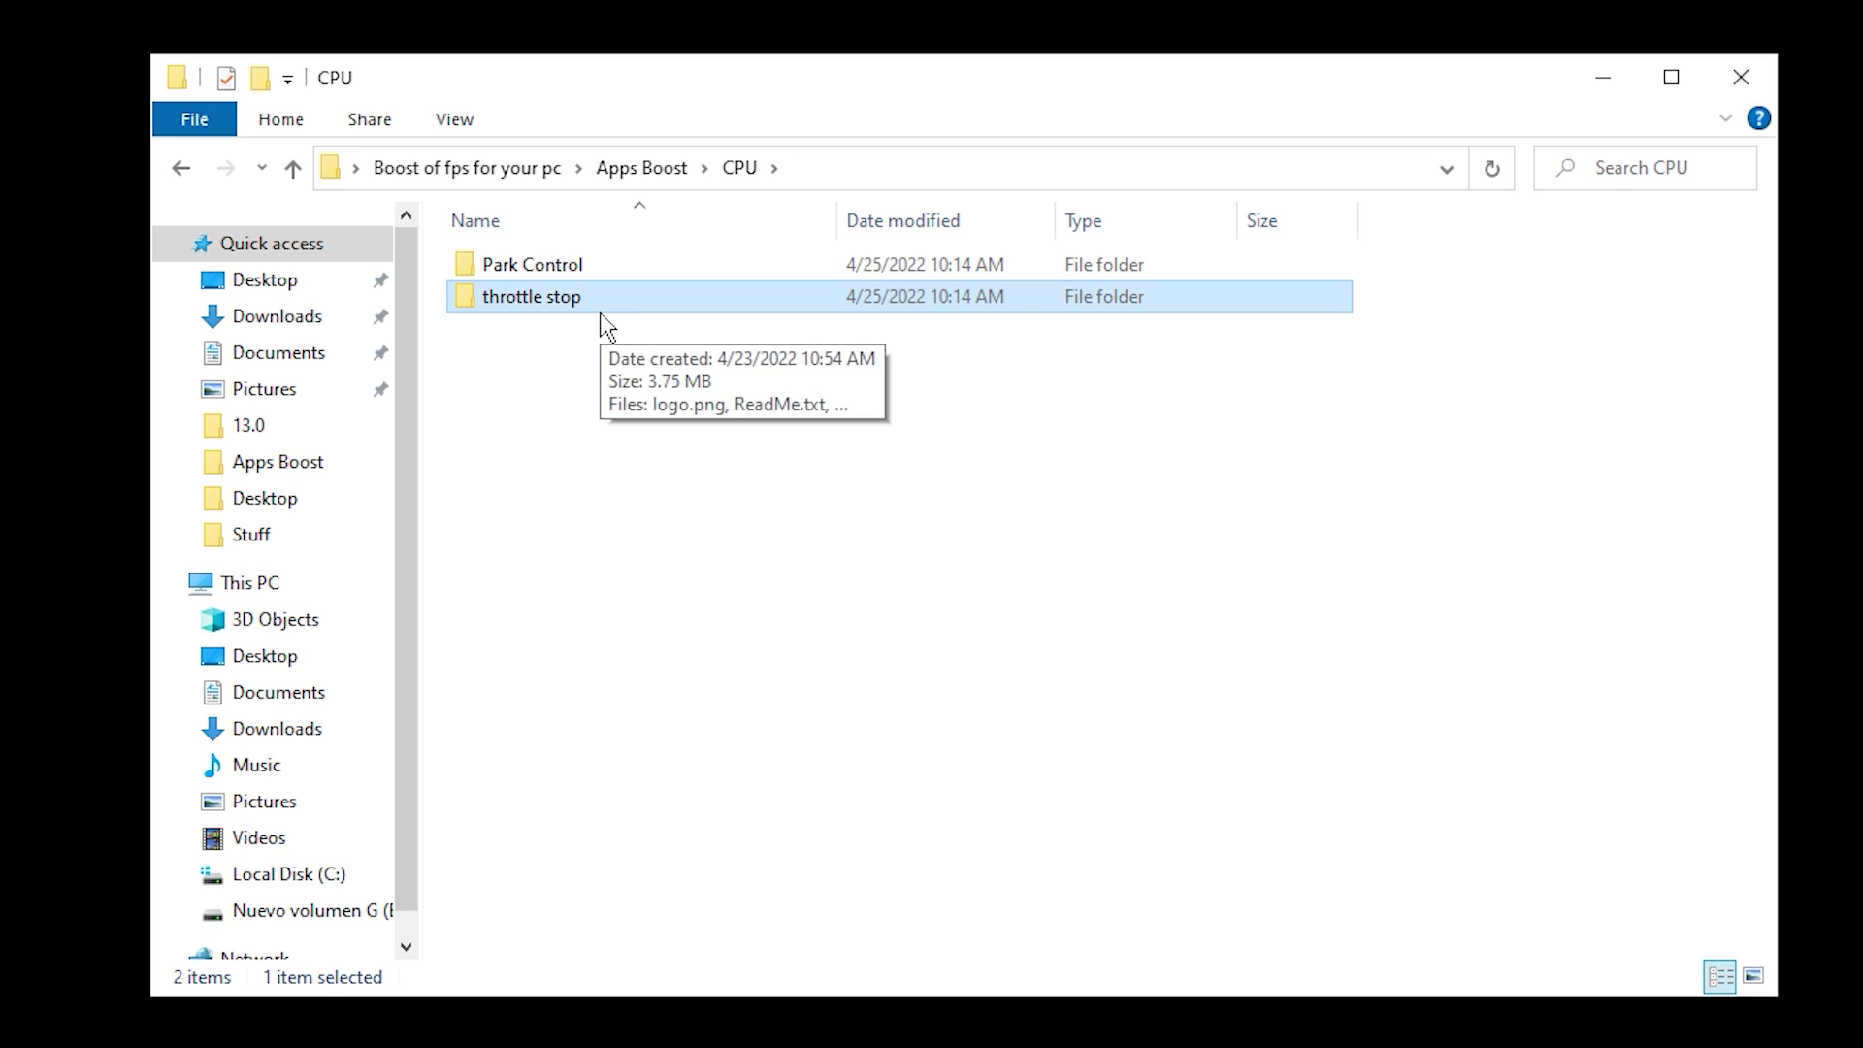
pyautogui.click(648, 271)
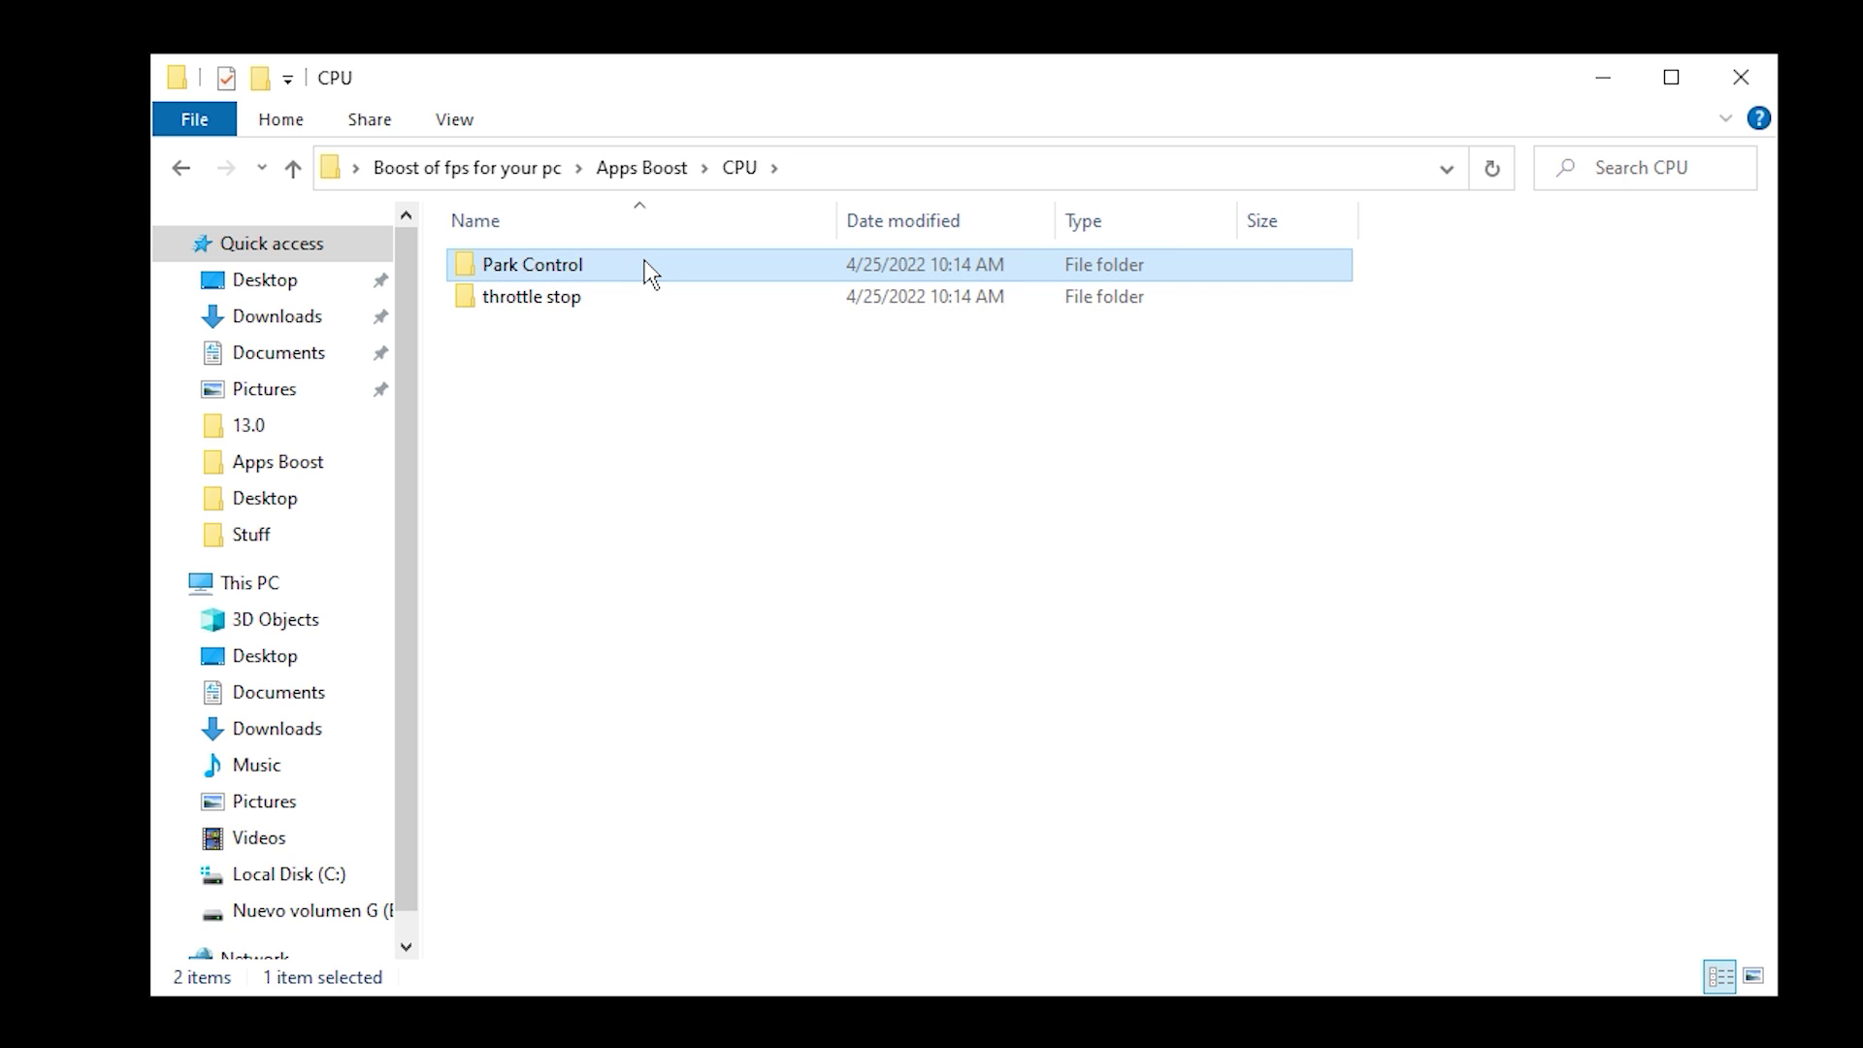
# Step: Launch ParkControl from the Park Control folder and start its available update
pyautogui.doubleClick(495, 258)
pyautogui.click(567, 275)
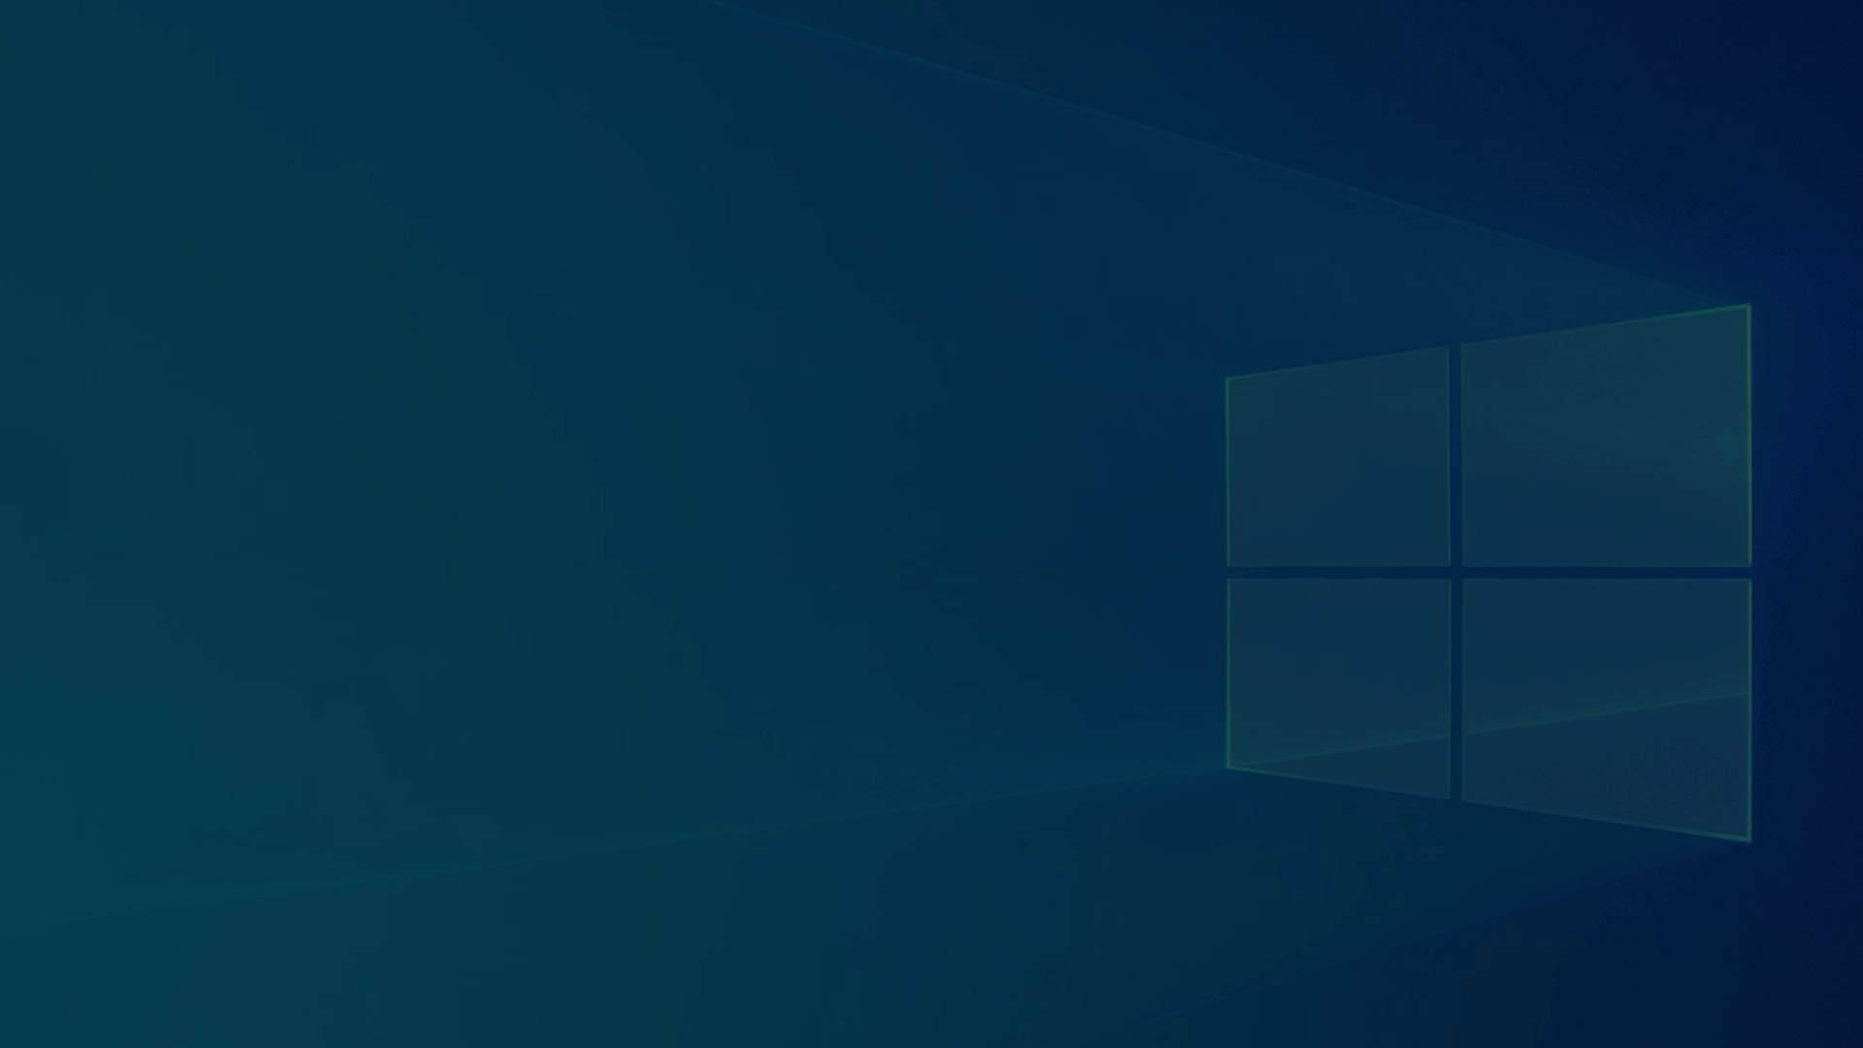
pyautogui.press('Return')
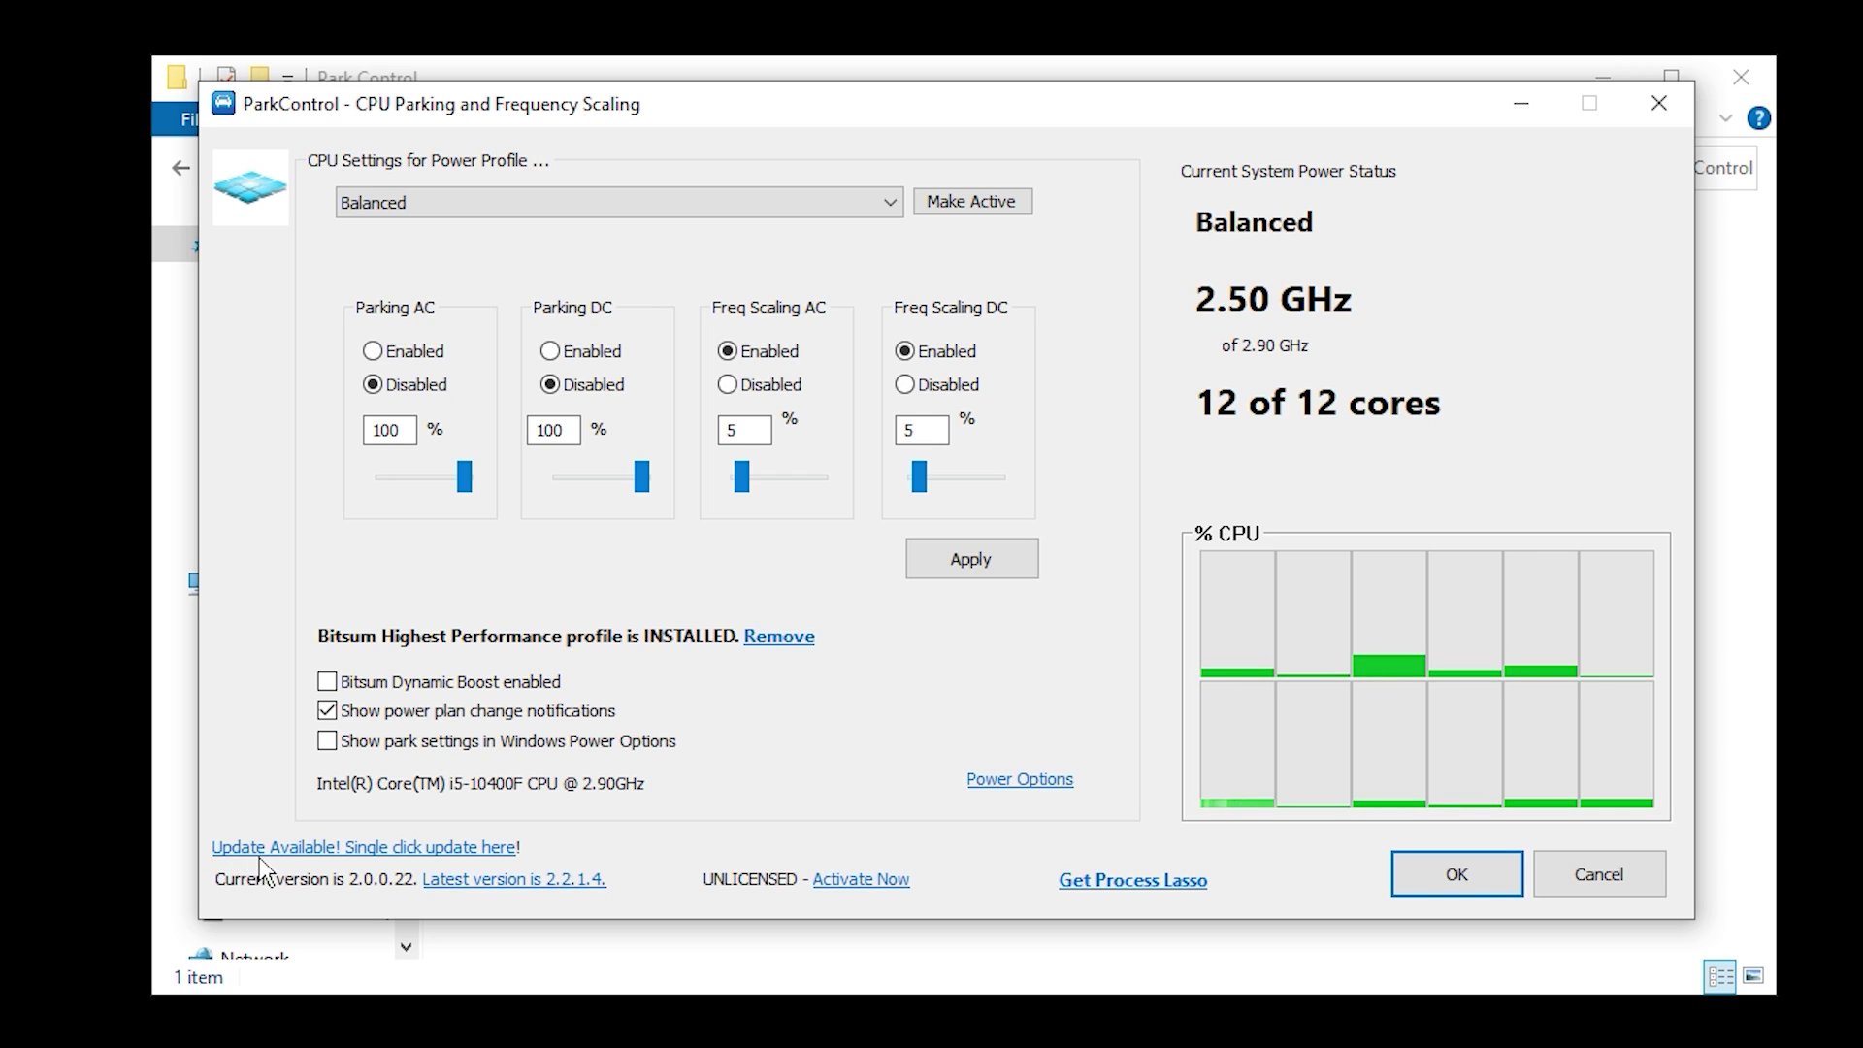
pyautogui.click(335, 848)
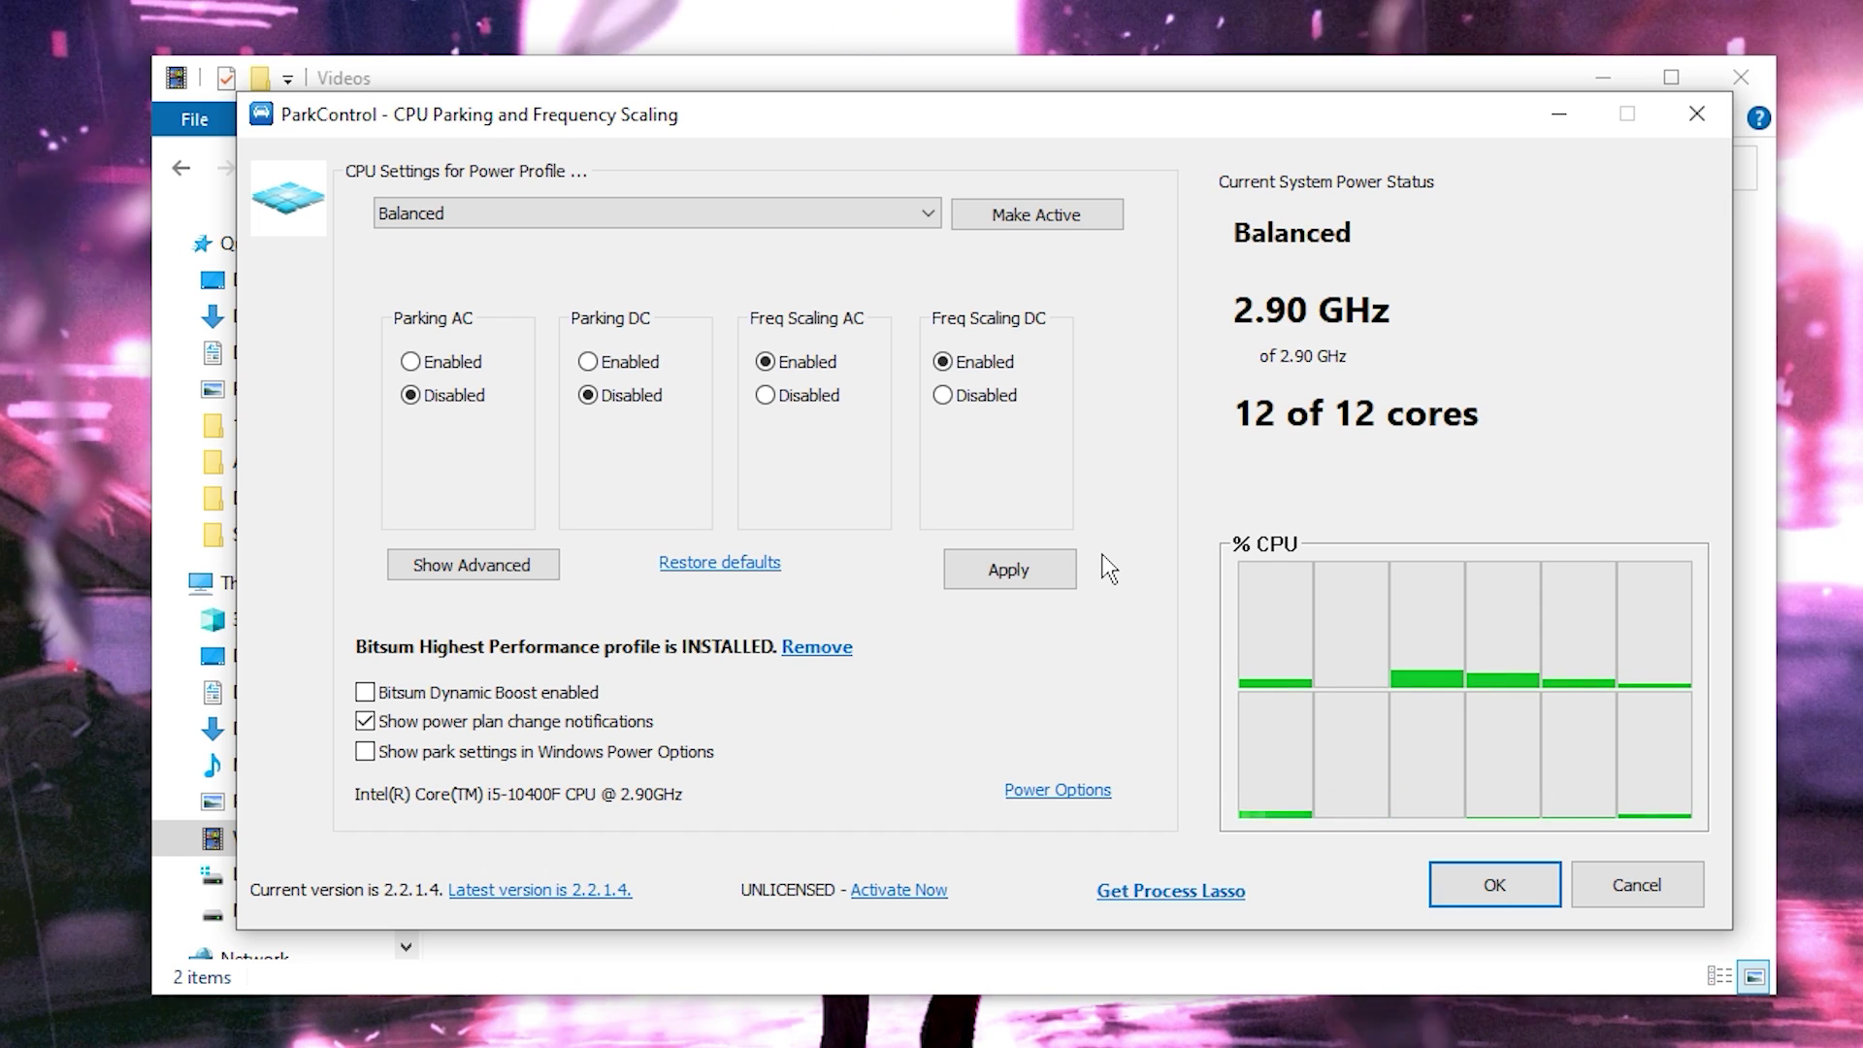
# Step: Choose the Bitsum Highest Performance power profile in ParkControl and apply its CPU settings
pyautogui.click(434, 222)
pyautogui.click(486, 258)
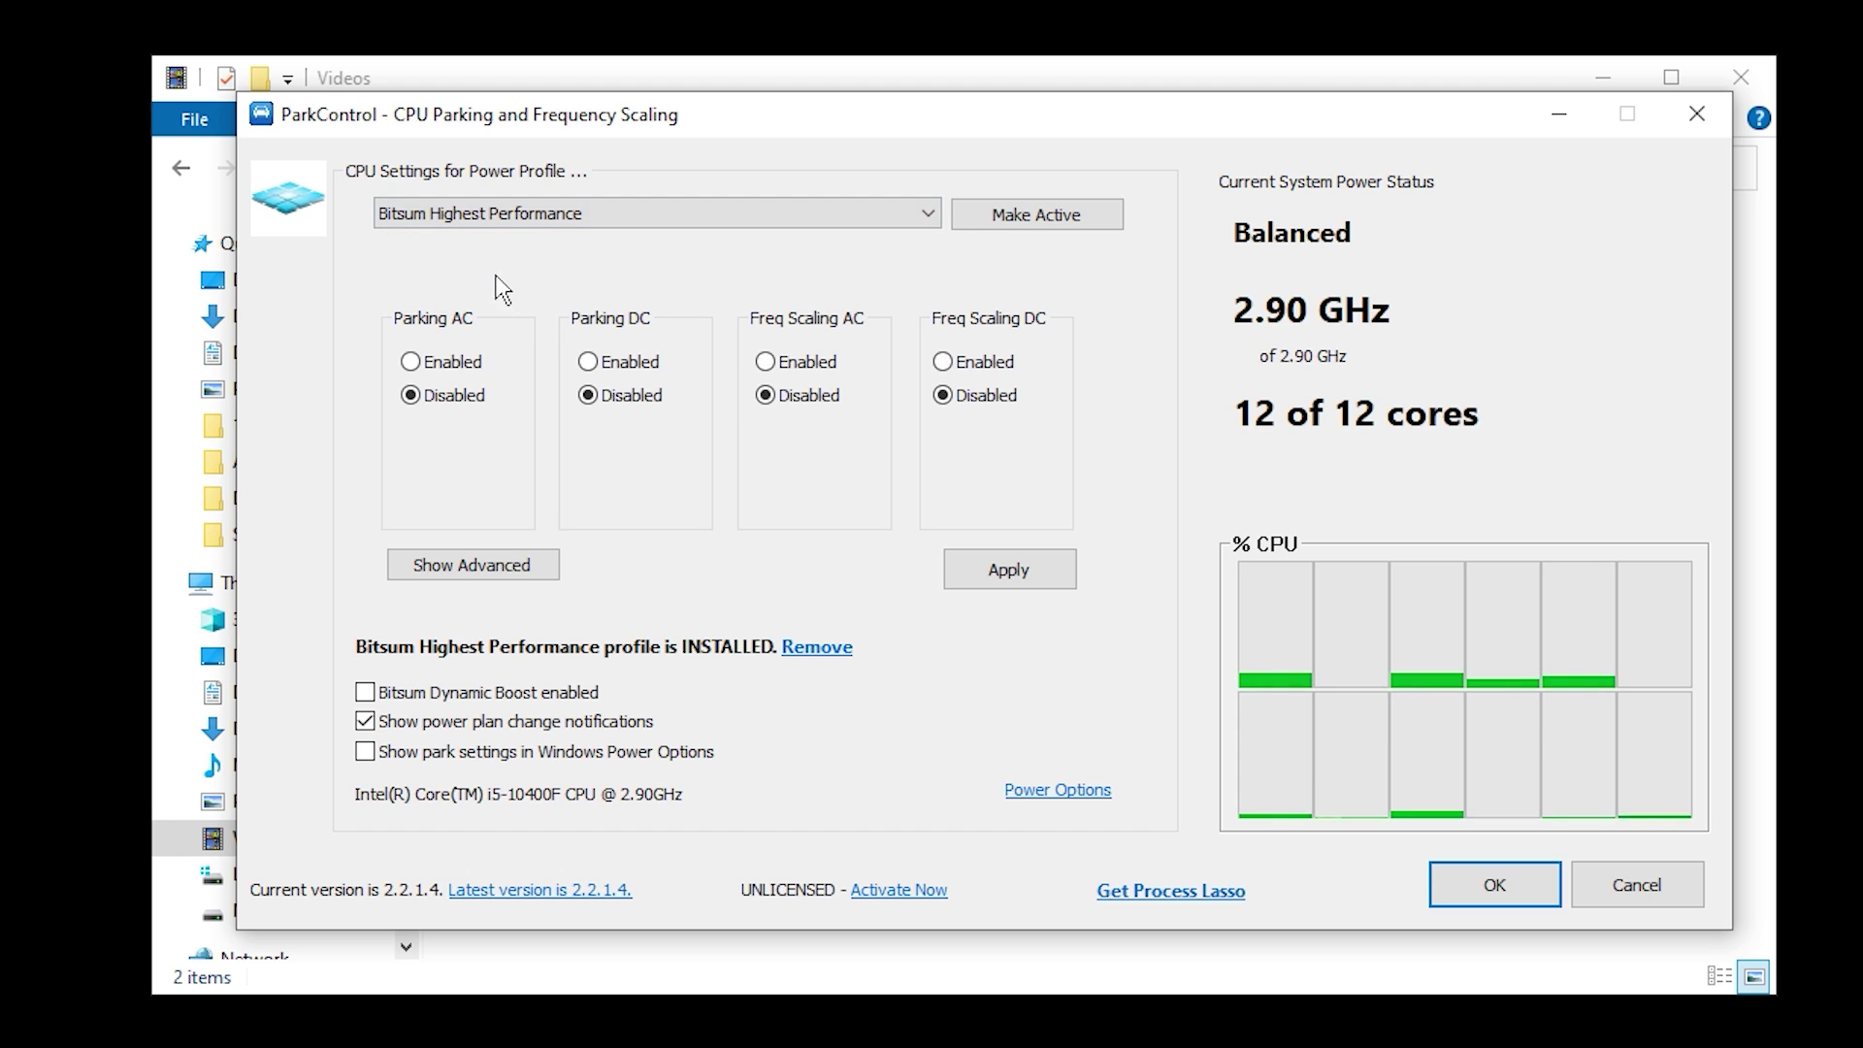
pyautogui.click(1009, 572)
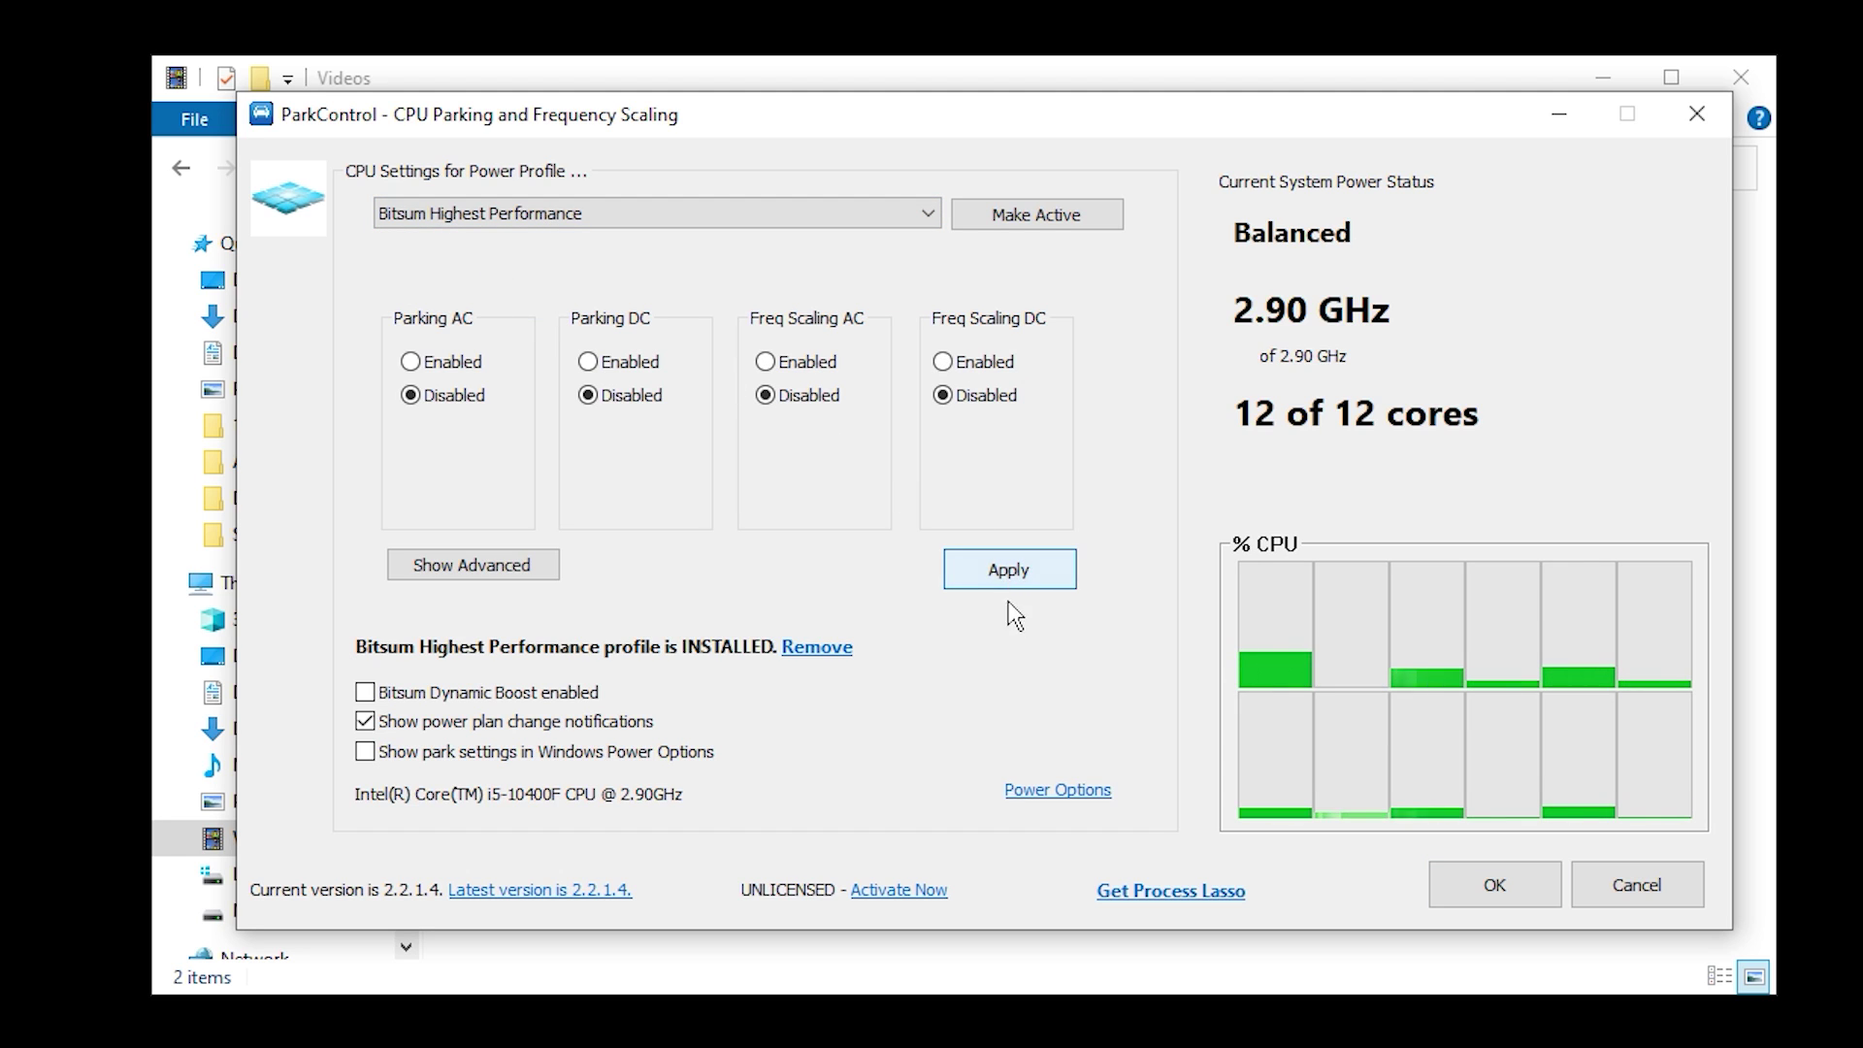
# Step: Activate the Bitsum Highest Performance plan in Windows Power Options, close that window and confirm ParkControl
pyautogui.click(1077, 801)
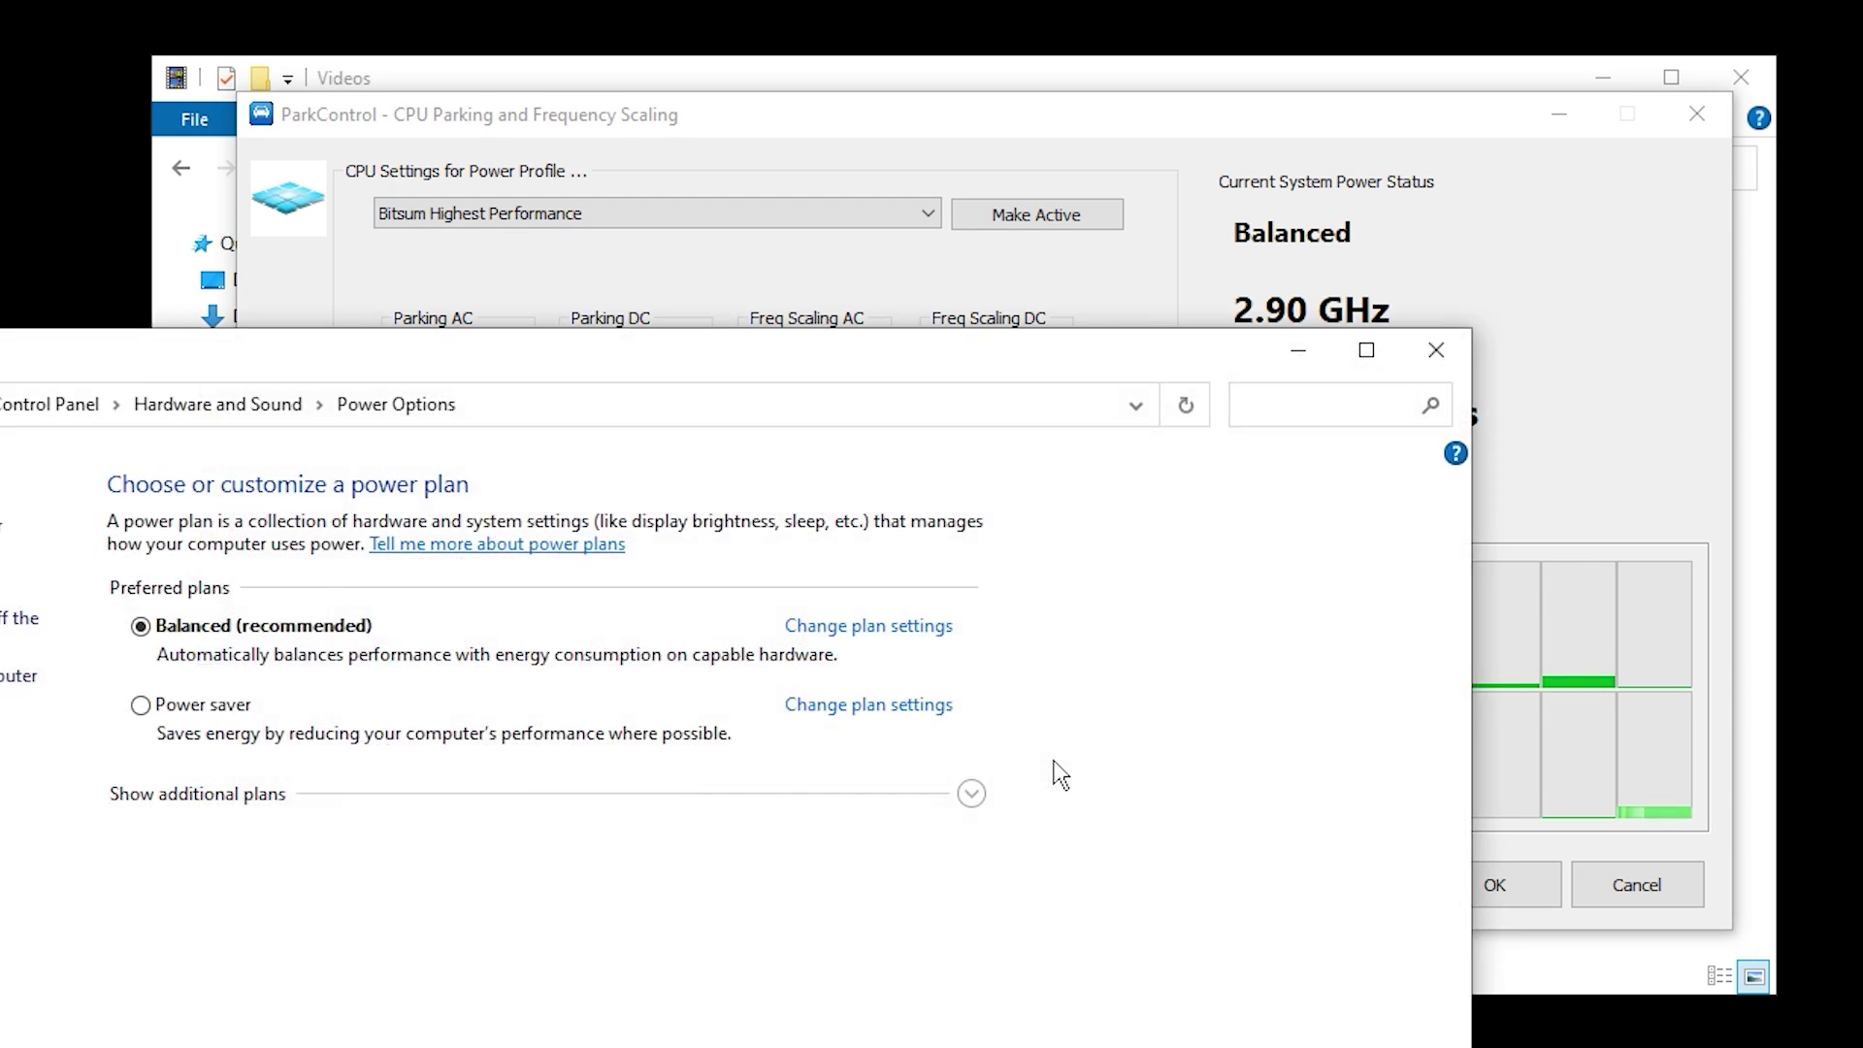
pyautogui.click(503, 687)
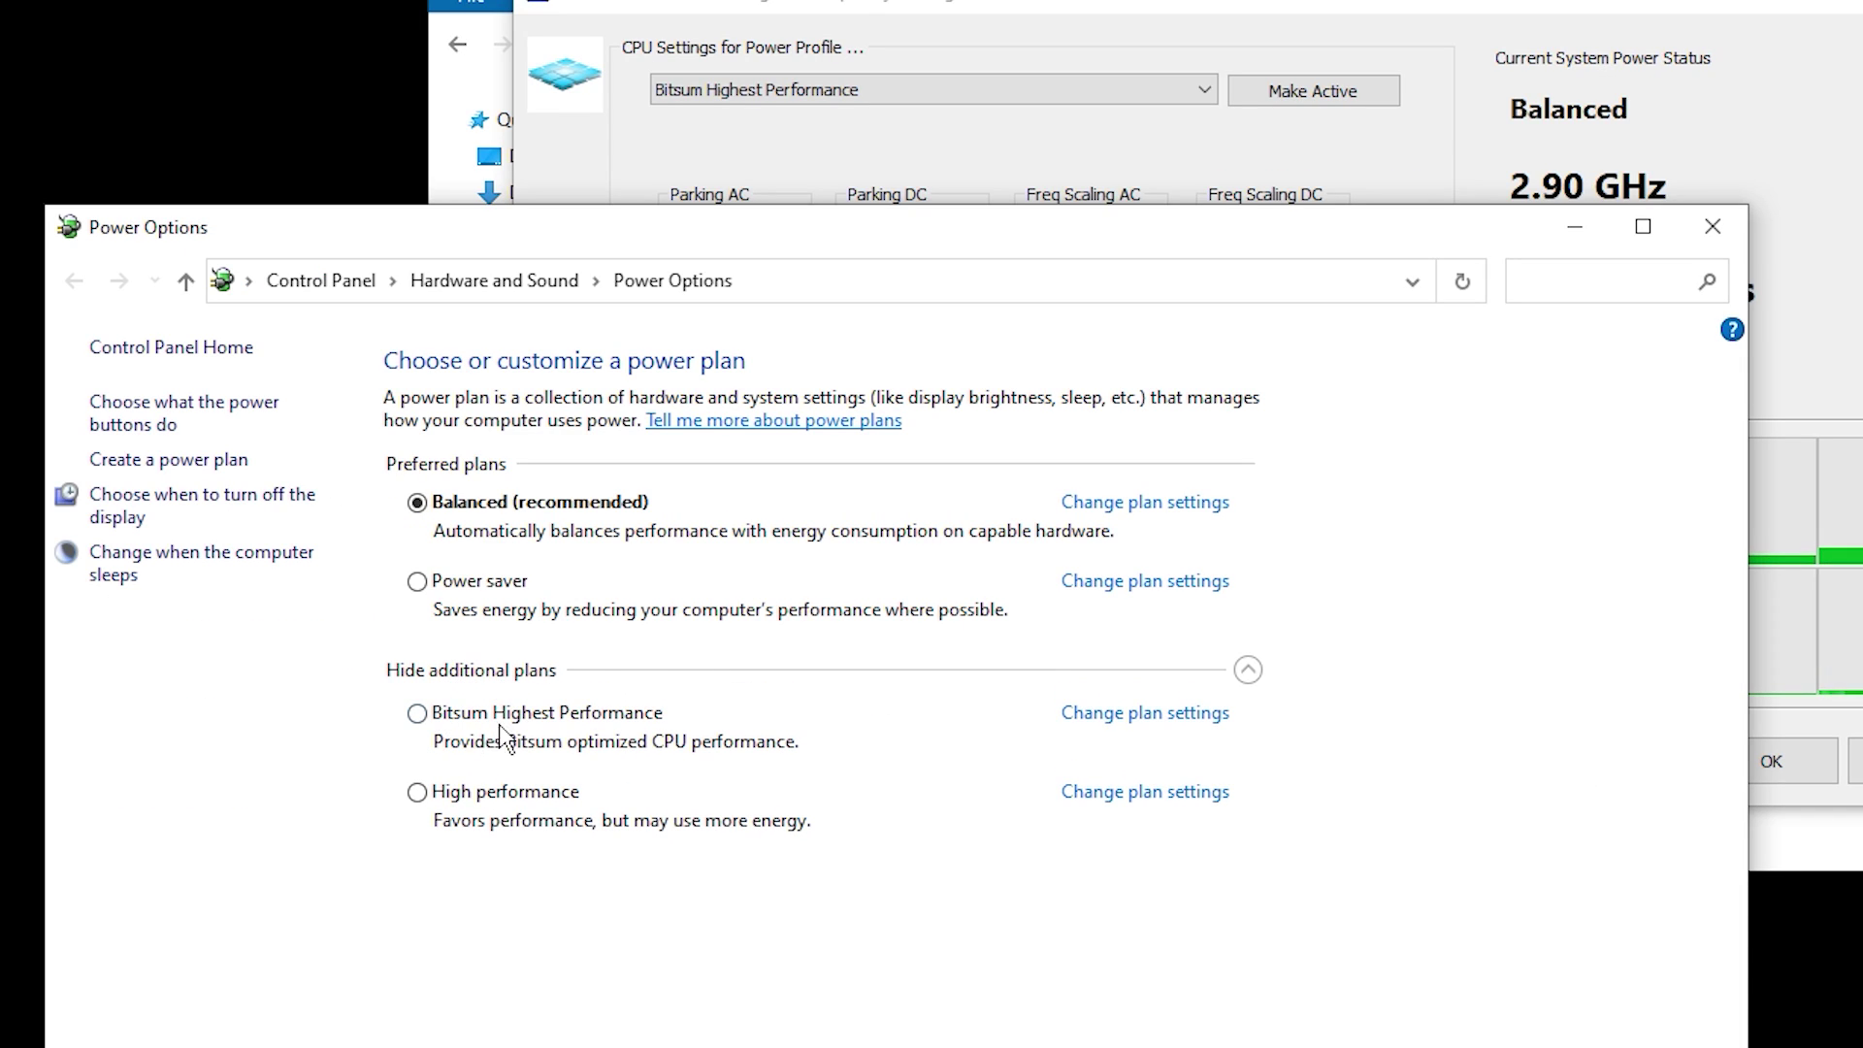
pyautogui.click(1710, 223)
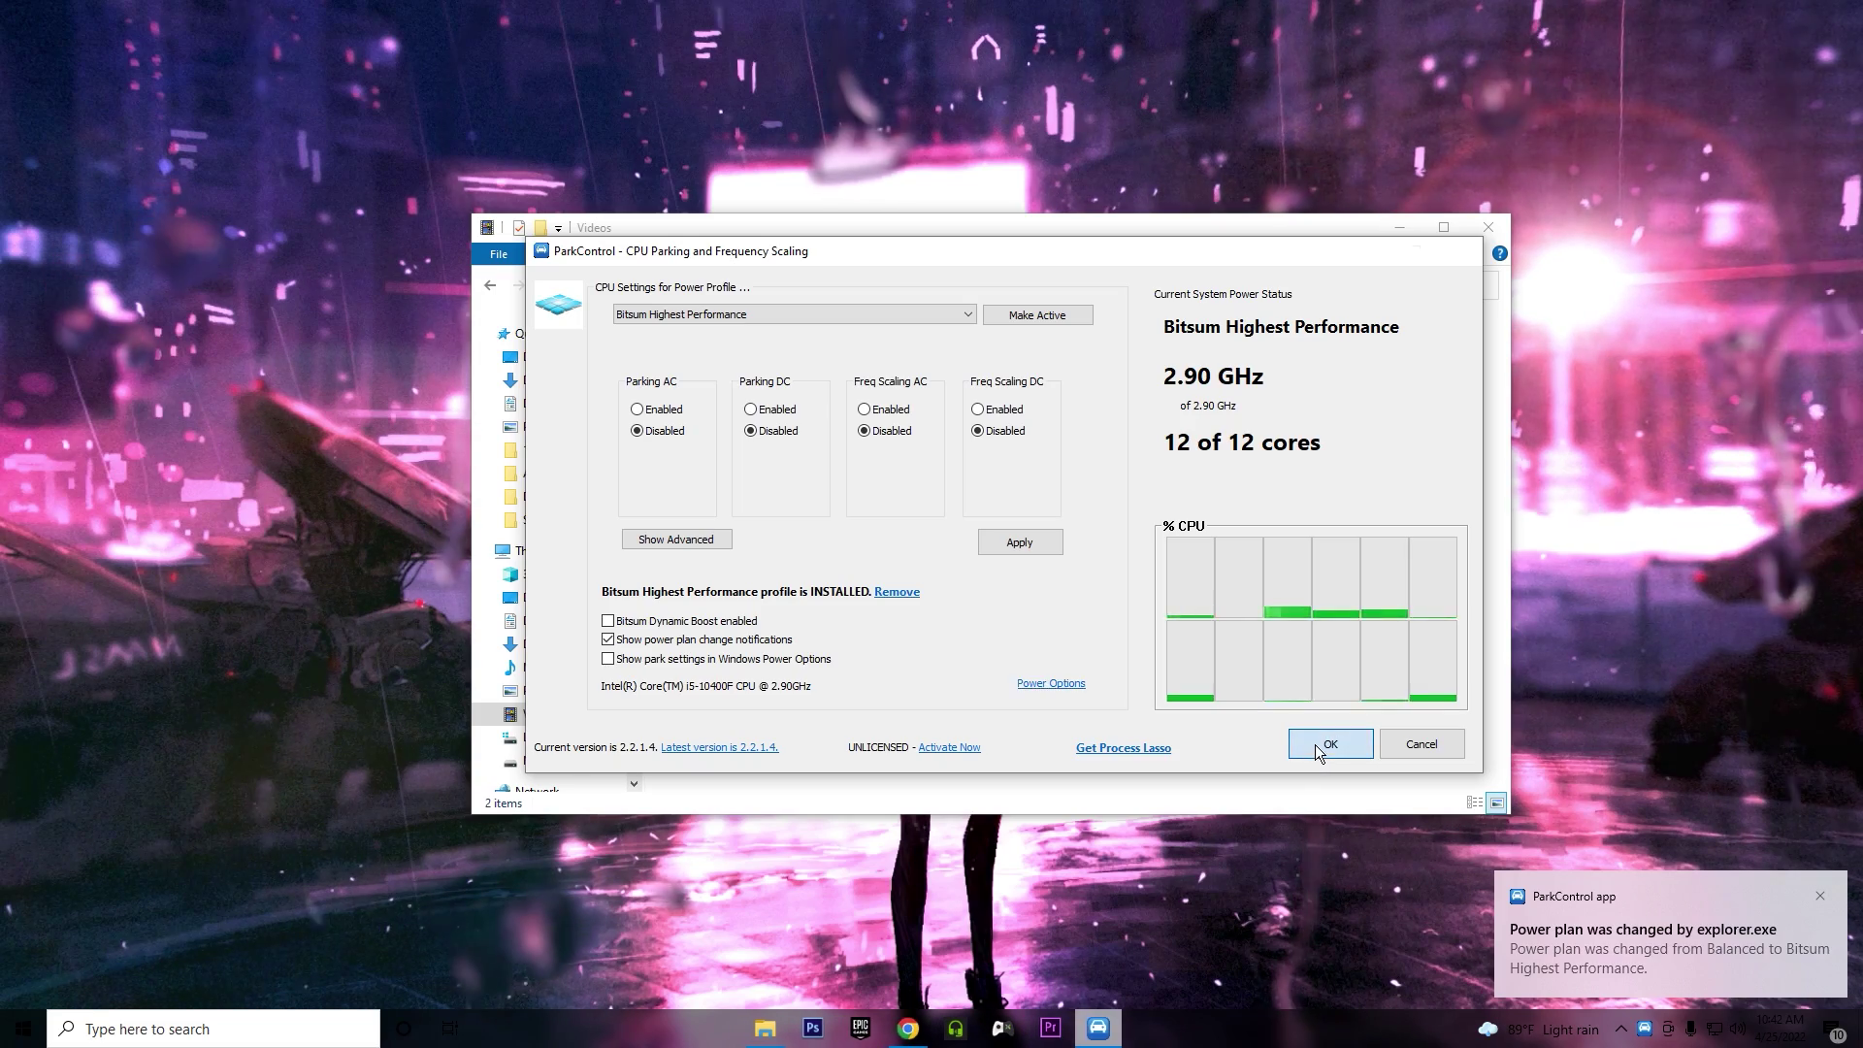
pyautogui.click(1793, 760)
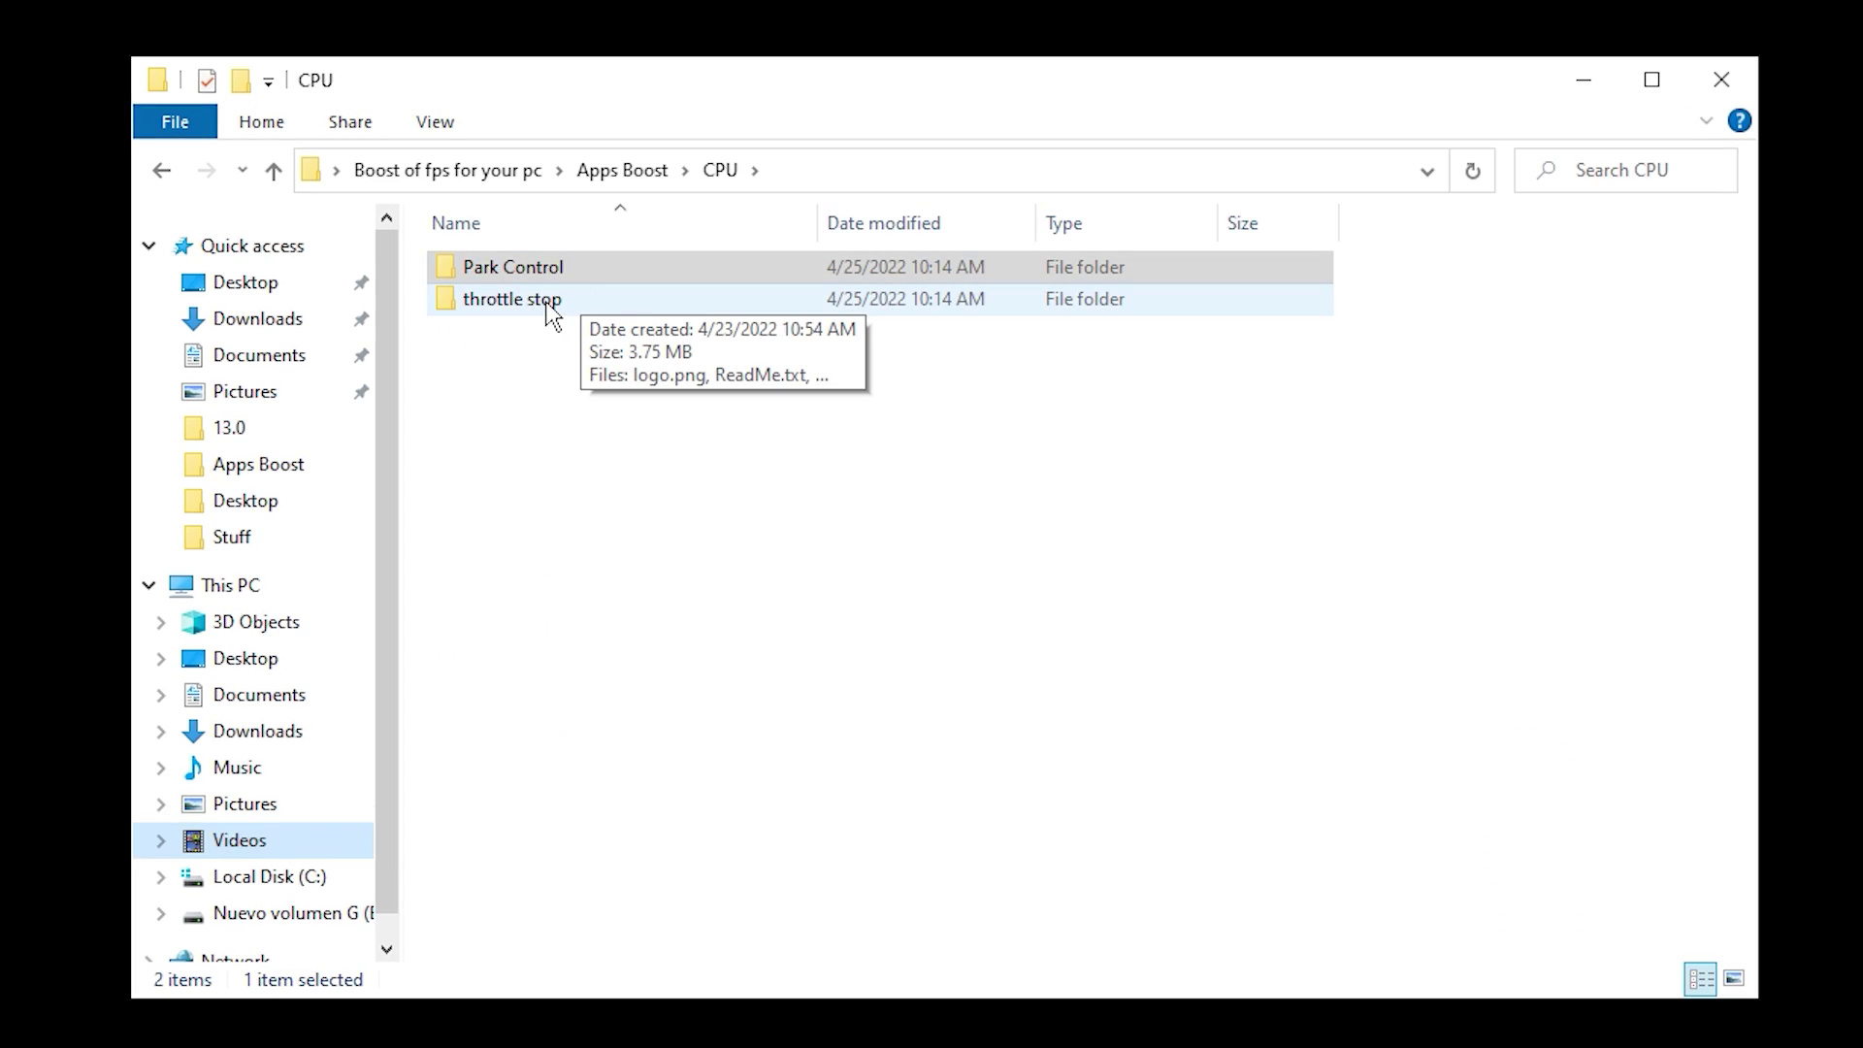
# Step: Open the throttle stop folder inside CPU and launch ThrottleStop.exe
pyautogui.click(548, 303)
pyautogui.click(548, 304)
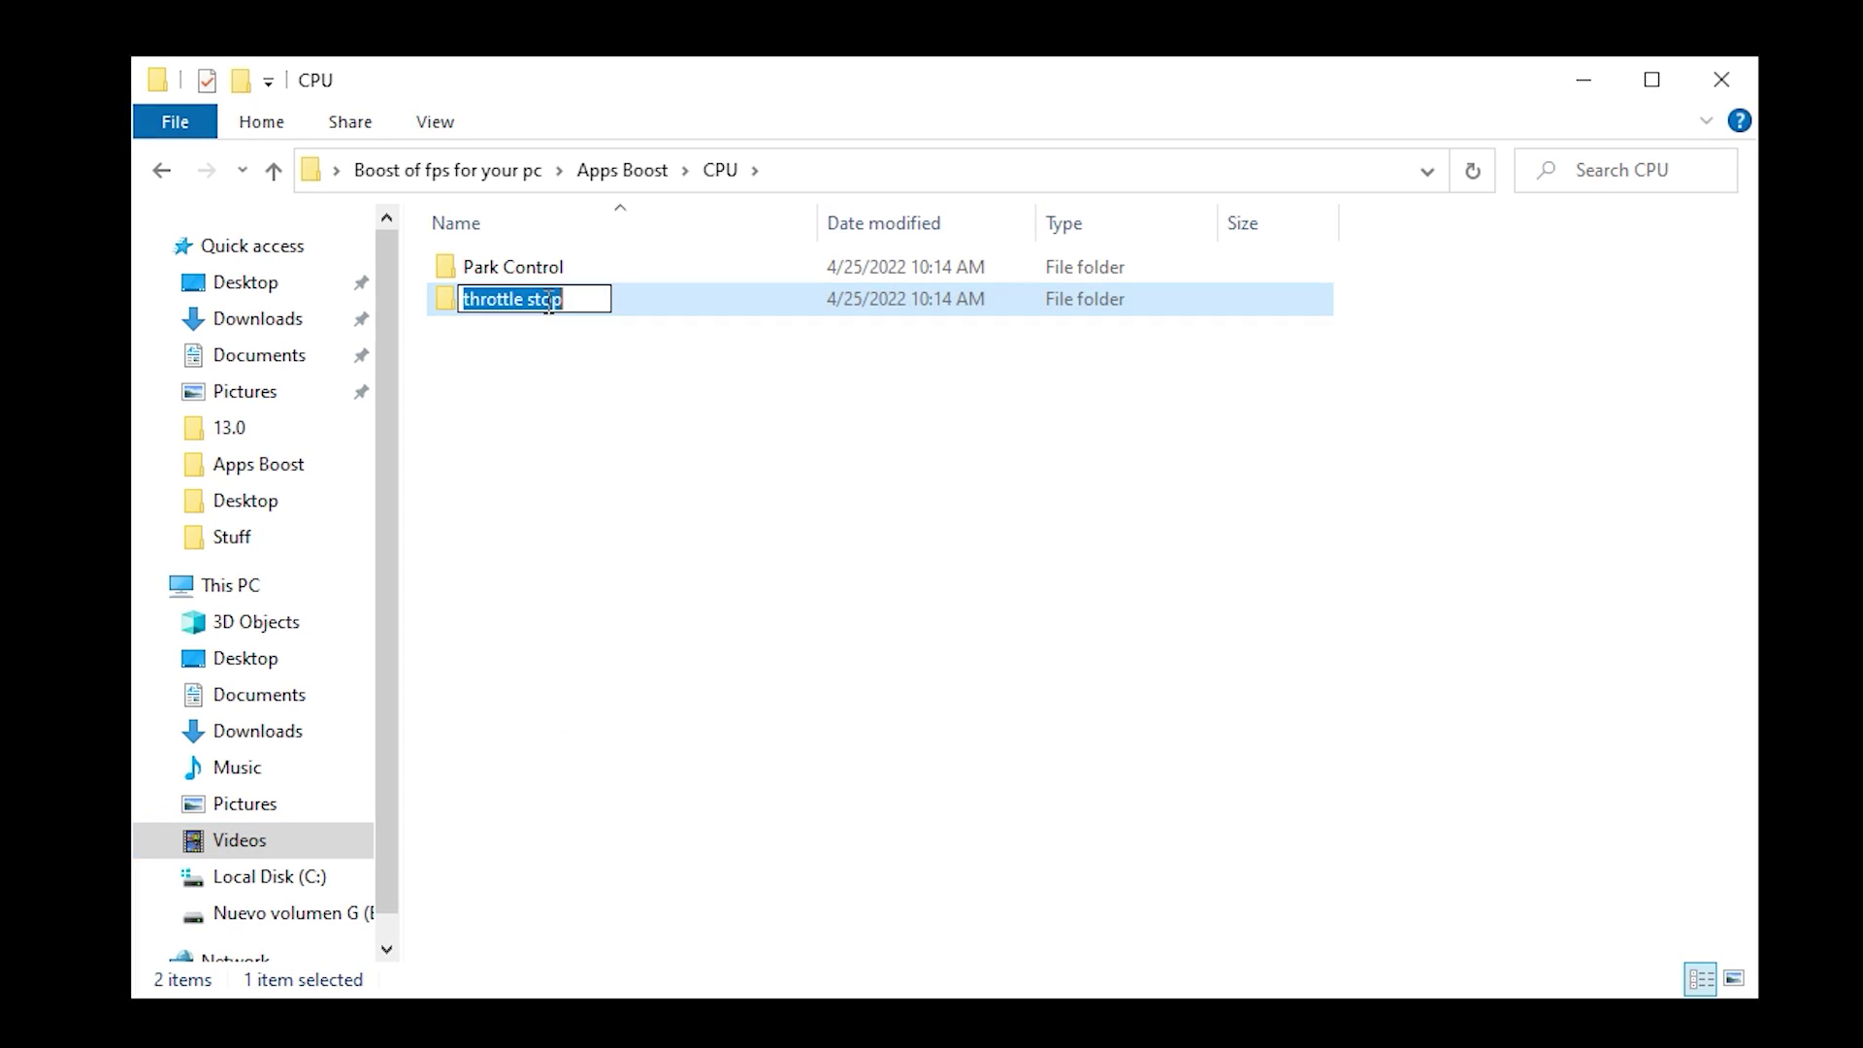
pyautogui.doubleClick(647, 304)
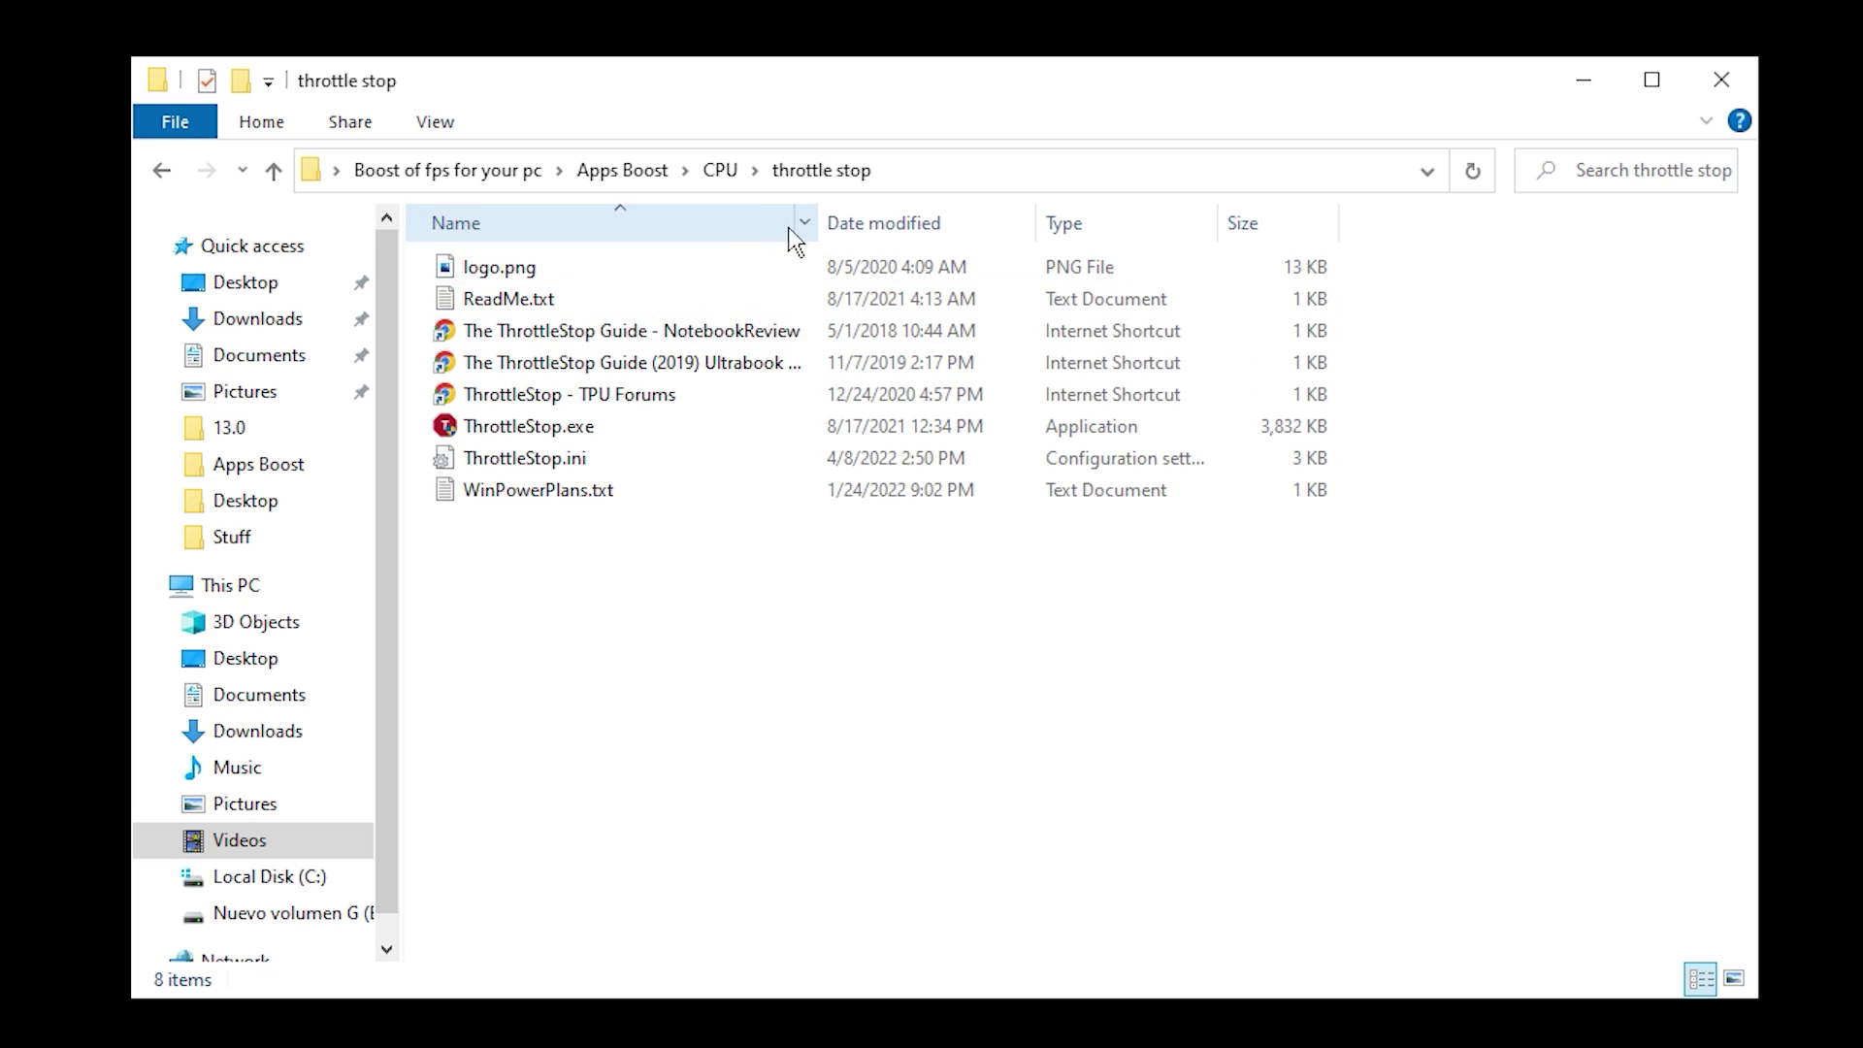
pyautogui.click(554, 427)
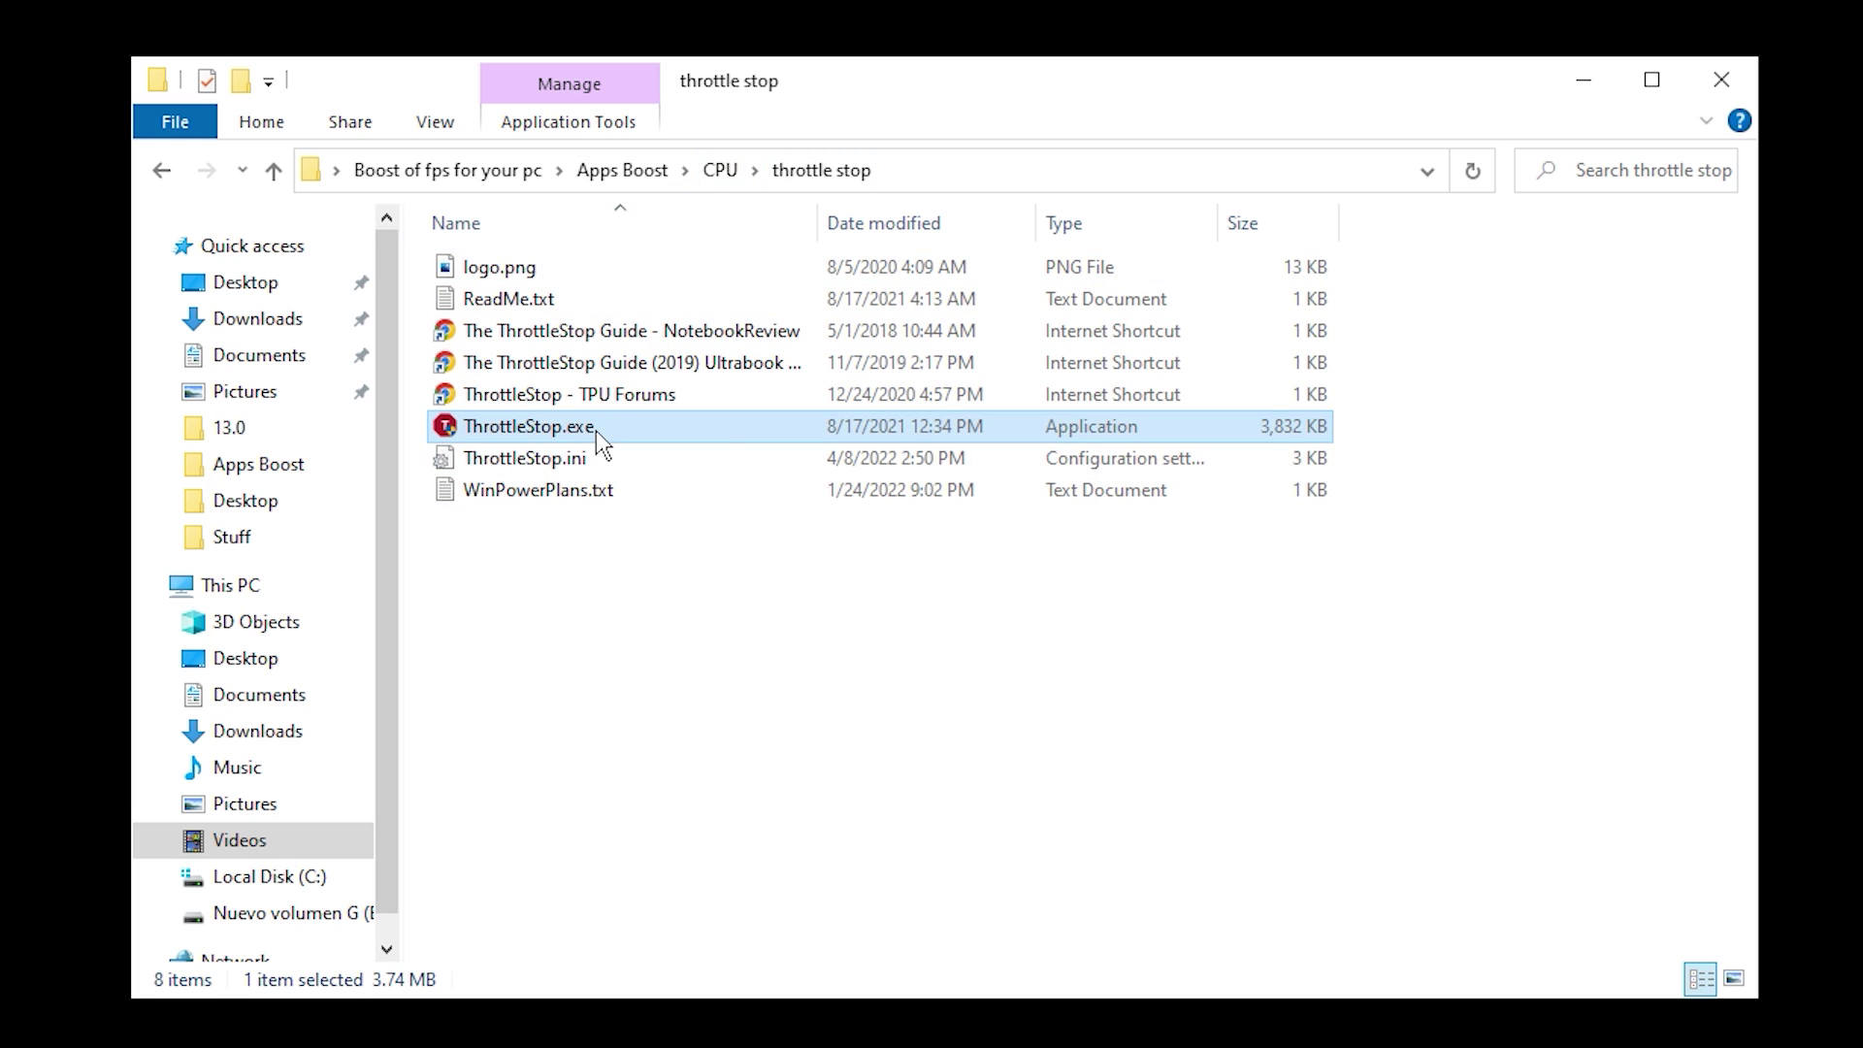
pyautogui.doubleClick(596, 429)
pyautogui.click(772, 726)
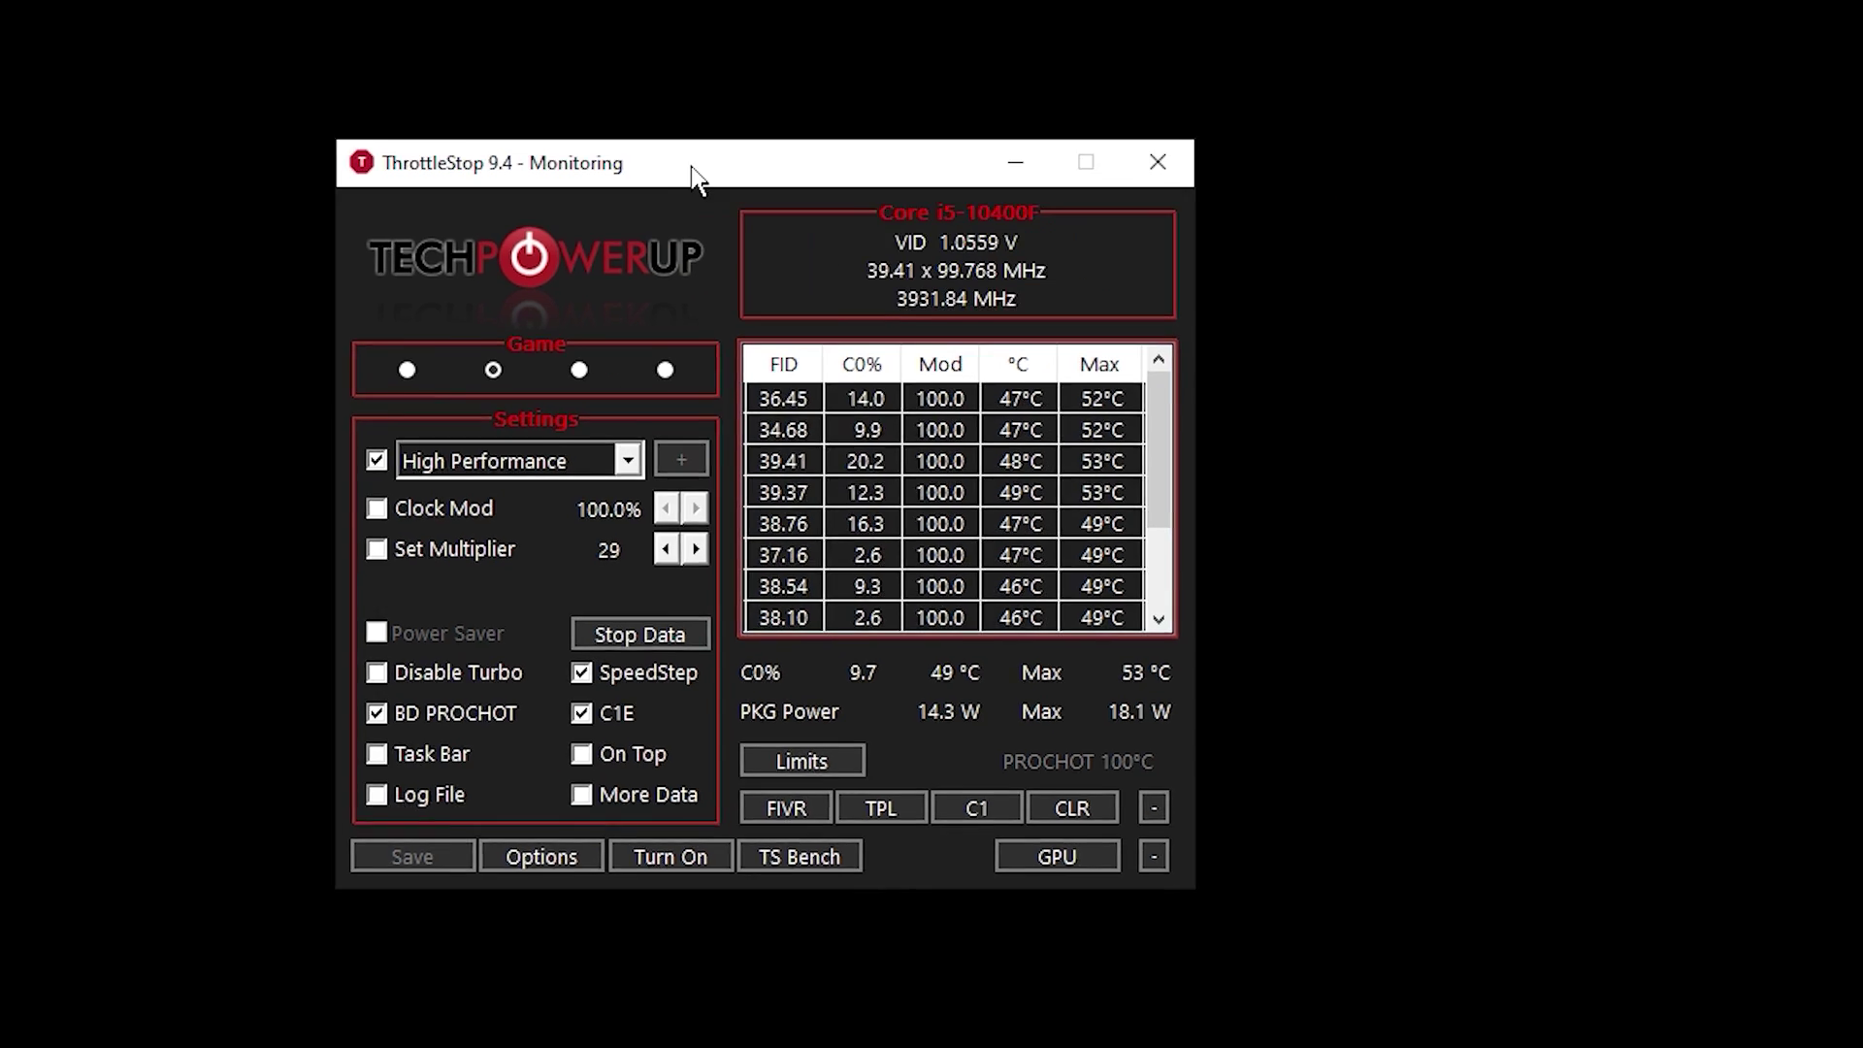
# Step: Switch ThrottleStop to the Game profile and set its power plan to High Performance
pyautogui.moveTo(691, 166); pyautogui.dragTo(832, 195)
pyautogui.click(779, 397)
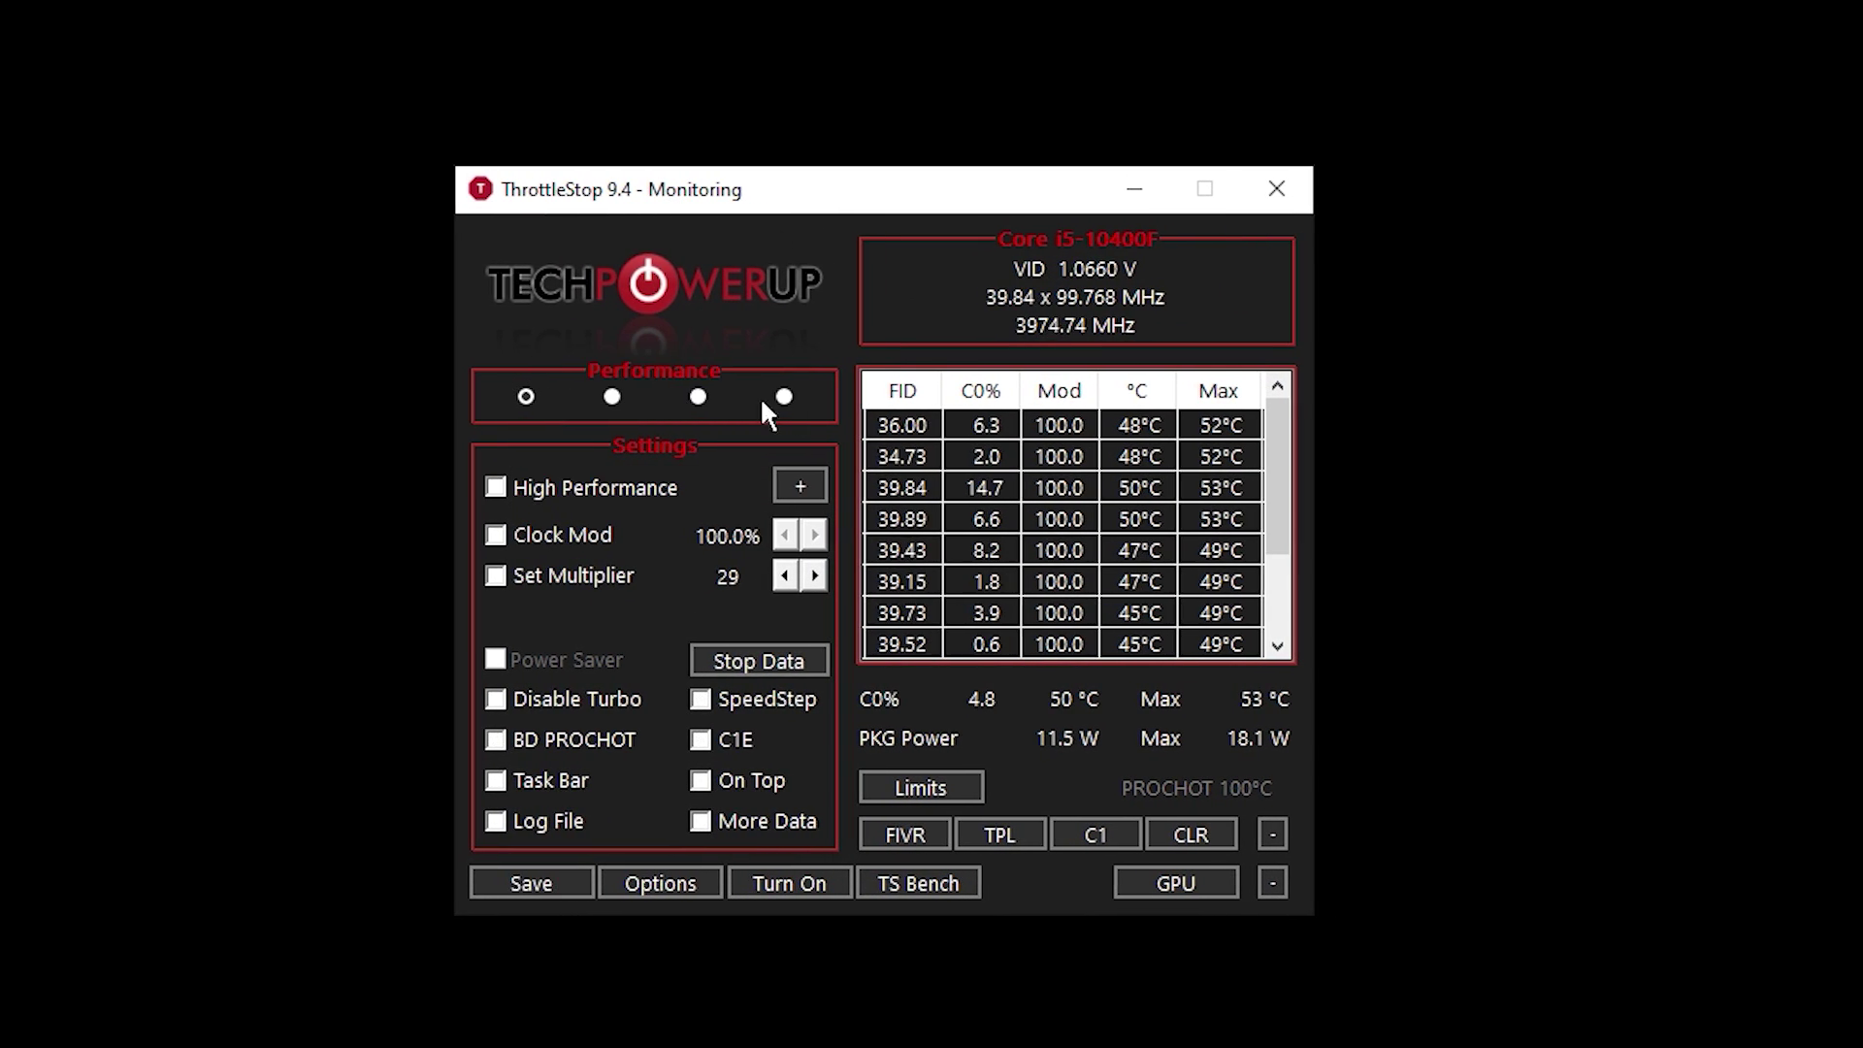
pyautogui.click(611, 397)
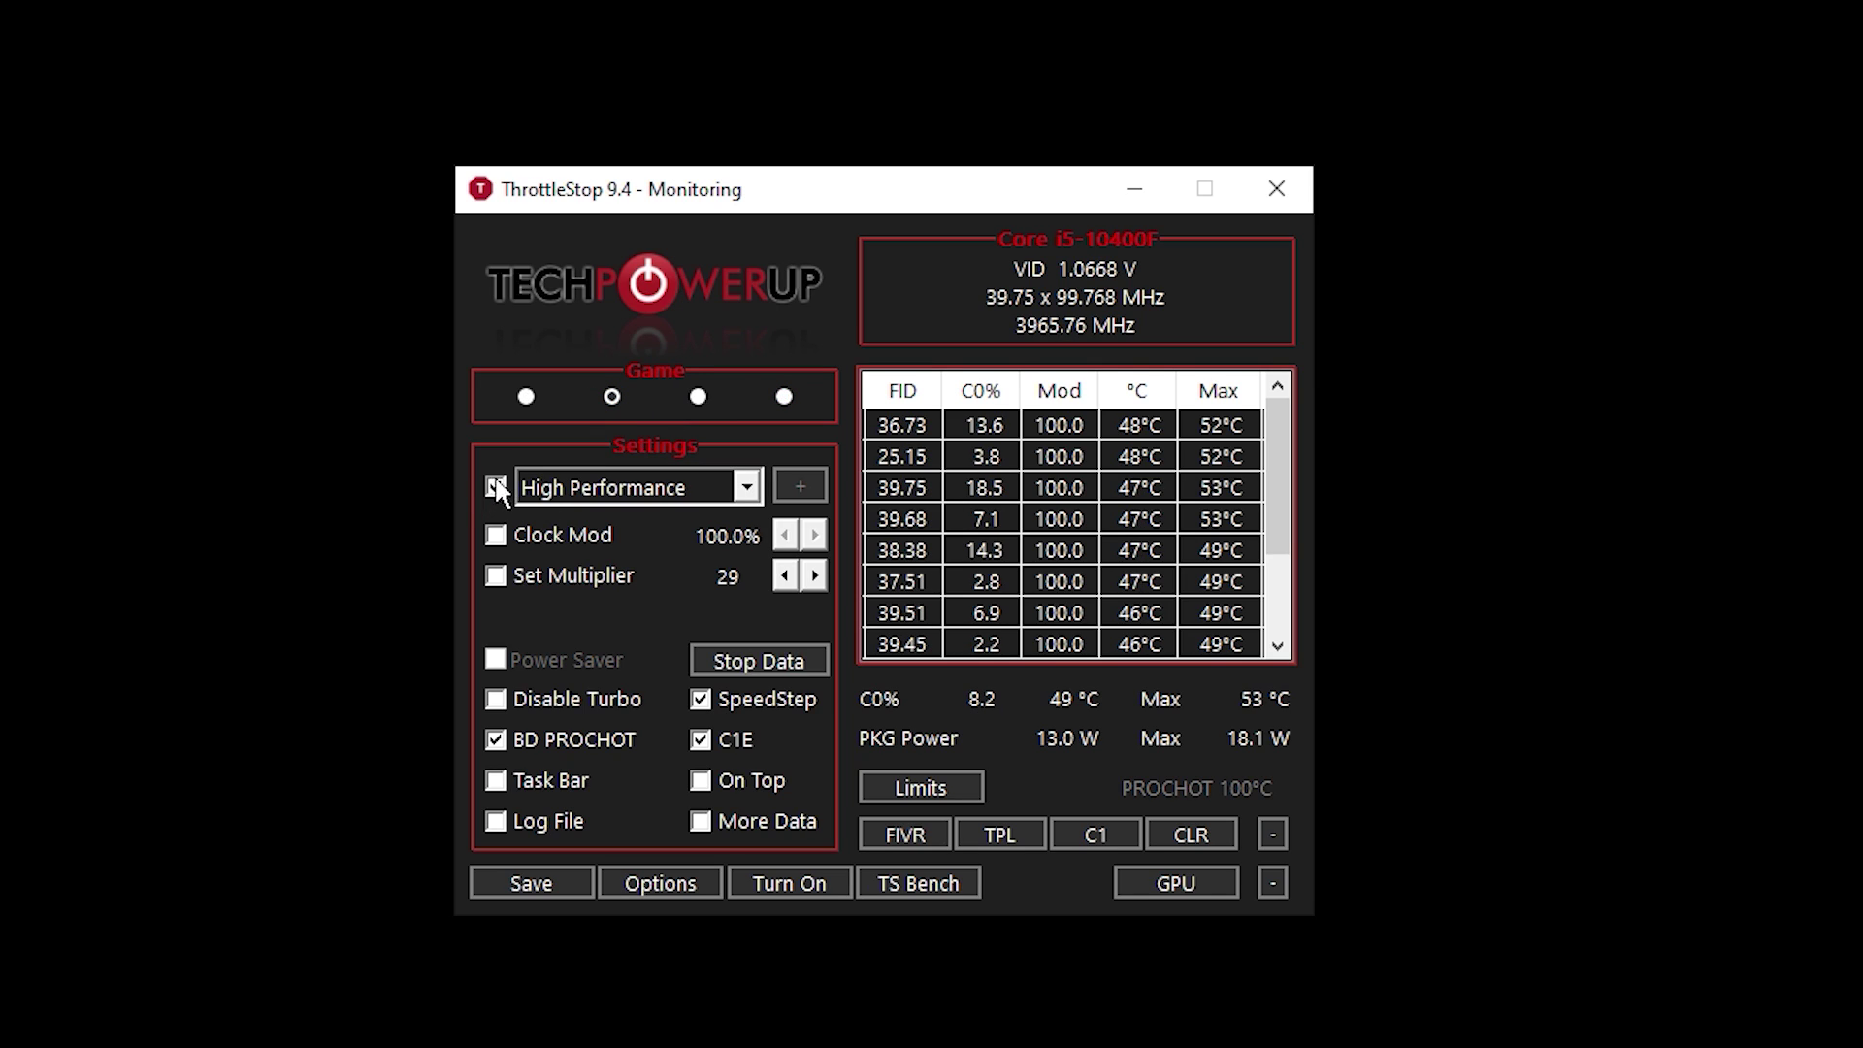
pyautogui.click(587, 487)
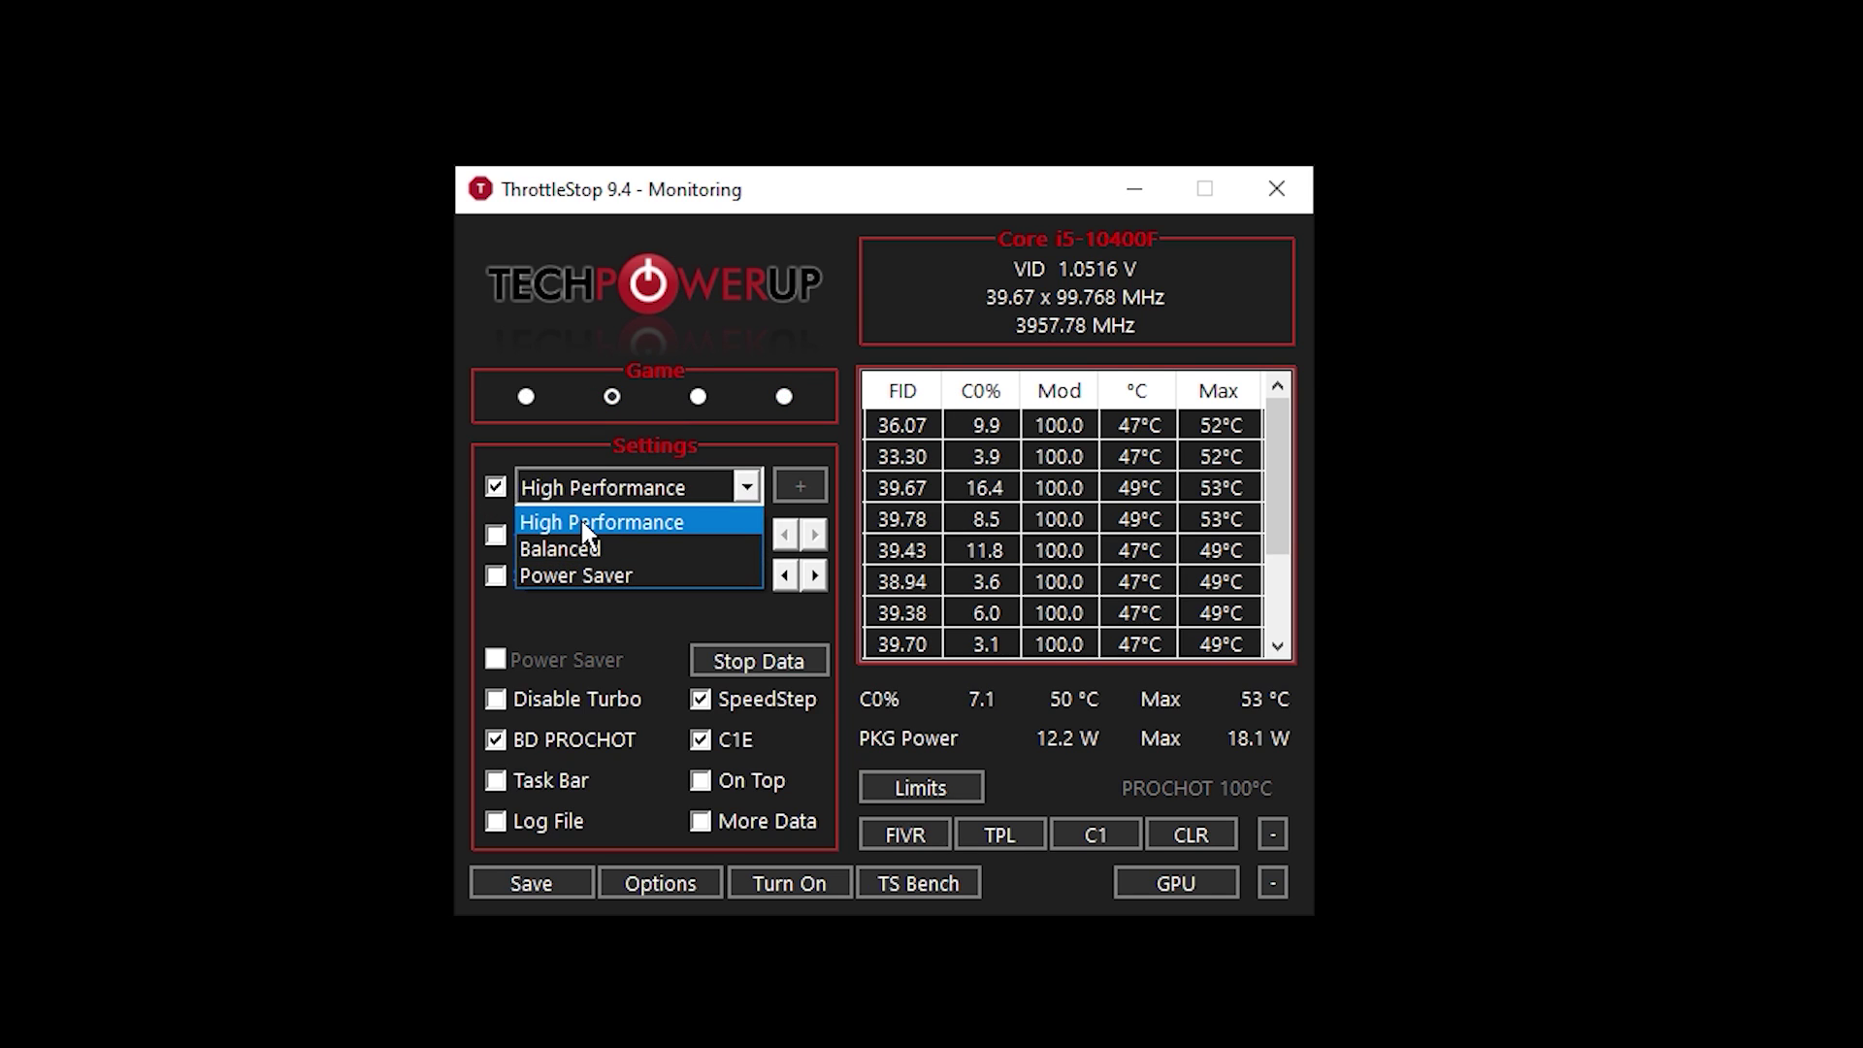
pyautogui.click(583, 523)
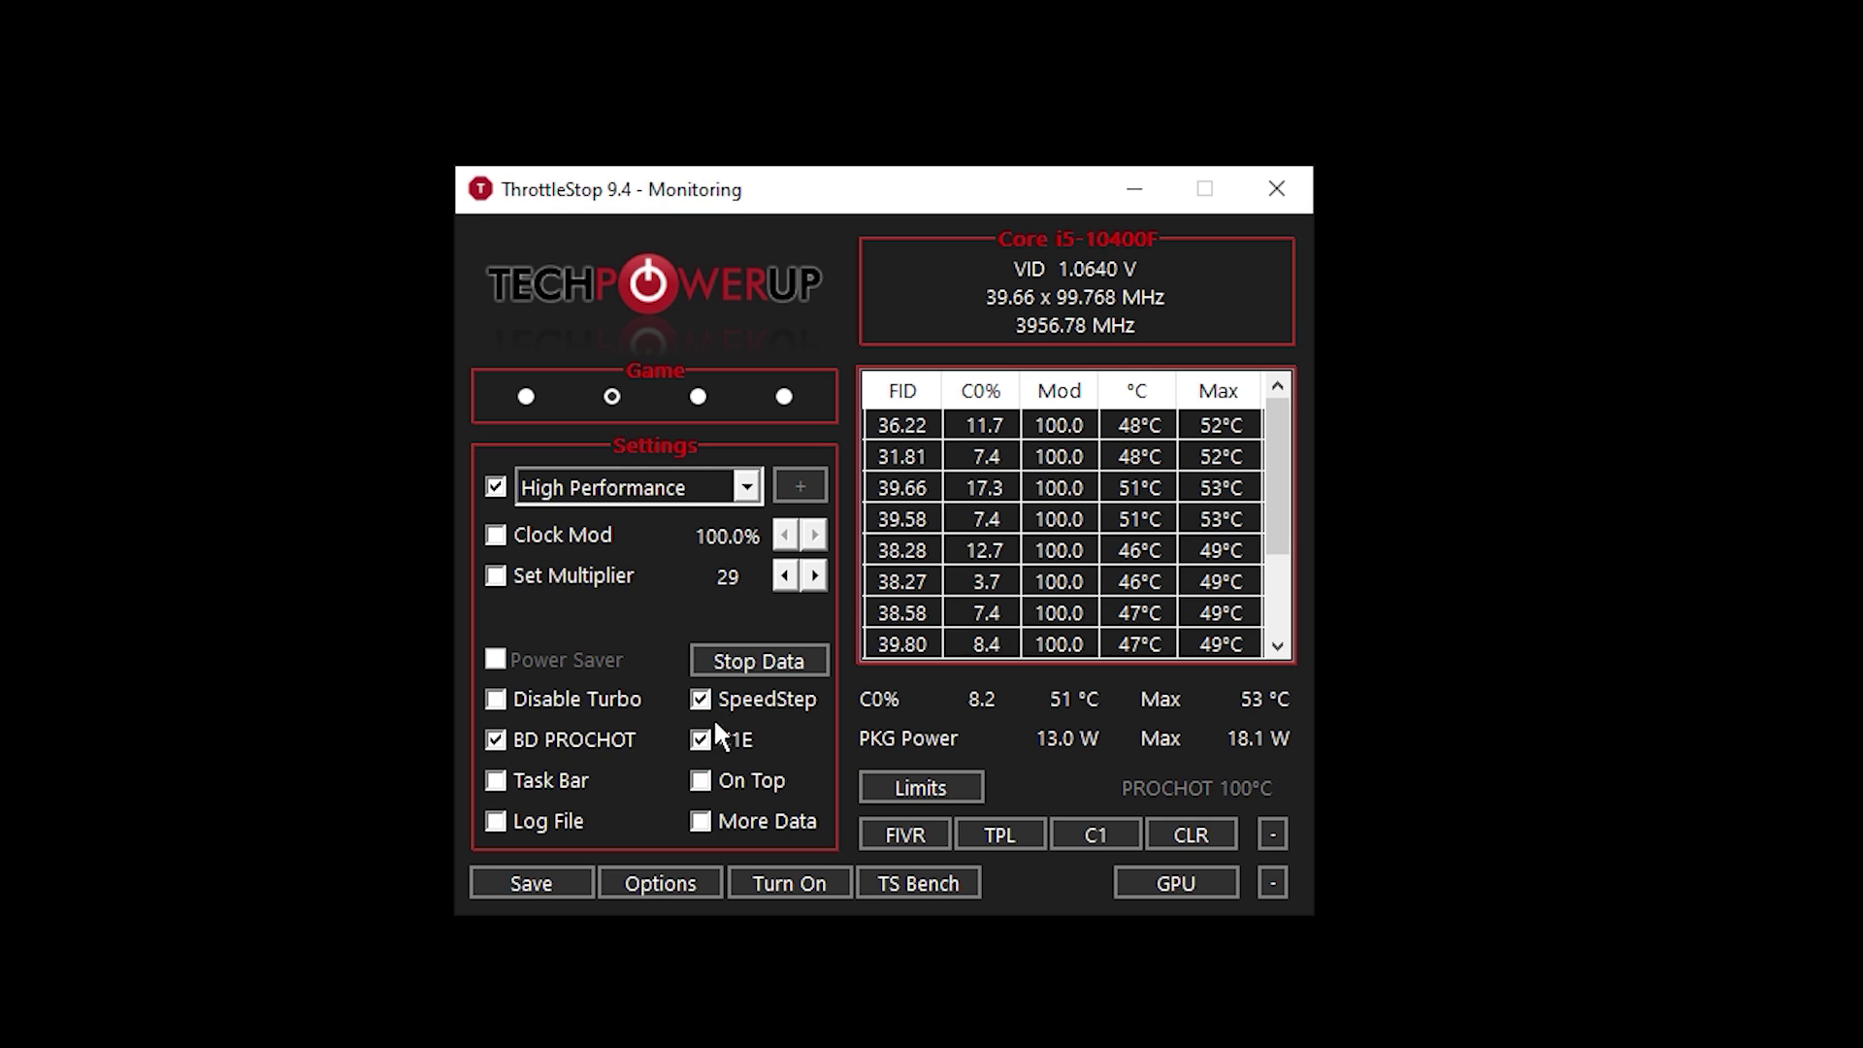
# Step: Save the ThrottleStop settings and try out switching ThrottleStop on and off
pyautogui.click(532, 881)
pyautogui.click(789, 883)
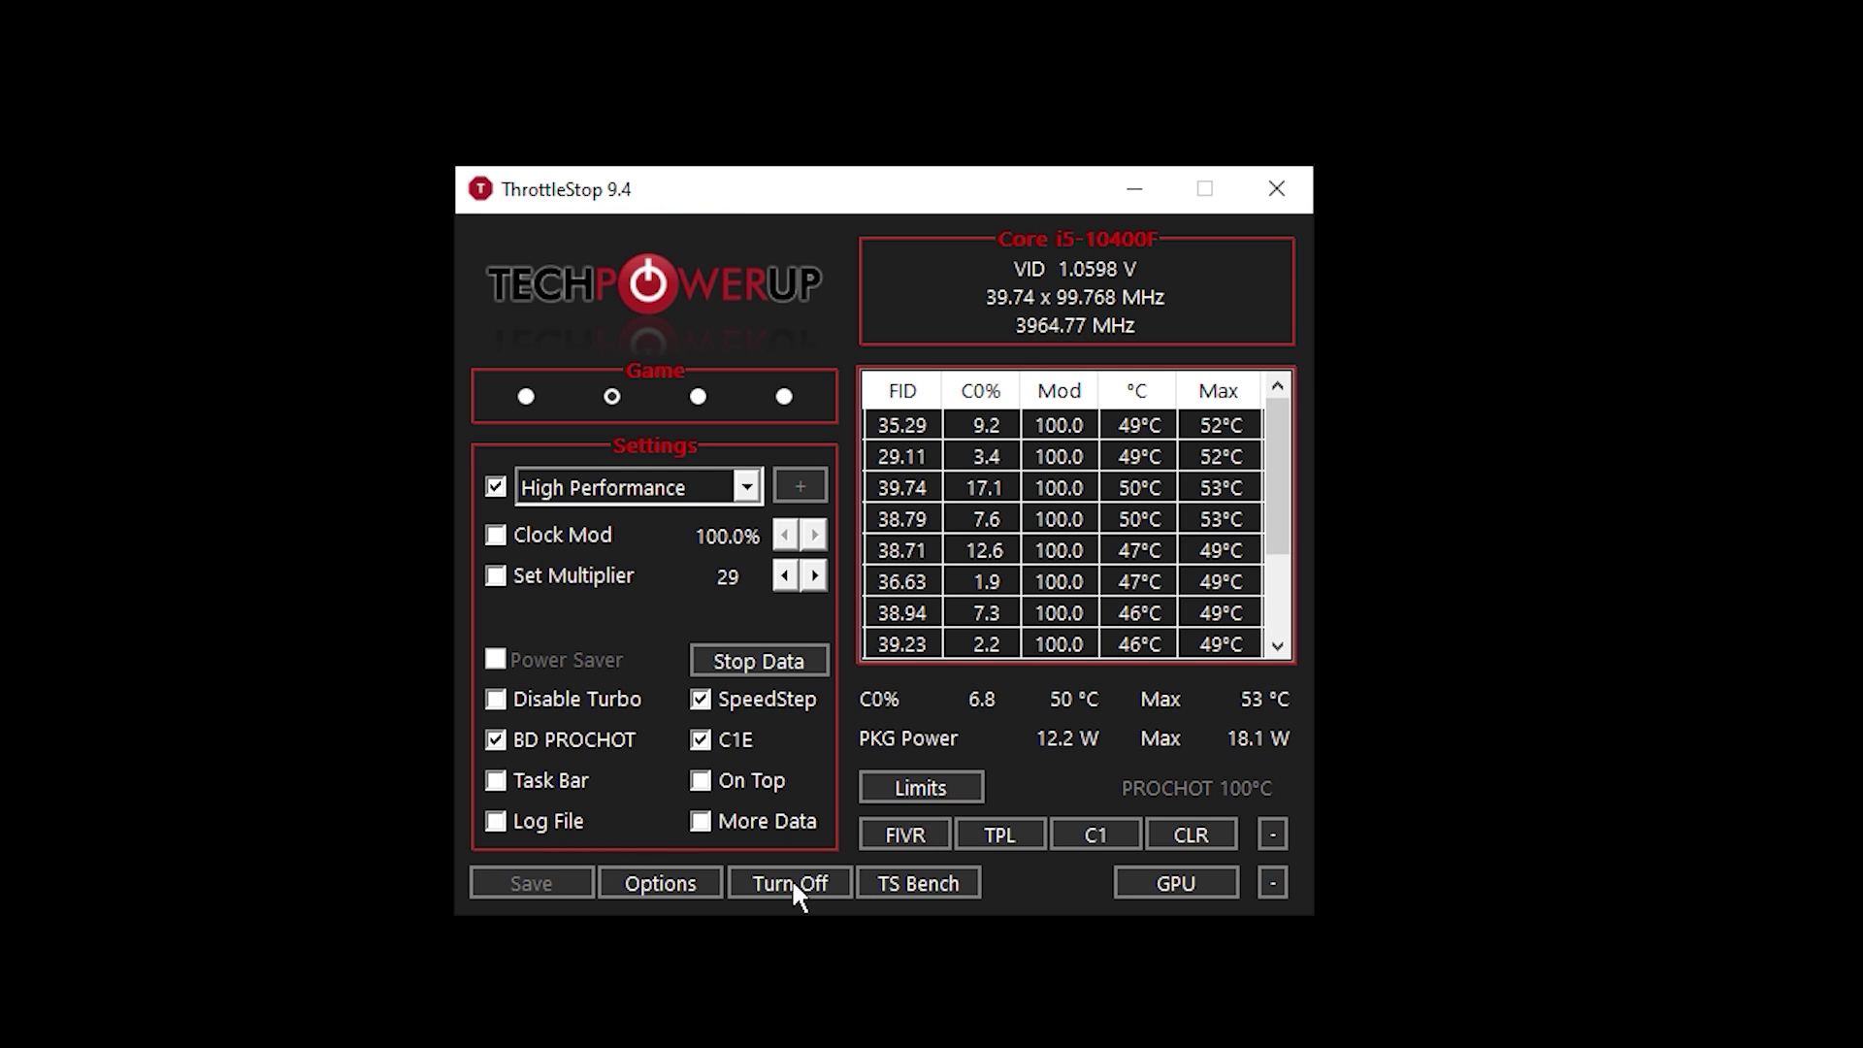
pyautogui.click(780, 883)
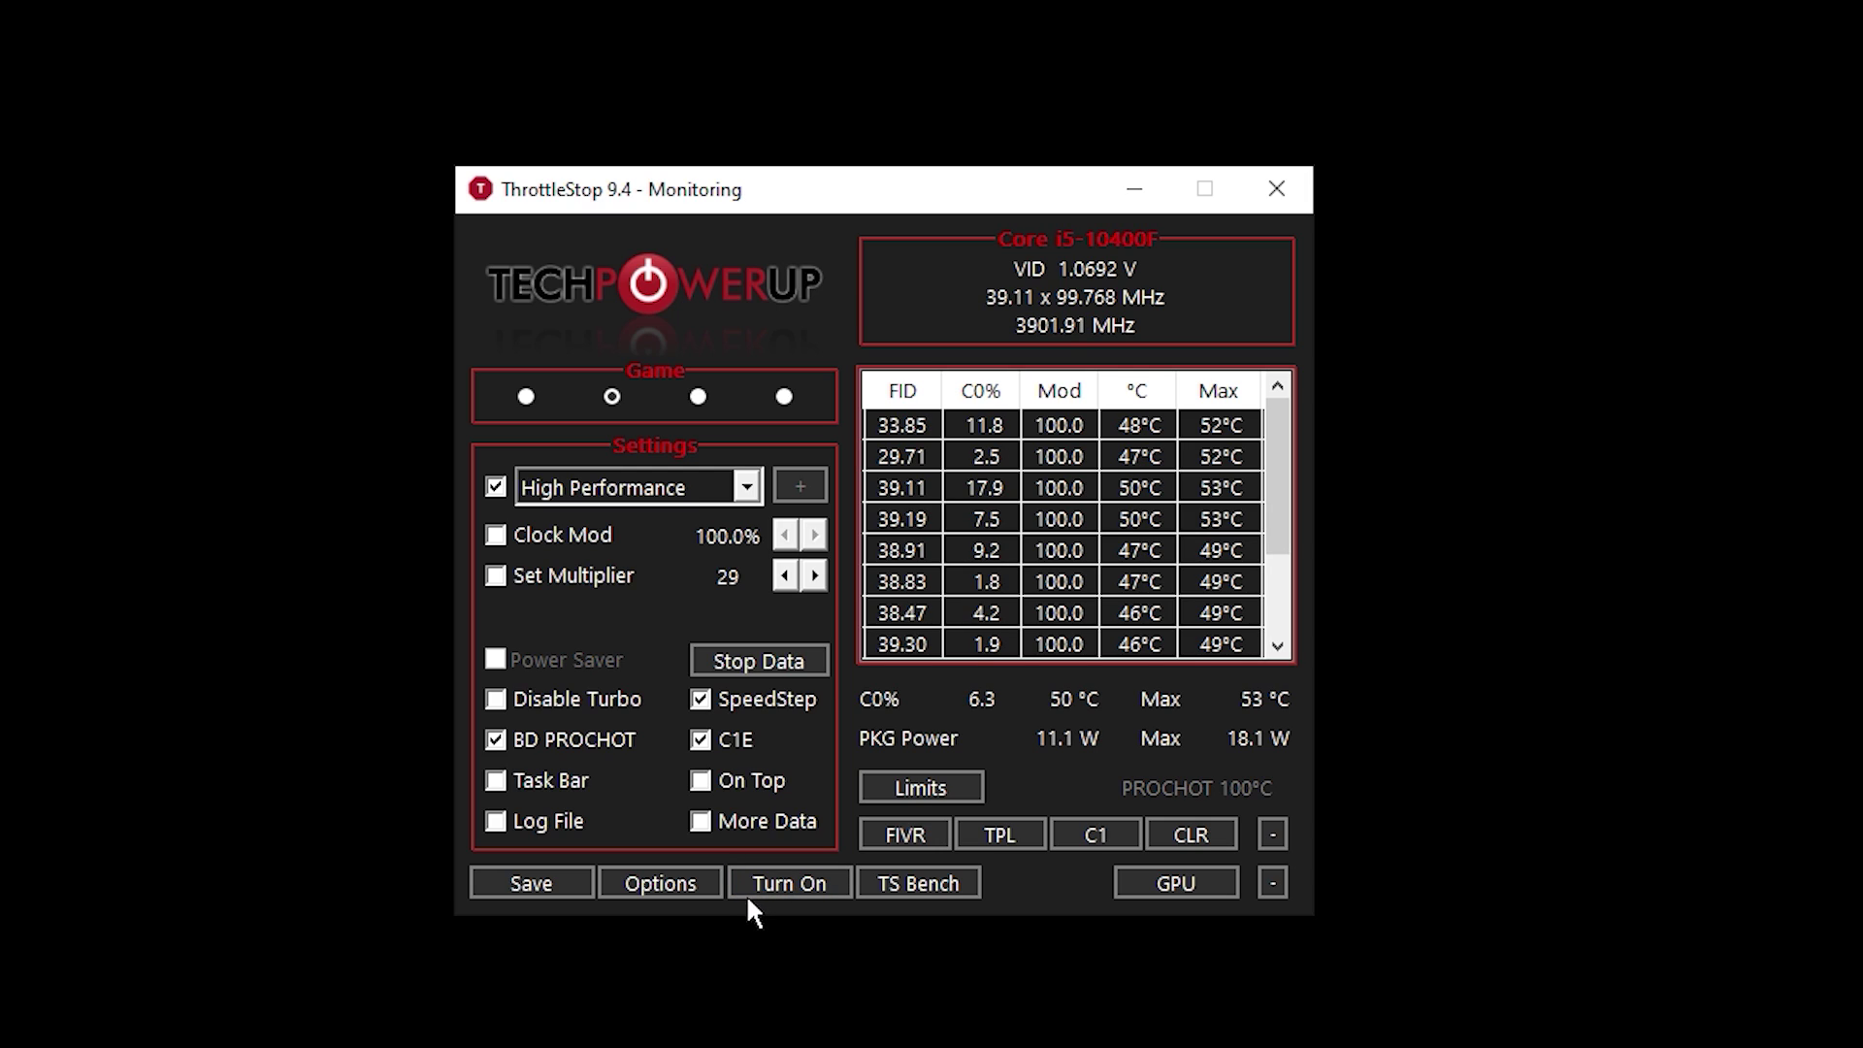
pyautogui.click(788, 881)
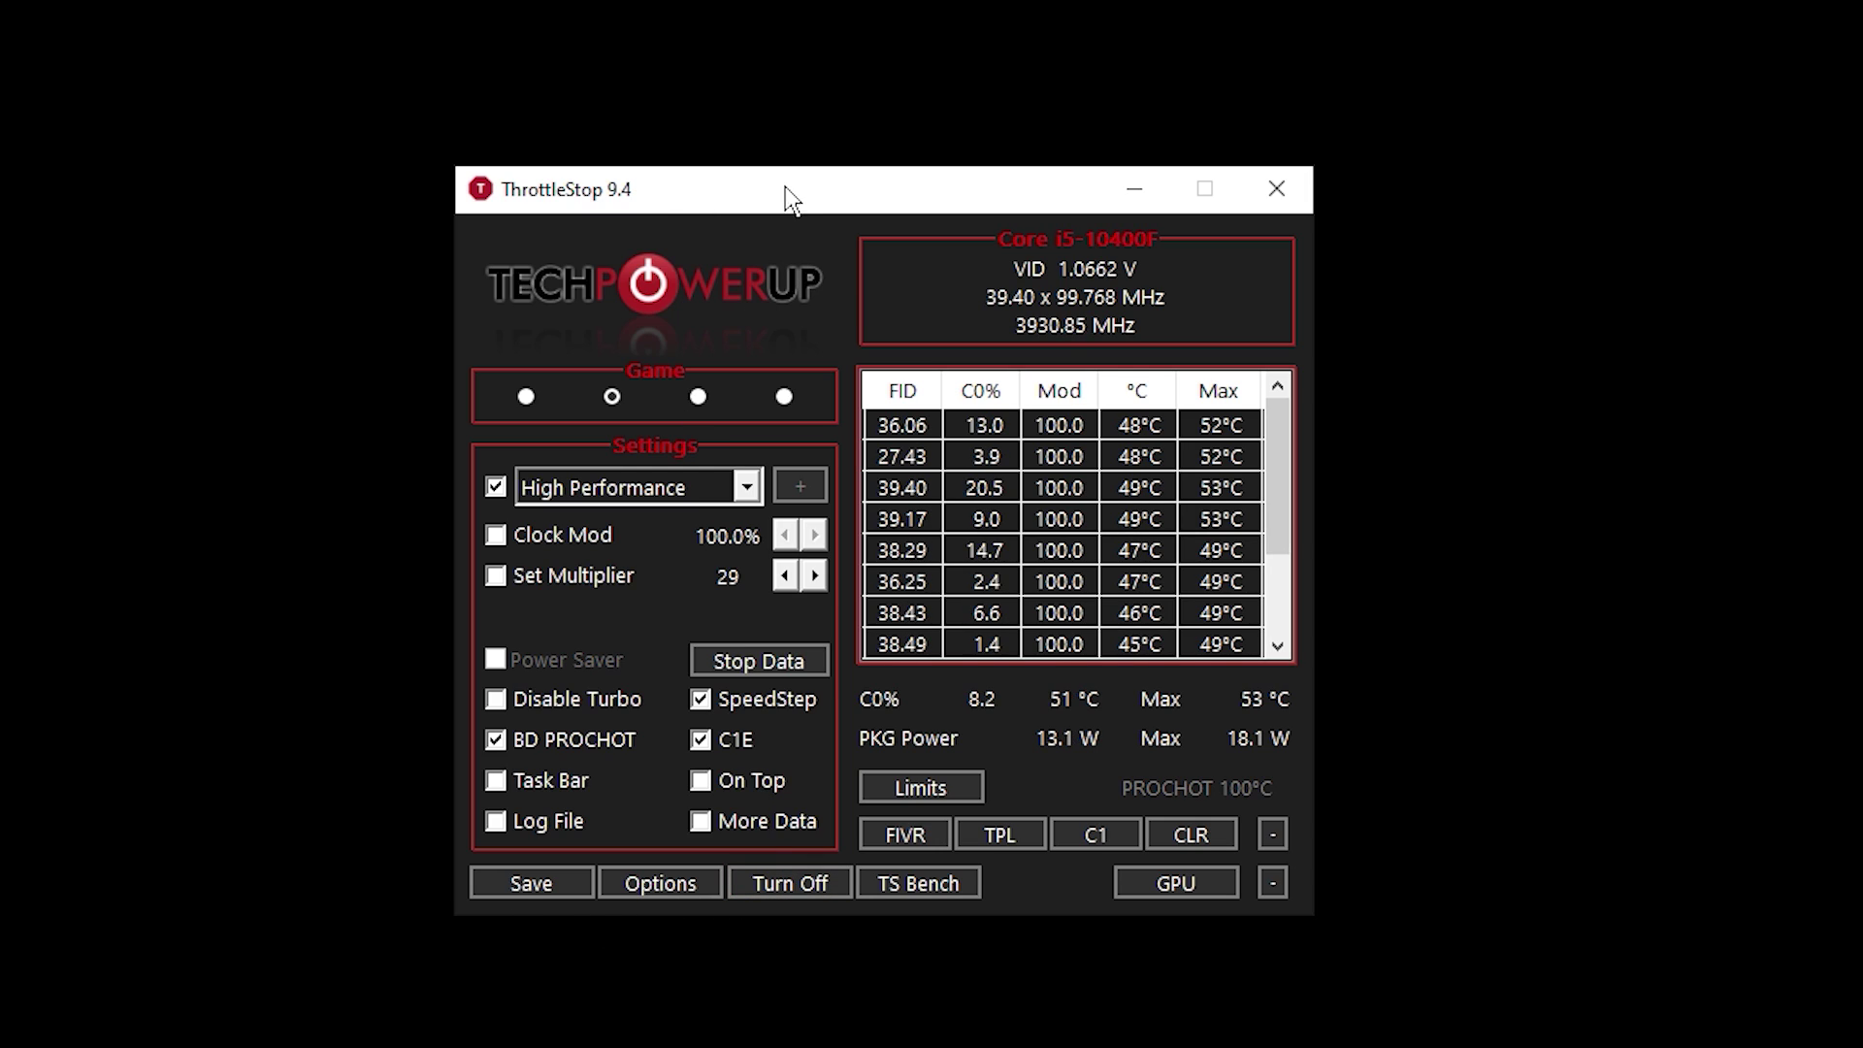
pyautogui.click(805, 883)
pyautogui.moveTo(854, 191); pyautogui.dragTo(970, 203)
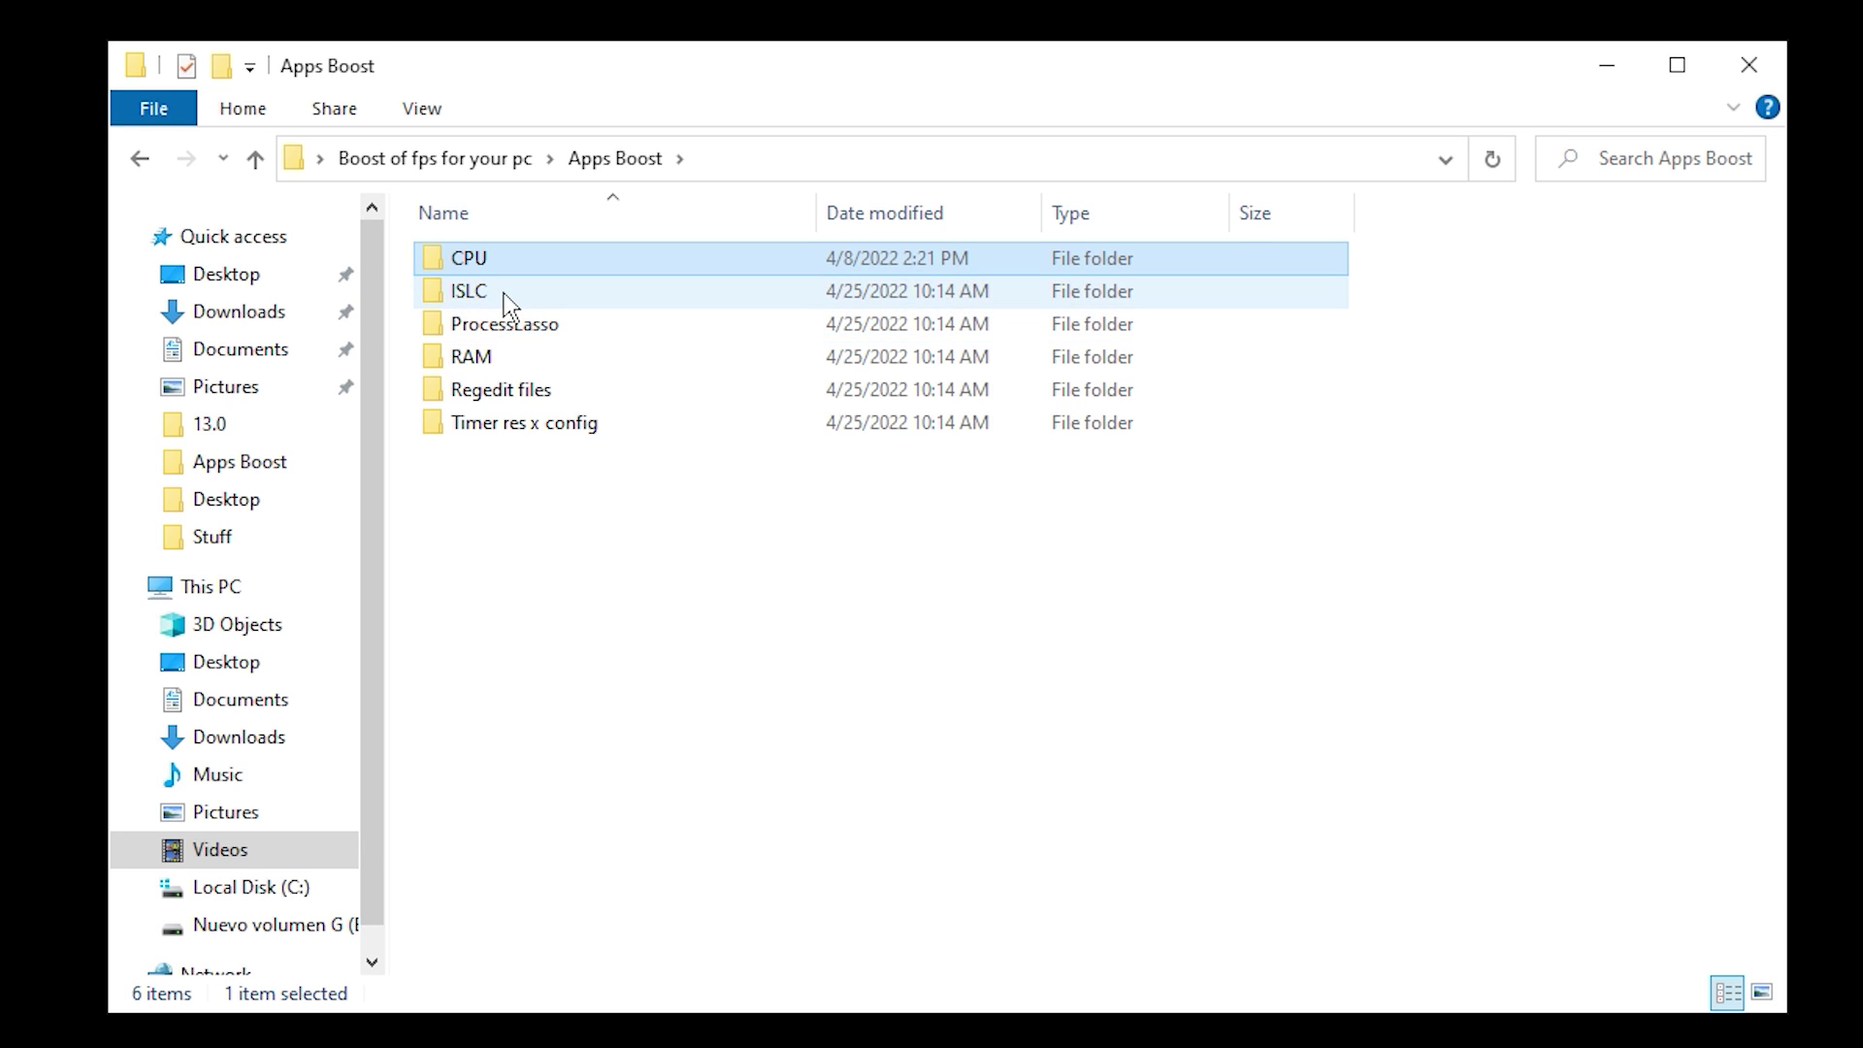
# Step: Open the ISLC folder inside Apps Boost and launch Intelligent standby list cleaner ISLC.exe
pyautogui.doubleClick(505, 295)
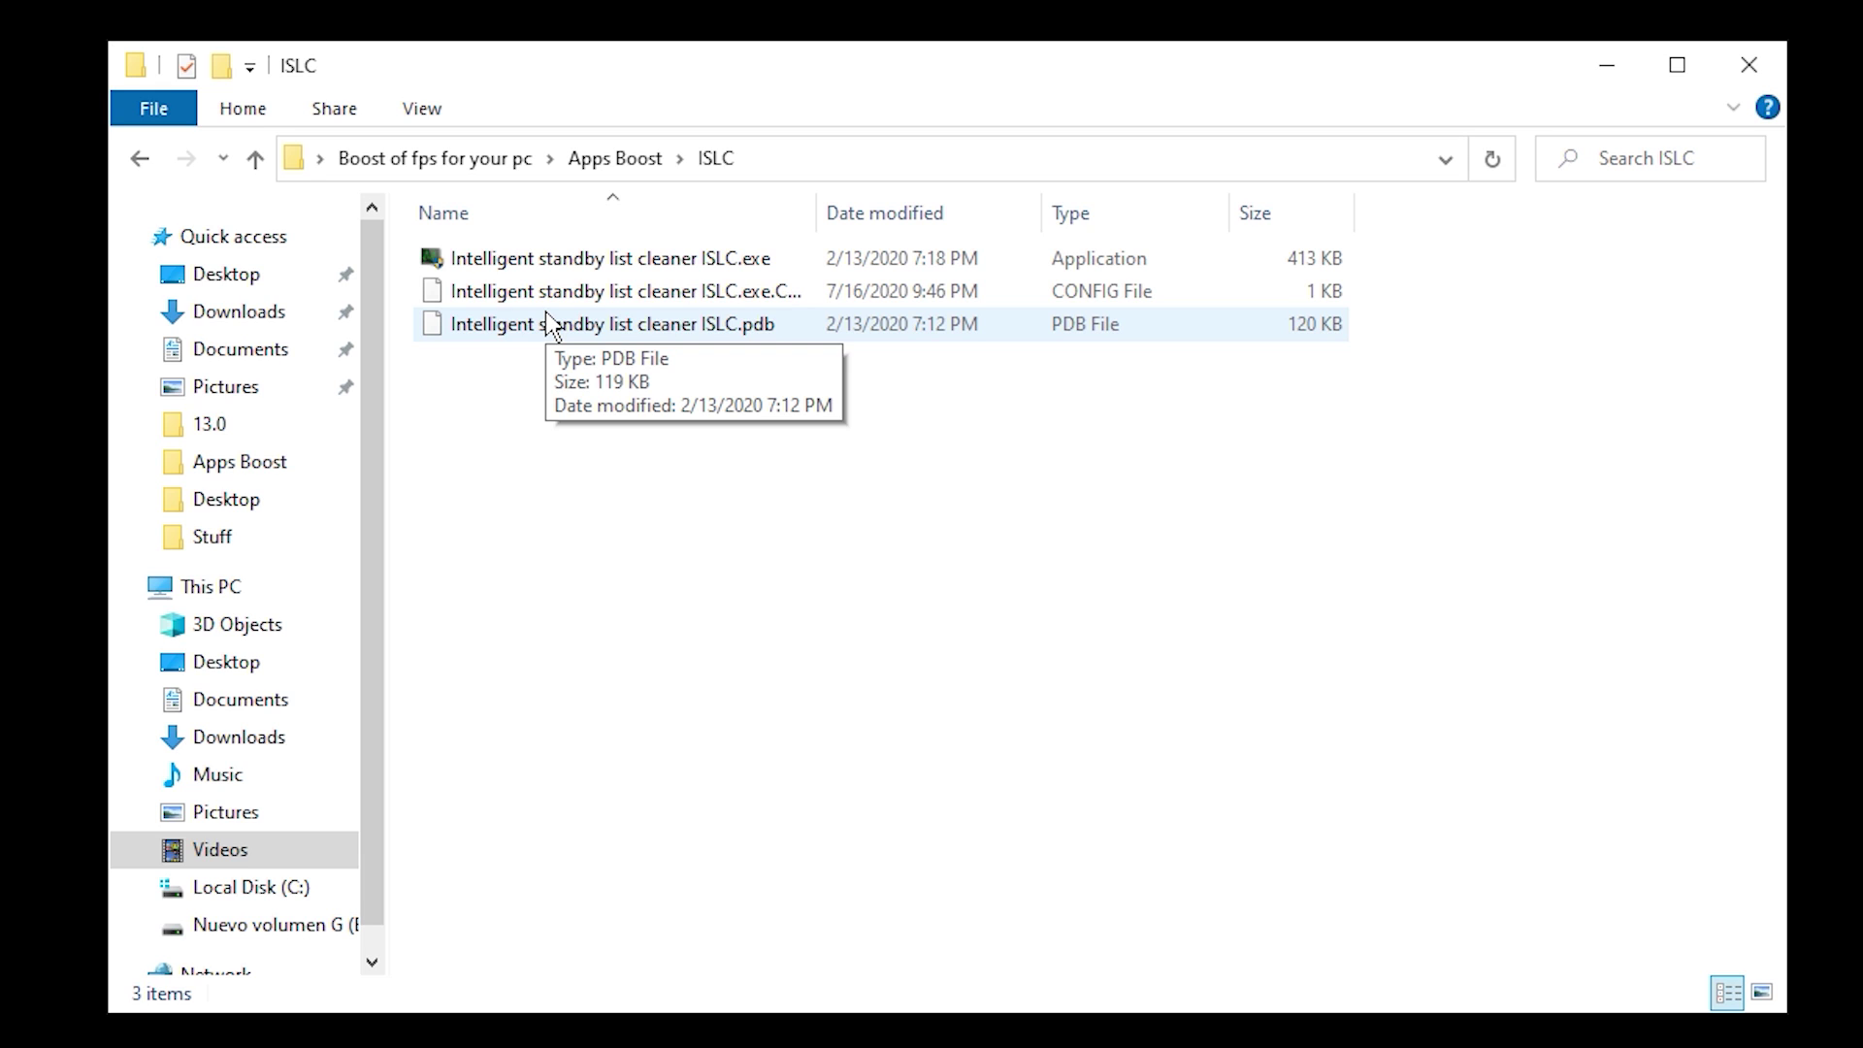
pyautogui.doubleClick(653, 258)
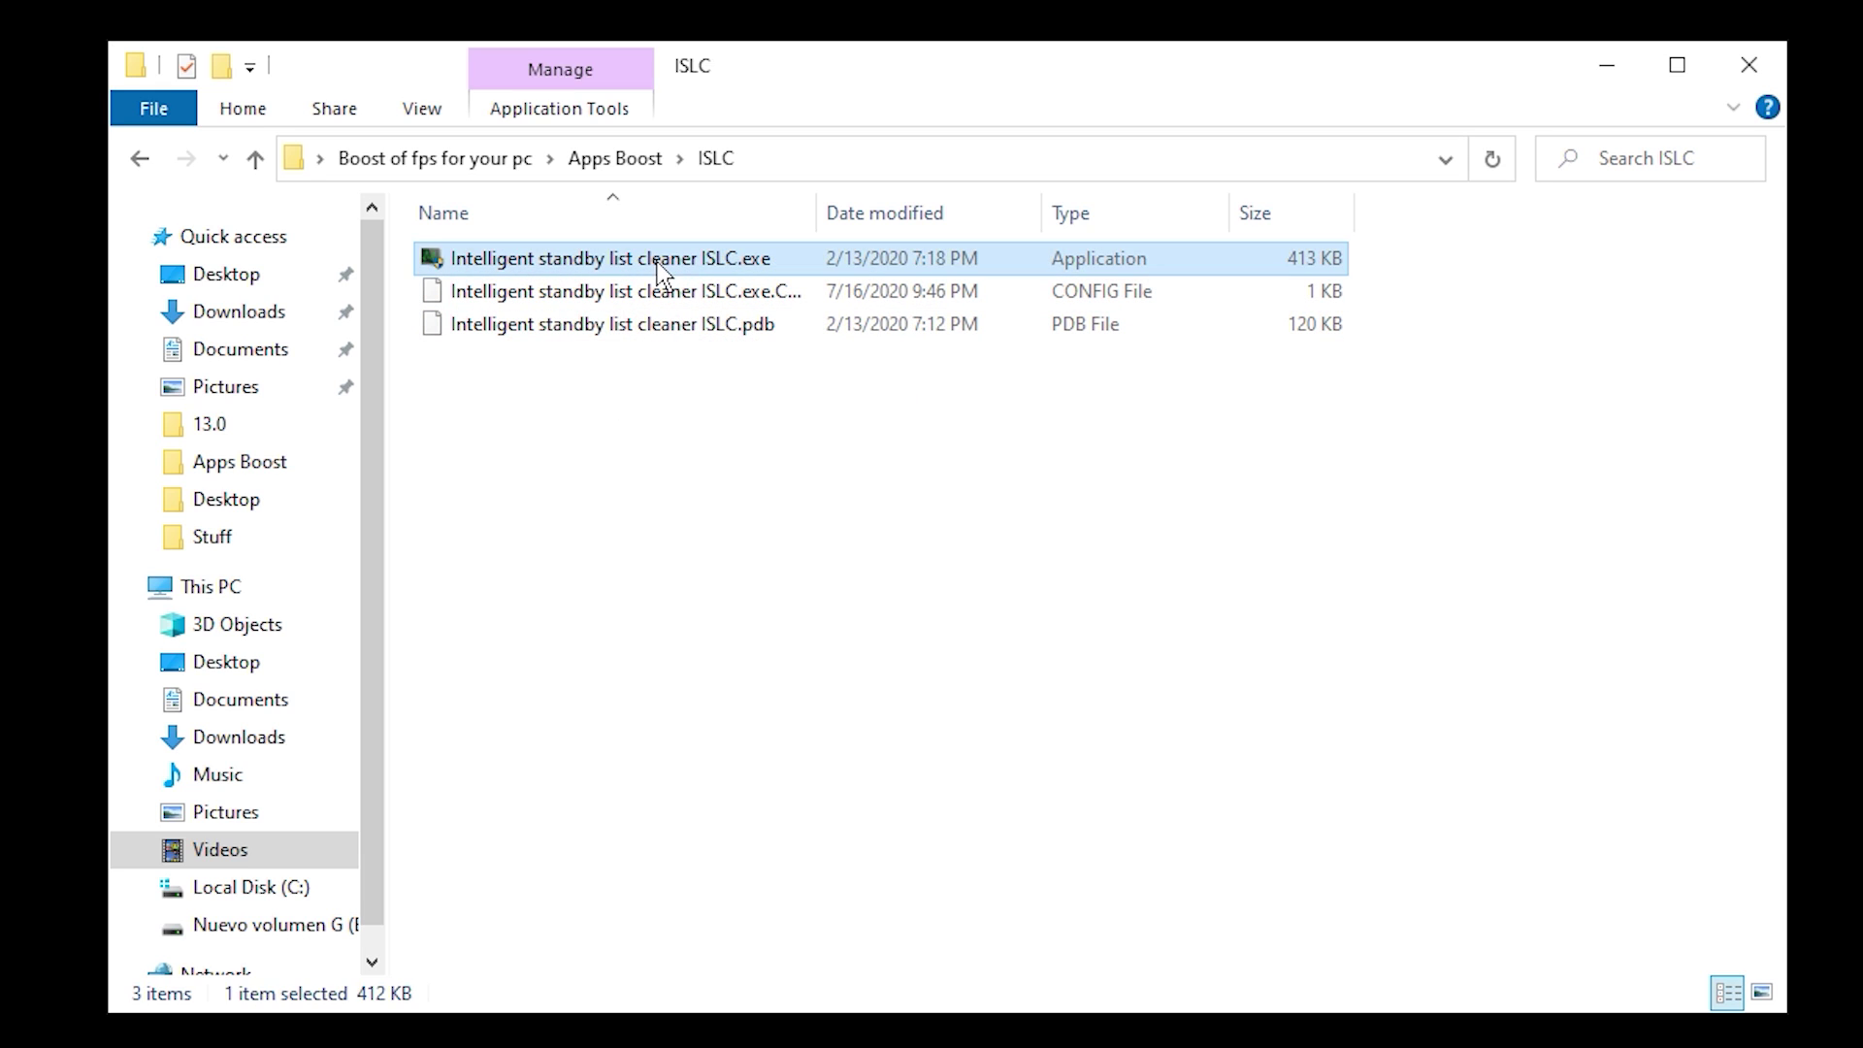
pyautogui.click(690, 740)
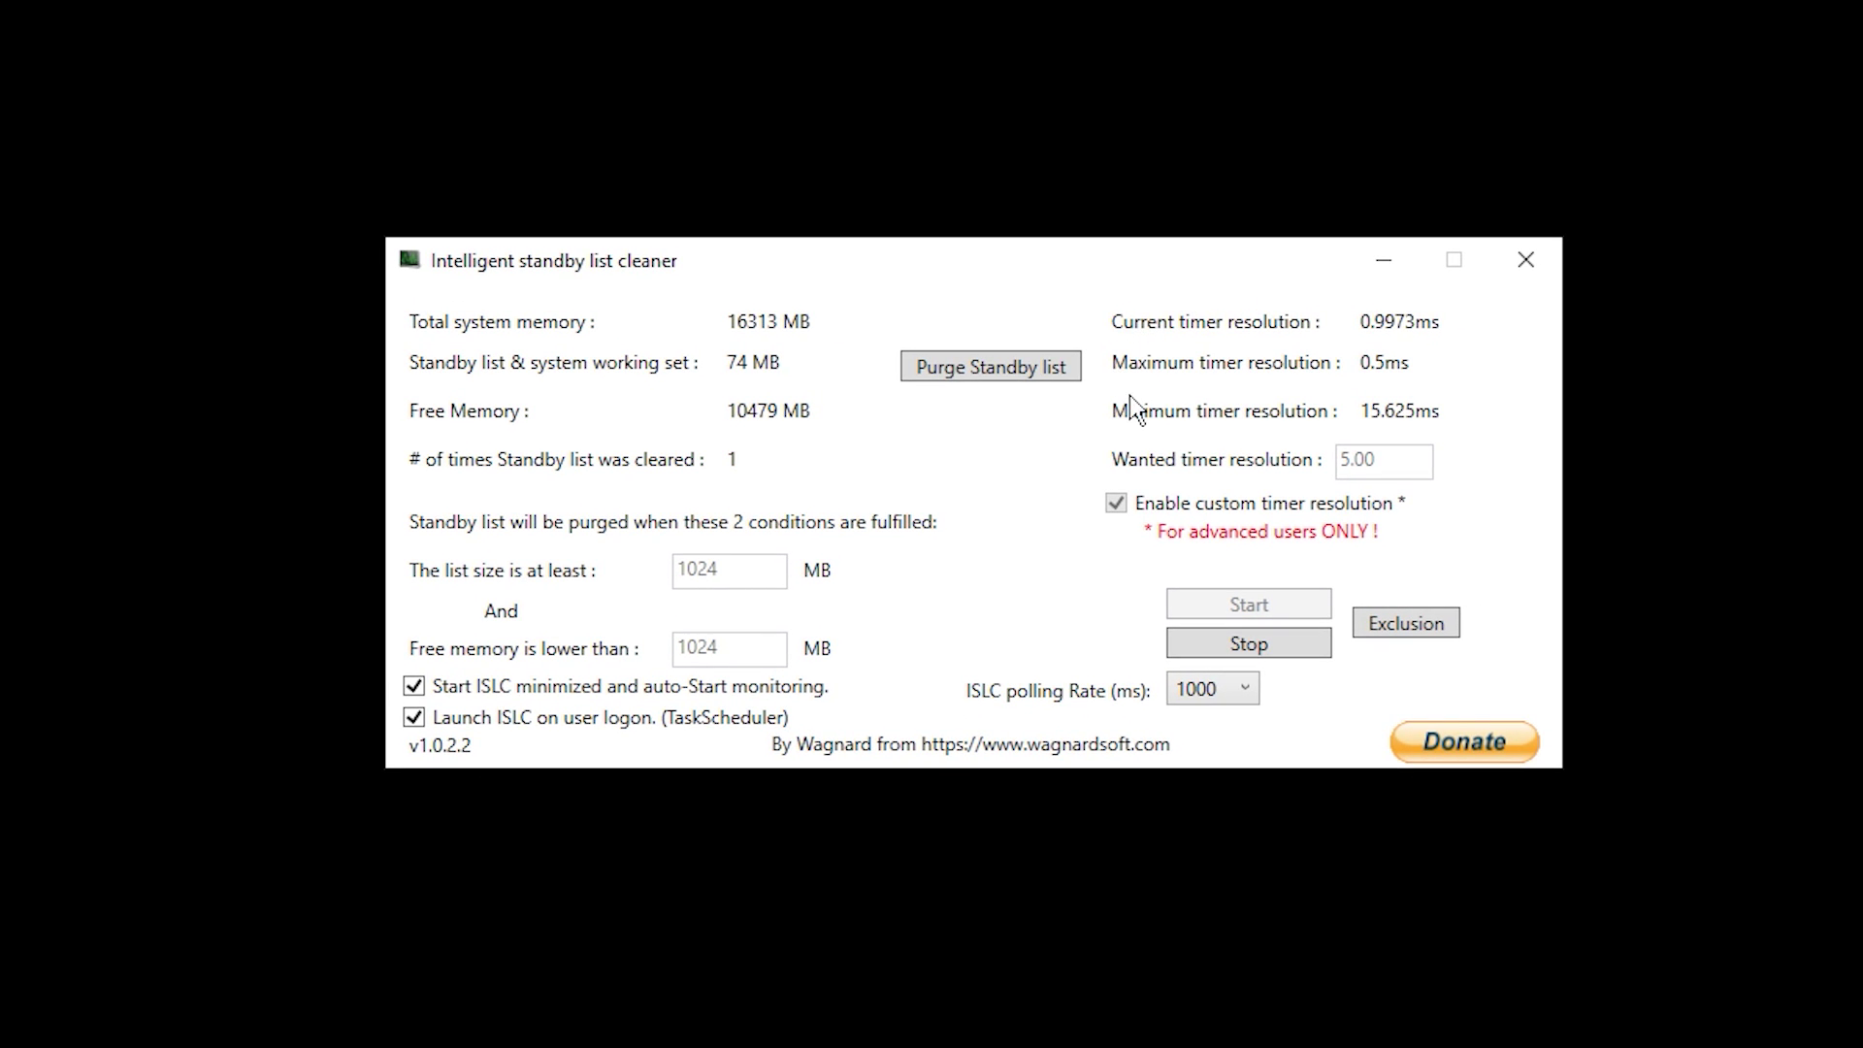
# Step: Stop the standby list monitoring and set the wanted timer resolution to 0.50
pyautogui.moveTo(1038, 263); pyautogui.dragTo(957, 236)
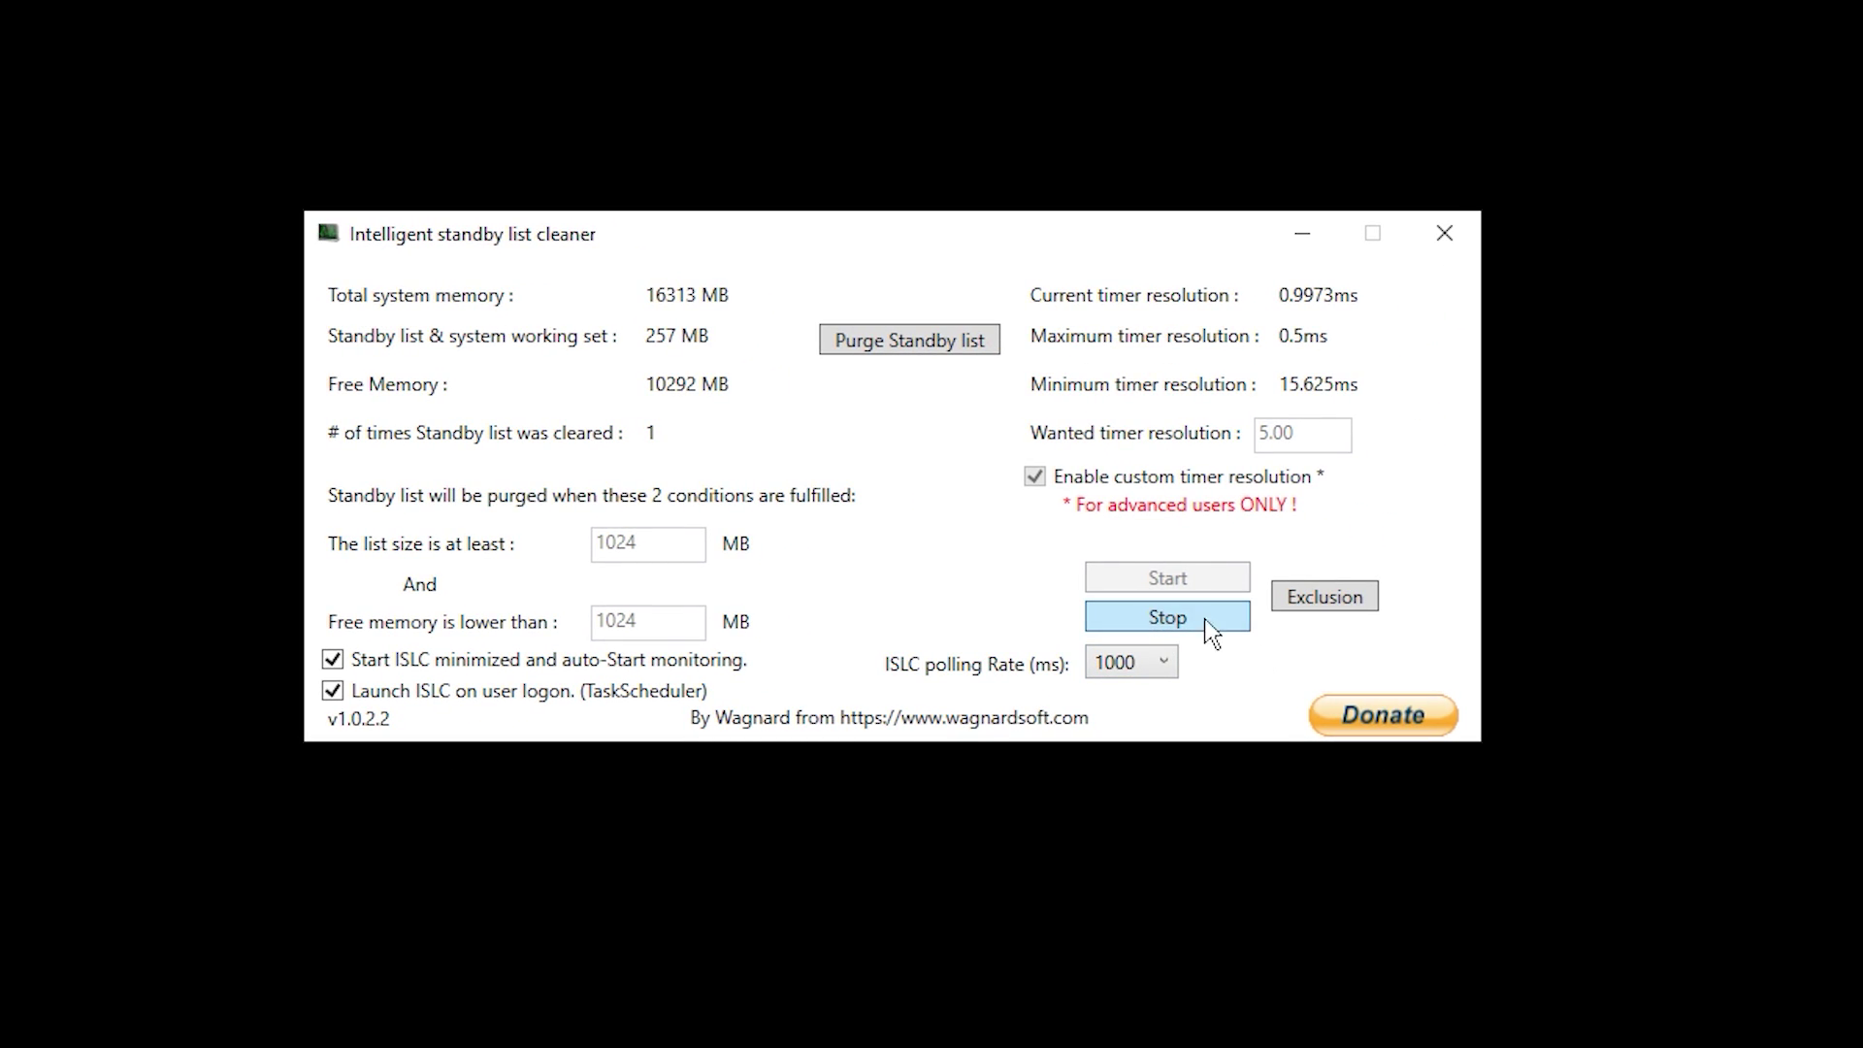
pyautogui.click(1231, 627)
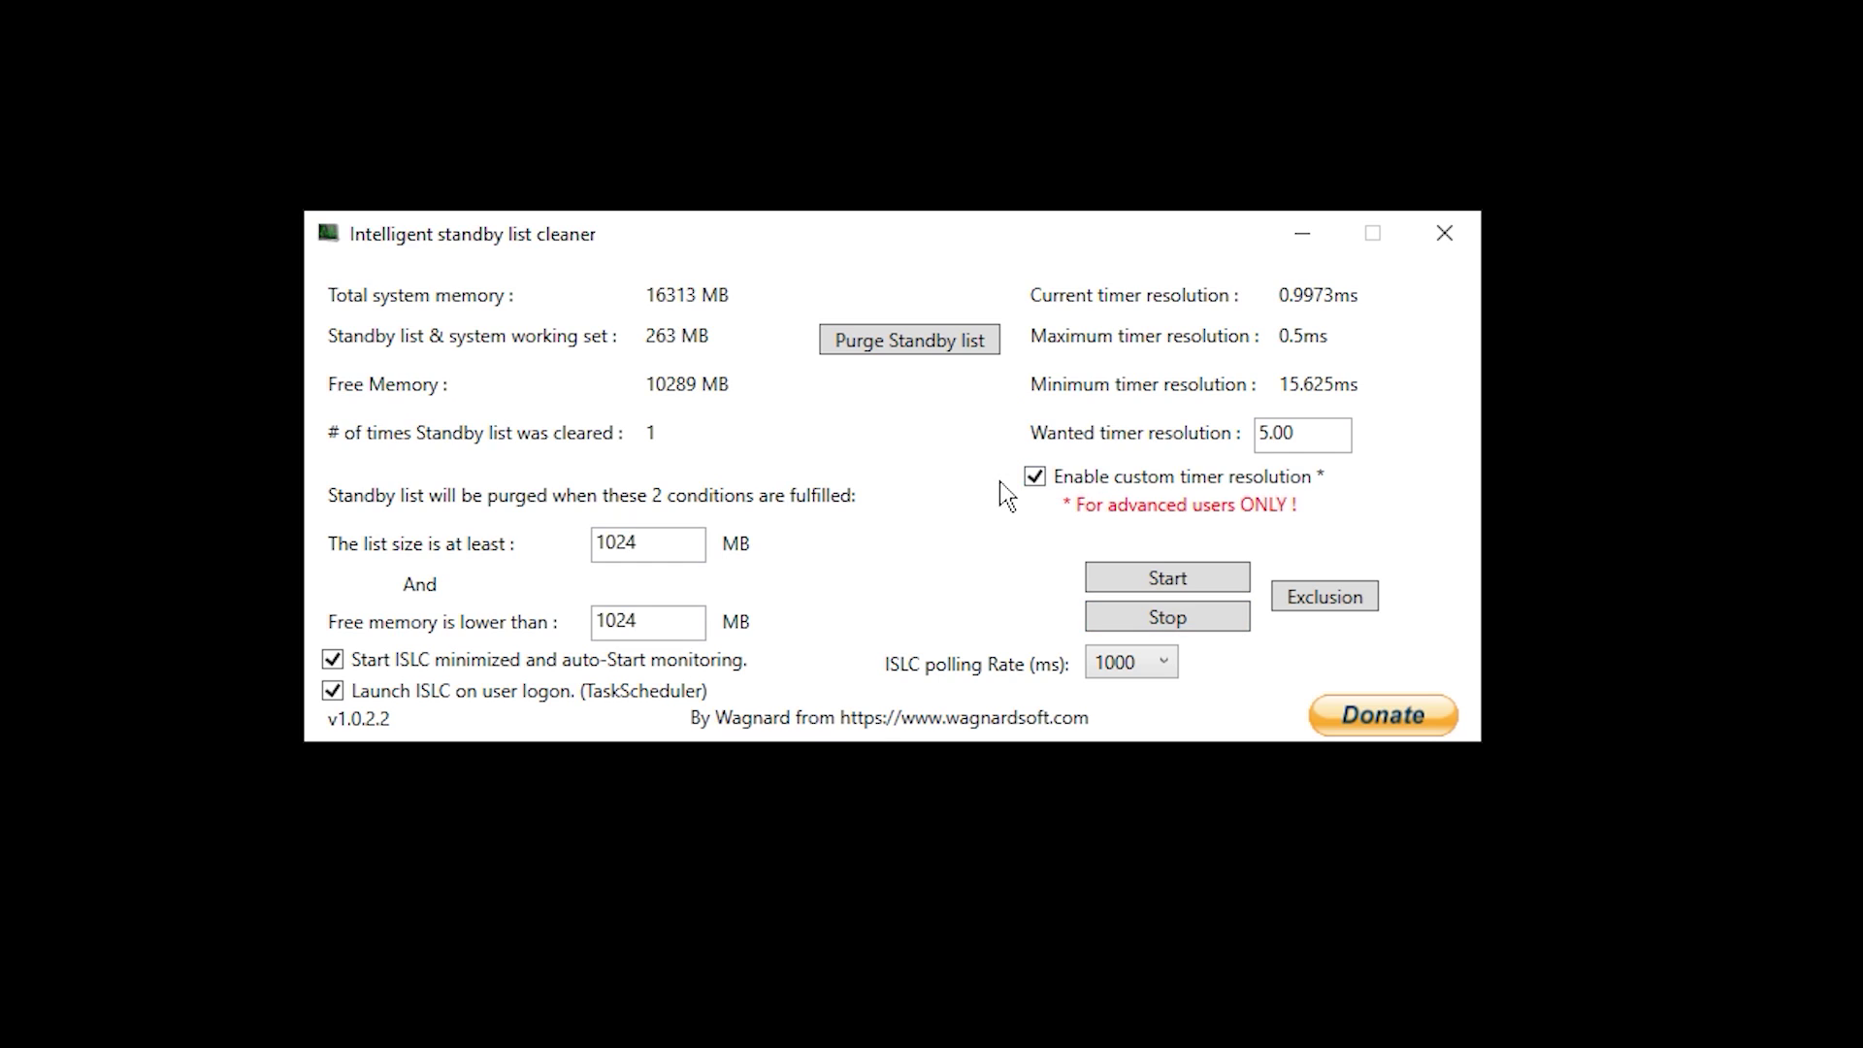
pyautogui.doubleClick(1347, 436)
pyautogui.write('0.50')
pyautogui.moveTo(1134, 229); pyautogui.dragTo(1134, 216)
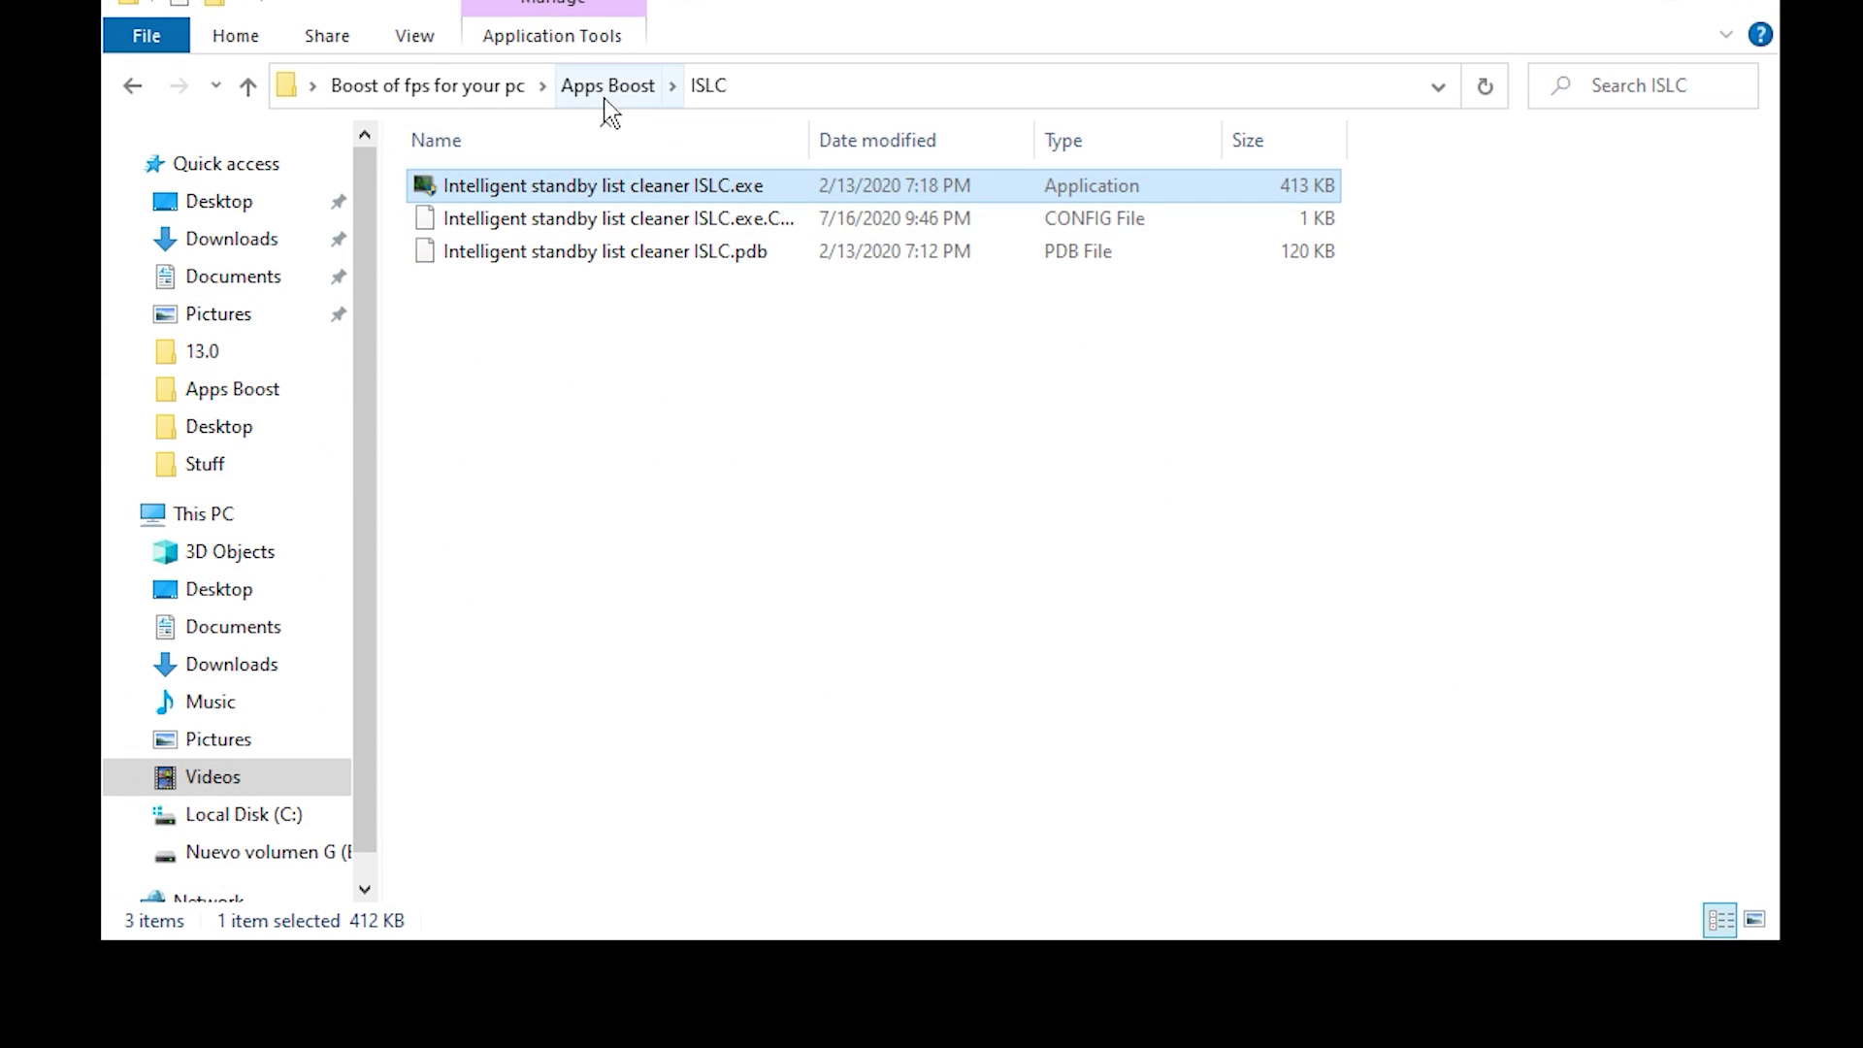
# Step: Open the Timer res x config folder inside Apps Boost and launch Timer Resolution.exe
pyautogui.click(606, 87)
pyautogui.doubleClick(521, 345)
pyautogui.doubleClick(562, 225)
pyautogui.press('Escape')
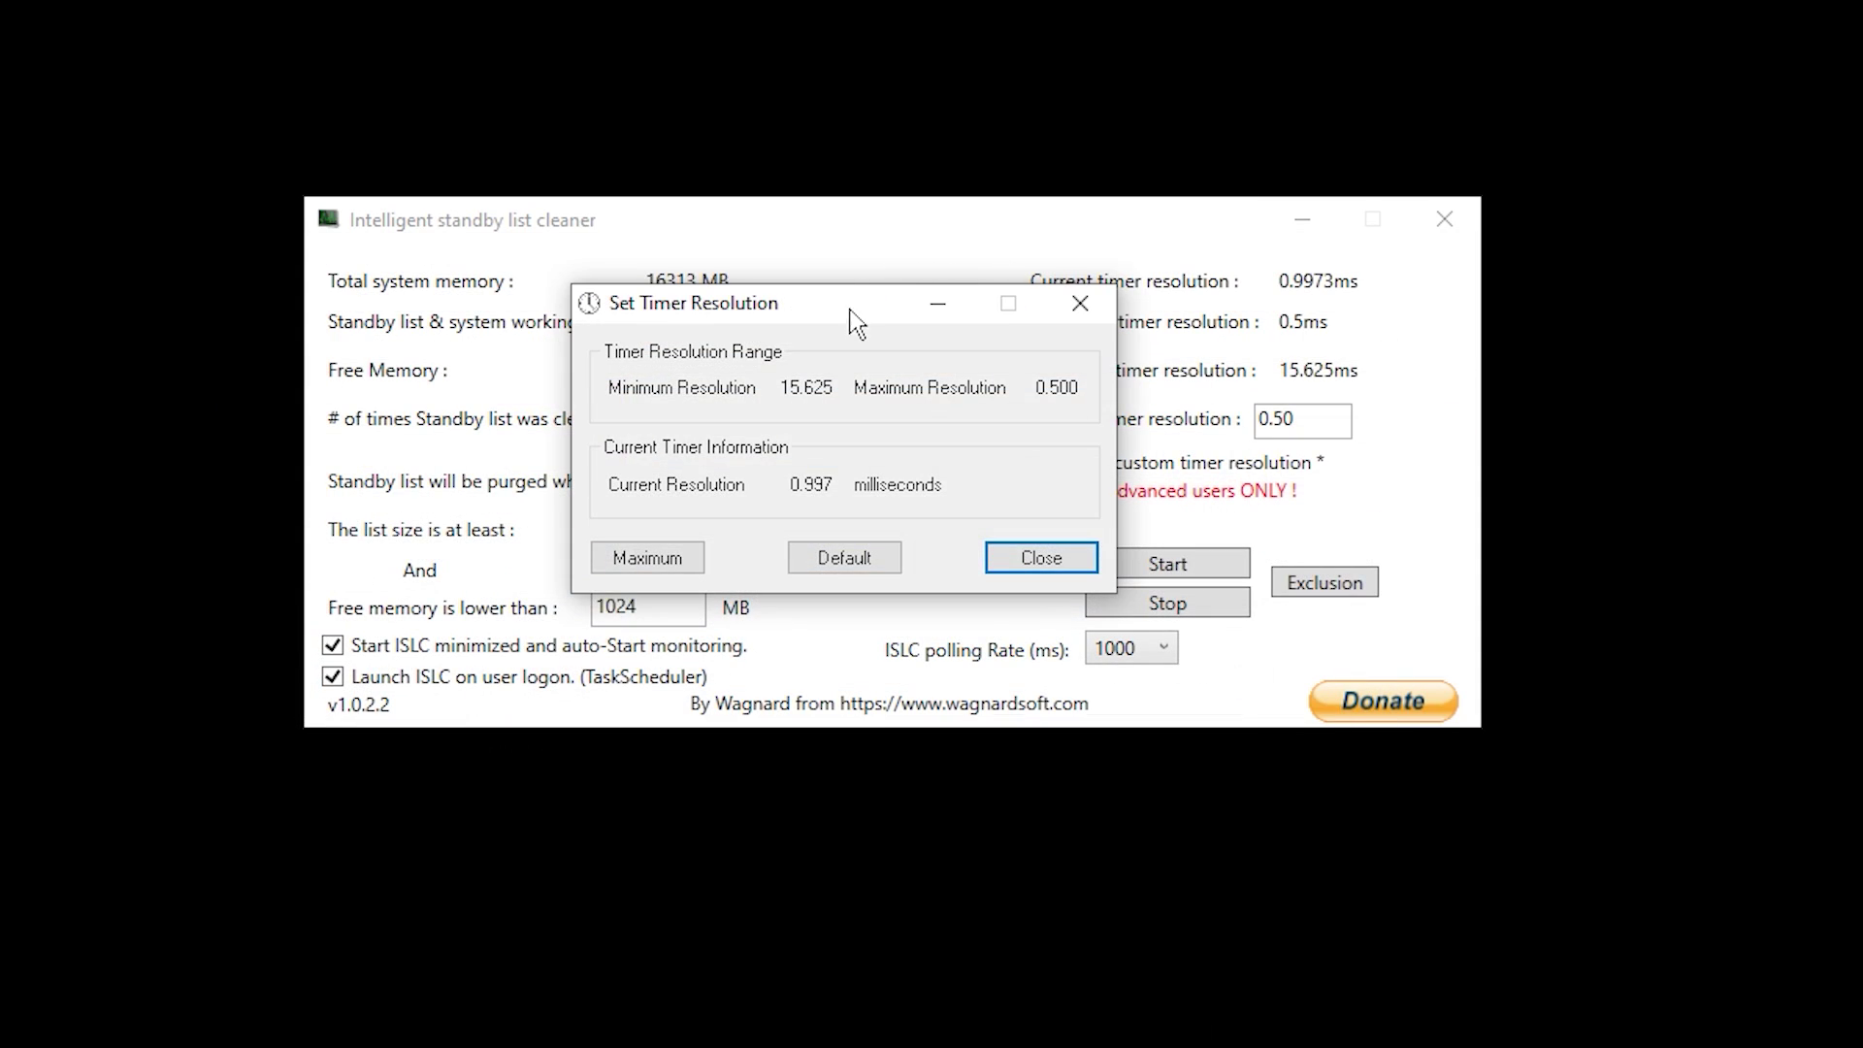
# Step: Try the Maximum timer resolution beside the standby list cleaner and return it to Default
pyautogui.moveTo(878, 325); pyautogui.dragTo(1232, 354)
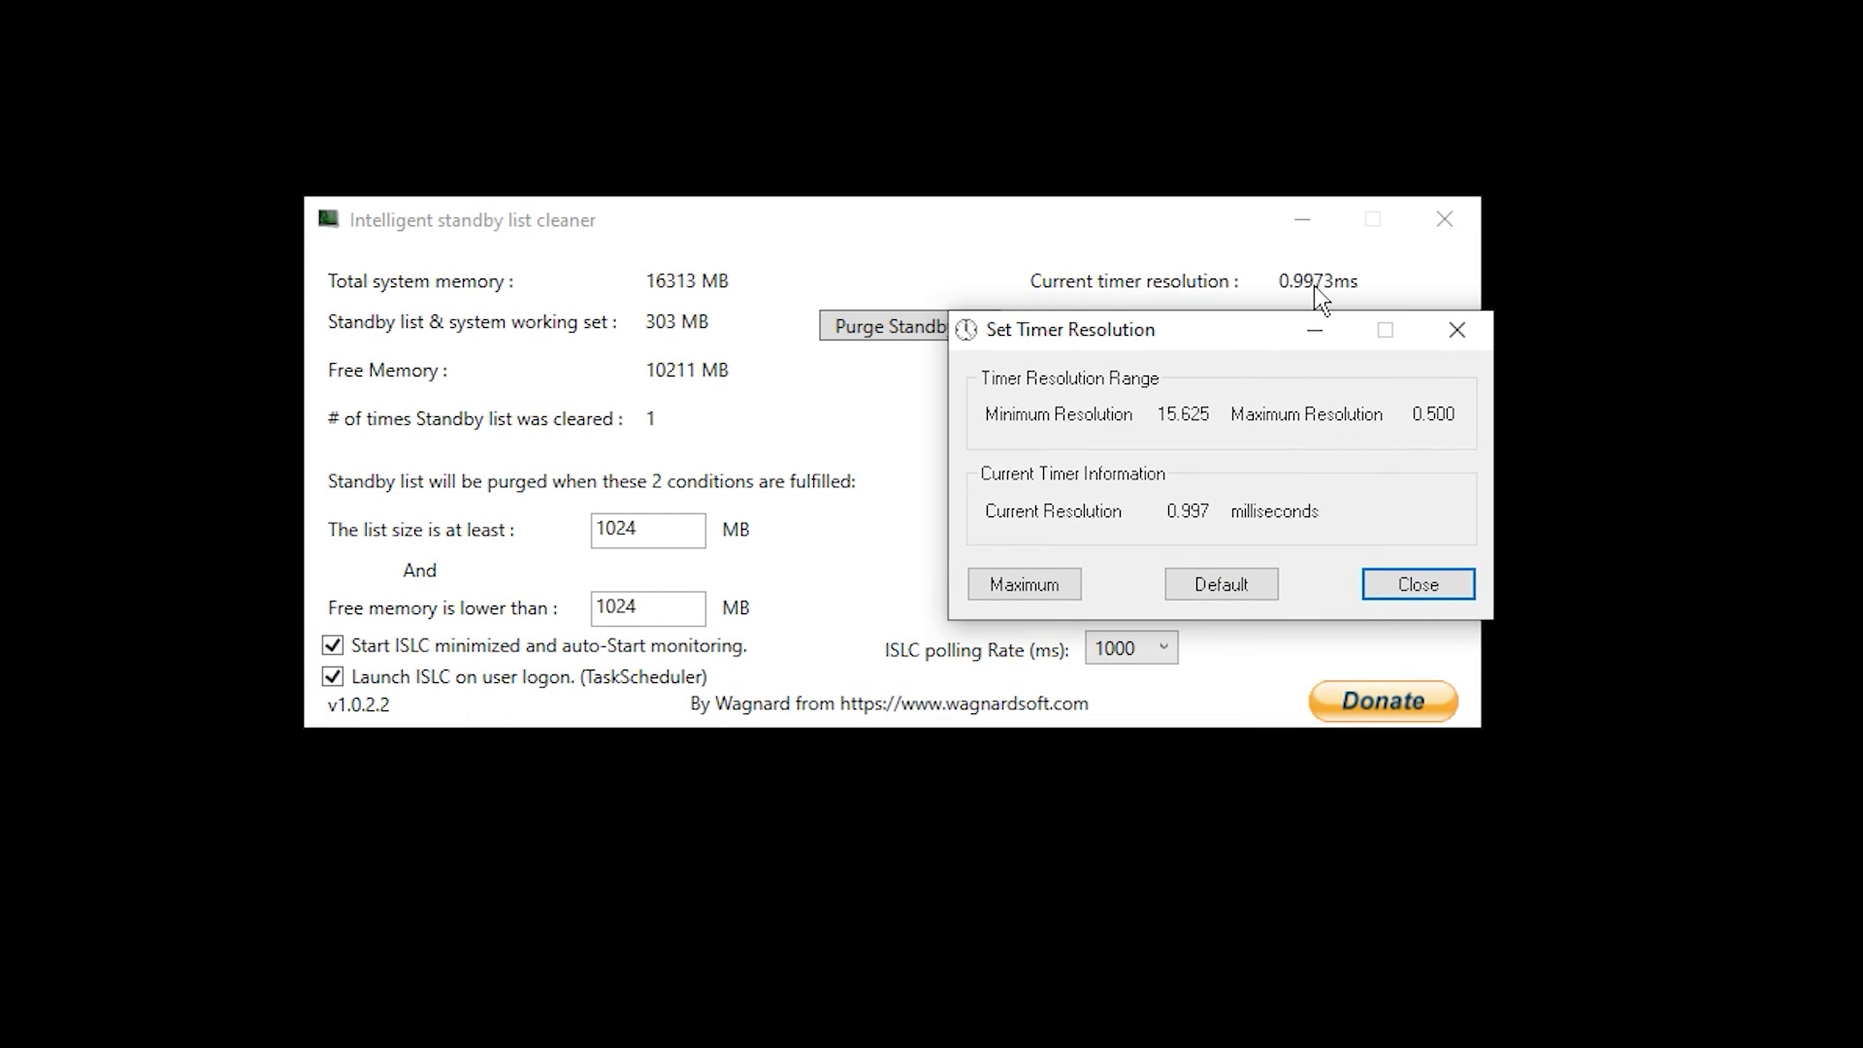
pyautogui.moveTo(1180, 349); pyautogui.dragTo(666, 208)
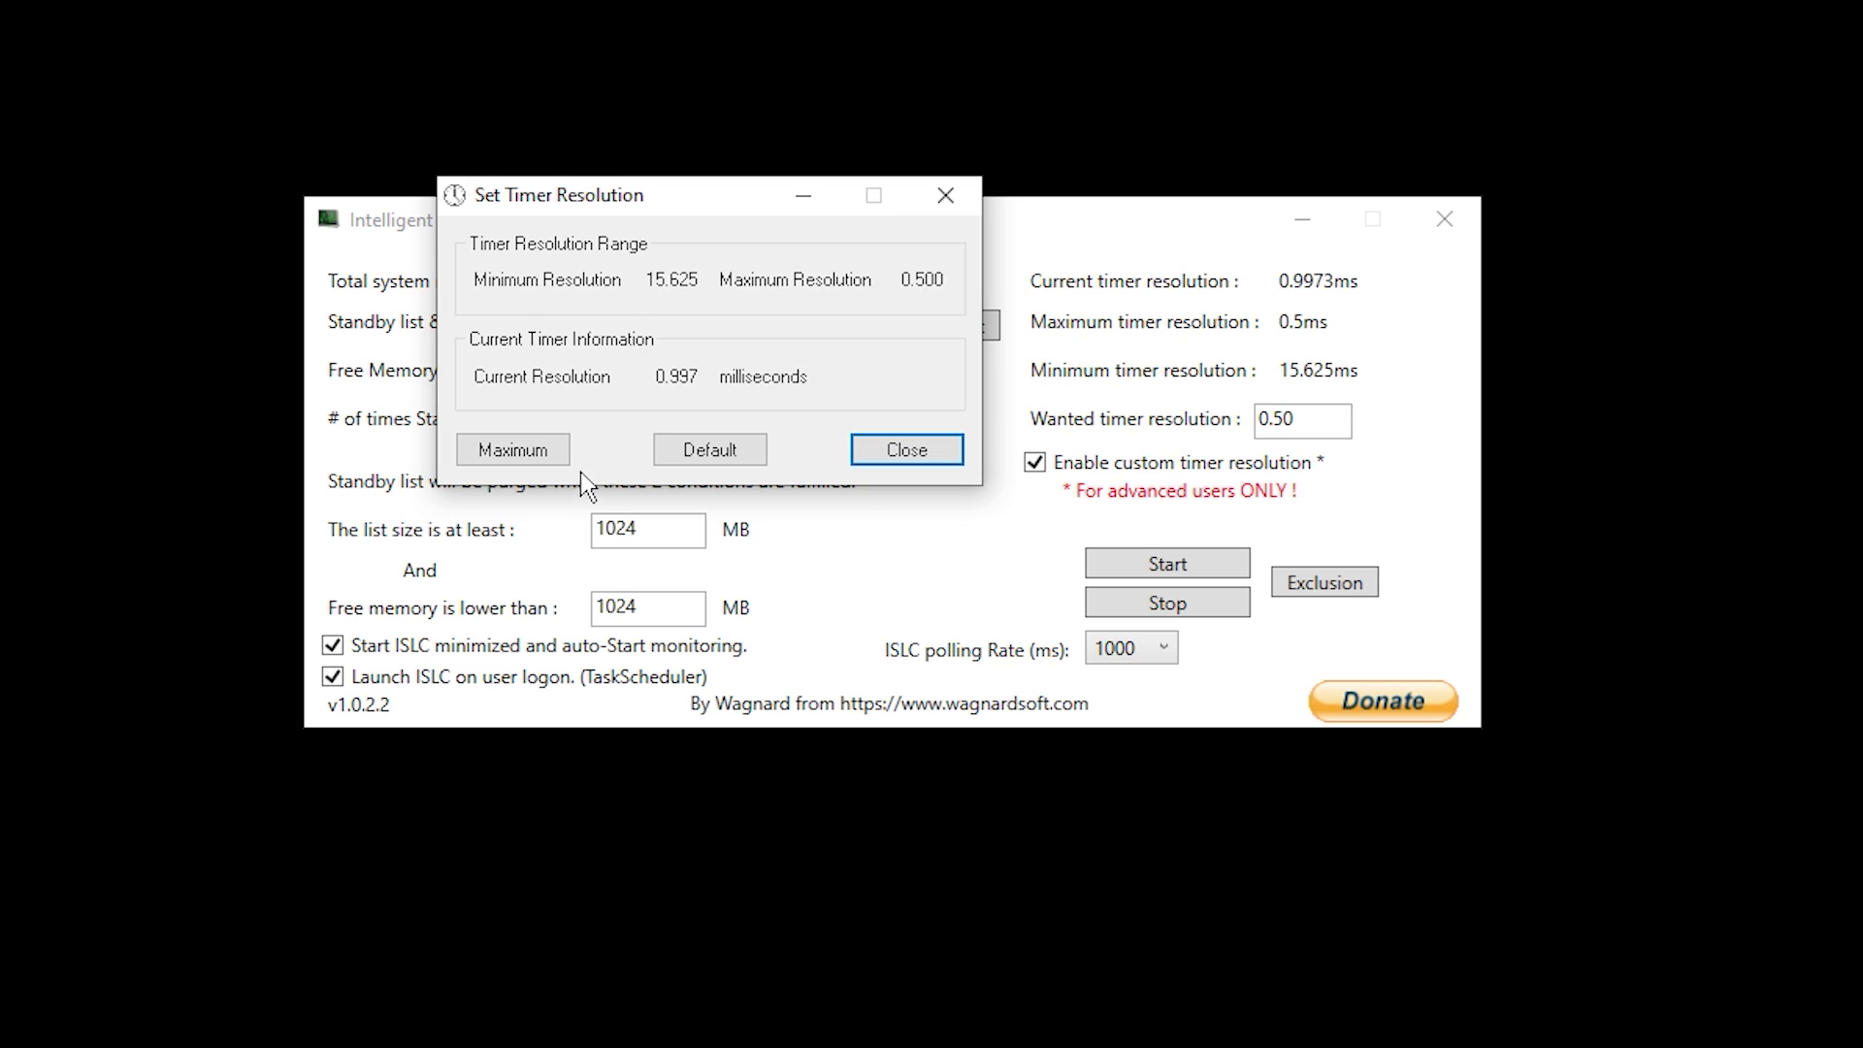
pyautogui.click(512, 449)
pyautogui.click(711, 449)
pyautogui.moveTo(695, 212); pyautogui.dragTo(733, 250)
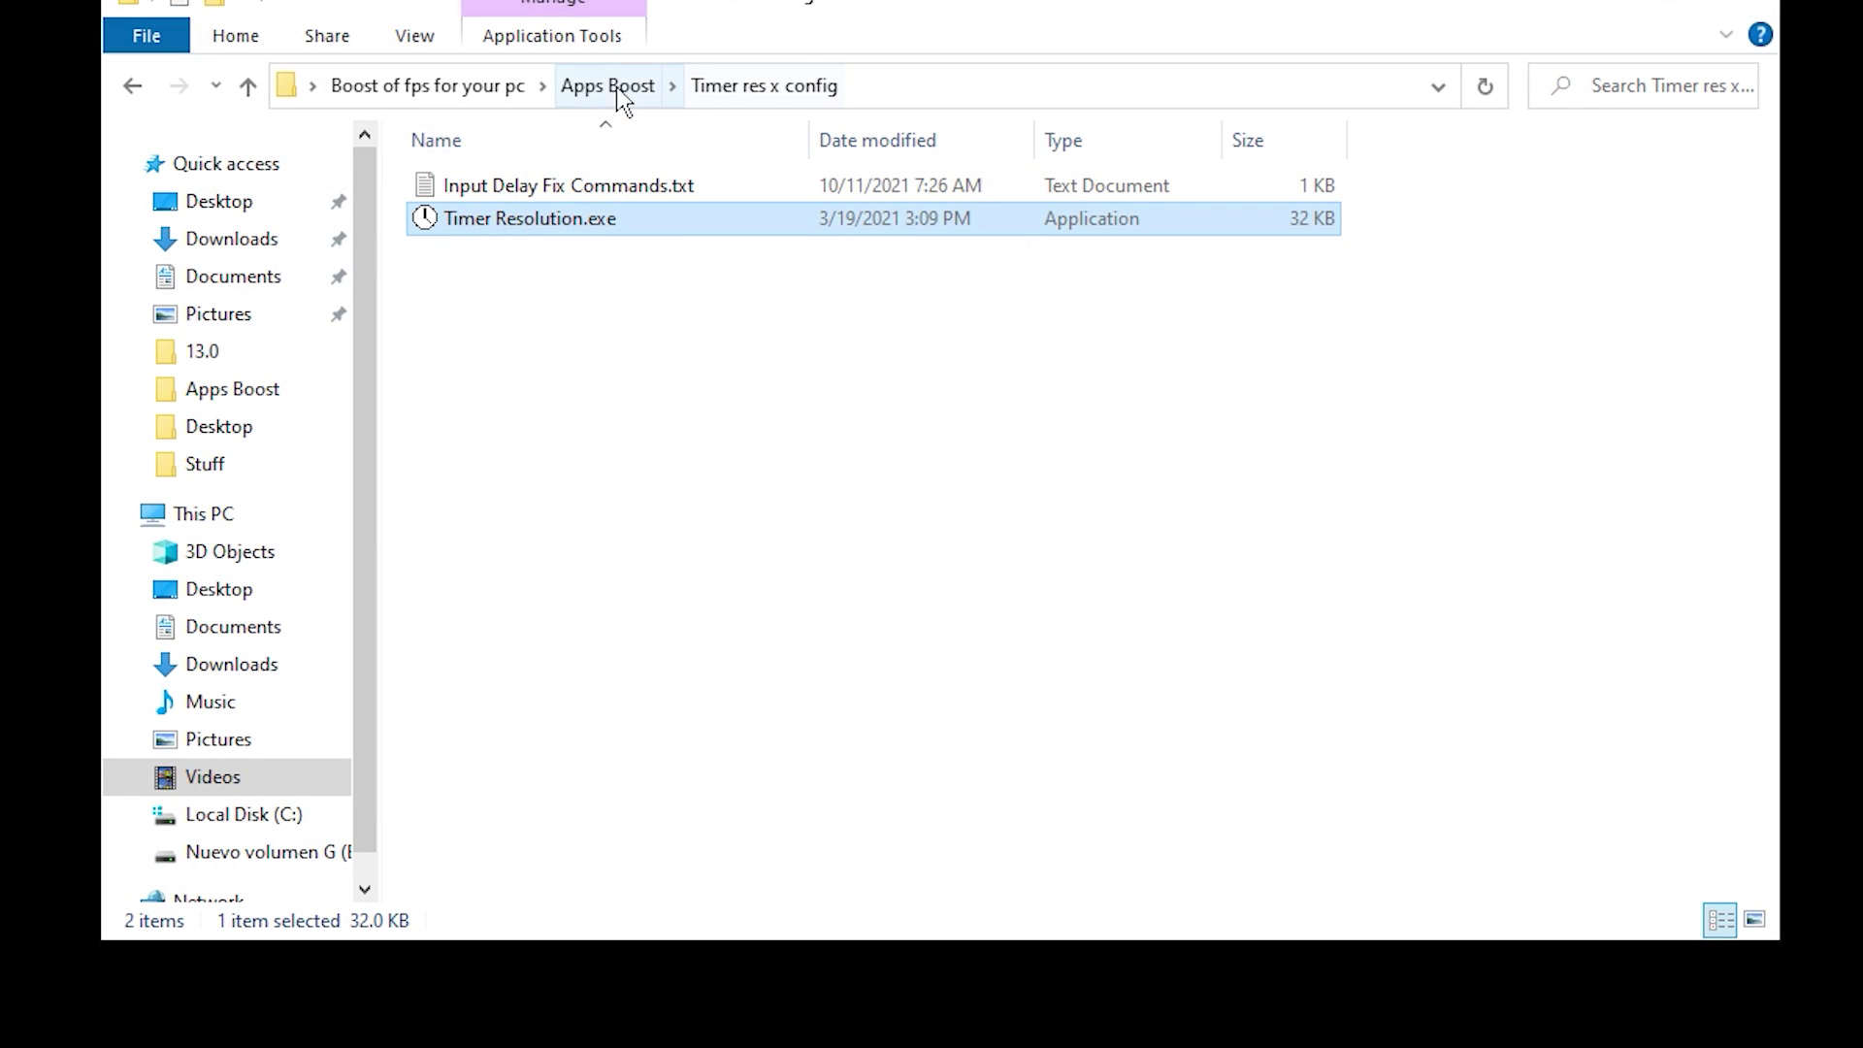
# Step: Open Input Delay Fix Commands.txt and copy the command "bcdedit /set useplatformtick yes"
pyautogui.doubleClick(568, 186)
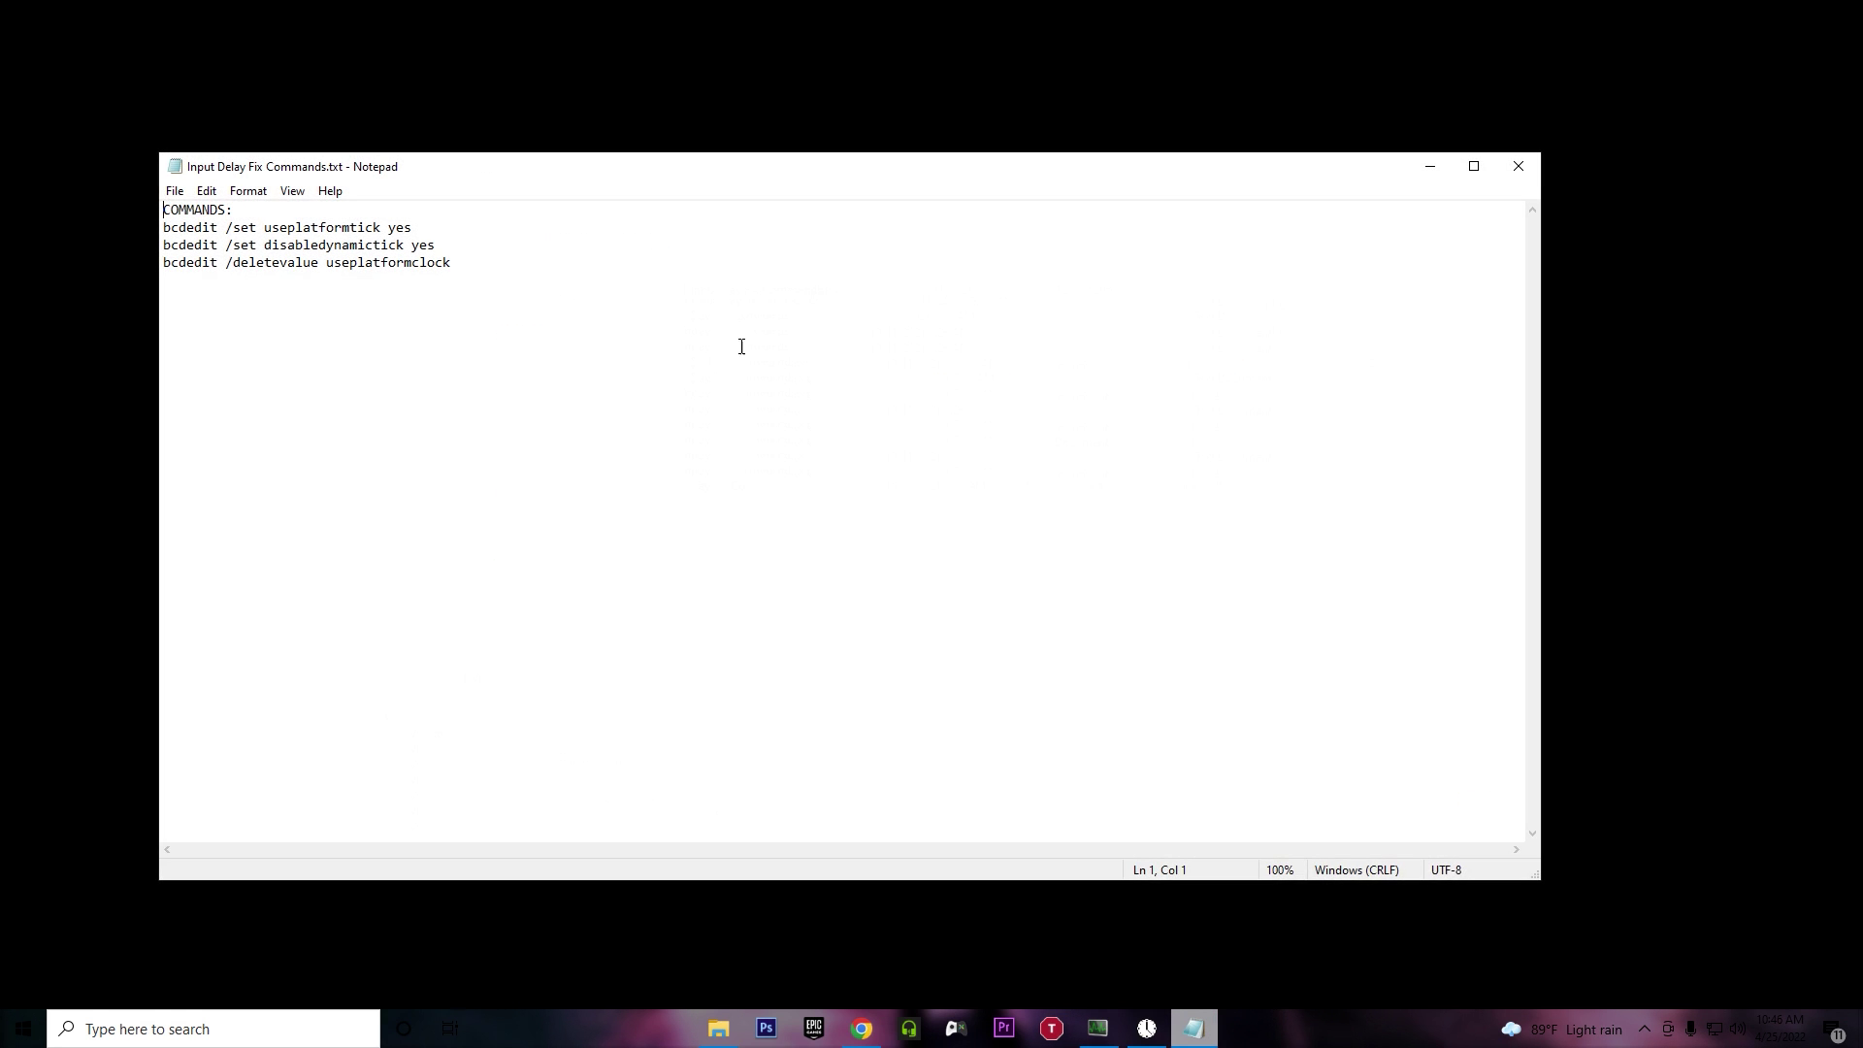
pyautogui.click(1431, 173)
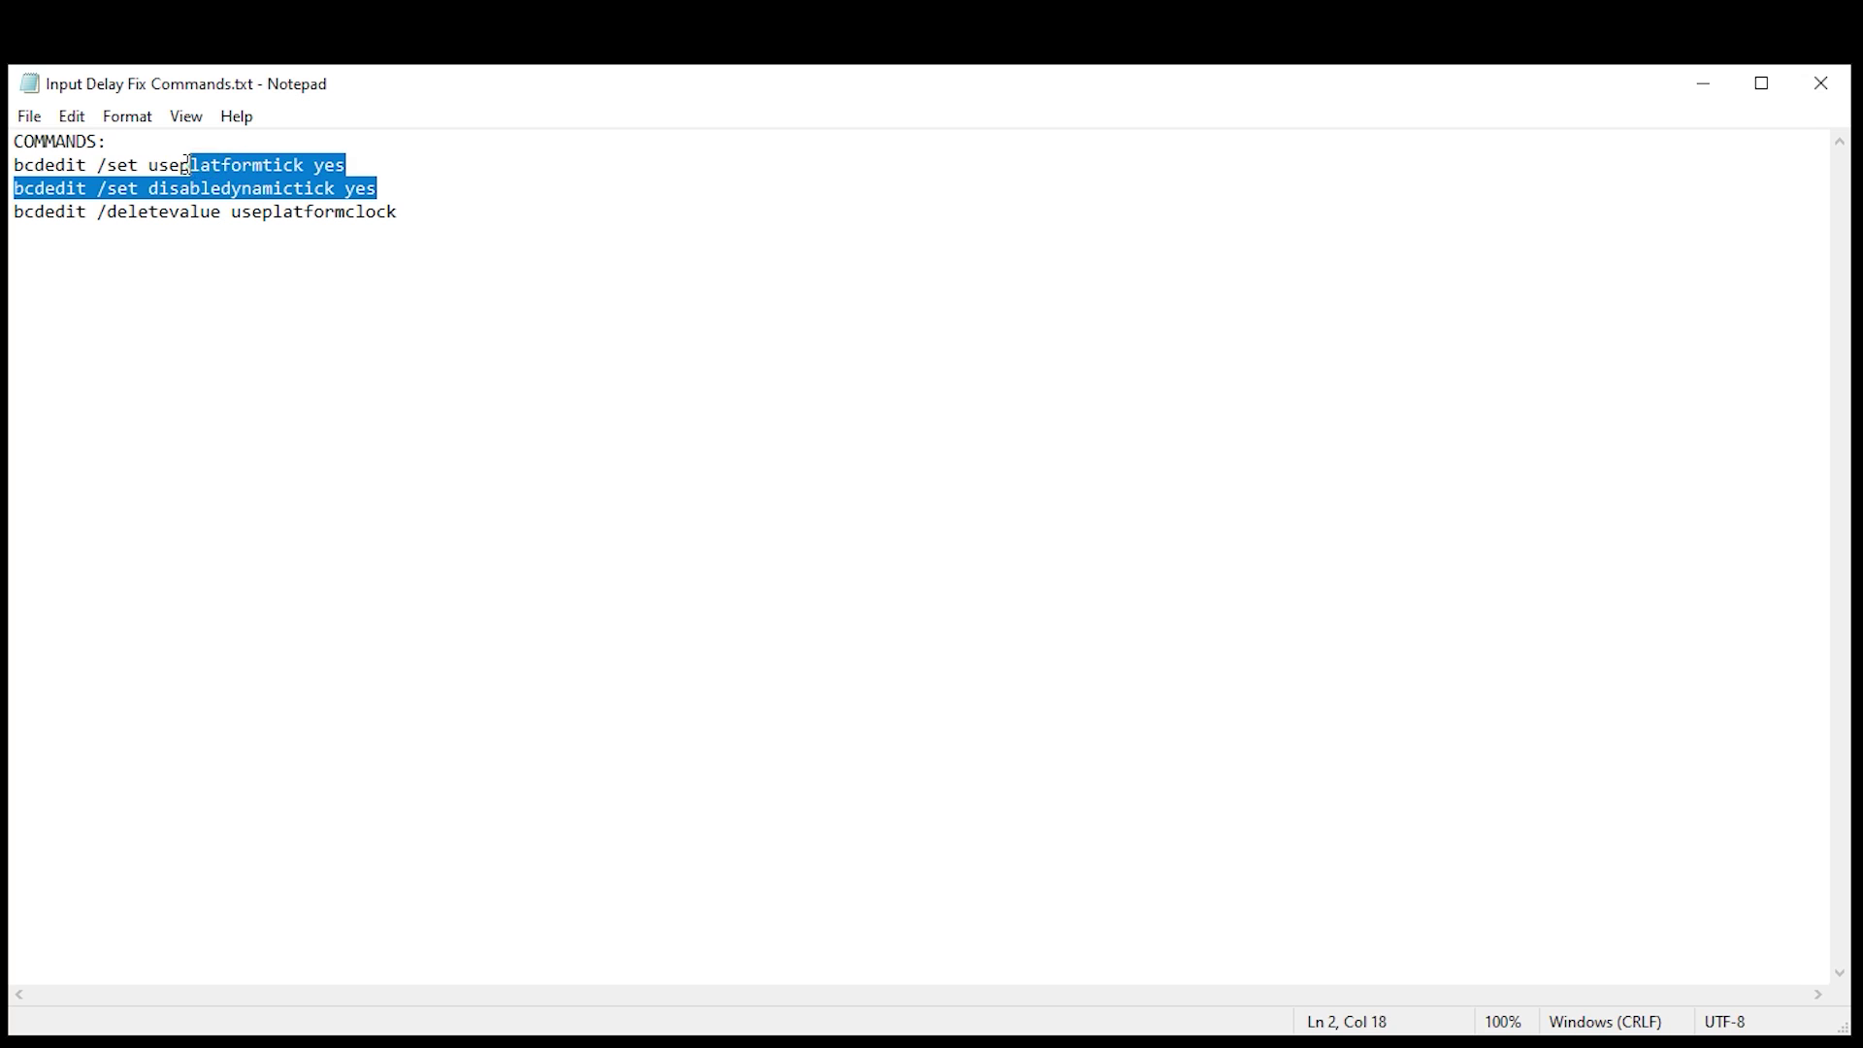
pyautogui.hotkey('shift', 'Home')
pyautogui.moveTo(388, 165); pyautogui.dragTo(7, 170)
pyautogui.hotkey('ctrl', 'c')
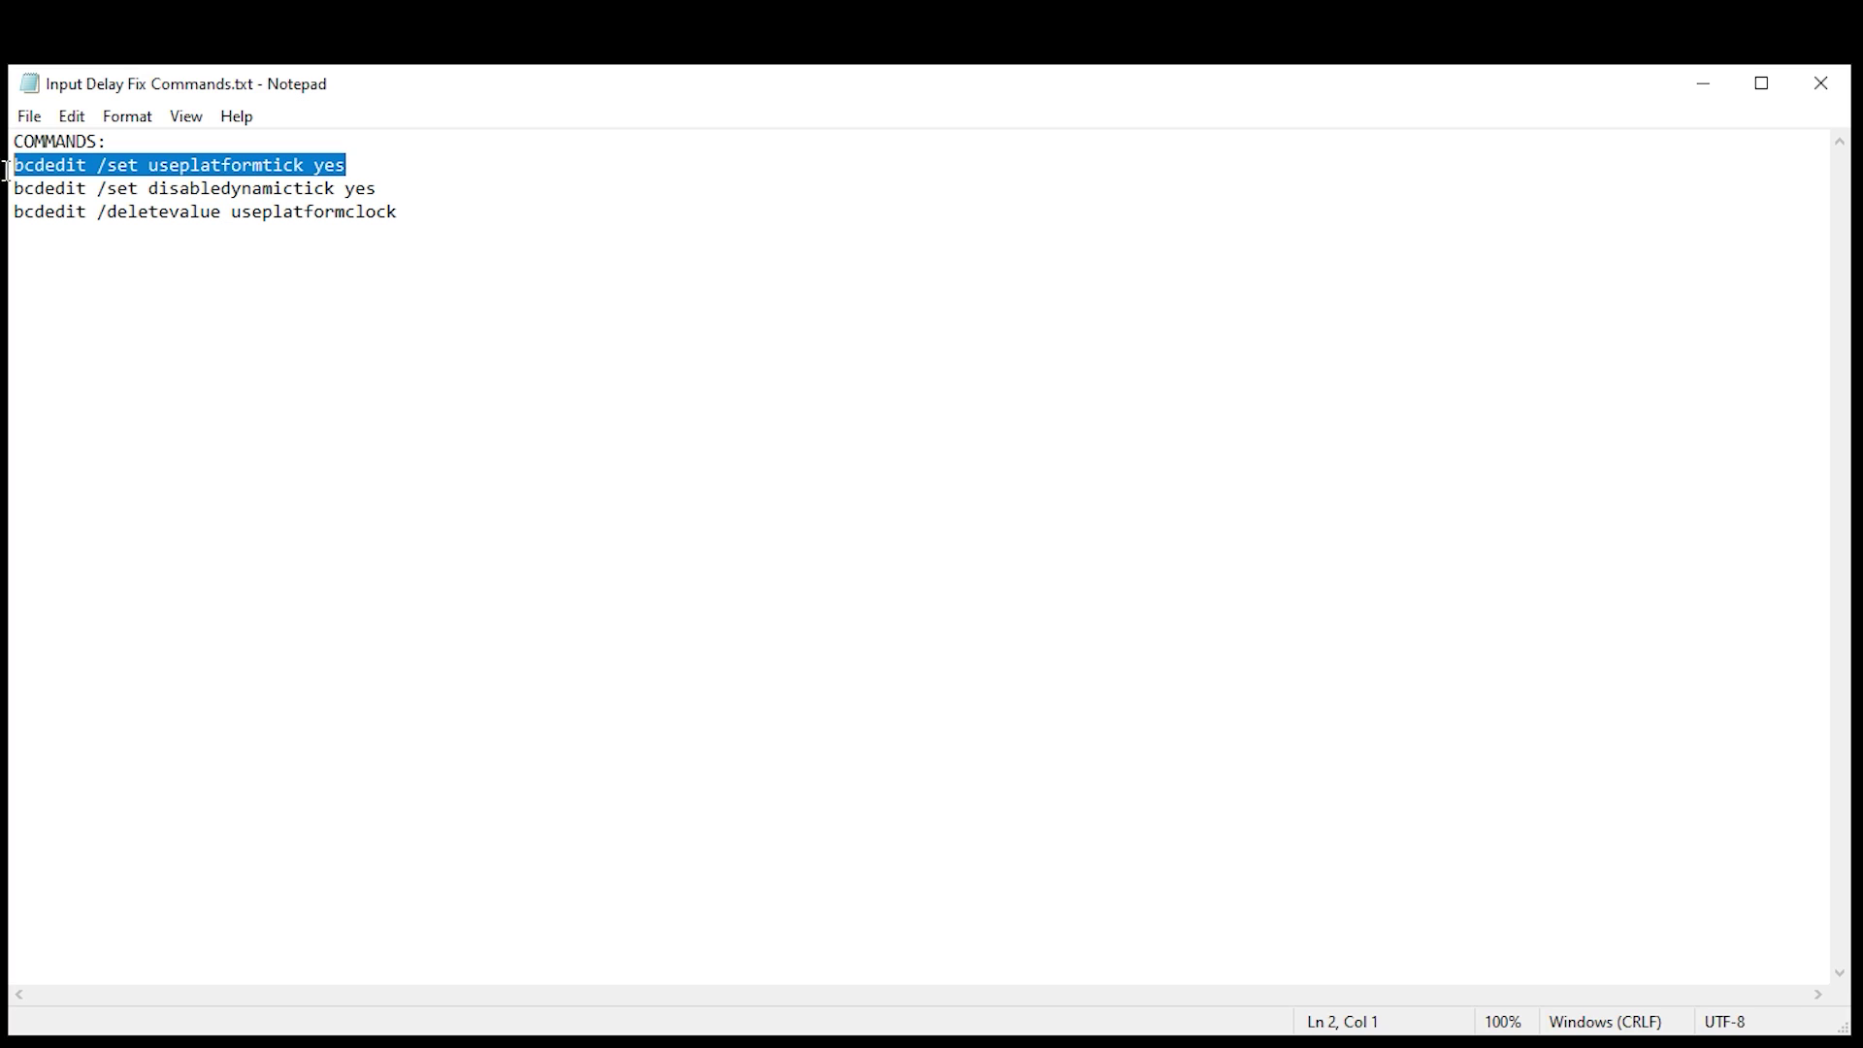
# Step: Run "bcdedit /set useplatformtick yes", "bcdedit /set disabledynamictick yes" and "bcdedit /deletevalue useplatformclock" in an administrator Command Prompt, and close it
pyautogui.press('super')
pyautogui.write('cmd')
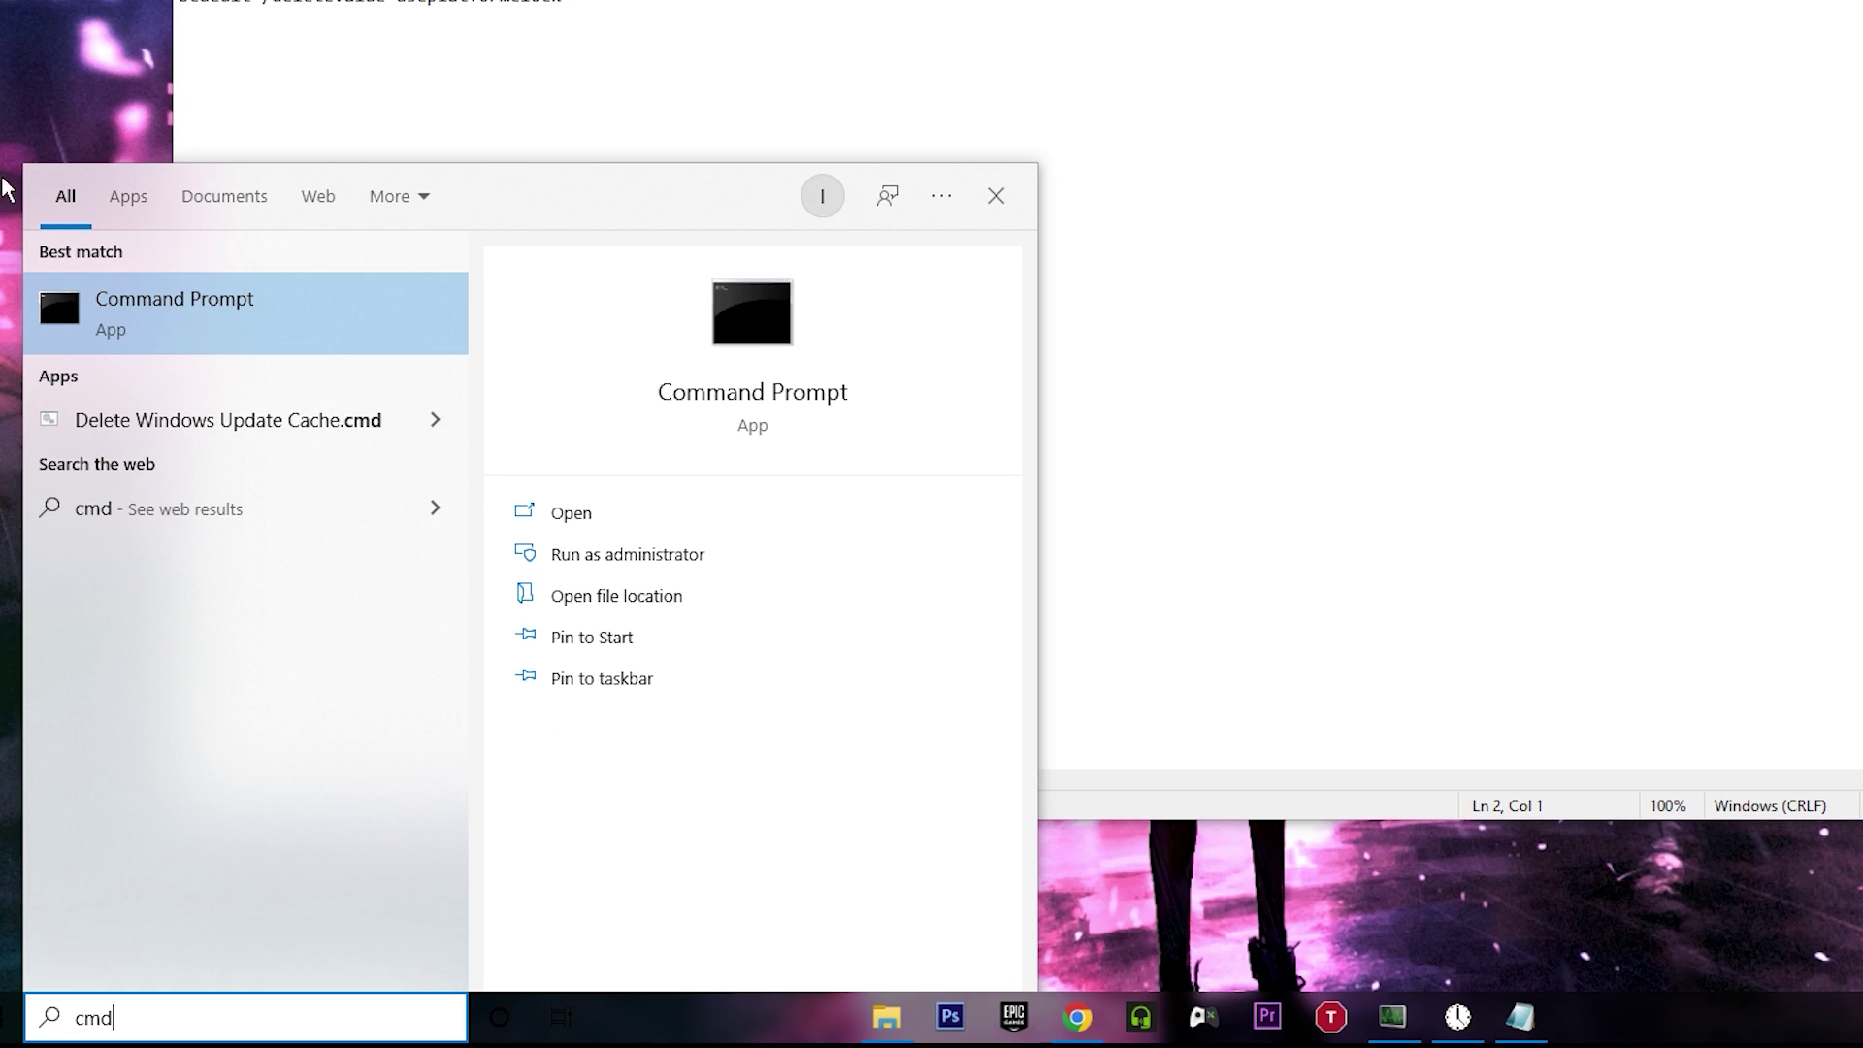
pyautogui.rightClick(254, 304)
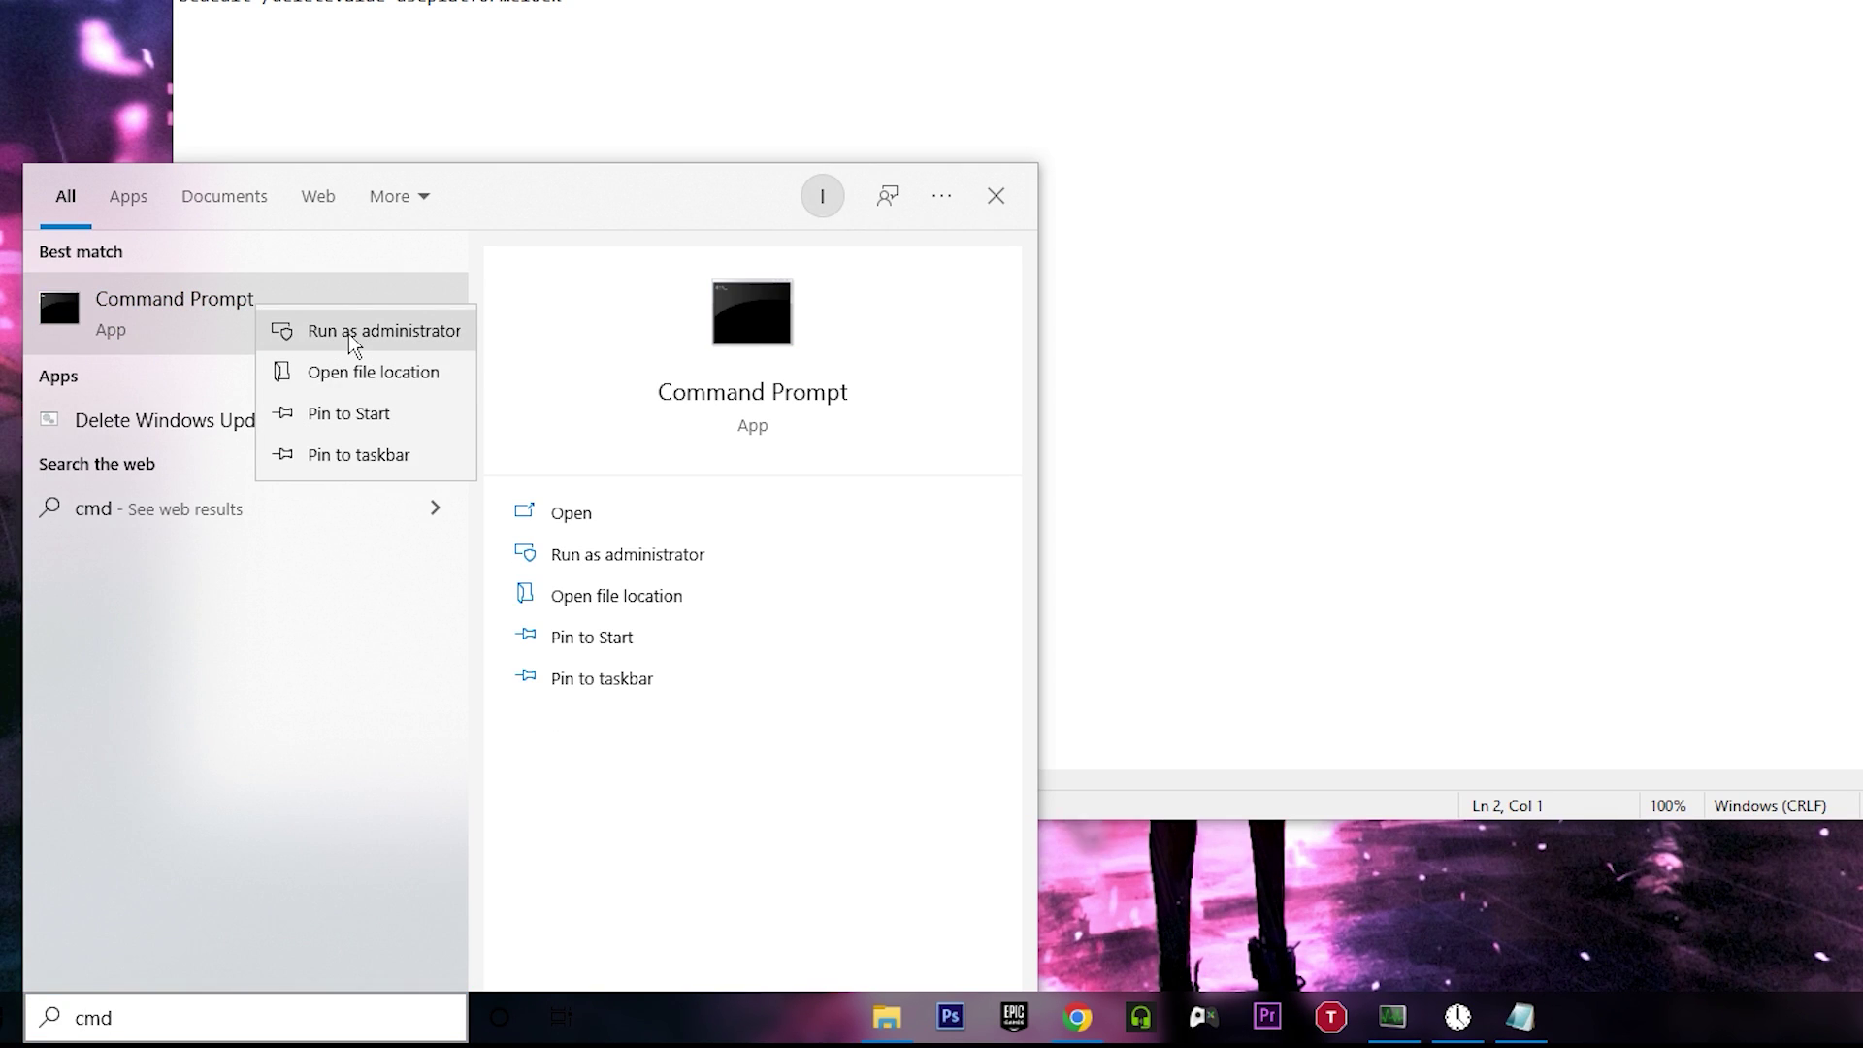
pyautogui.click(349, 333)
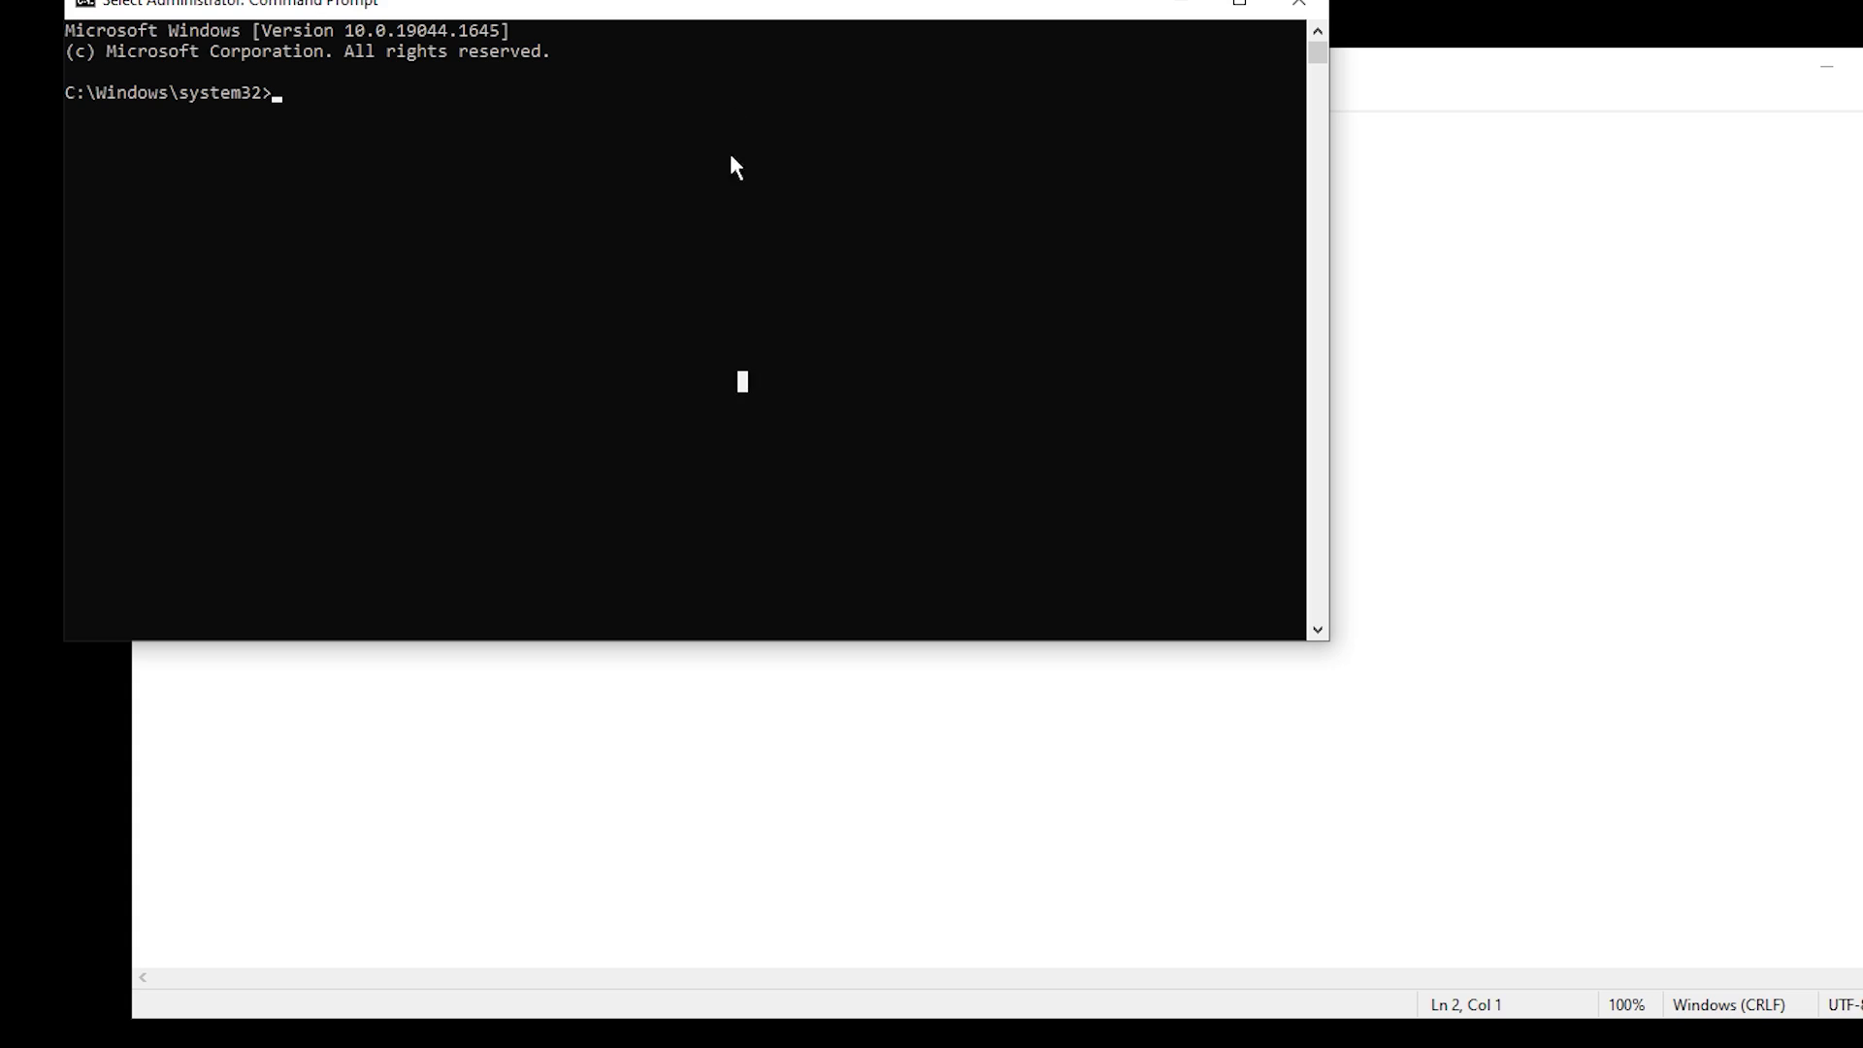
pyautogui.moveTo(735, 167); pyautogui.dragTo(1017, 590)
pyautogui.rightClick(1017, 590)
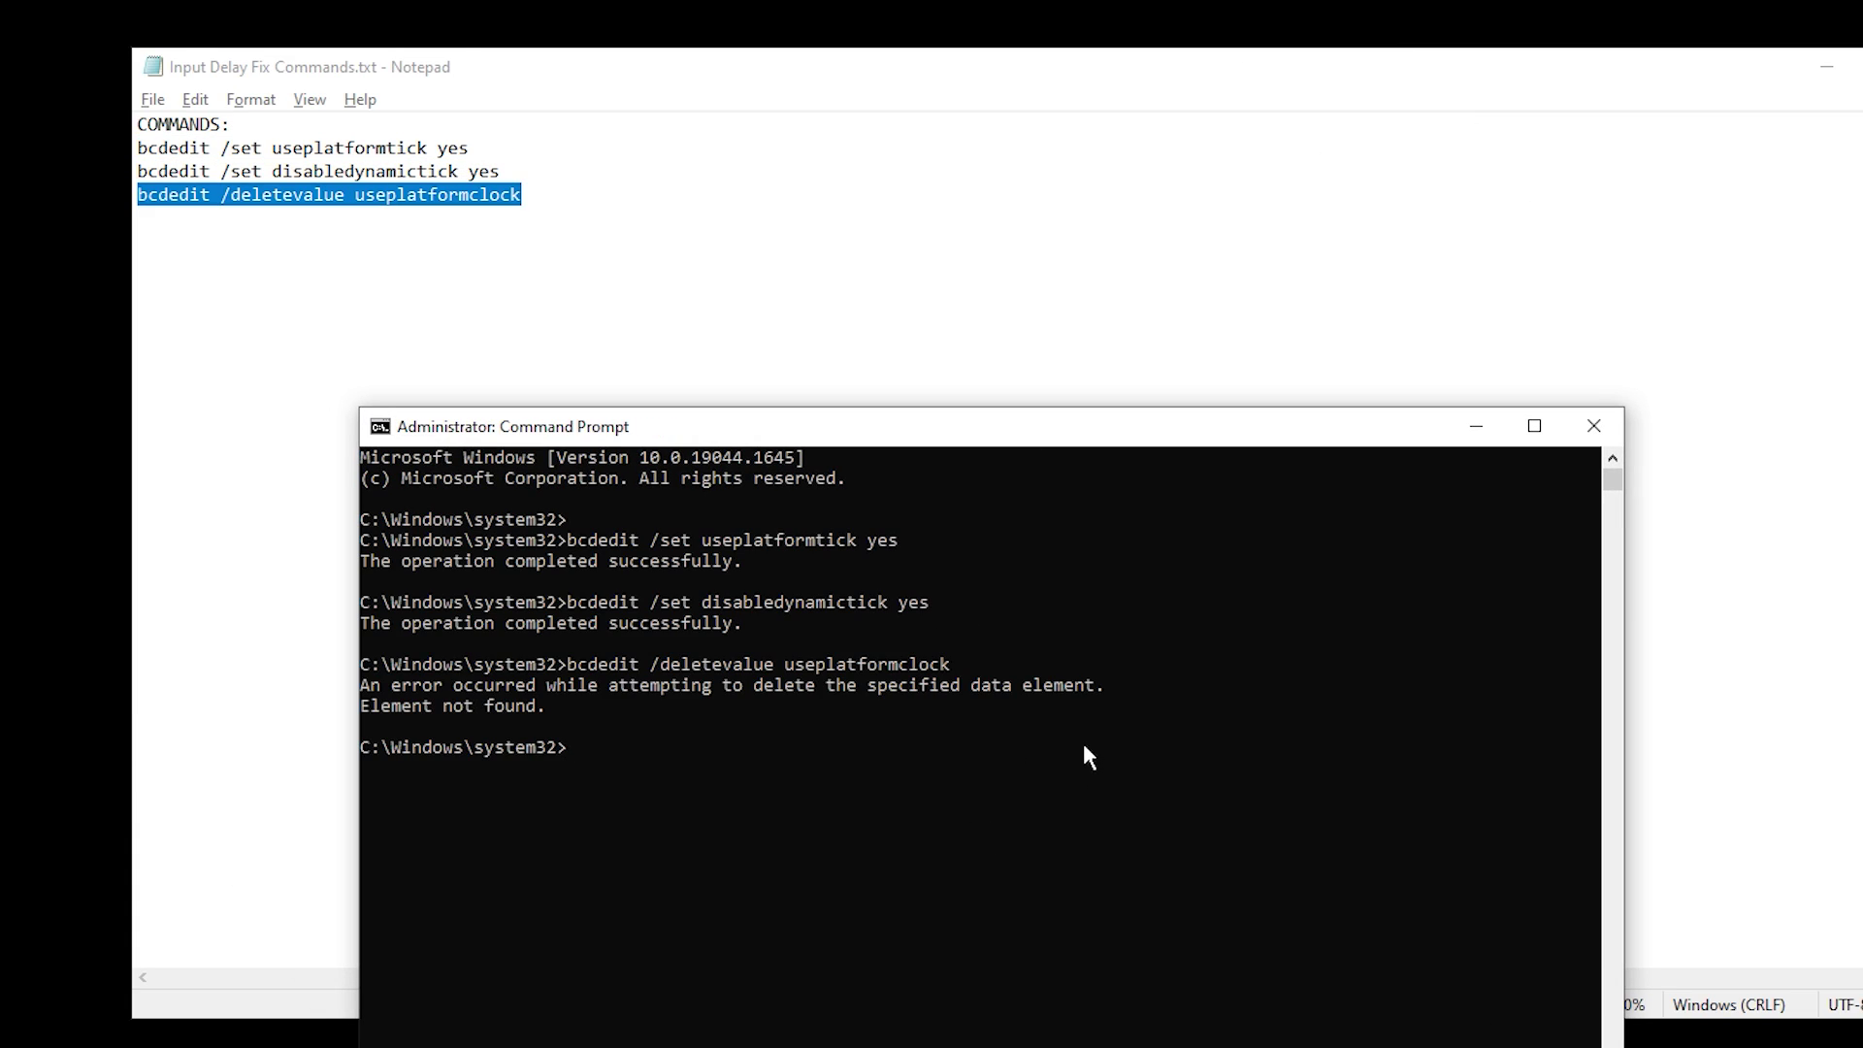
pyautogui.click(1594, 427)
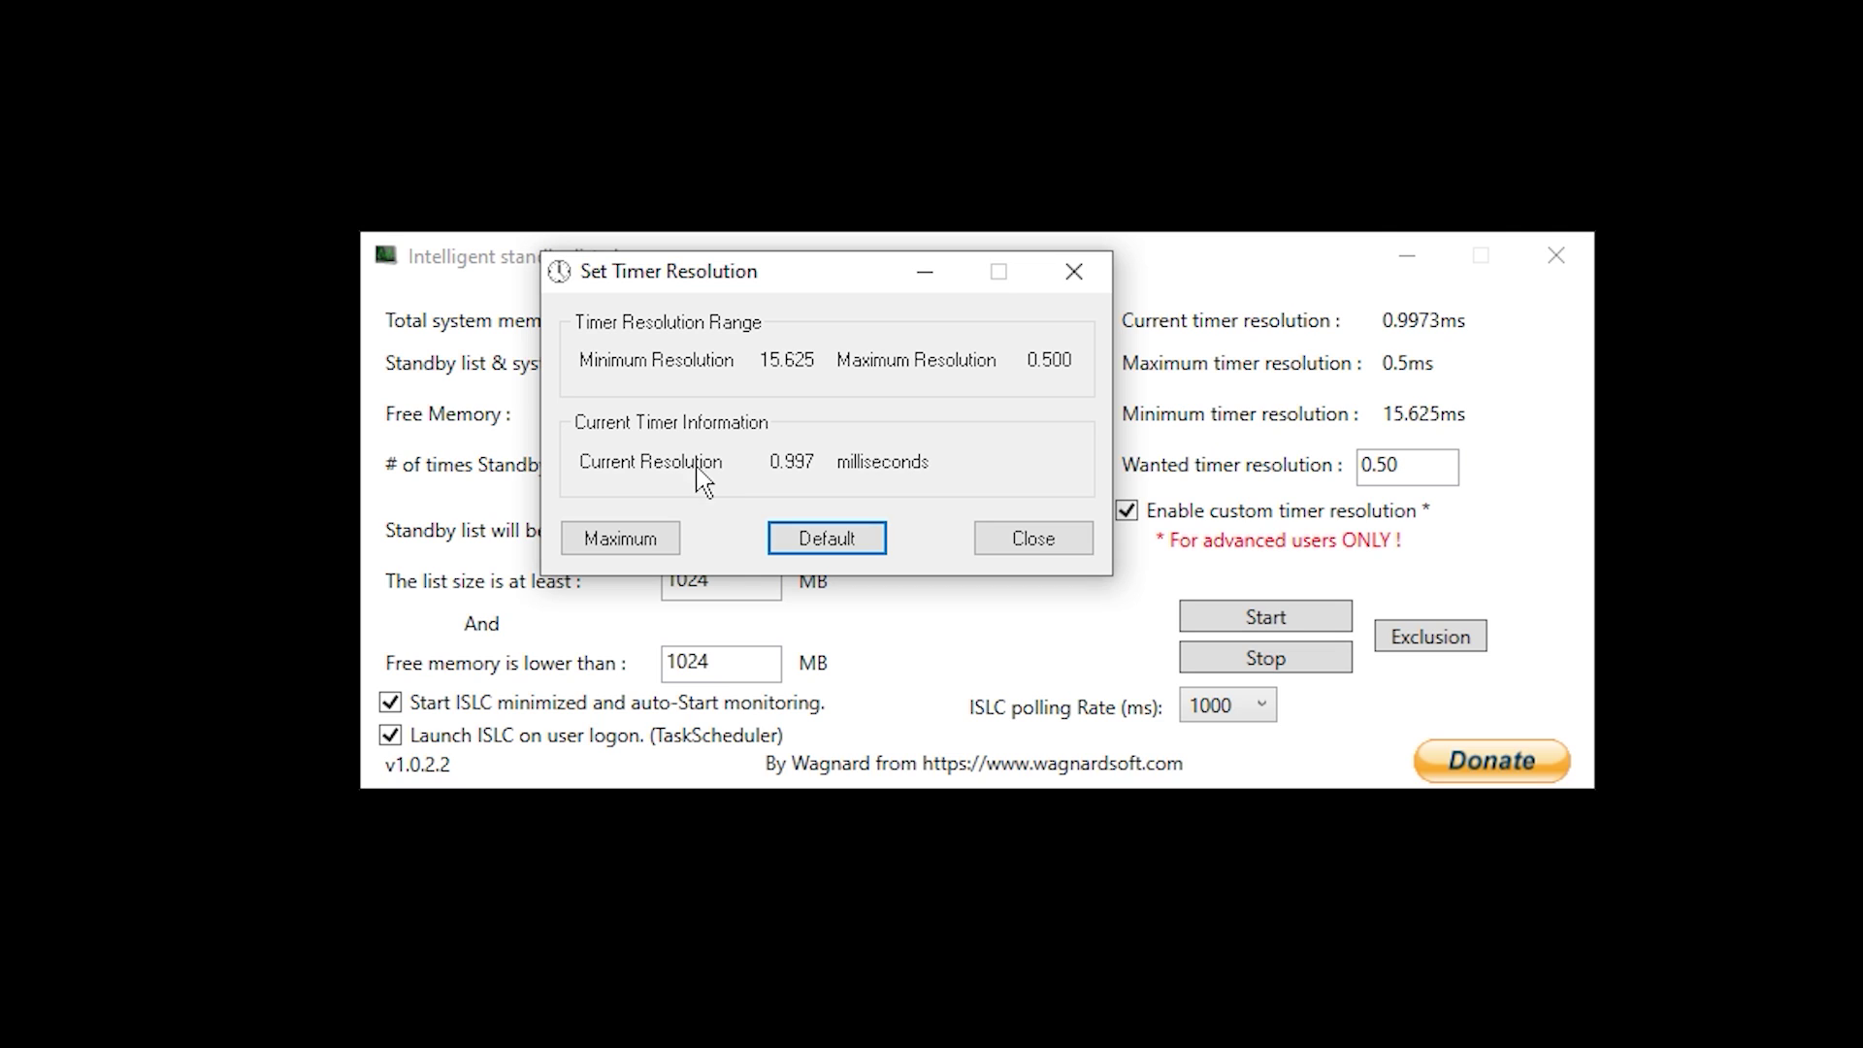
# Step: Try the Maximum timer resolution in Set Timer Resolution and close that window
pyautogui.moveTo(767, 463); pyautogui.dragTo(817, 469)
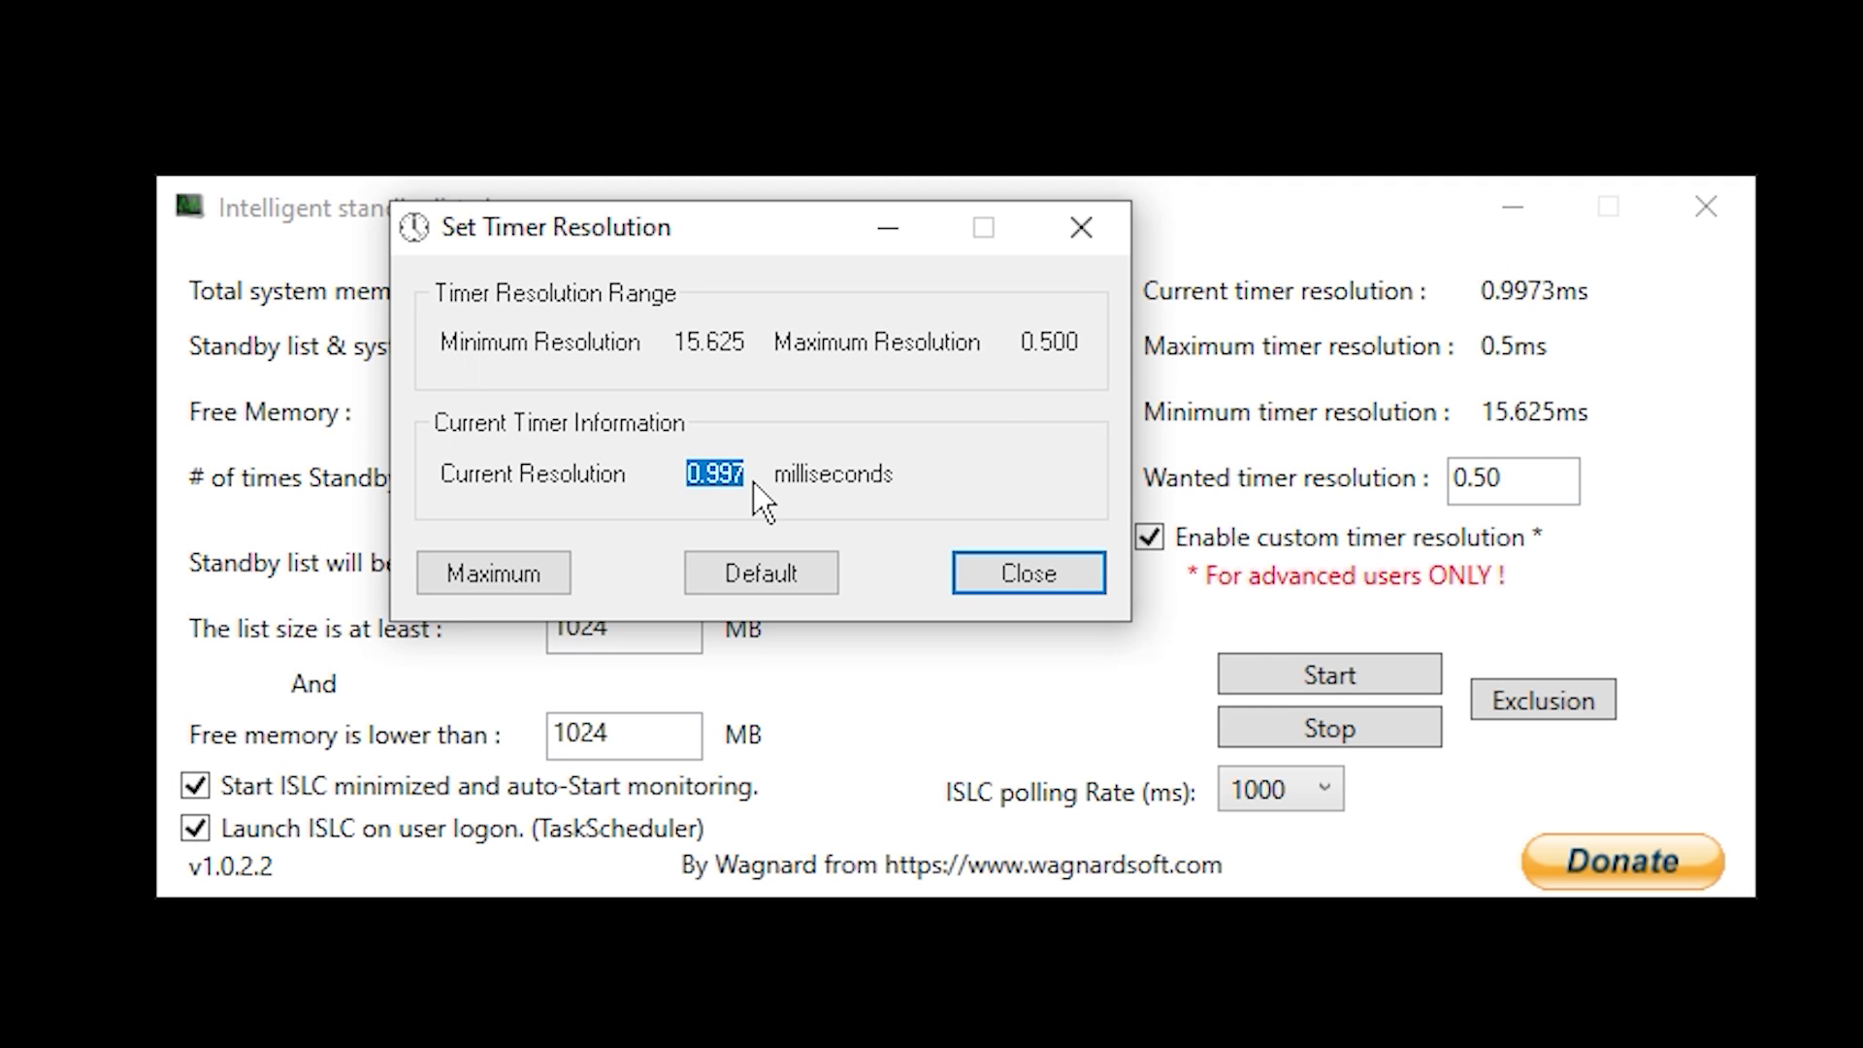
pyautogui.click(528, 580)
pyautogui.doubleClick(1027, 341)
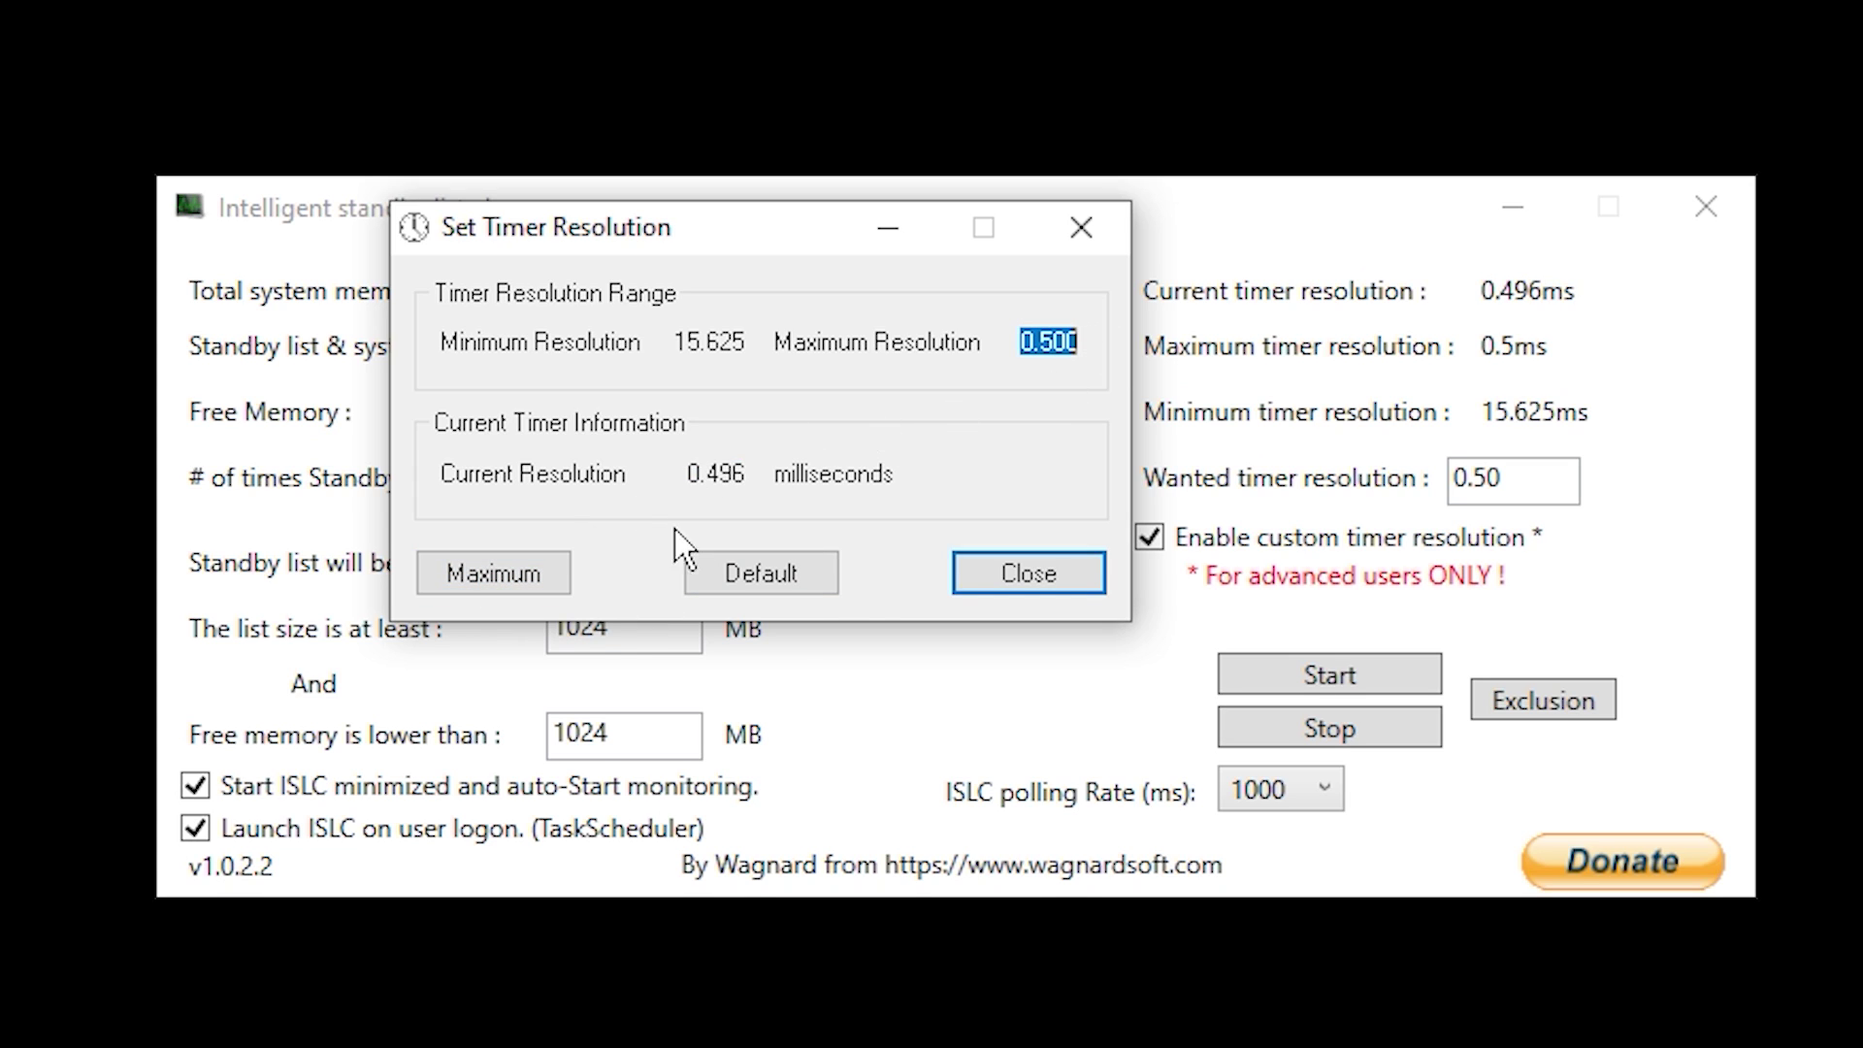
pyautogui.press('Return')
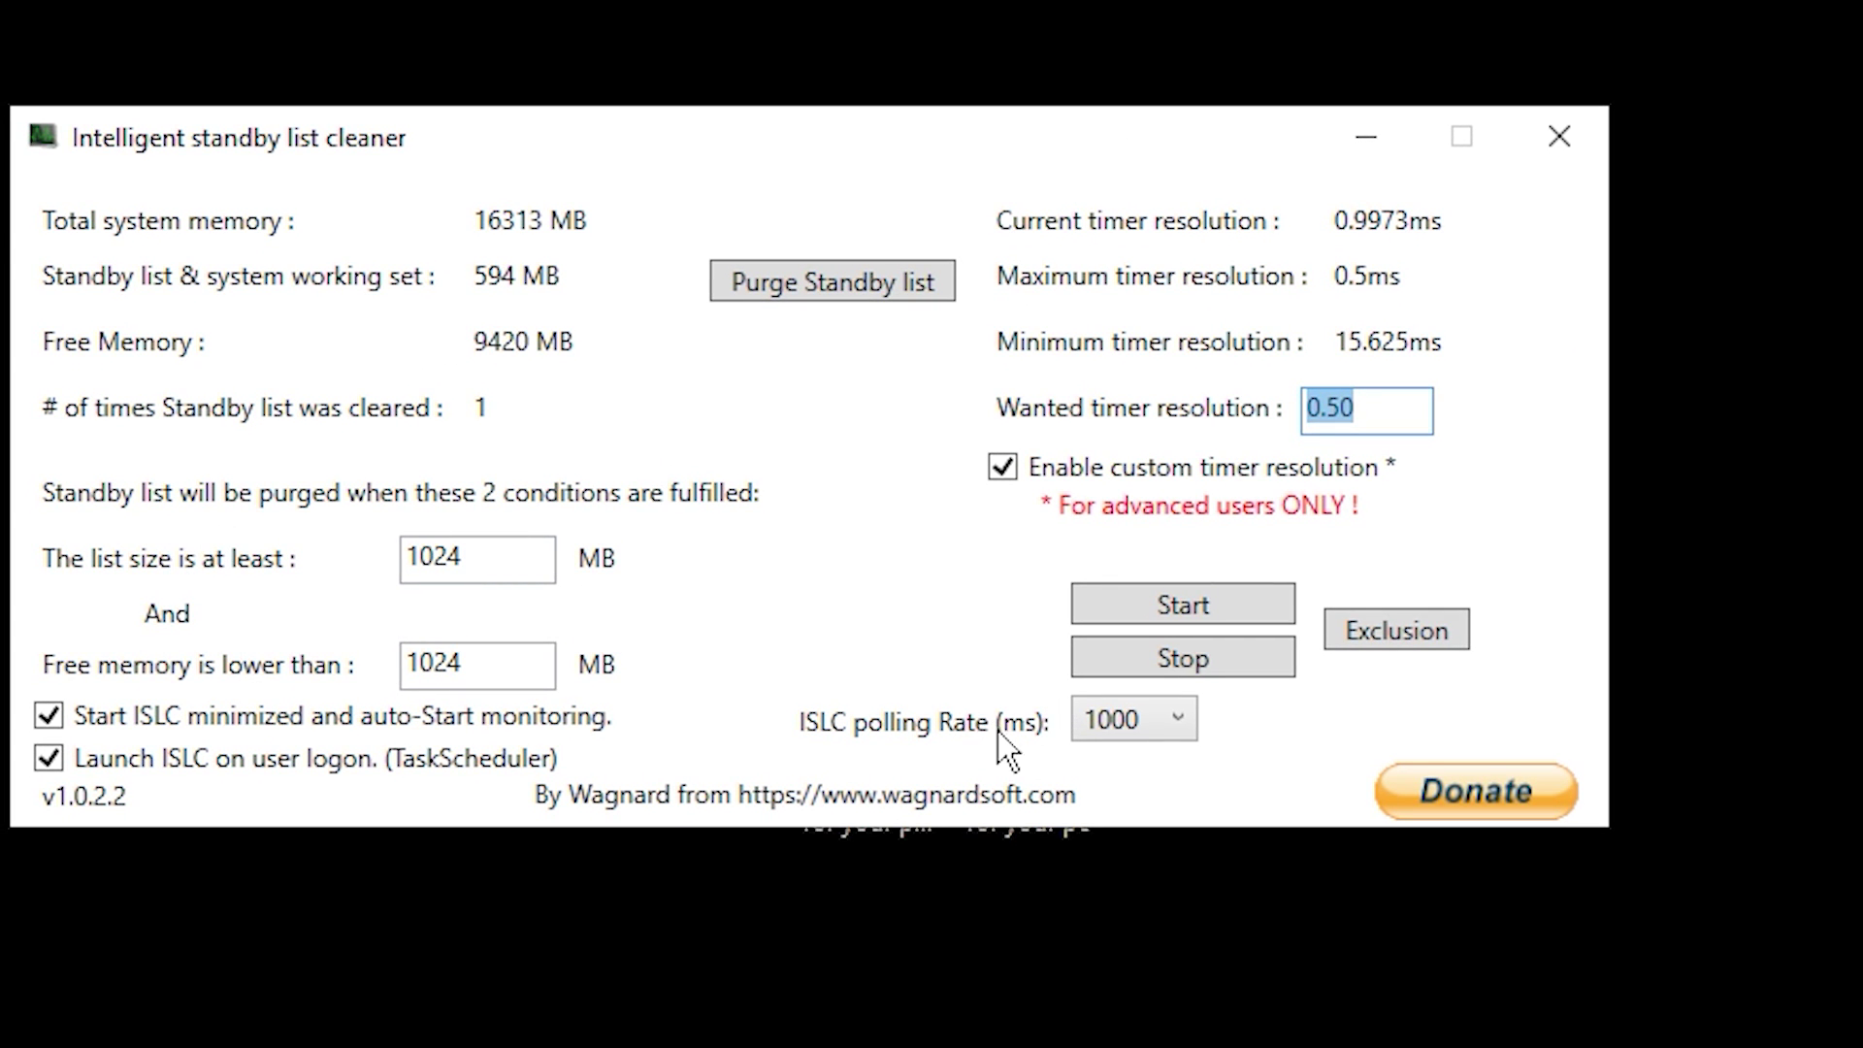
# Step: Set the ISLC polling rate to 1000 ms
pyautogui.click(1143, 752)
pyautogui.click(1143, 752)
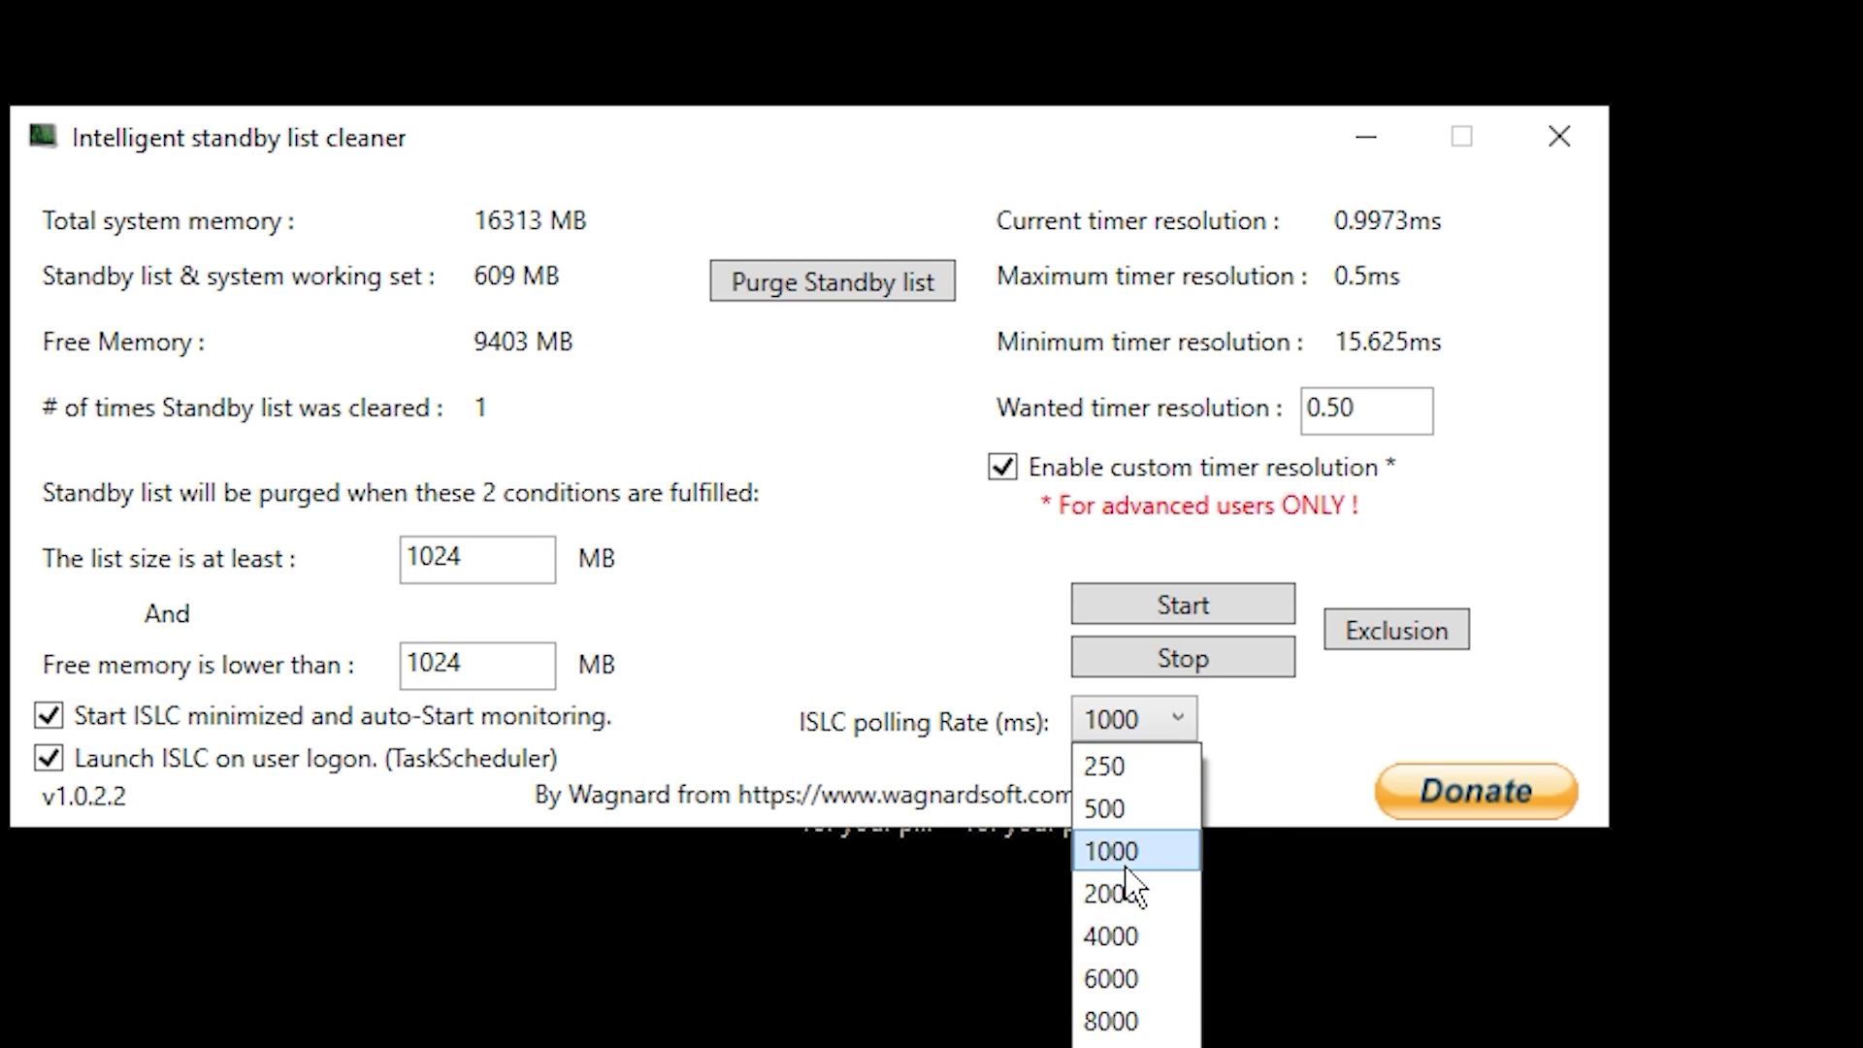
pyautogui.click(1126, 867)
pyautogui.click(1133, 718)
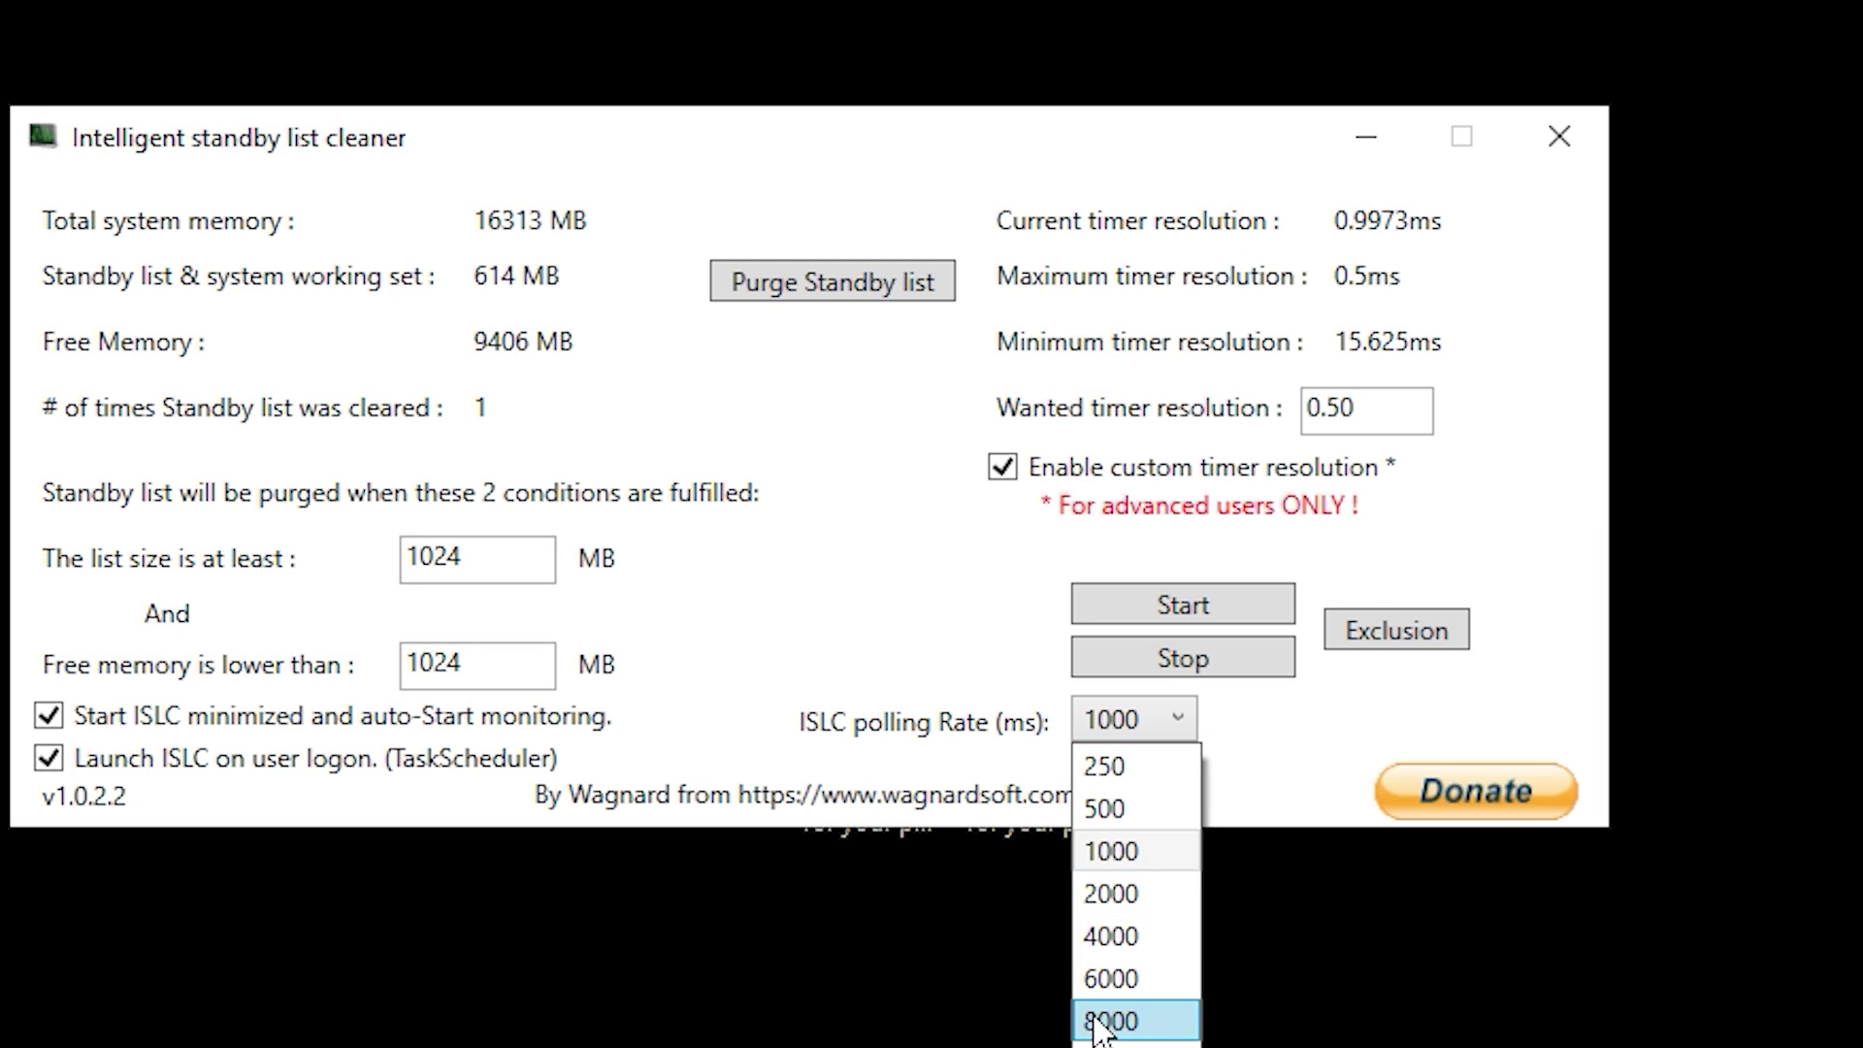
pyautogui.click(1172, 854)
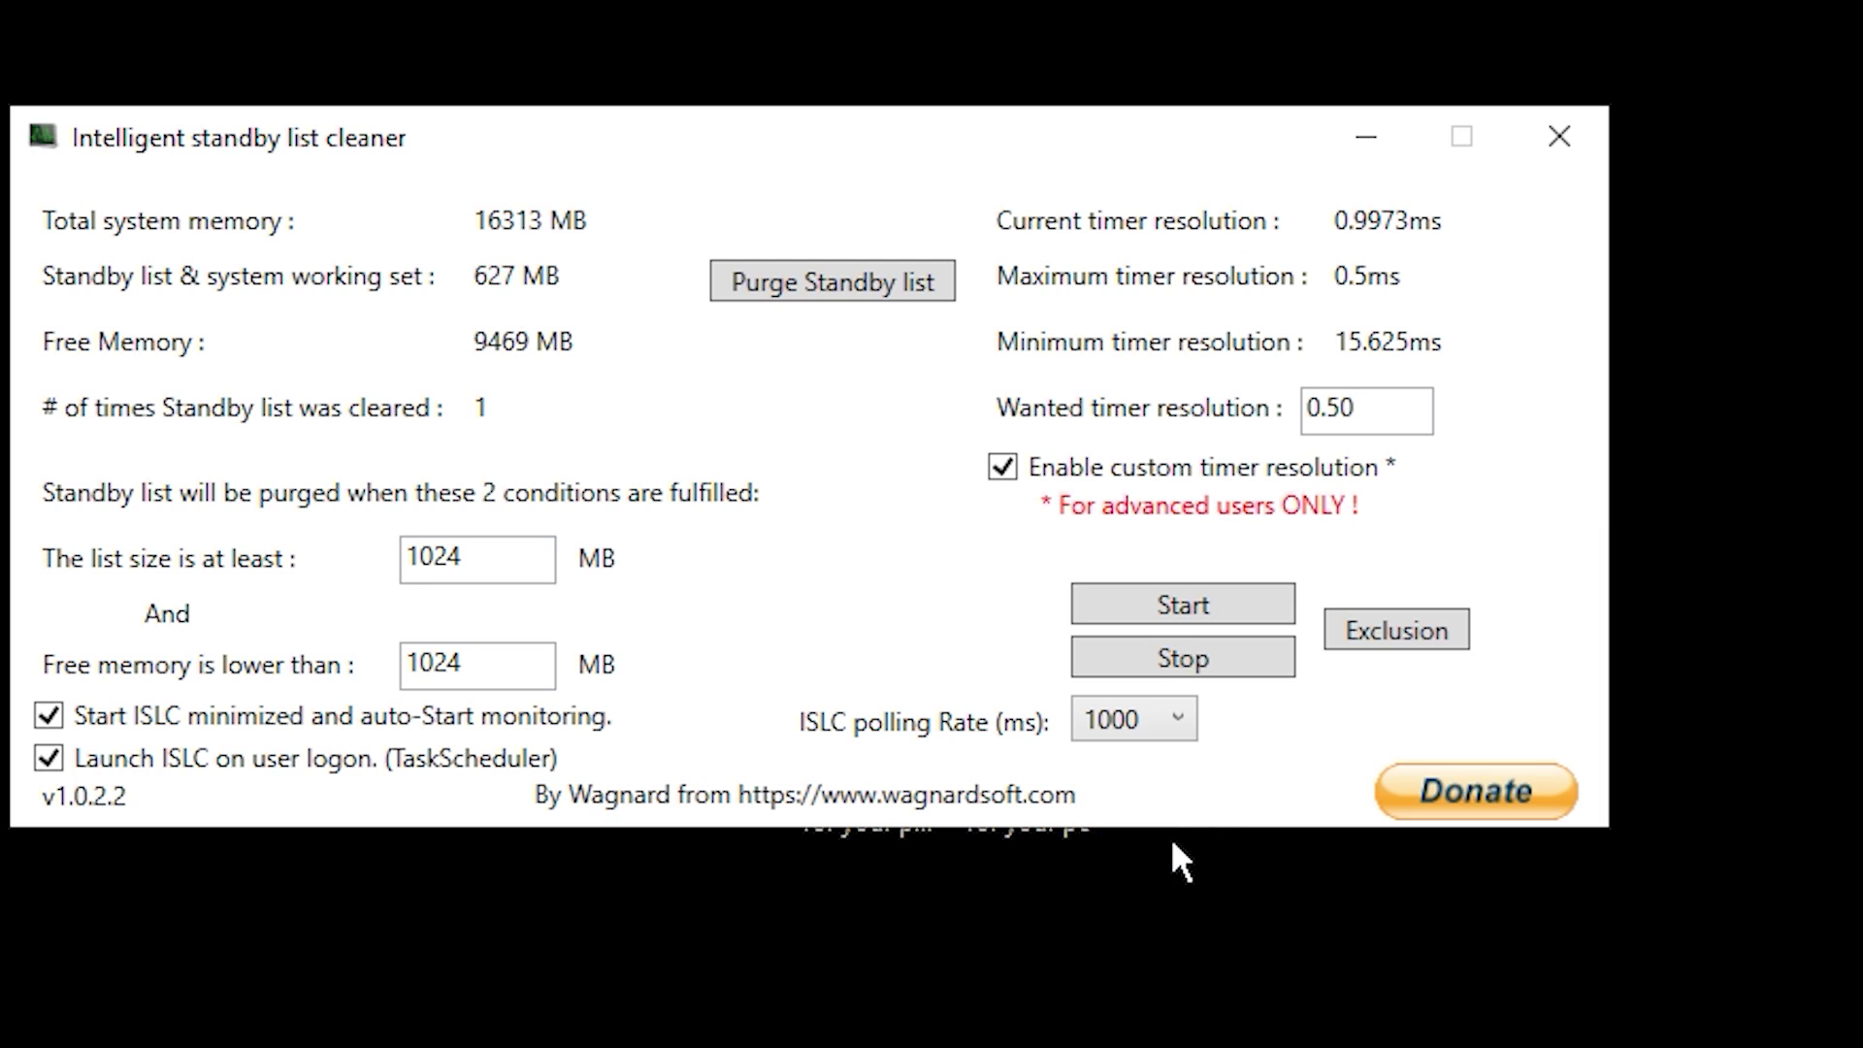
pyautogui.click(1133, 730)
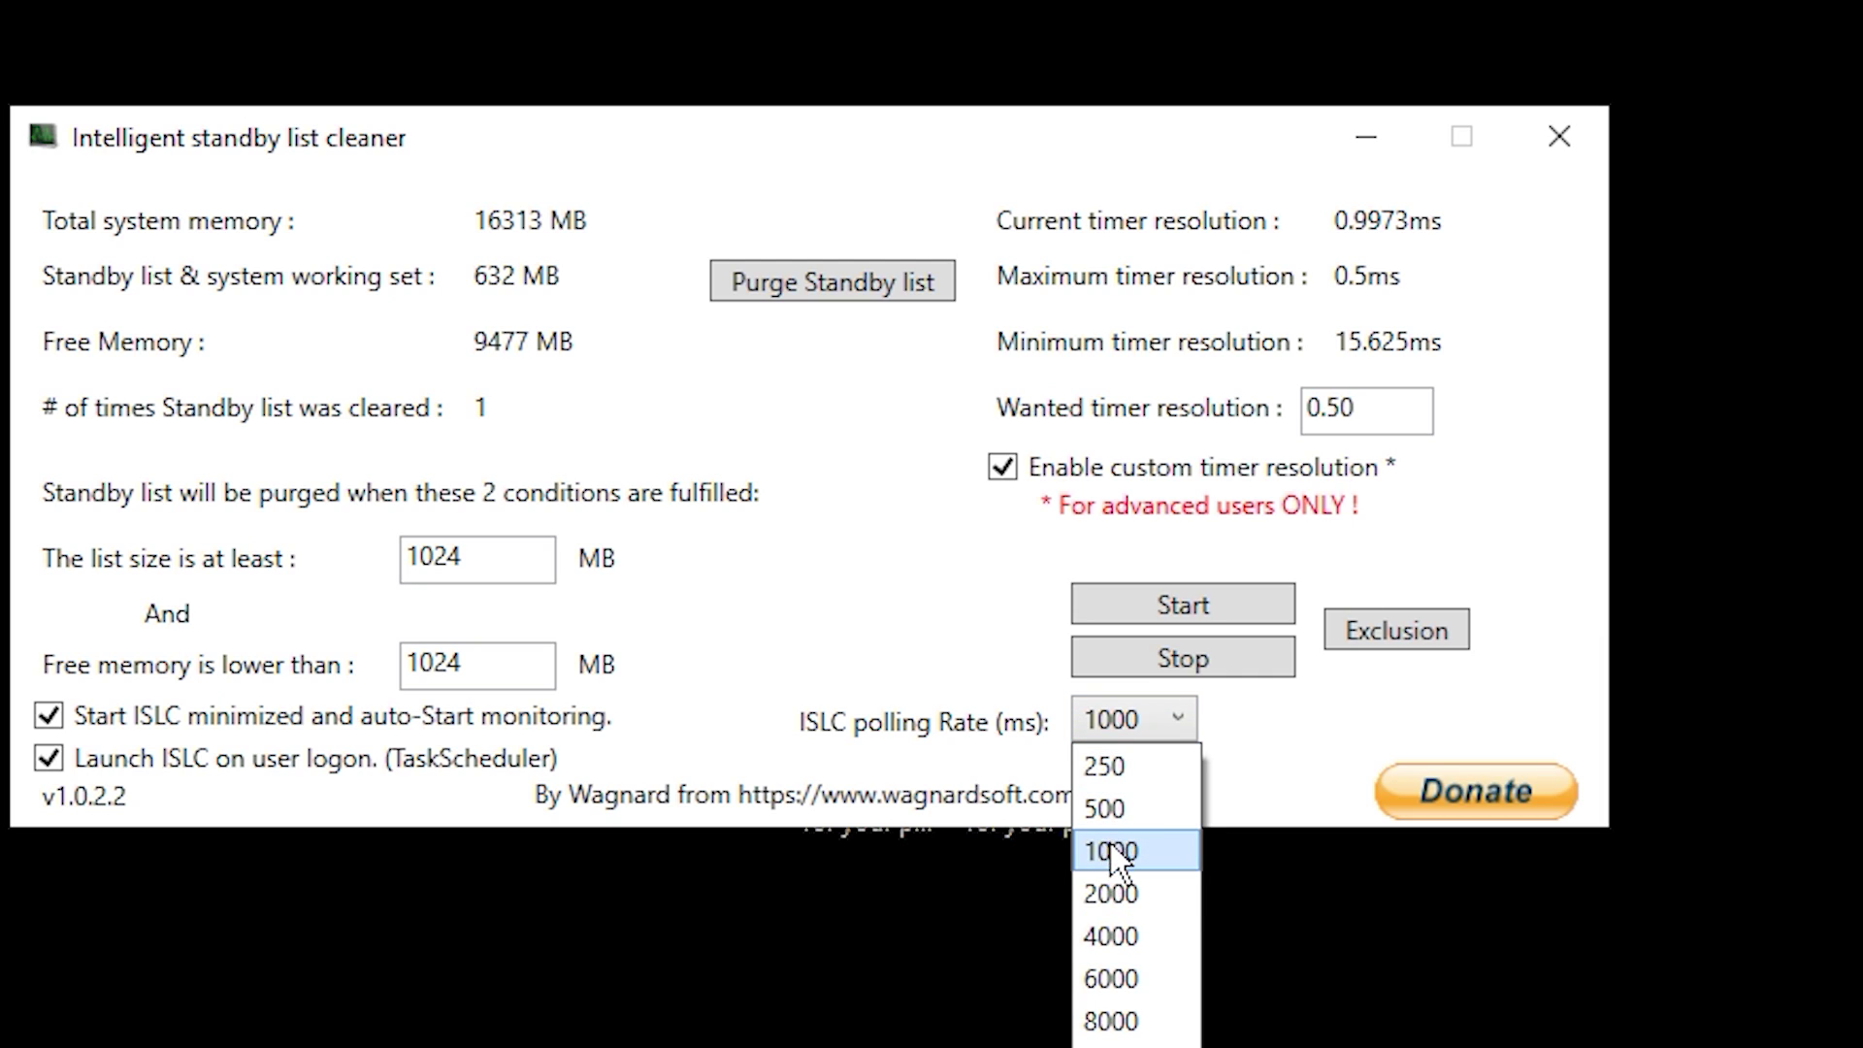
pyautogui.click(1116, 852)
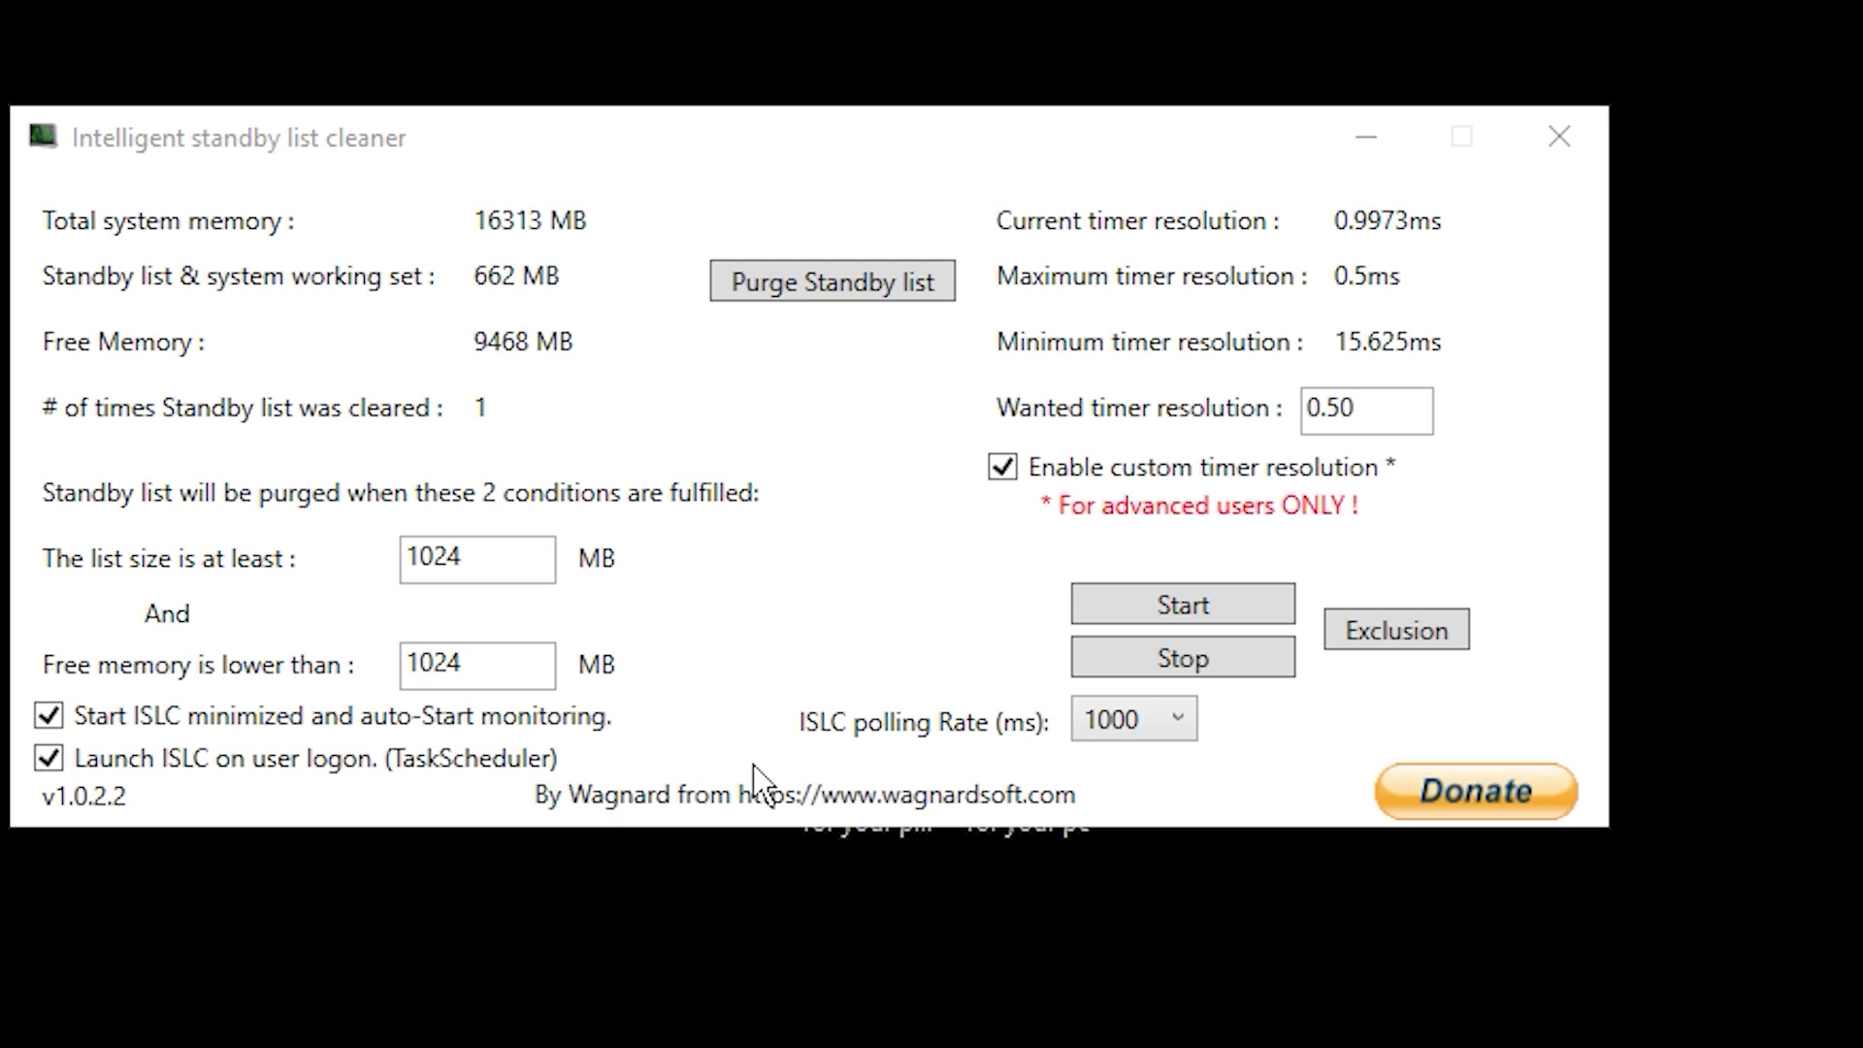
# Step: Convert 8 GB to megabytes in the online GB to MB converter and copy the binary result, 8192
pyautogui.click(520, 560)
pyautogui.moveTo(520, 560); pyautogui.dragTo(433, 560)
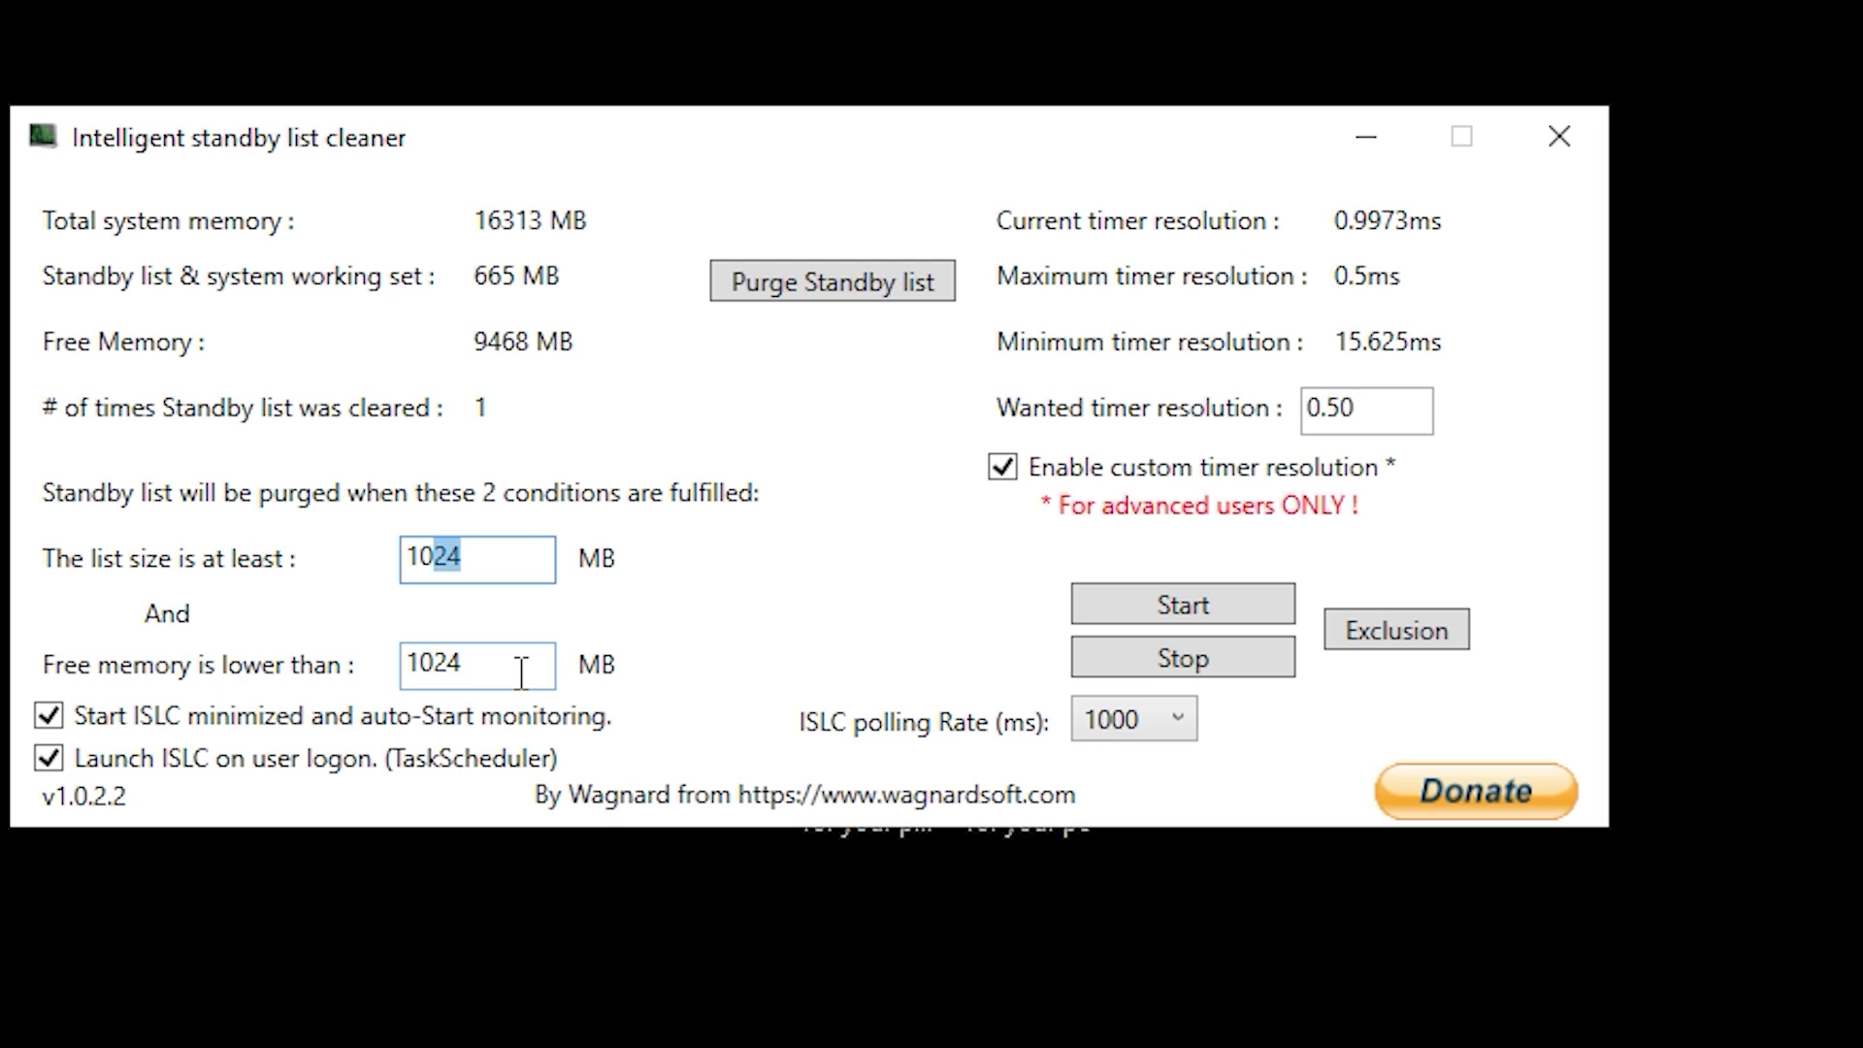
pyautogui.moveTo(521, 672); pyautogui.dragTo(296, 679)
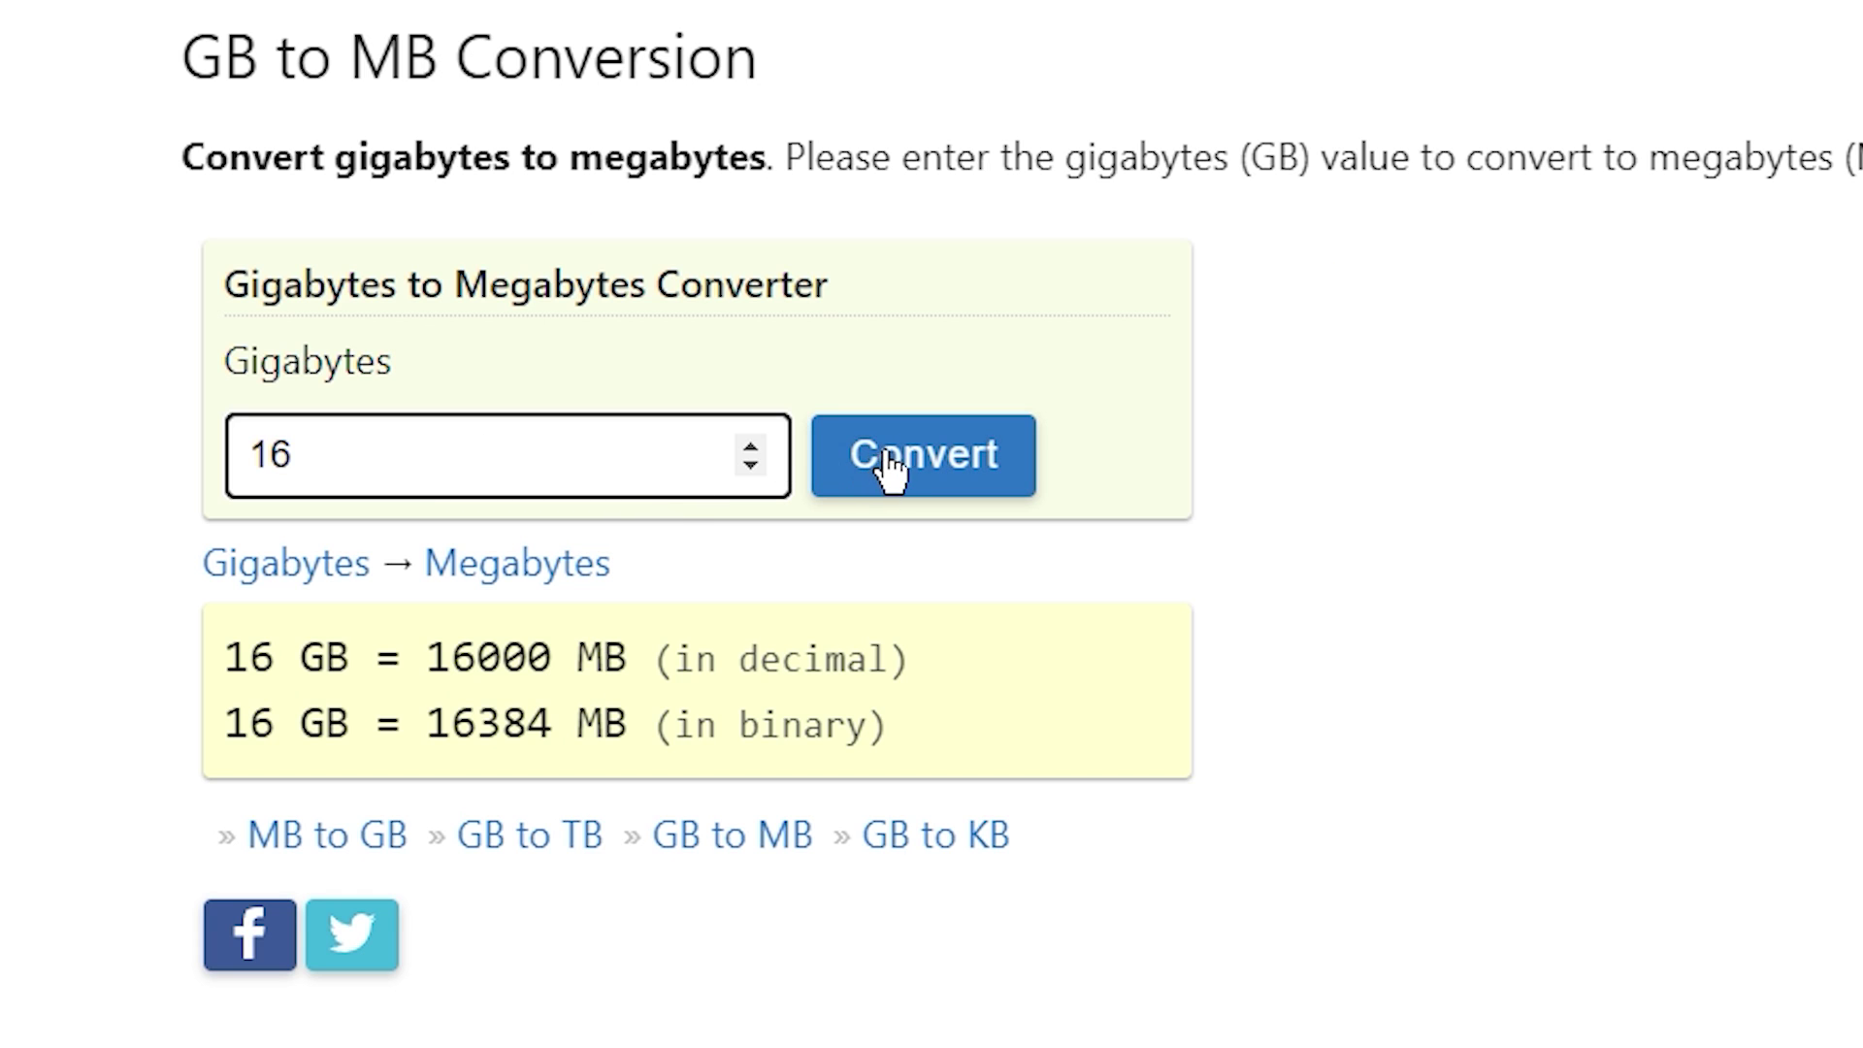
pyautogui.click(893, 468)
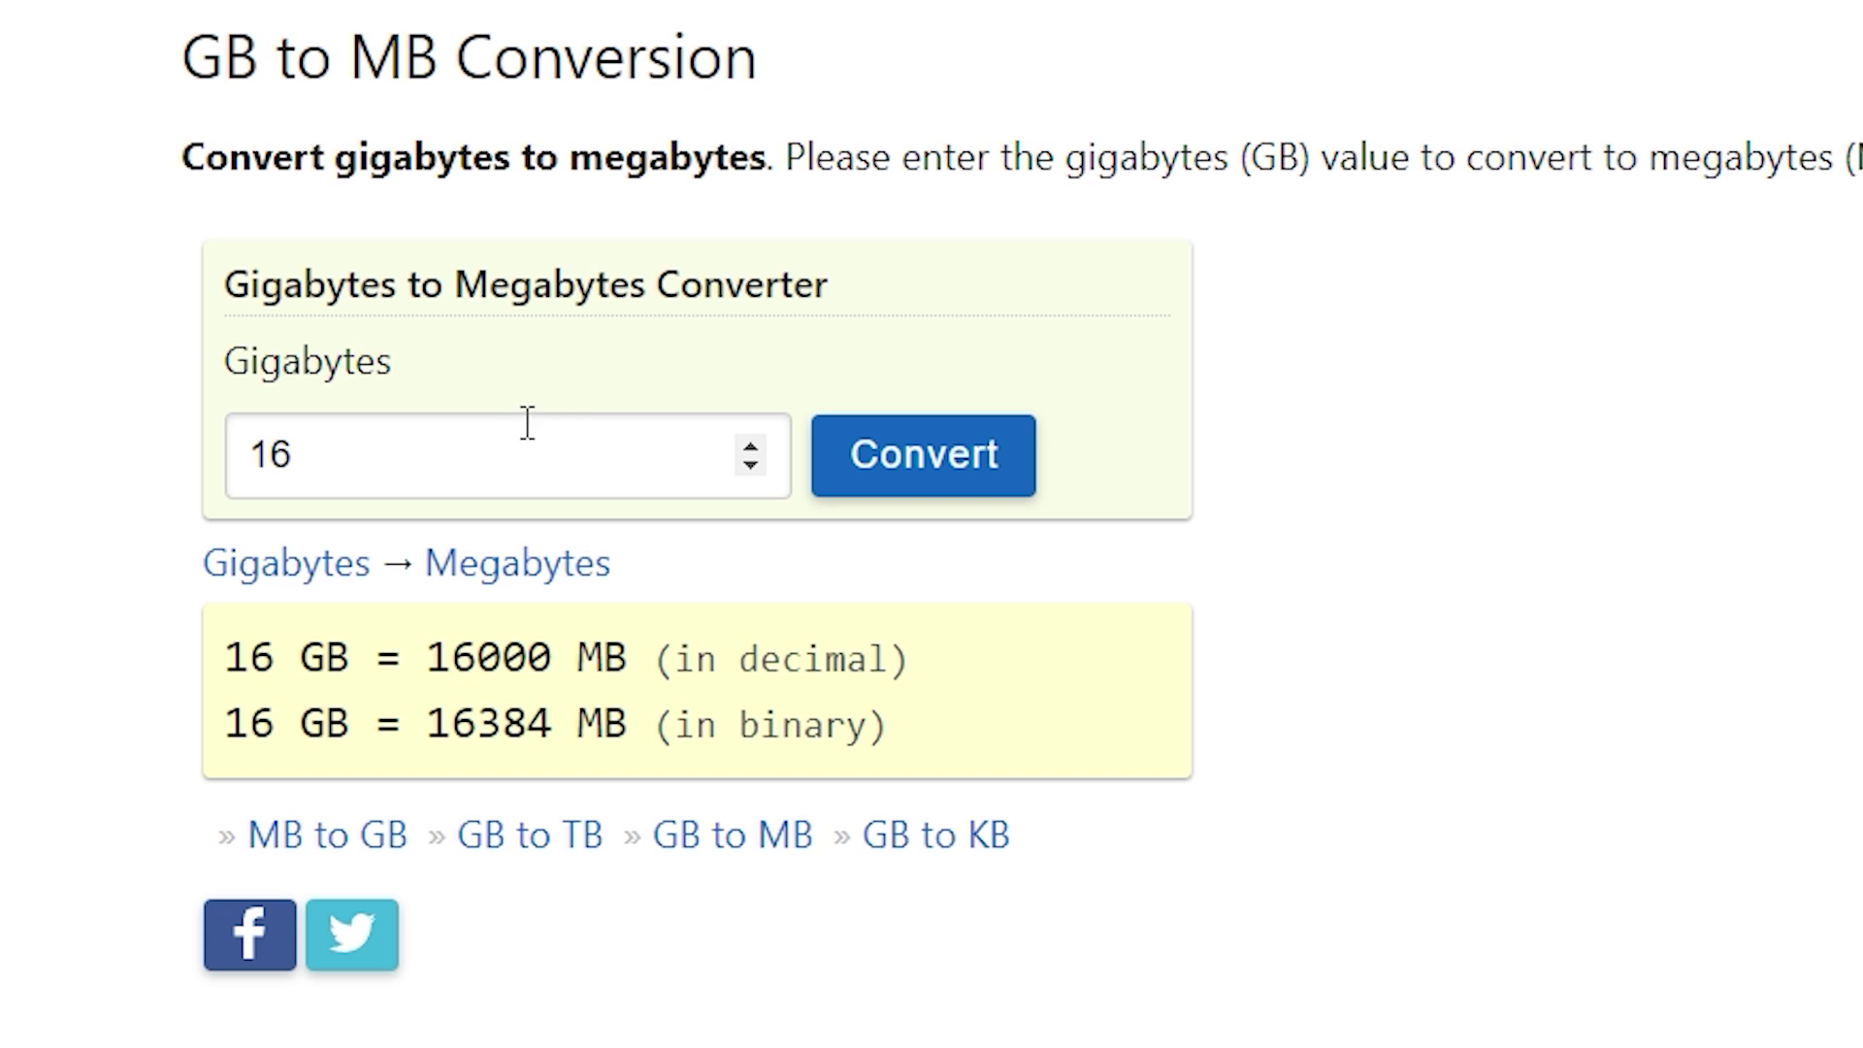
pyautogui.doubleClick(528, 420)
pyautogui.write('6')
pyautogui.press('BackSpace')
pyautogui.write('8')
pyautogui.click(970, 481)
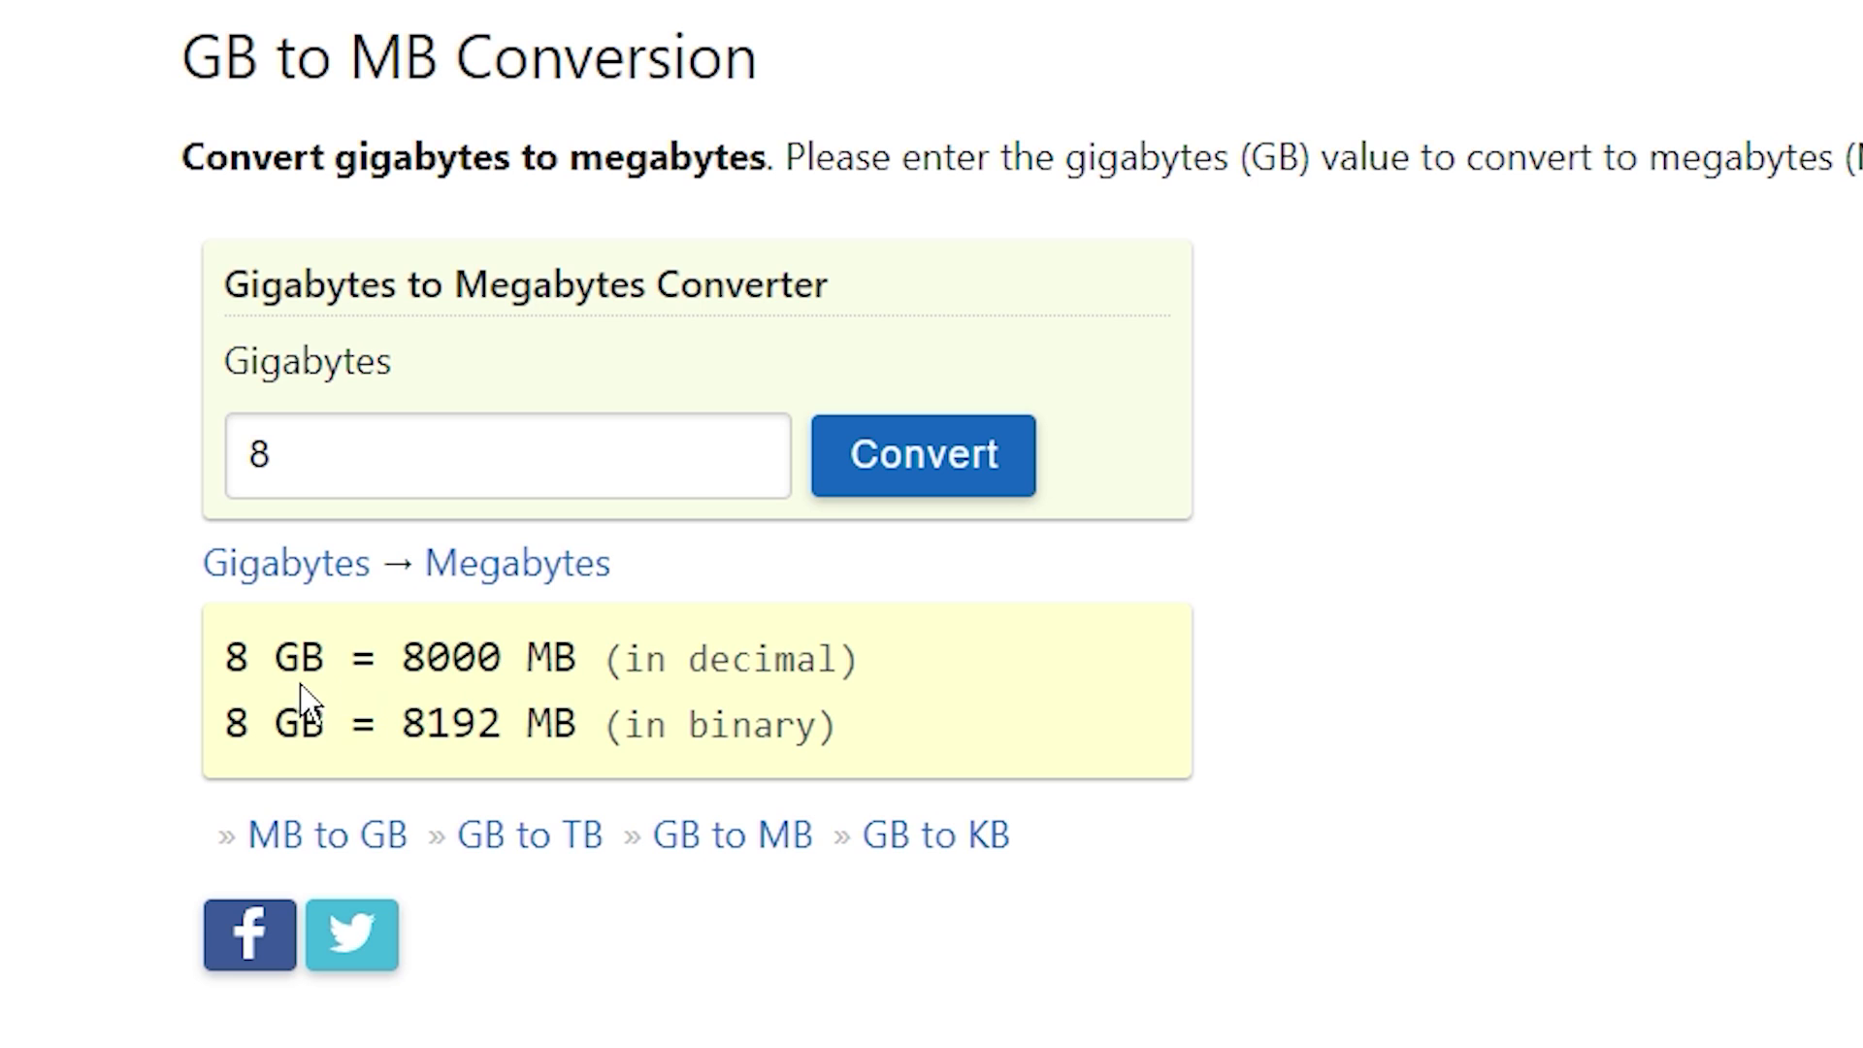
pyautogui.moveTo(402, 722); pyautogui.dragTo(503, 725)
pyautogui.hotkey('ctrl', 'c')
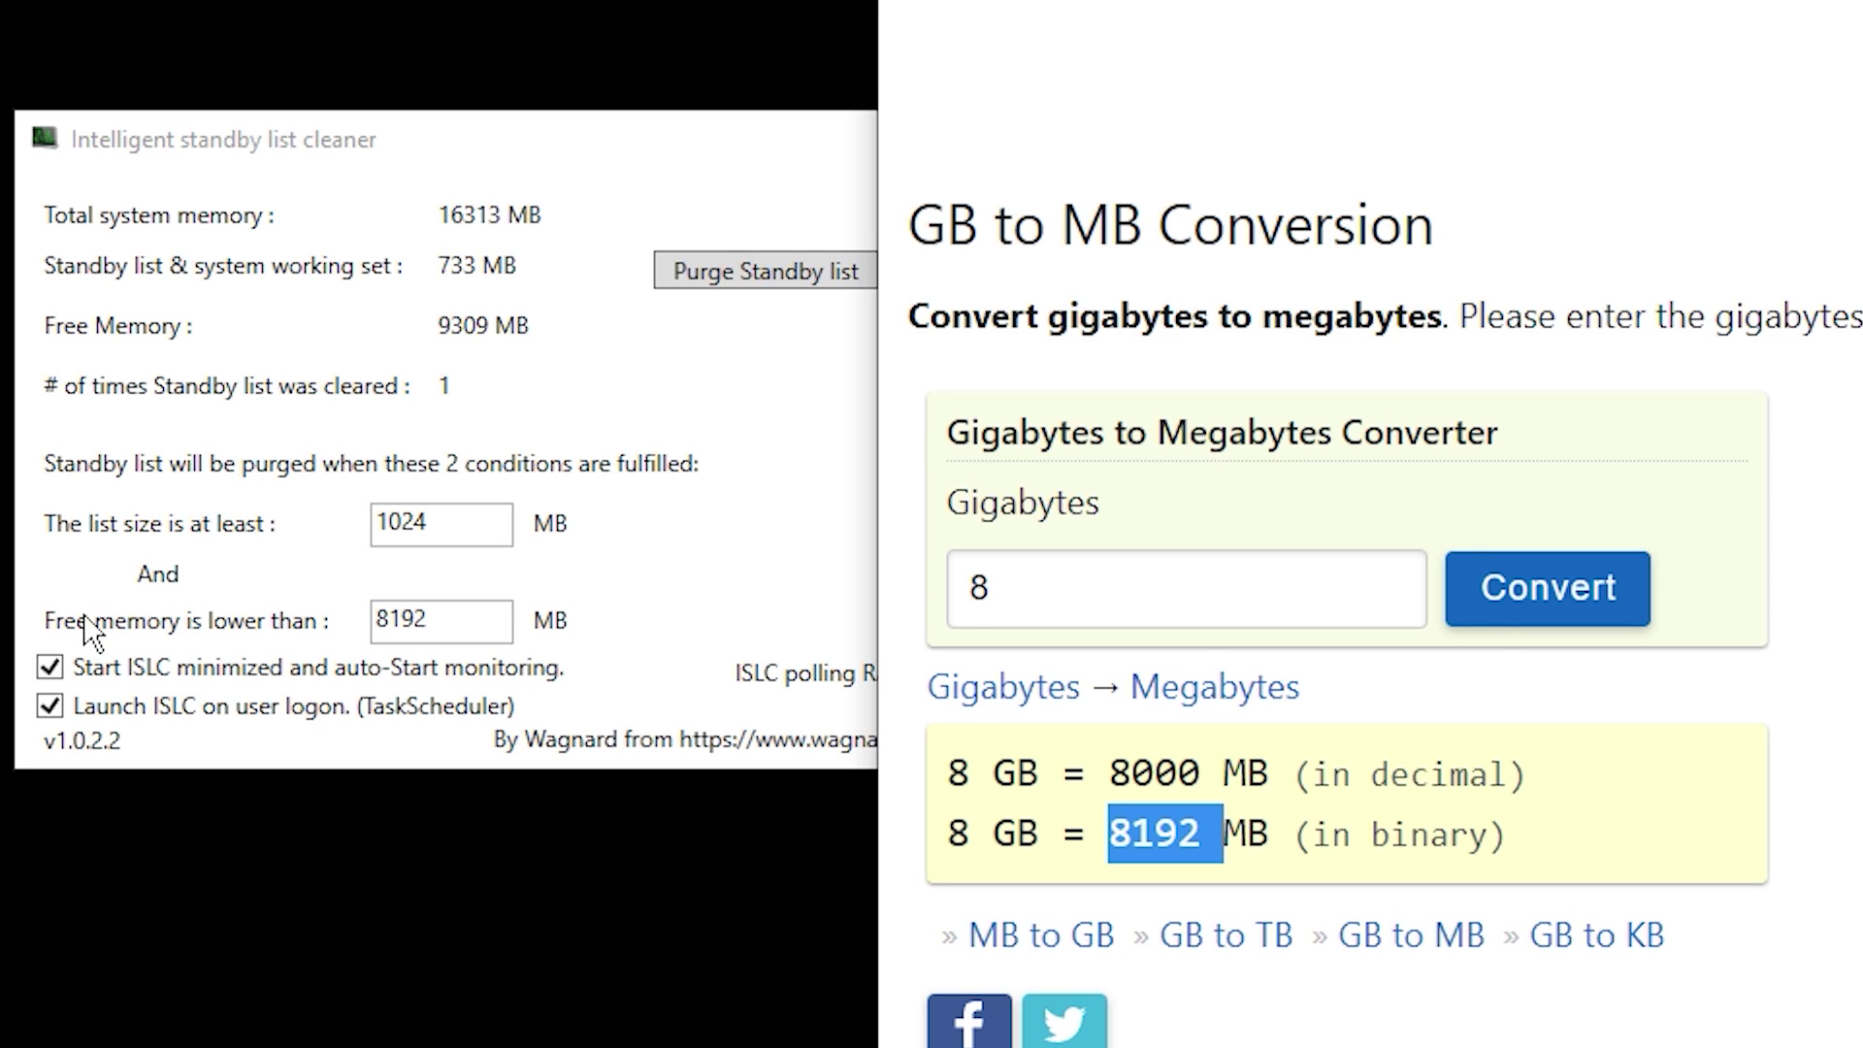
# Step: Set the "Free memory is lower than" purge condition in Intelligent standby list cleaner to 8192 MB
pyautogui.click(94, 625)
pyautogui.moveTo(439, 619); pyautogui.dragTo(384, 619)
pyautogui.hotkey('ctrl', 'v')
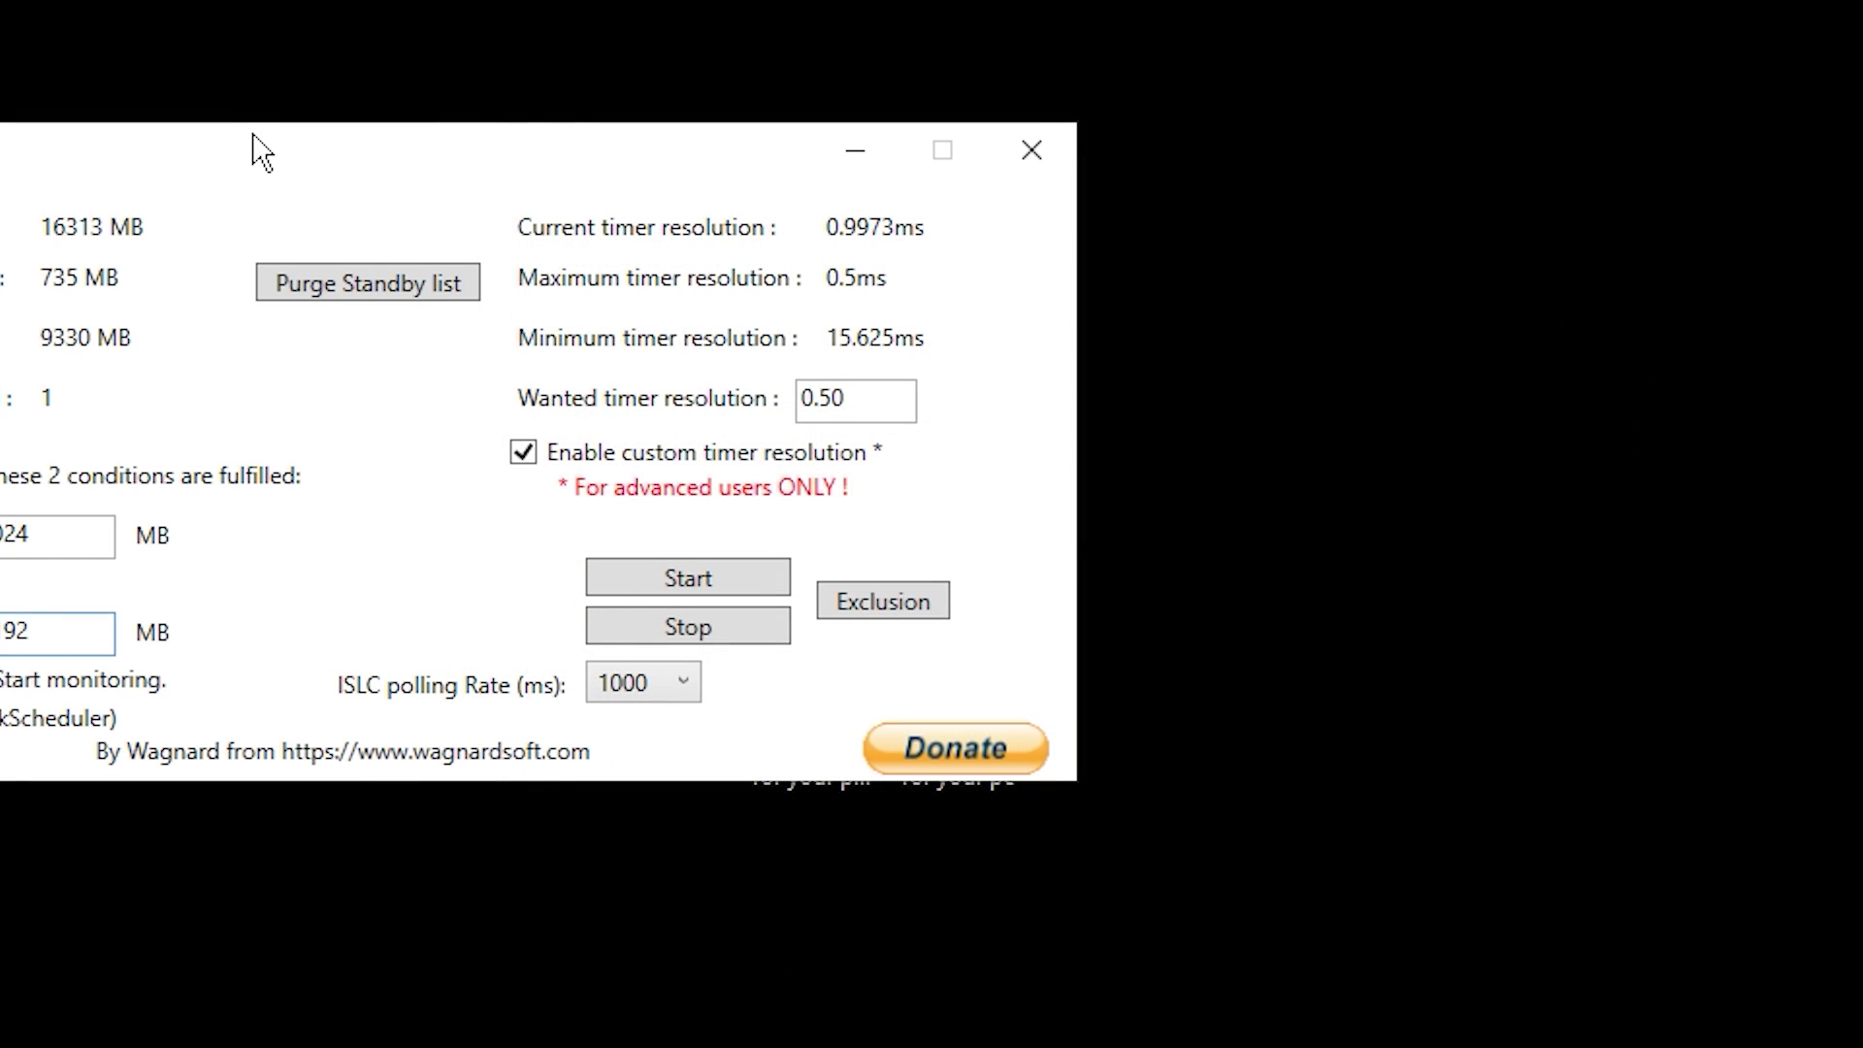
# Step: Start the standby list monitoring and close the Intelligent standby list cleaner window
pyautogui.moveTo(250, 145); pyautogui.dragTo(889, 218)
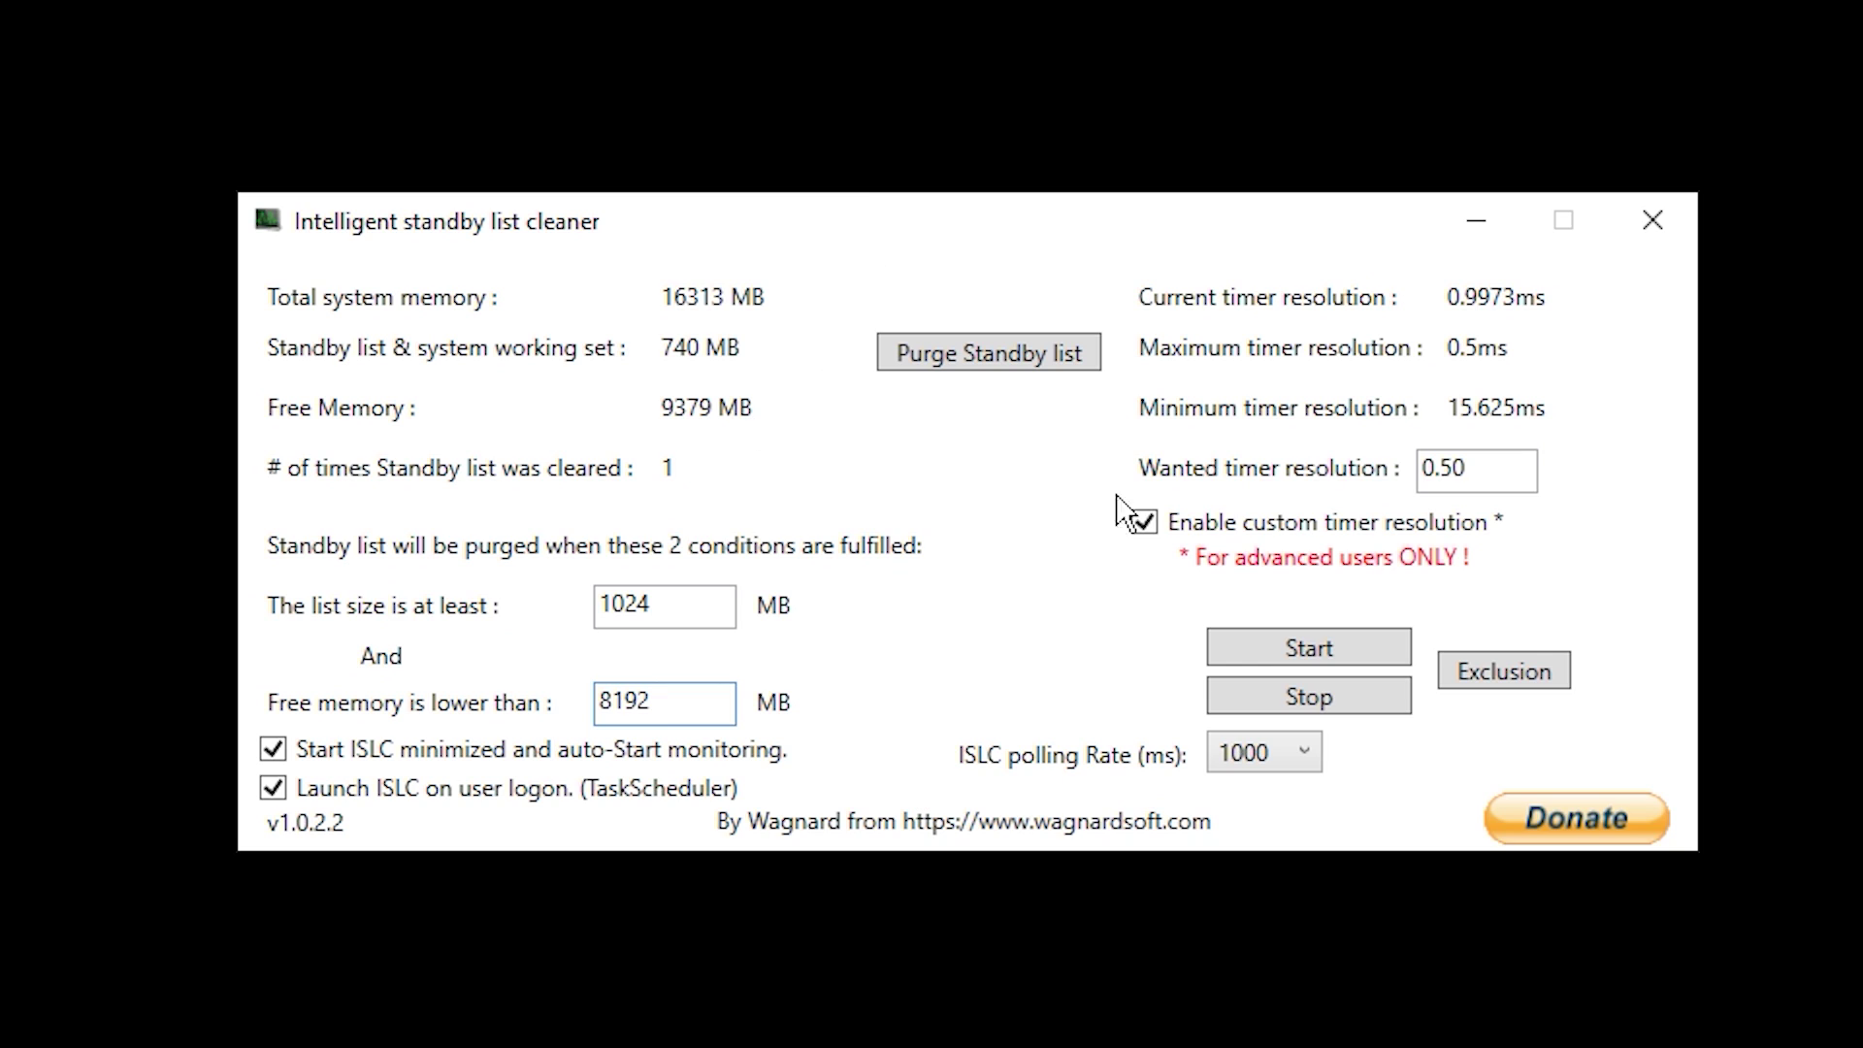
pyautogui.click(1318, 648)
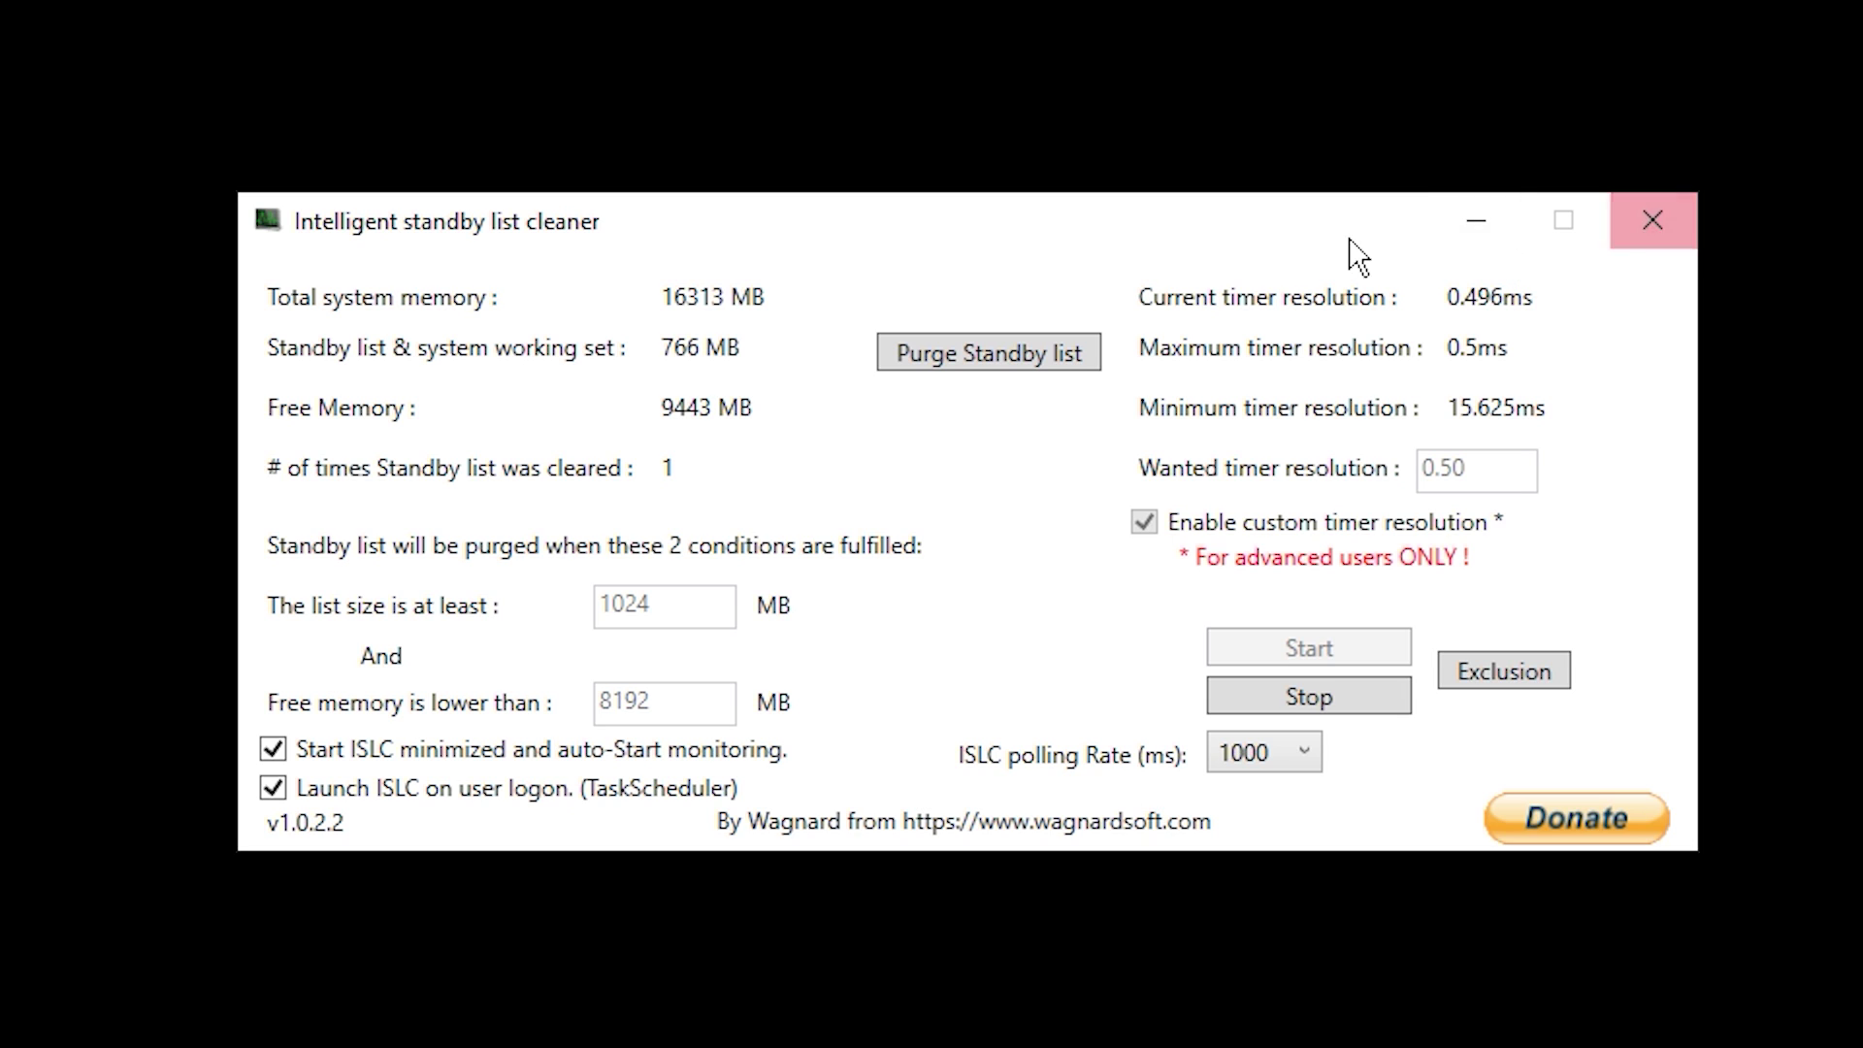
pyautogui.click(1666, 239)
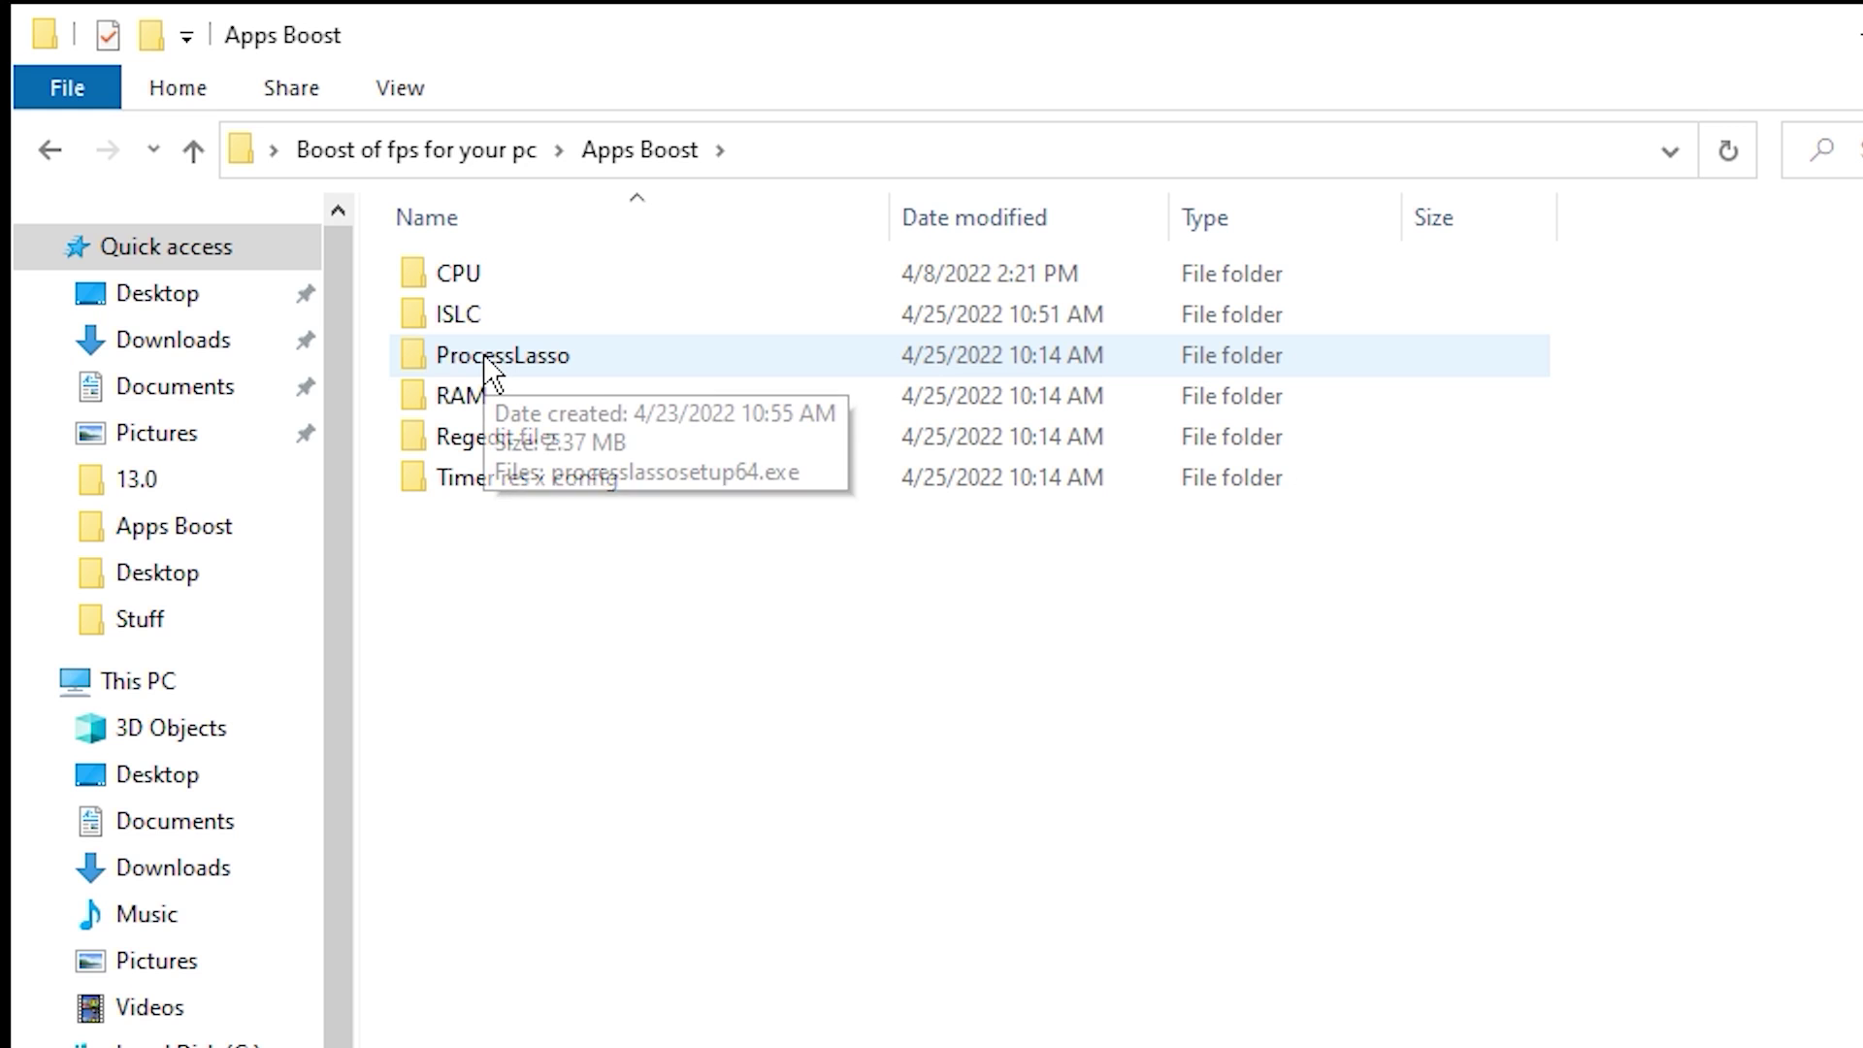
# Step: Launch the Process Lasso installer from the ProcessLasso folder, allow its changes and accept the license agreement
pyautogui.doubleClick(485, 355)
pyautogui.doubleClick(562, 279)
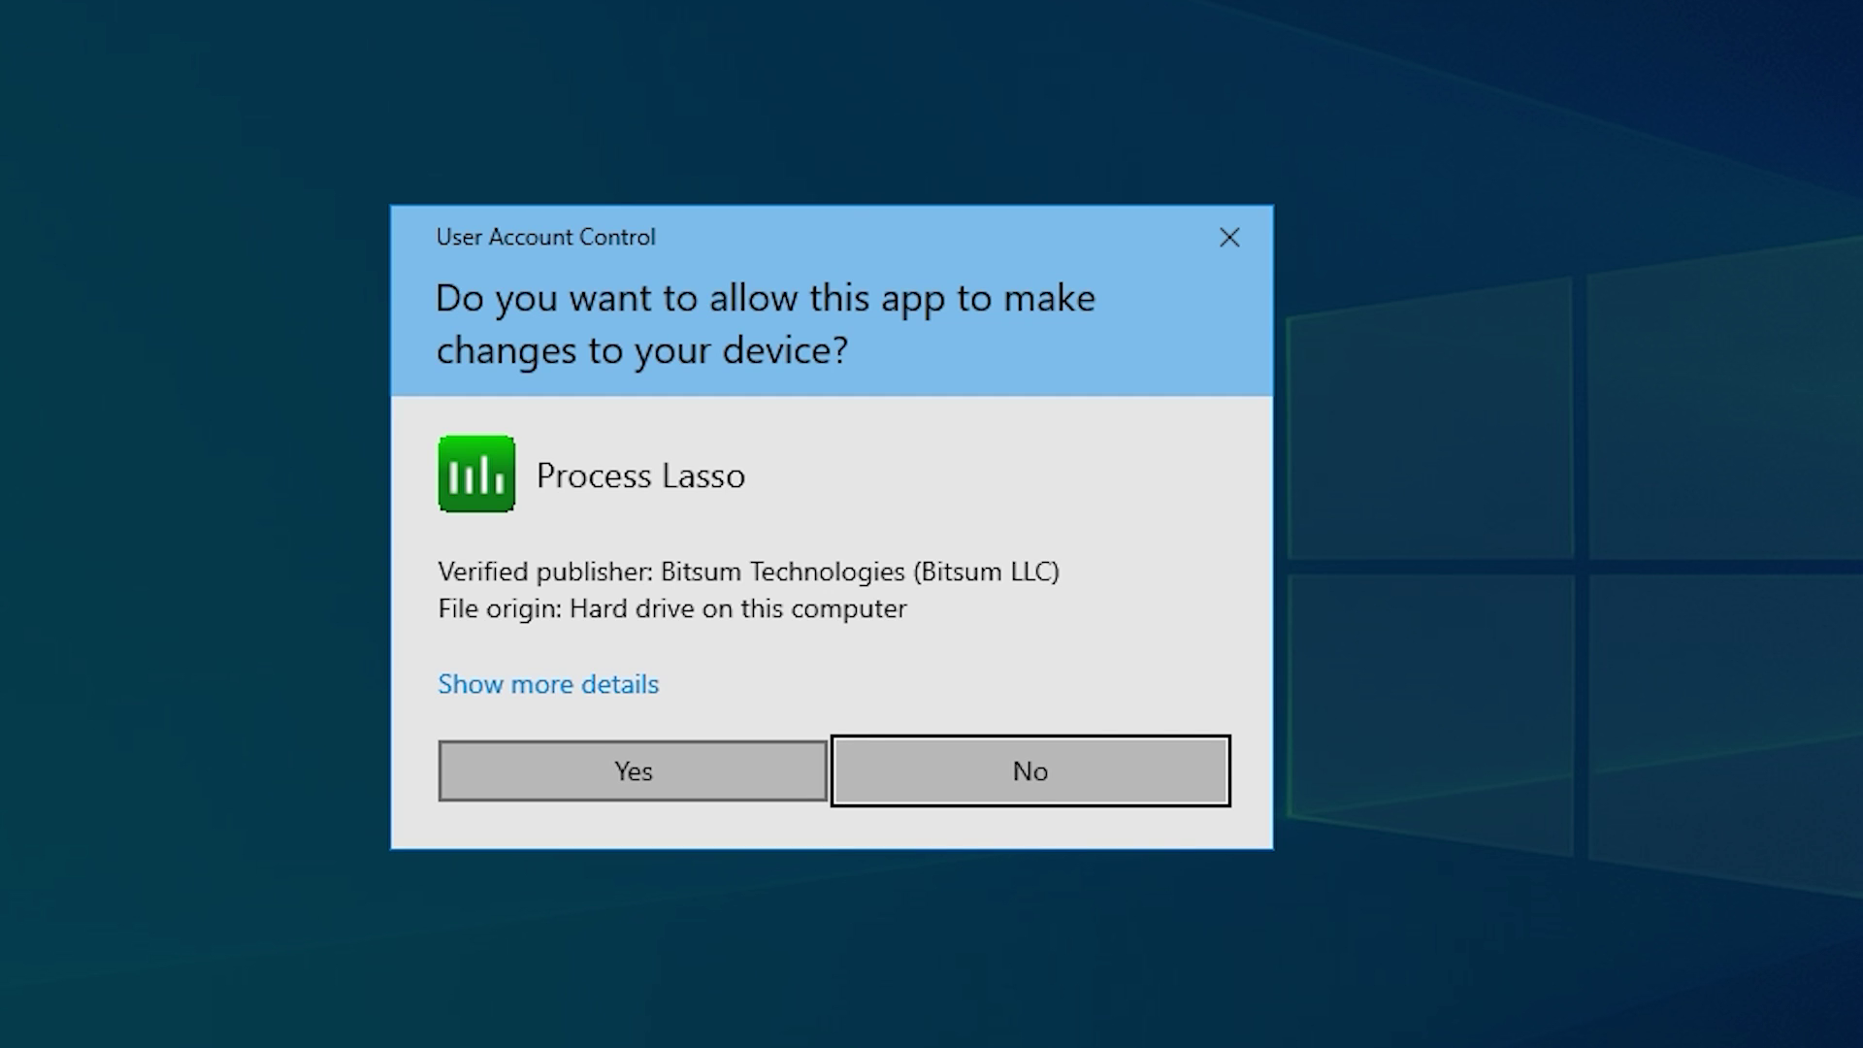
pyautogui.click(631, 774)
pyautogui.click(840, 595)
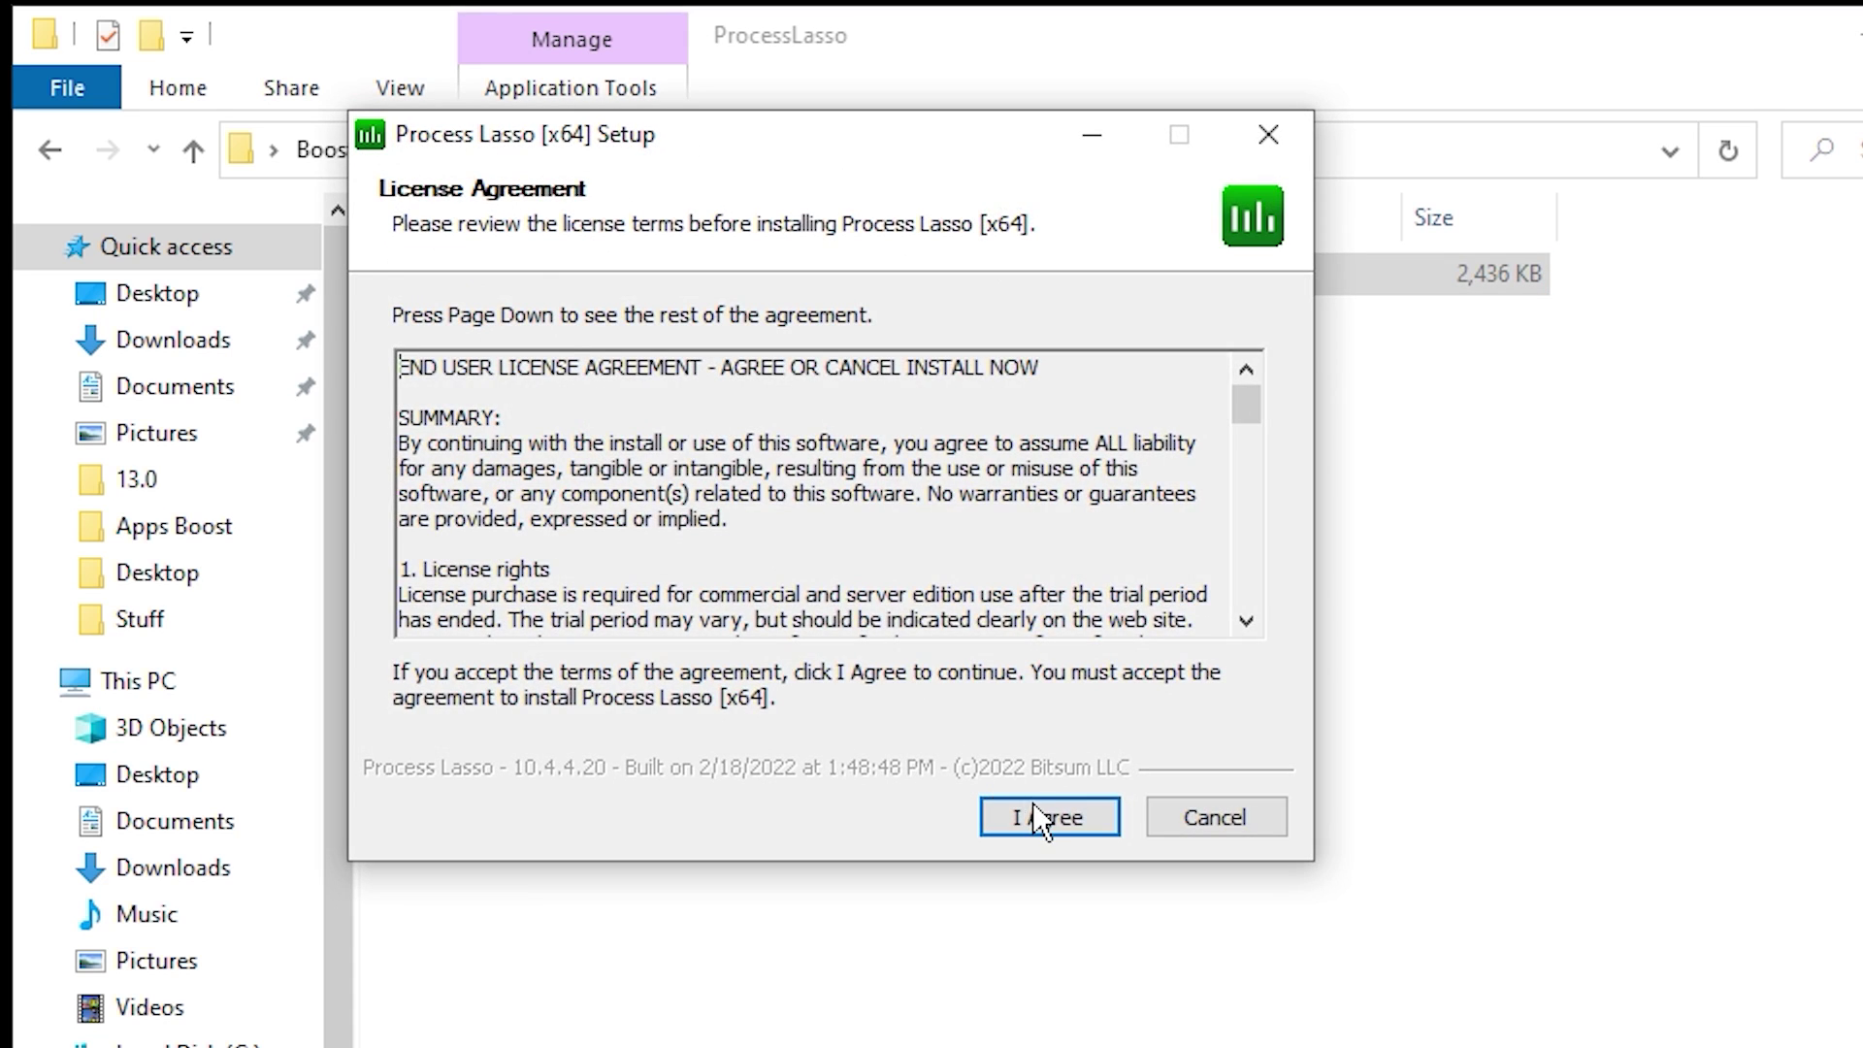
pyautogui.click(1033, 804)
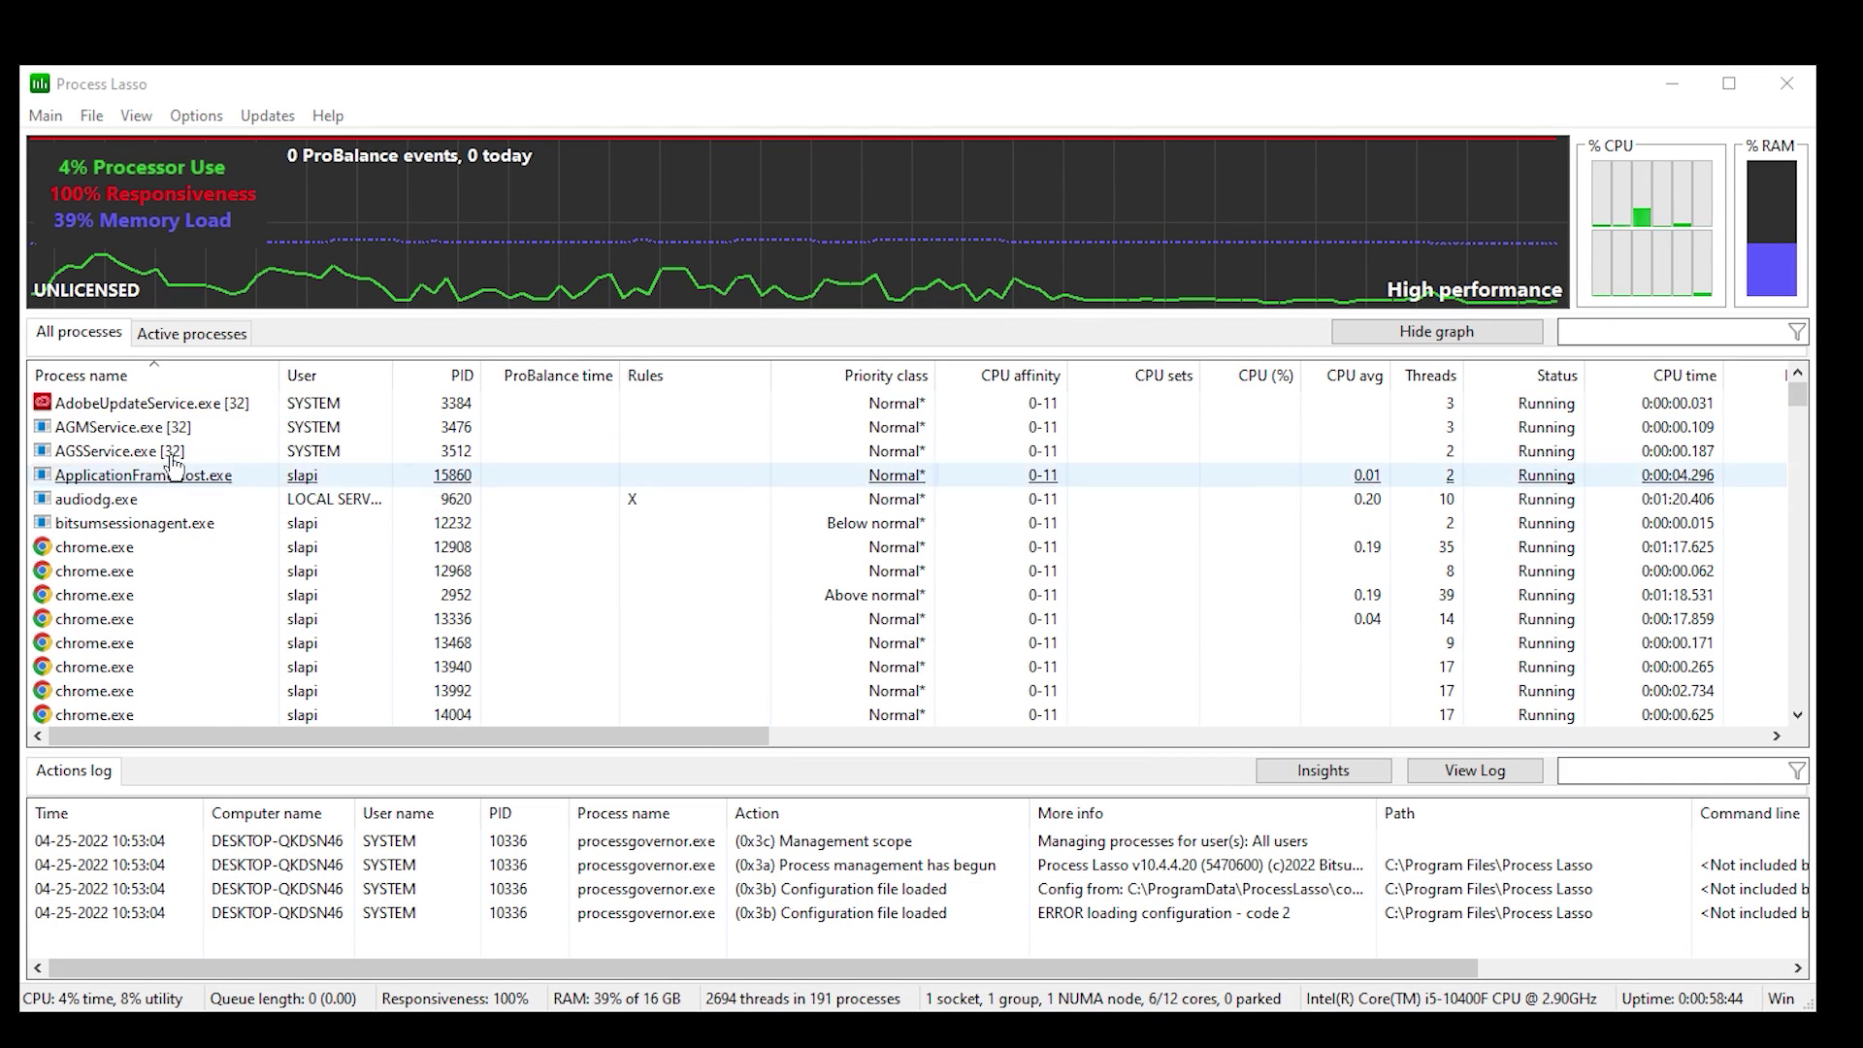
# Step: Enable Performance Mode in Process Lasso
pyautogui.click(45, 116)
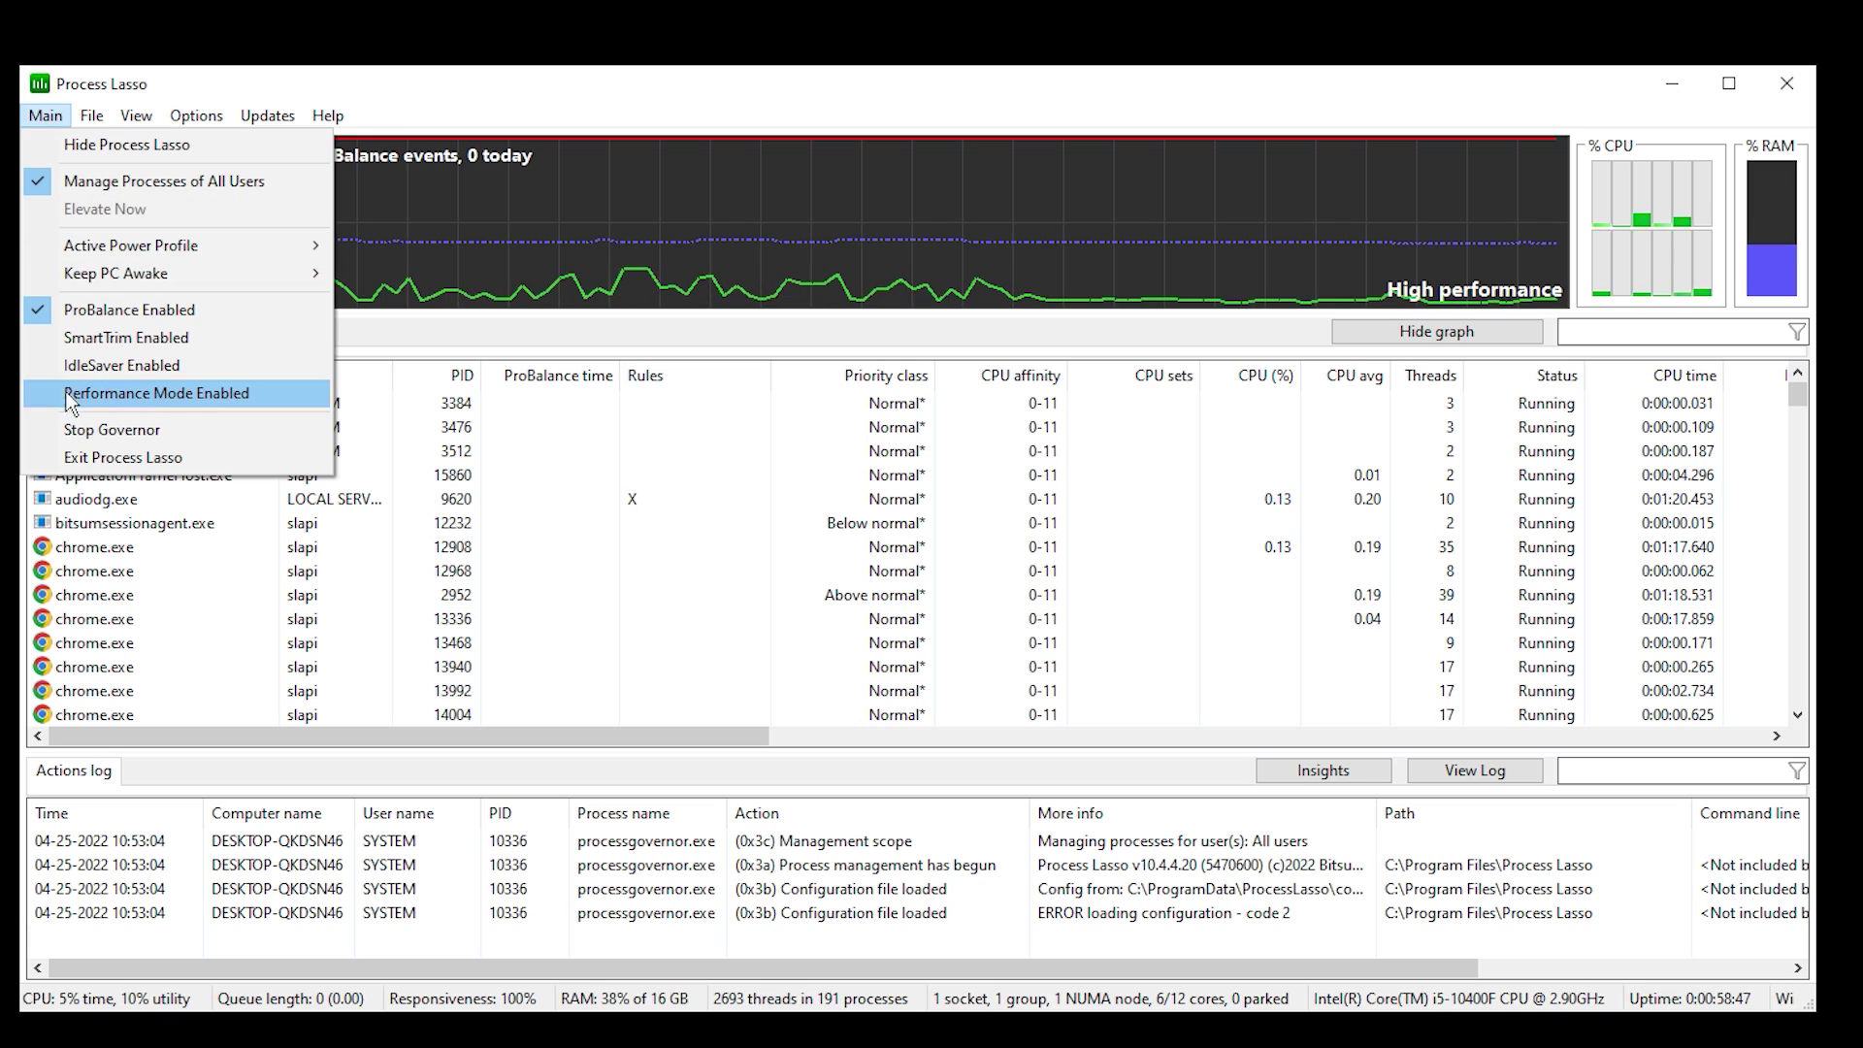
pyautogui.click(167, 394)
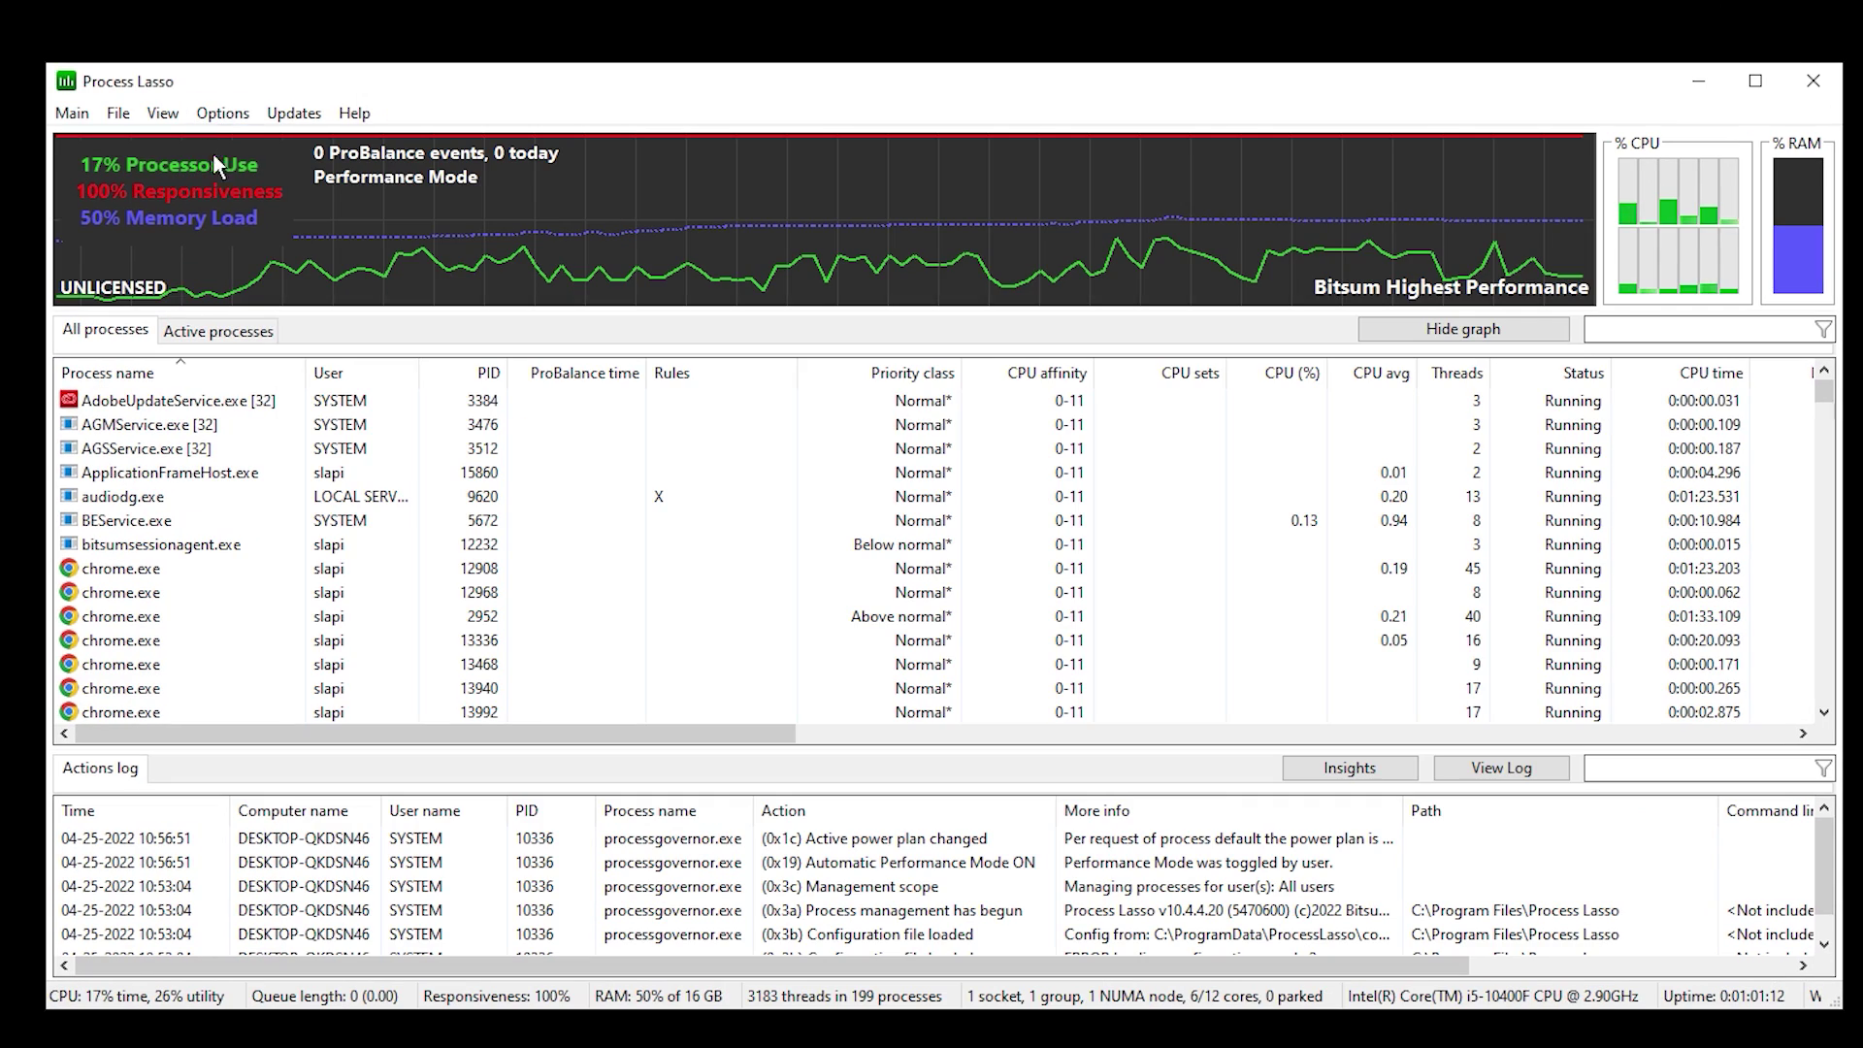
# Step: Set the CPU priority of the active FortniteClient-Win64 process to always High
pyautogui.click(255, 333)
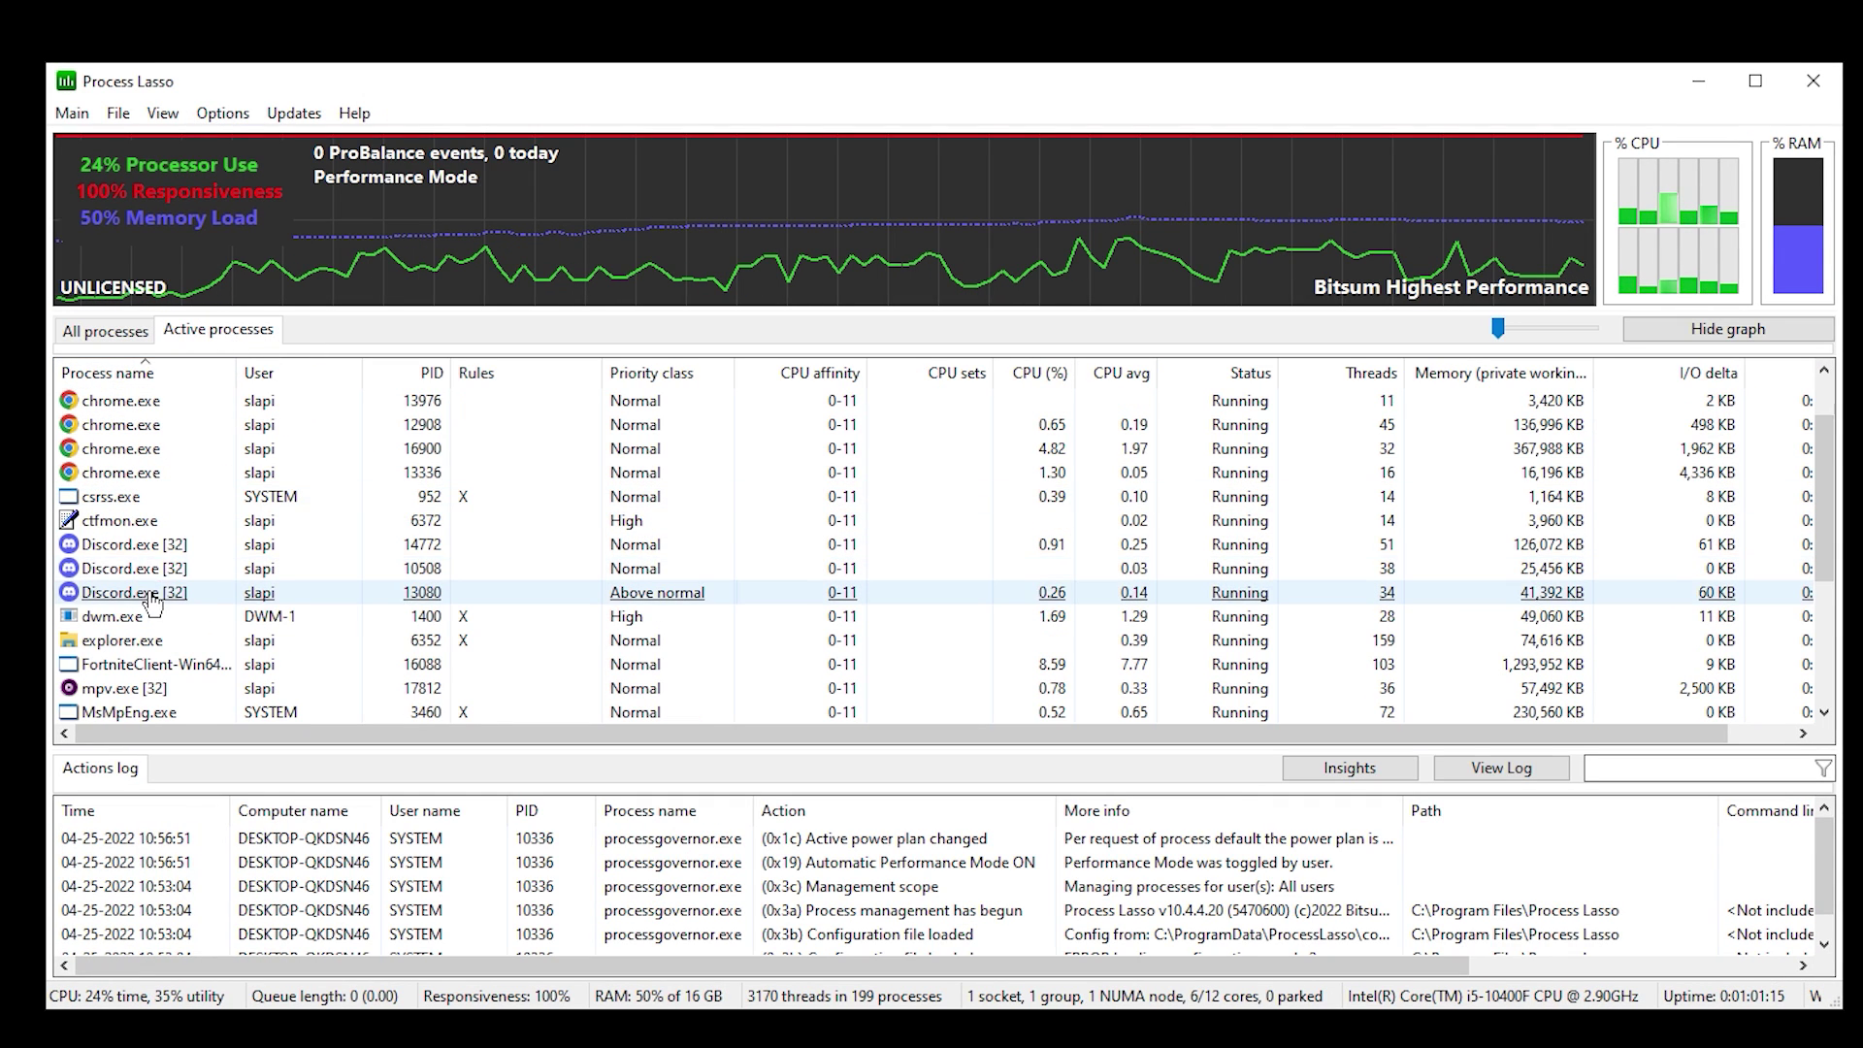
pyautogui.scroll(-1, 107, 592)
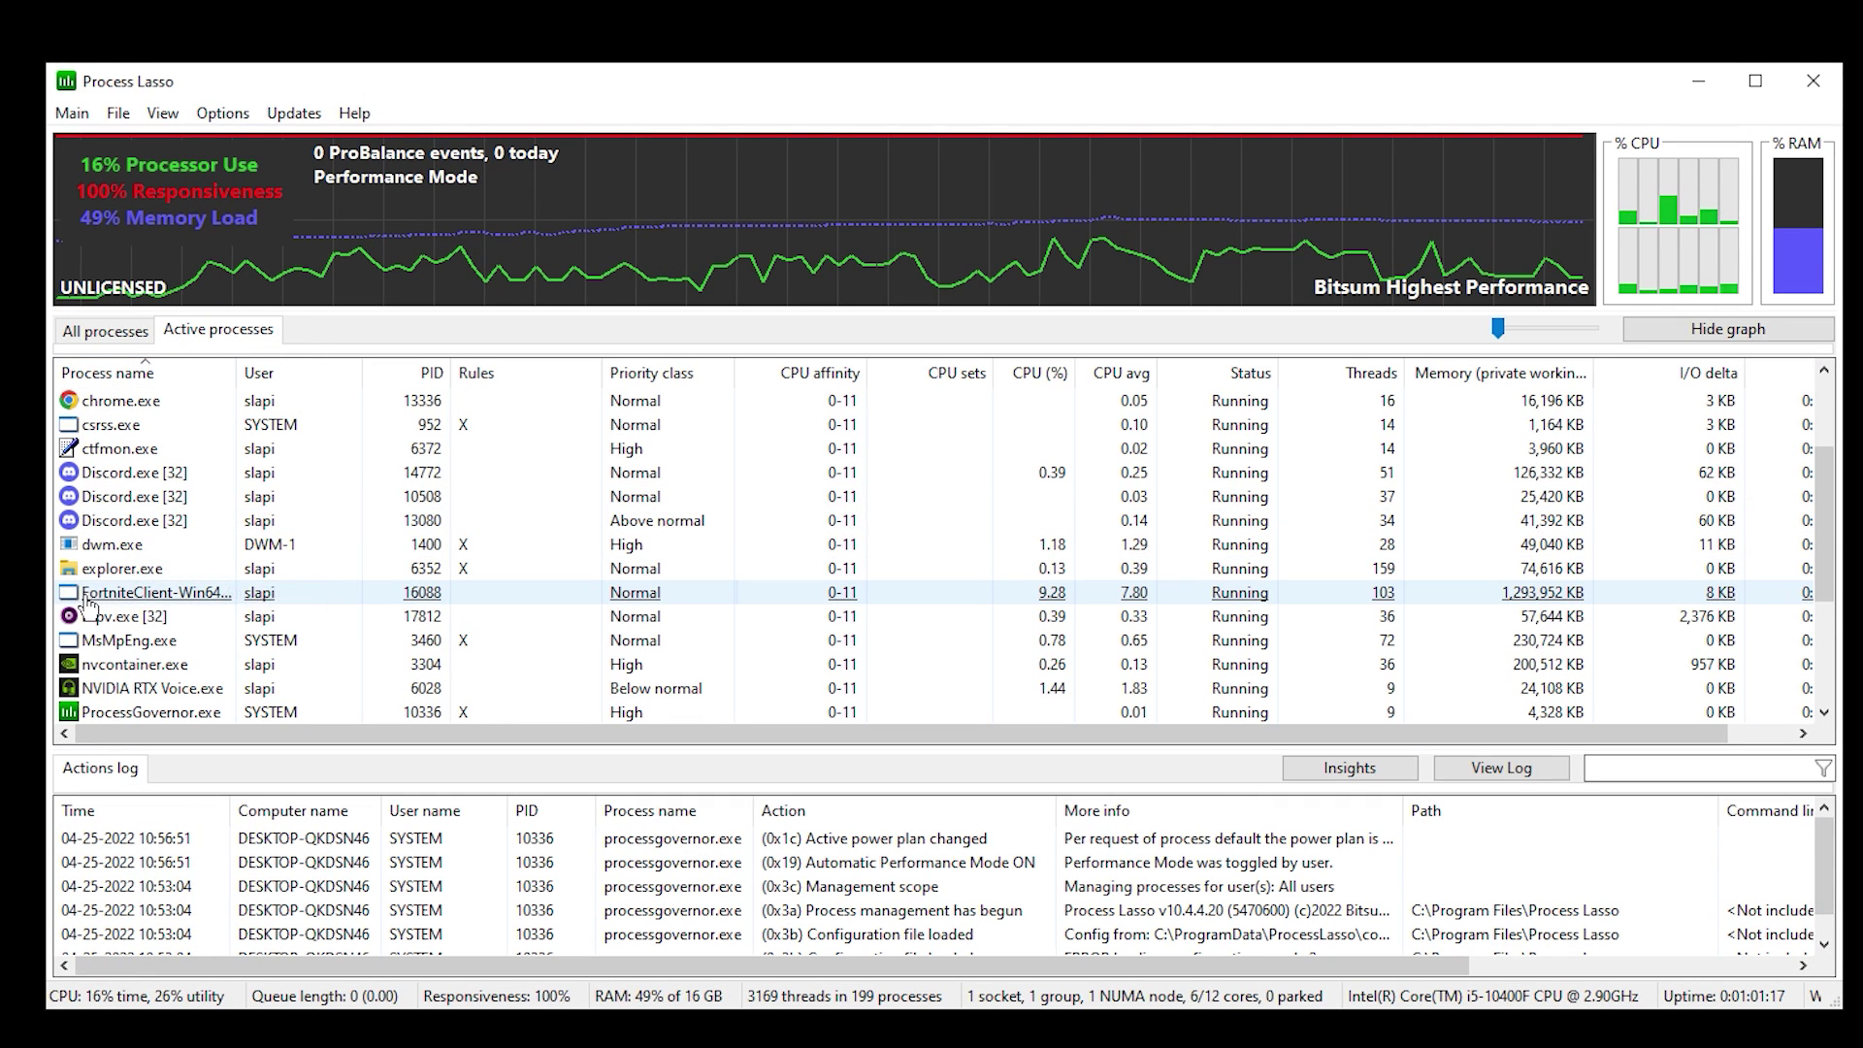
pyautogui.rightClick(219, 604)
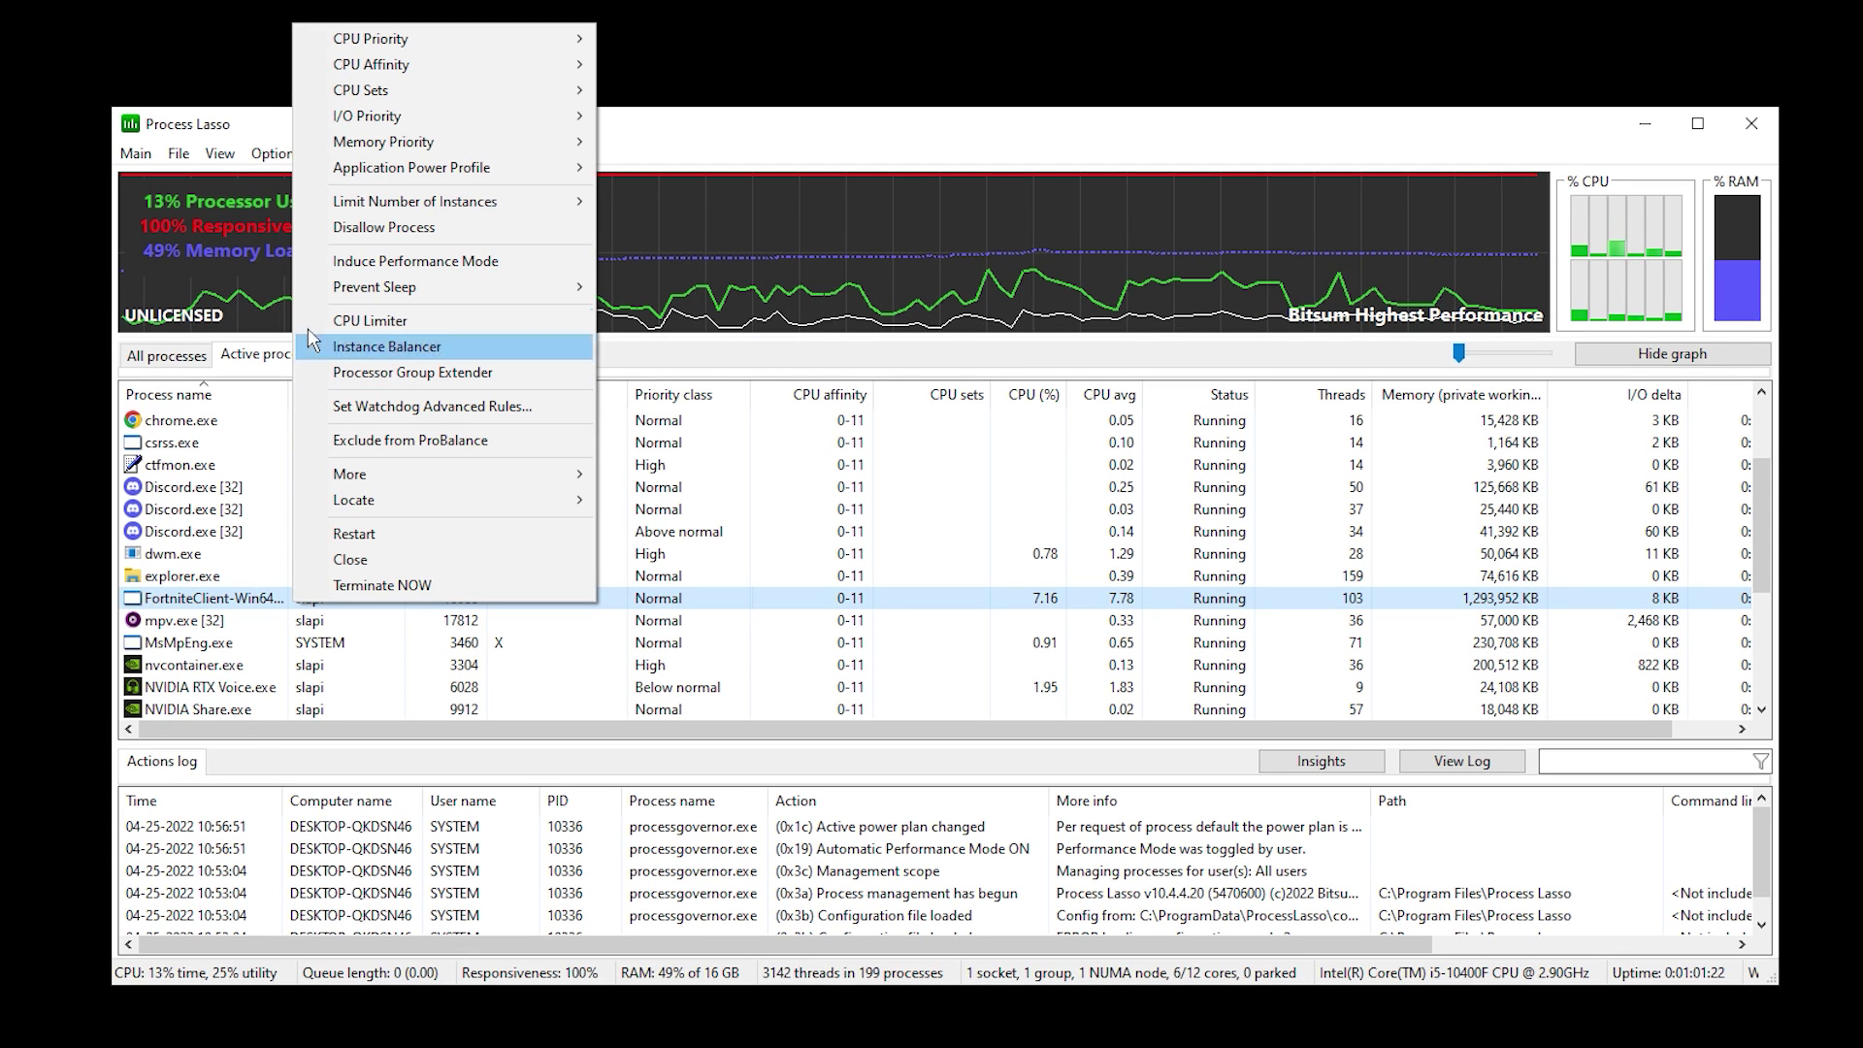
pyautogui.moveTo(433, 37)
pyautogui.moveTo(652, 64)
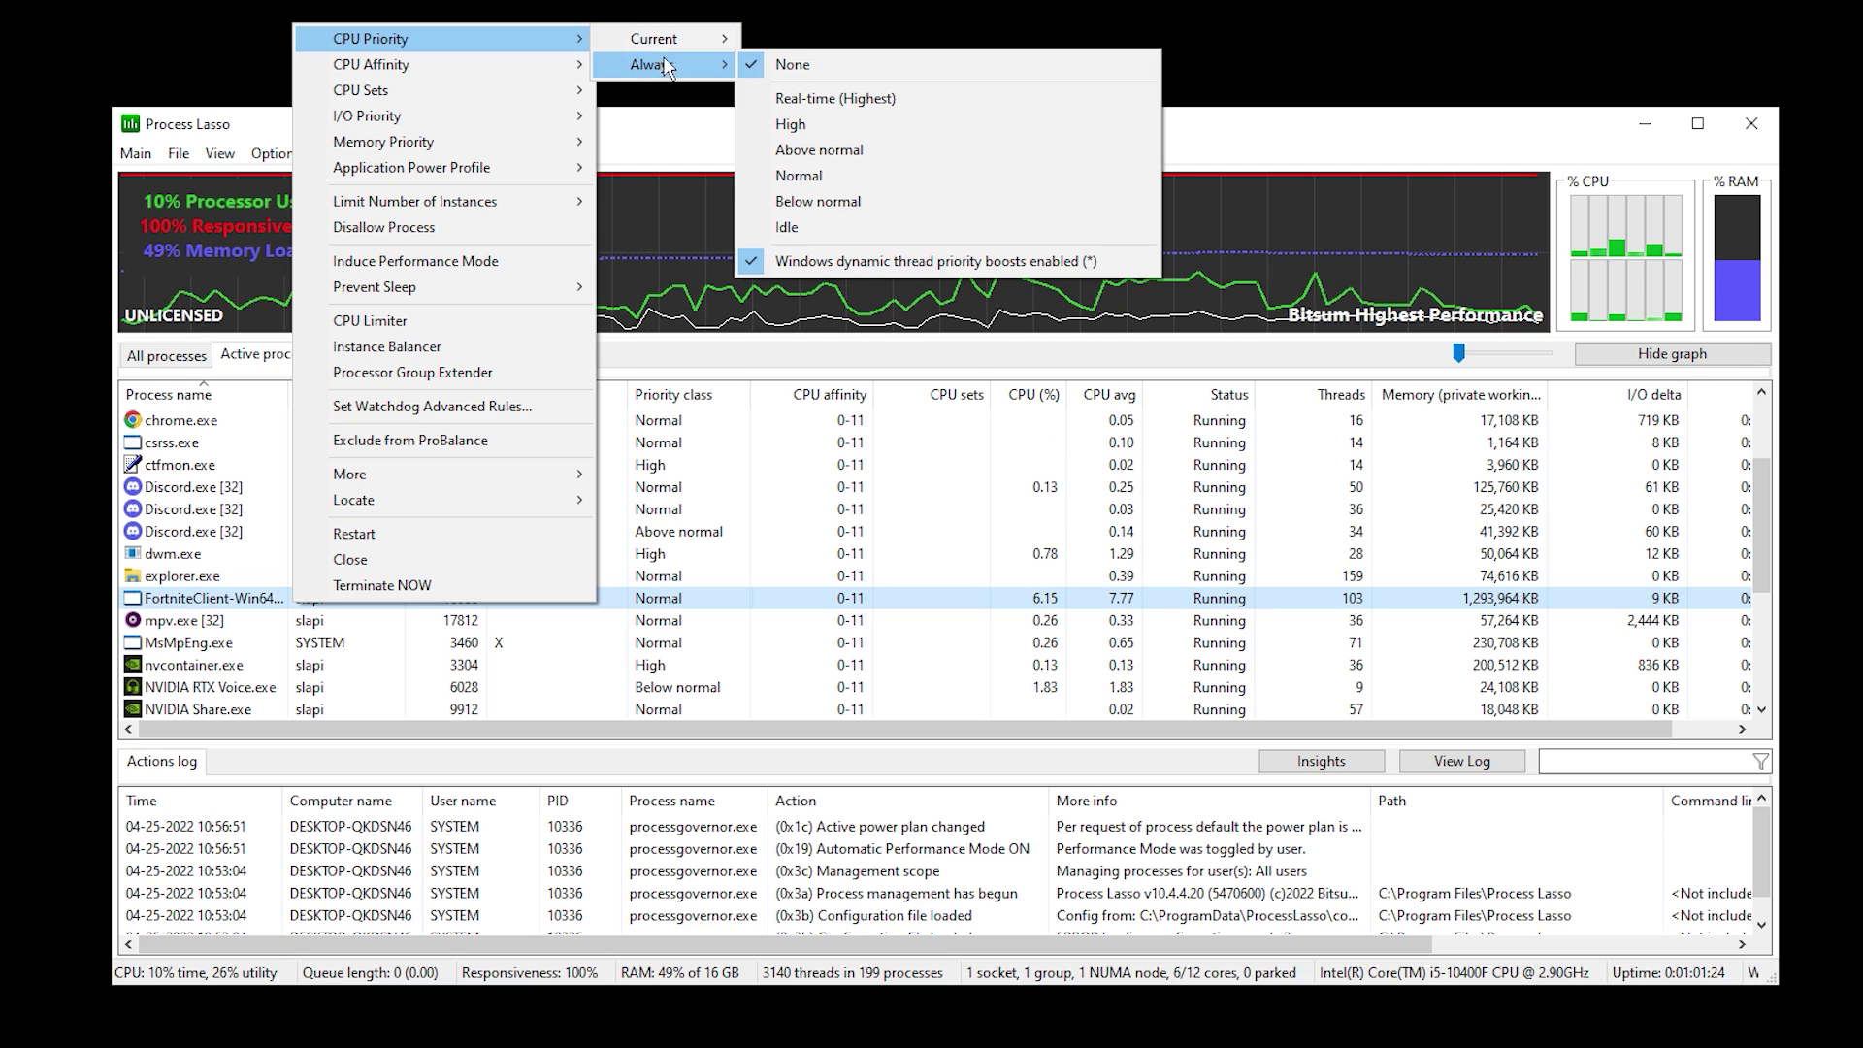
# Step: Review the always-on CPU affinity choices for the FortniteClient-Win64 process and set its memory priority to always Normal
pyautogui.rightClick(199, 597)
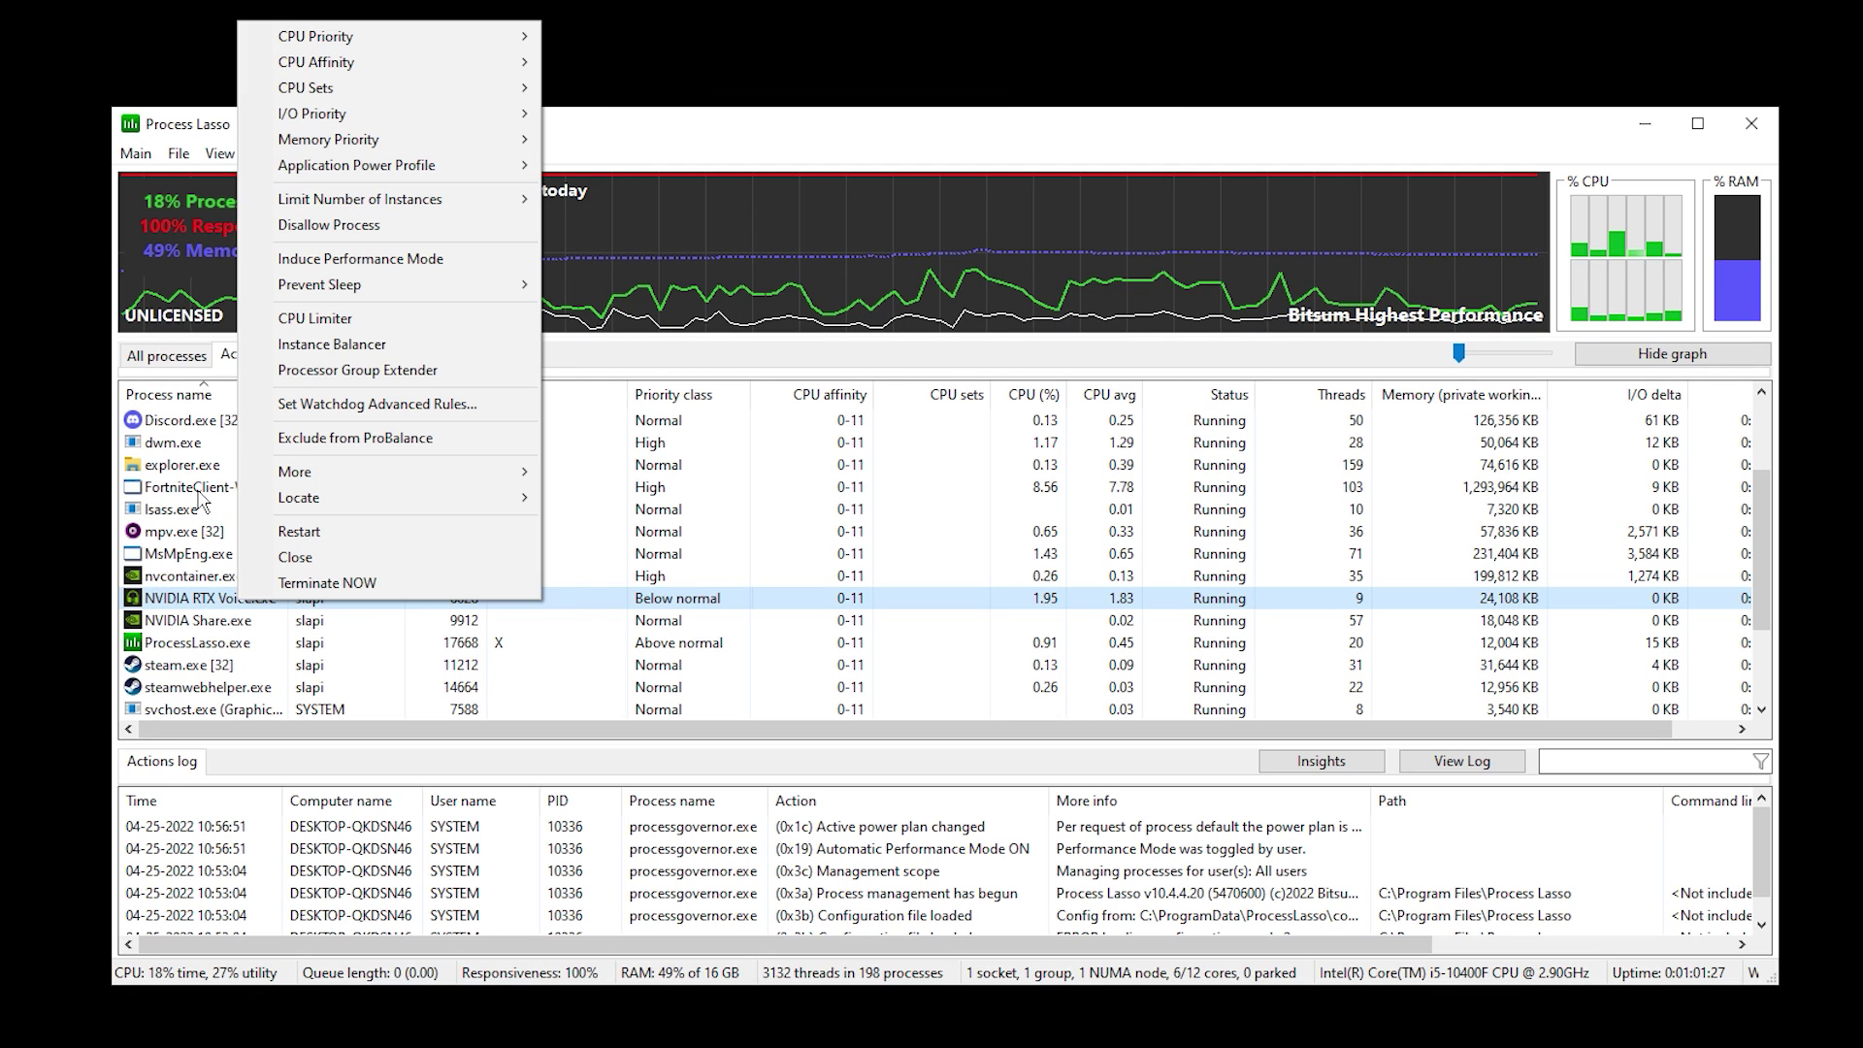
pyautogui.rightClick(198, 493)
pyautogui.moveTo(281, 531)
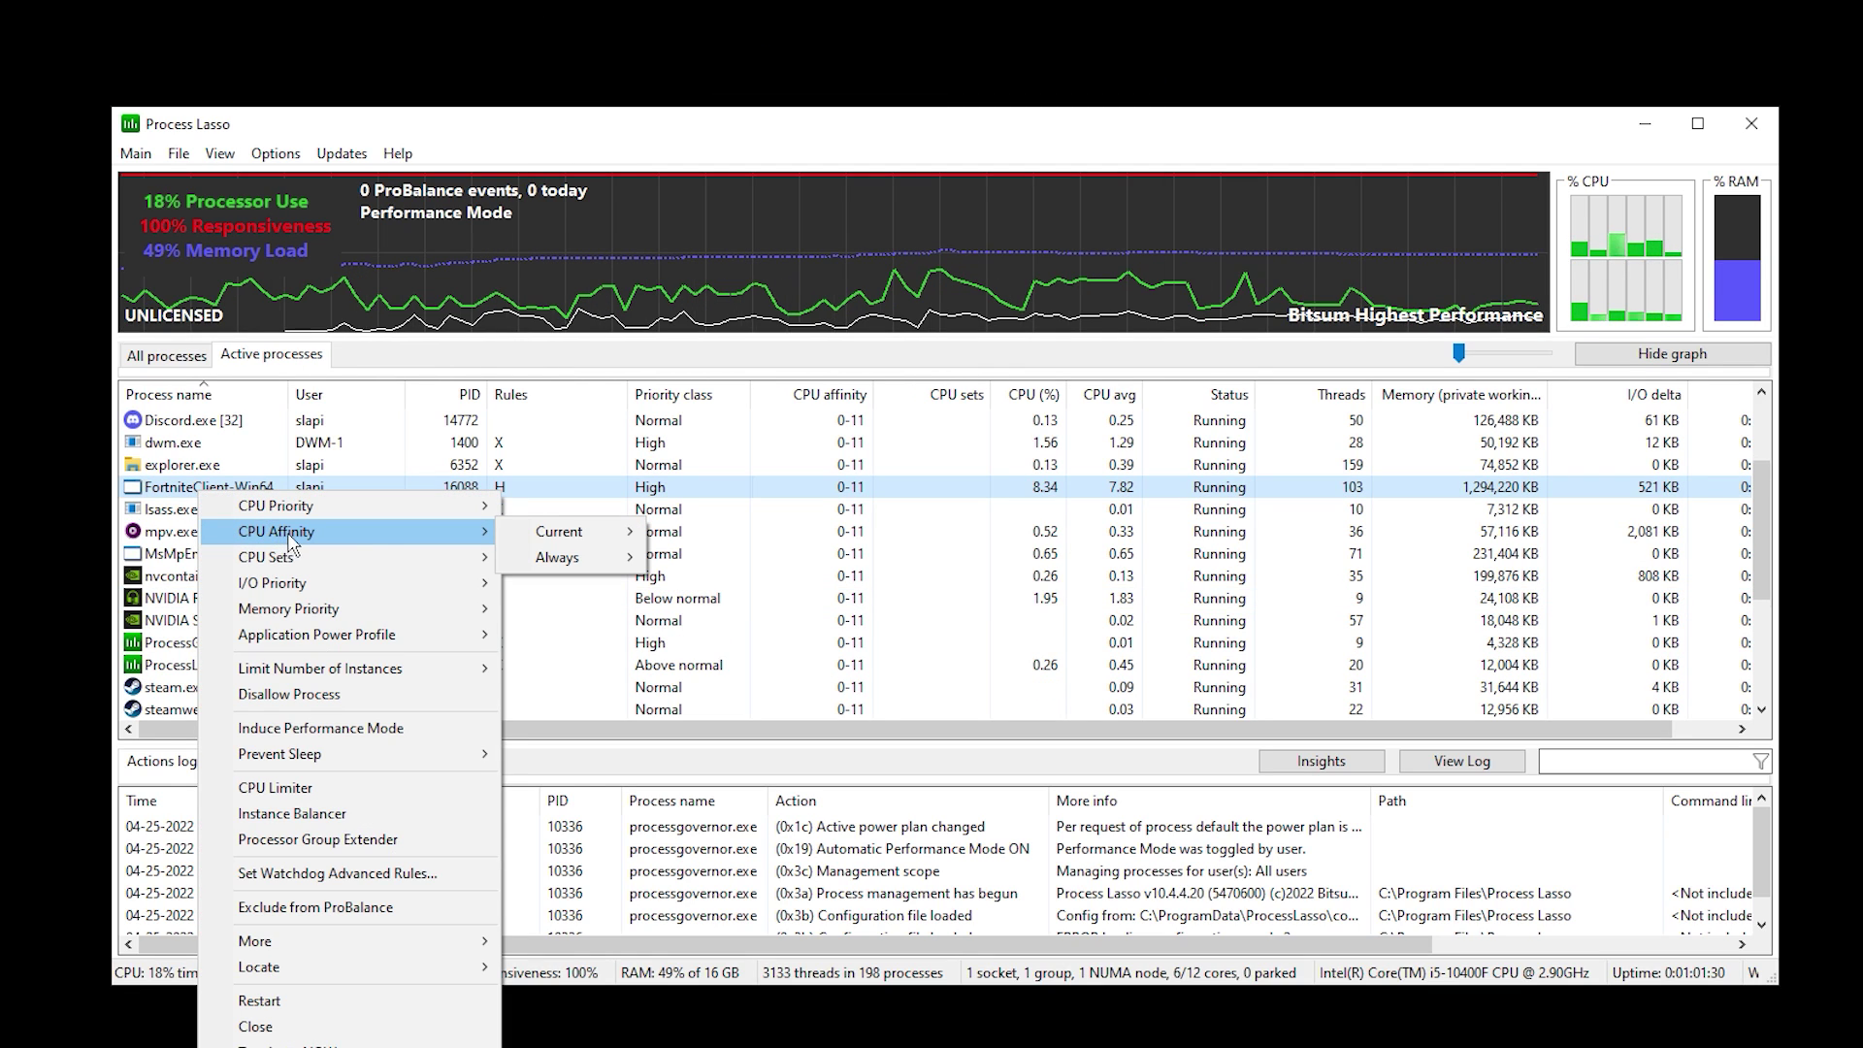
pyautogui.moveTo(590, 559)
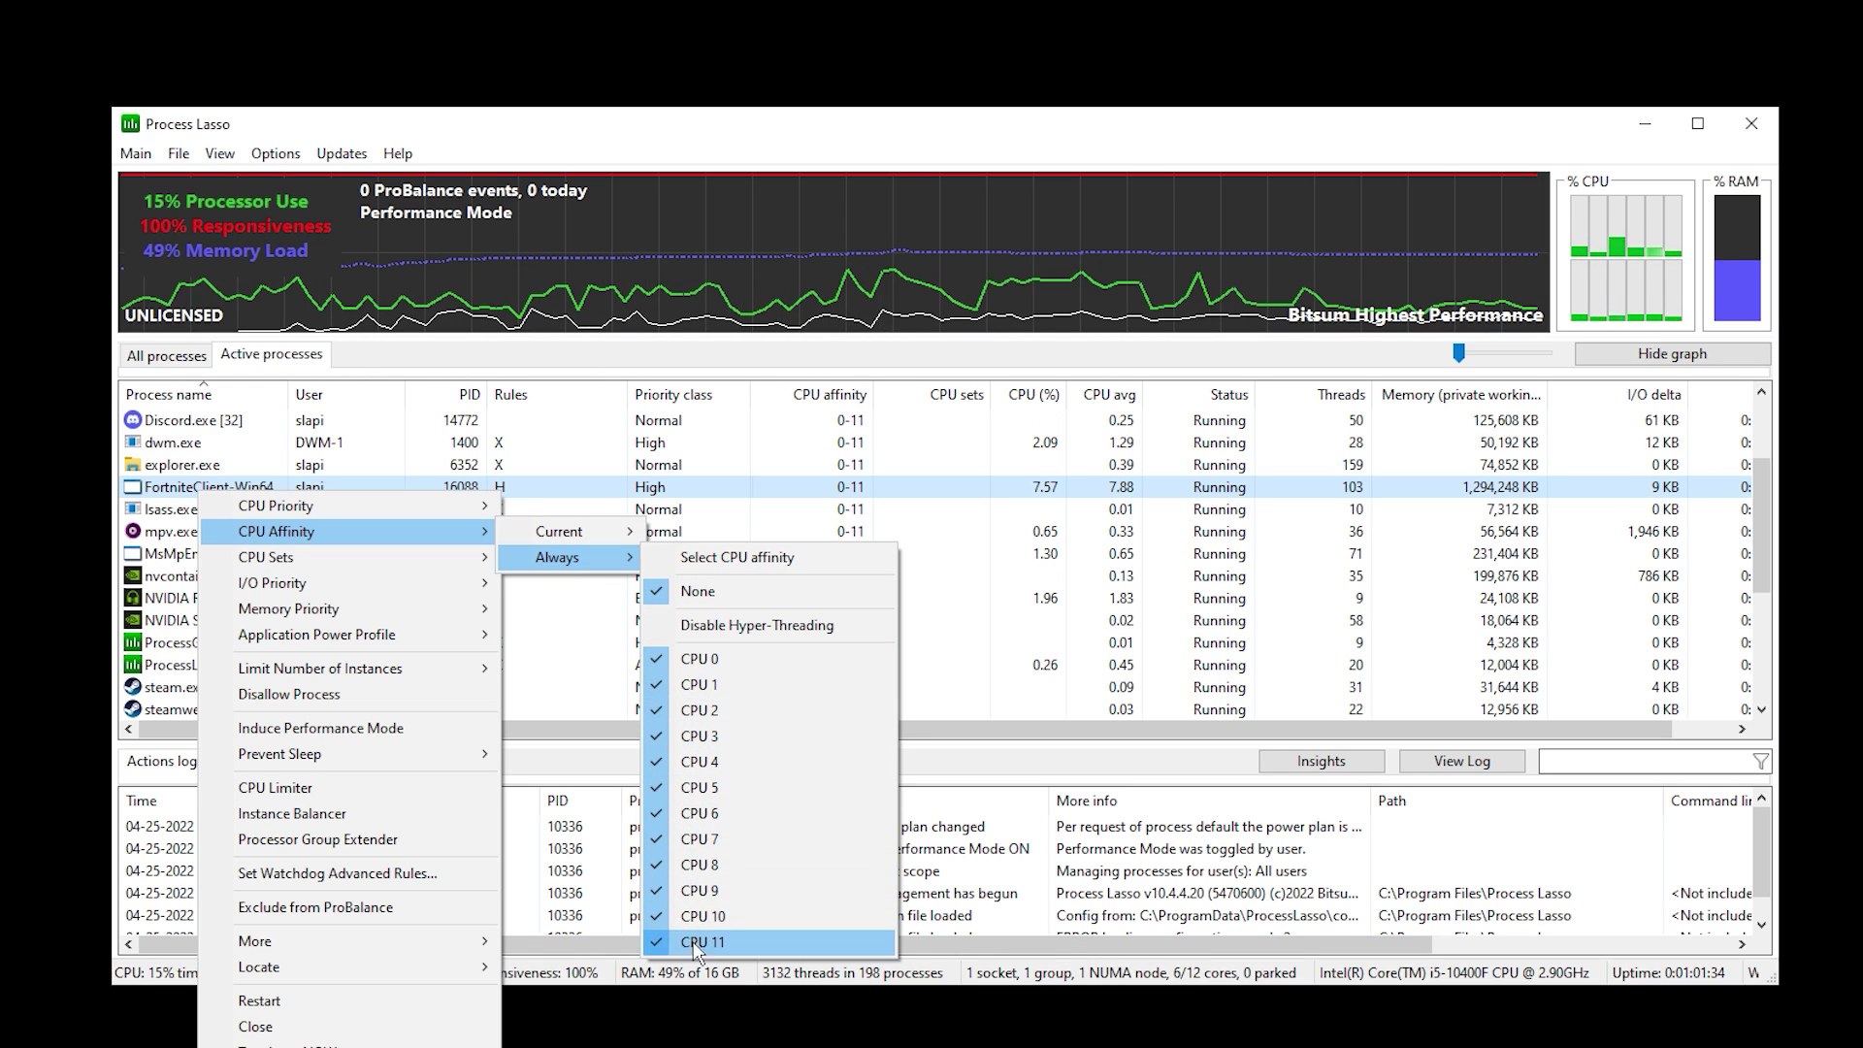
pyautogui.moveTo(361, 617)
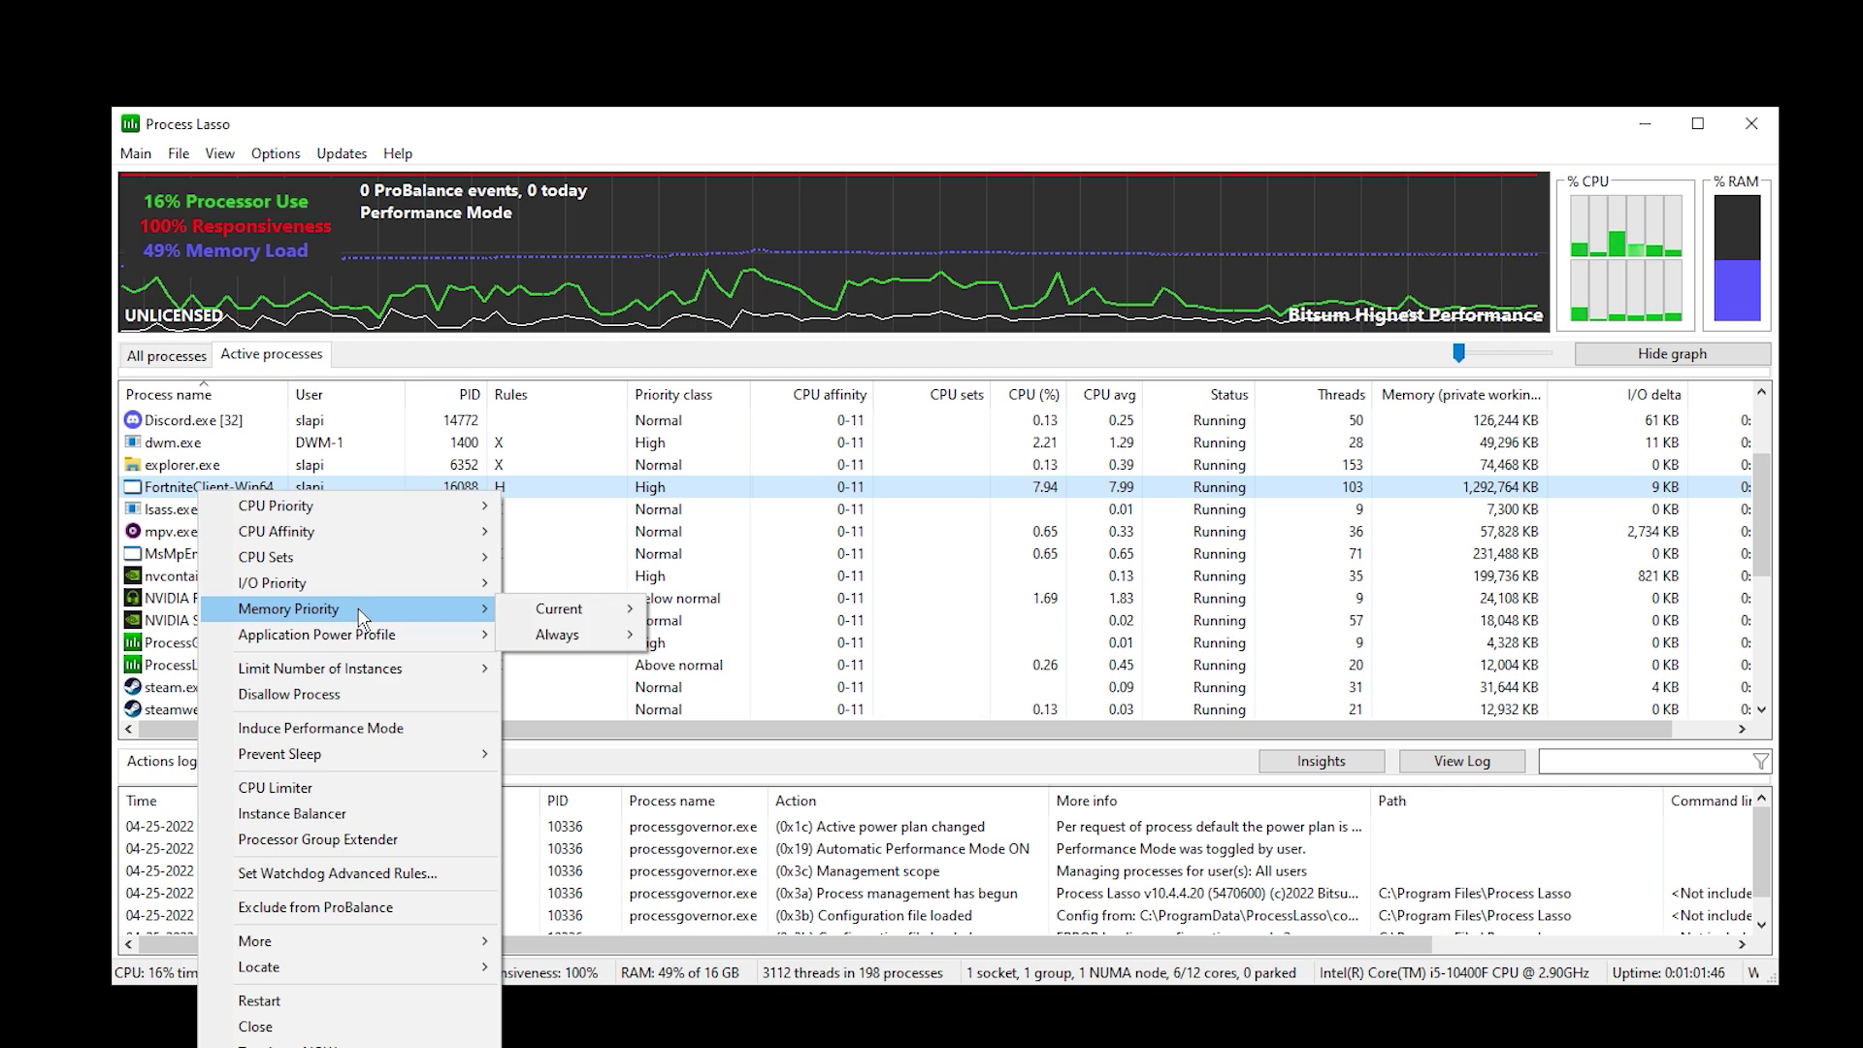
pyautogui.moveTo(570, 631)
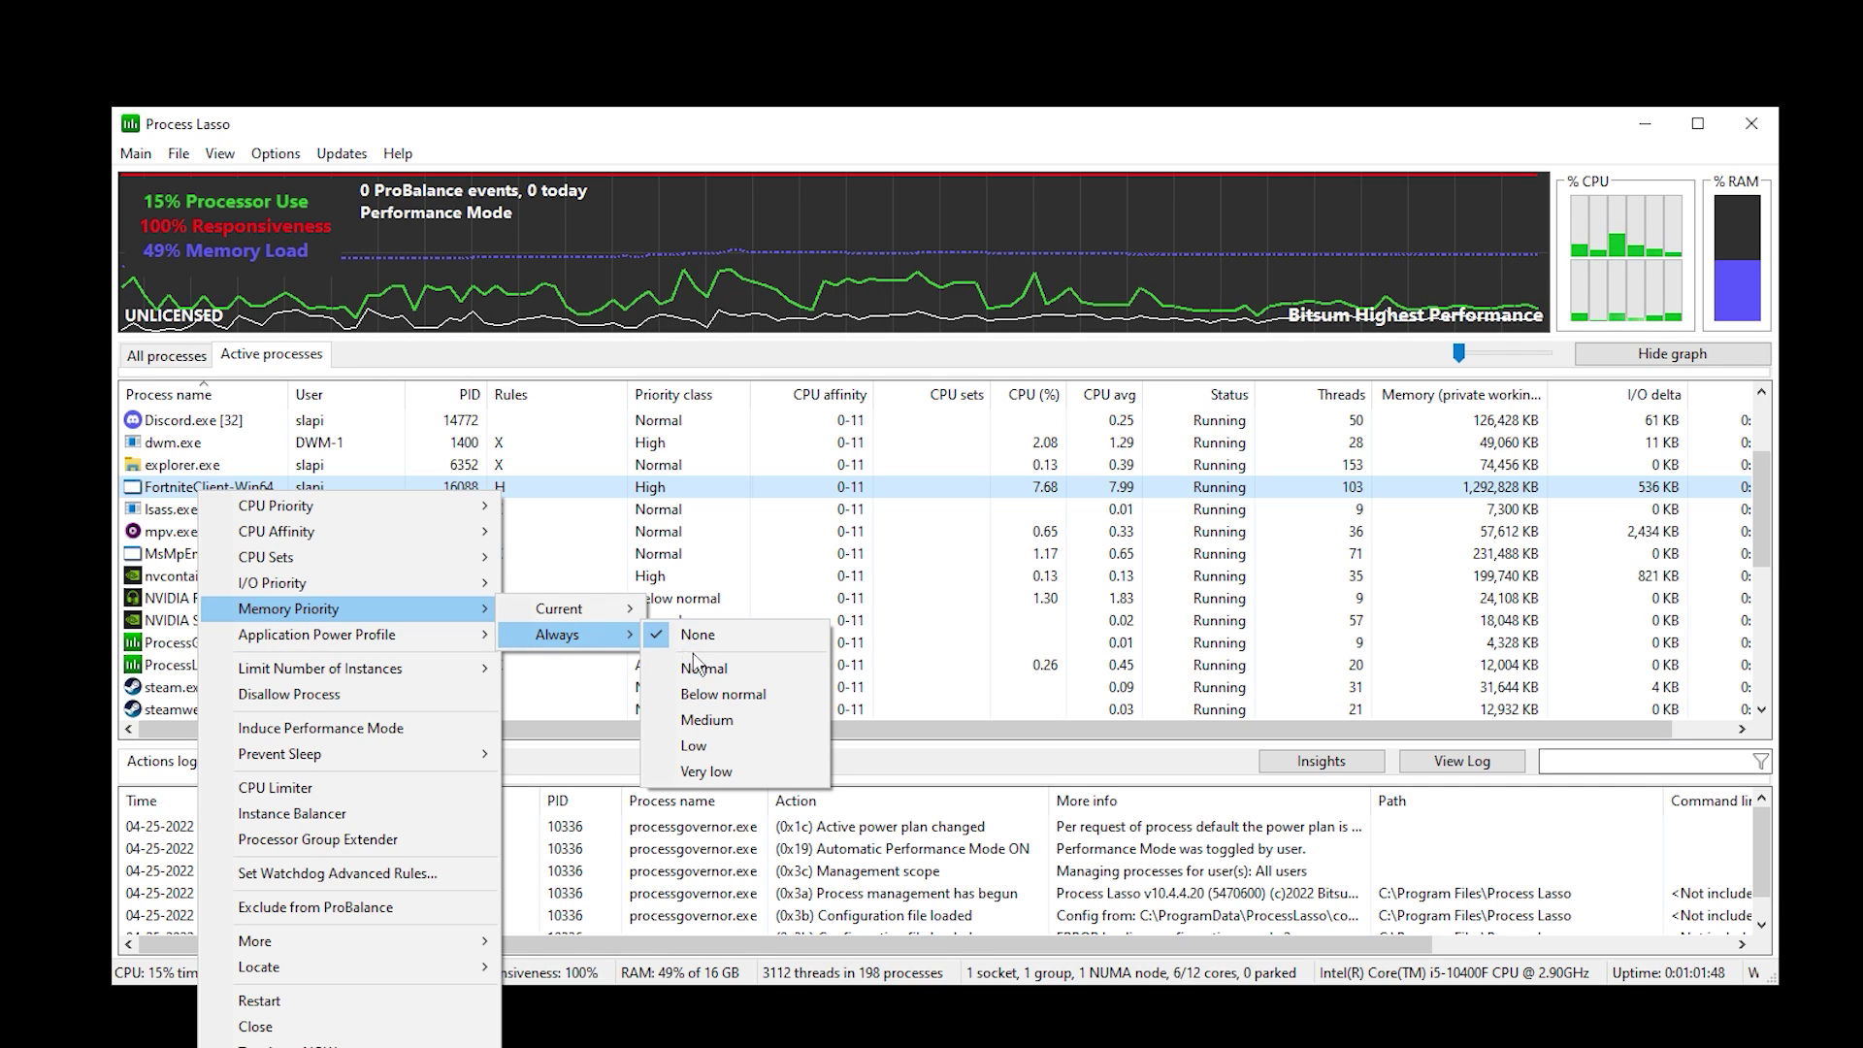
pyautogui.click(728, 670)
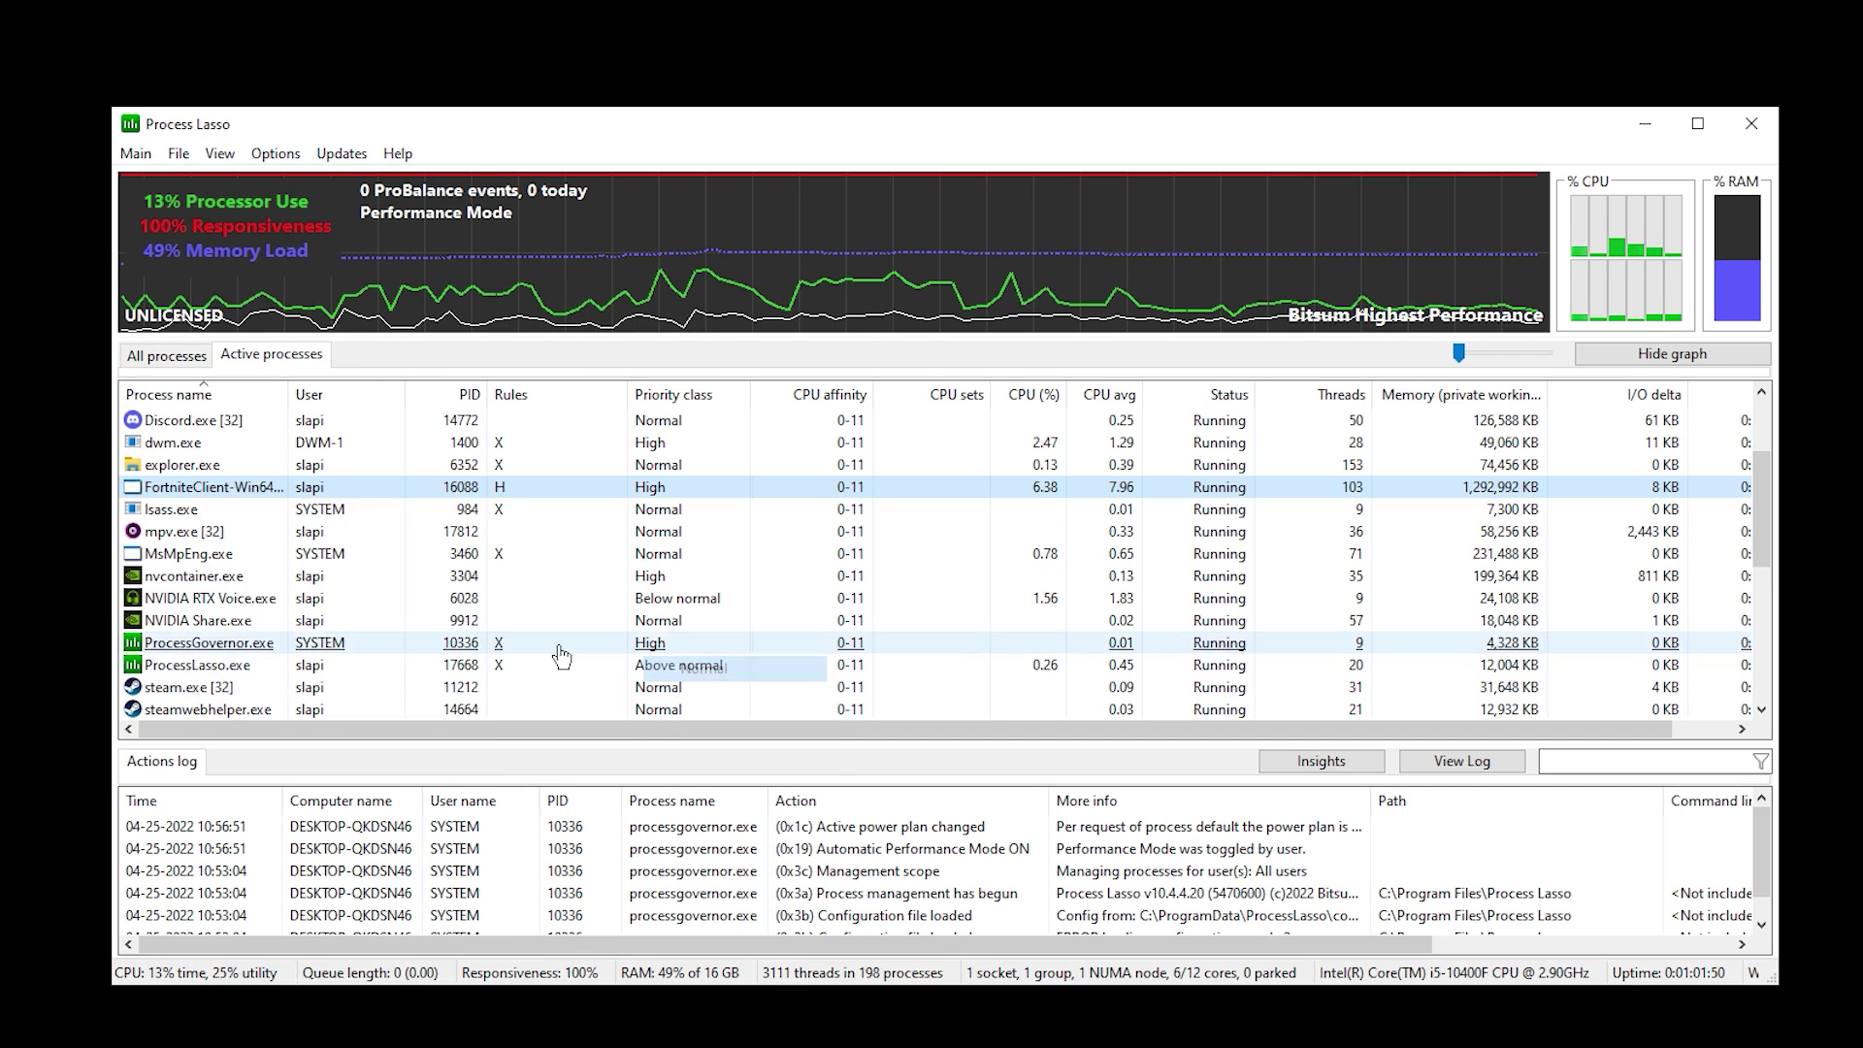
# Step: Disable IdleSaver for the FortniteClient-Win64 process
pyautogui.rightClick(197, 581)
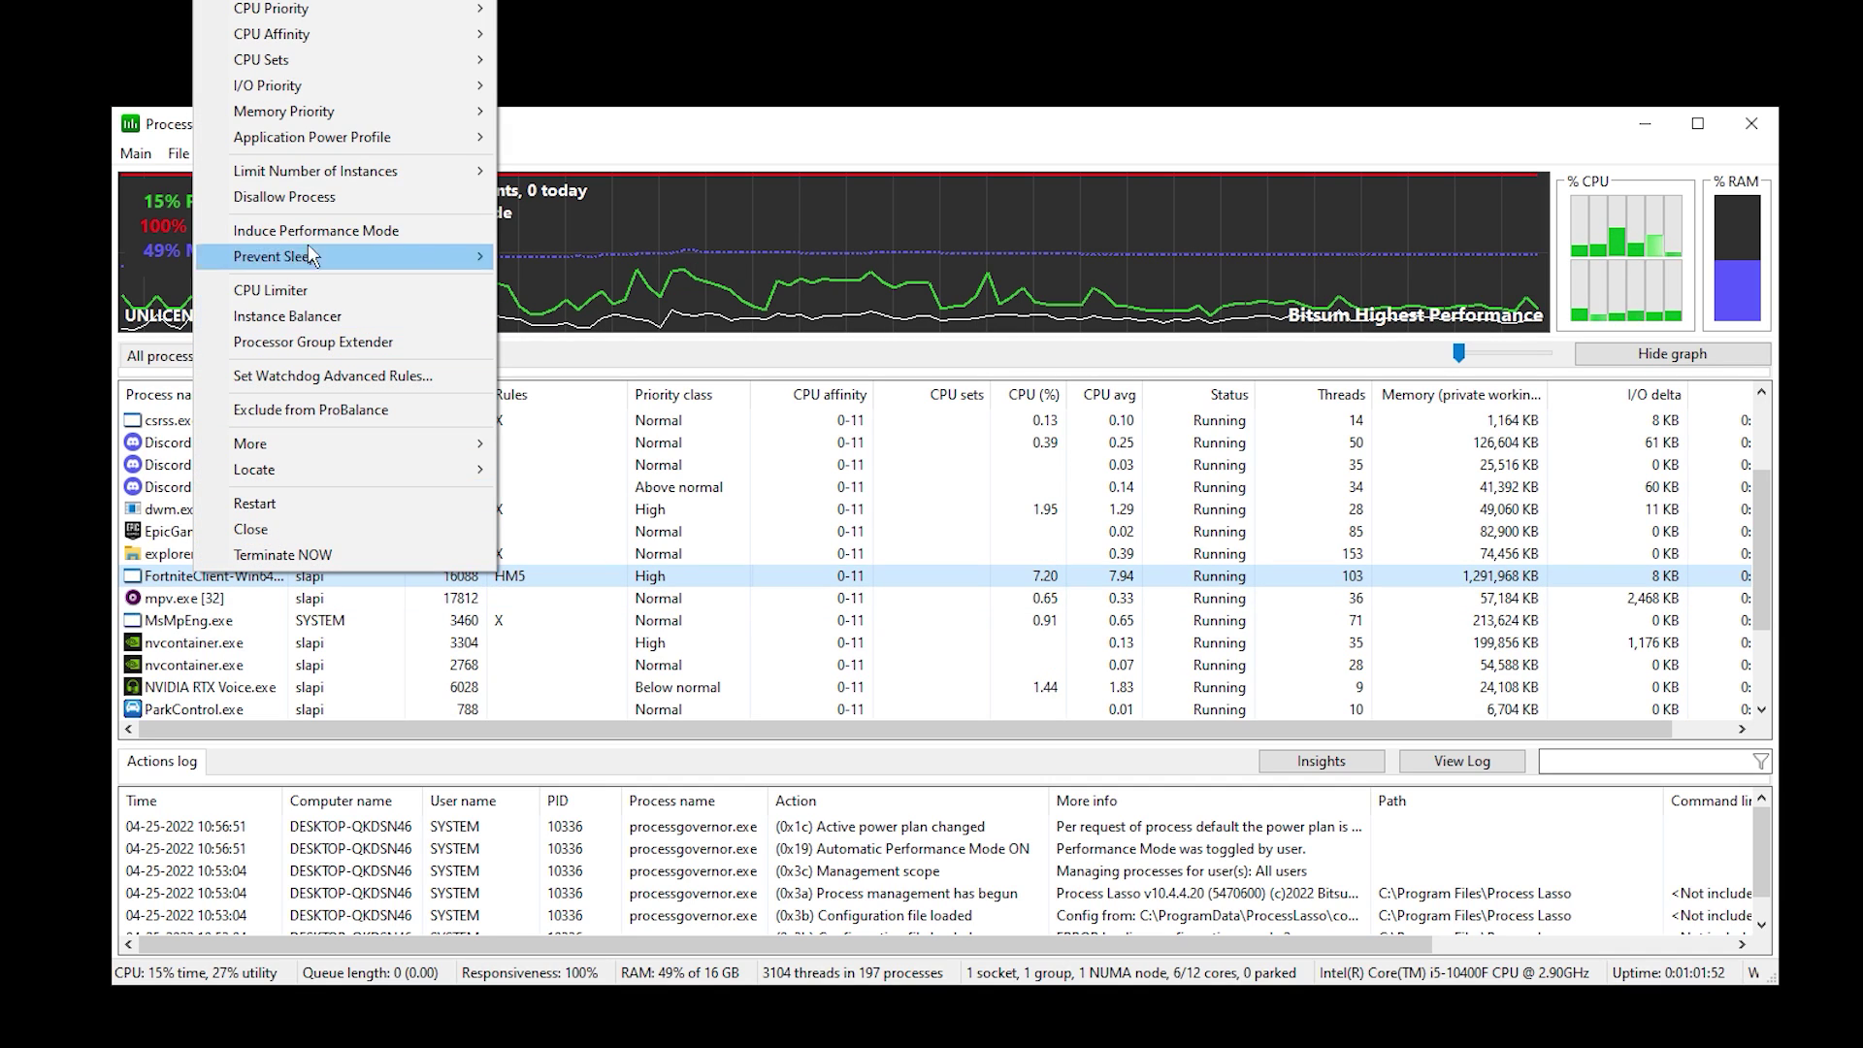
pyautogui.moveTo(271, 456)
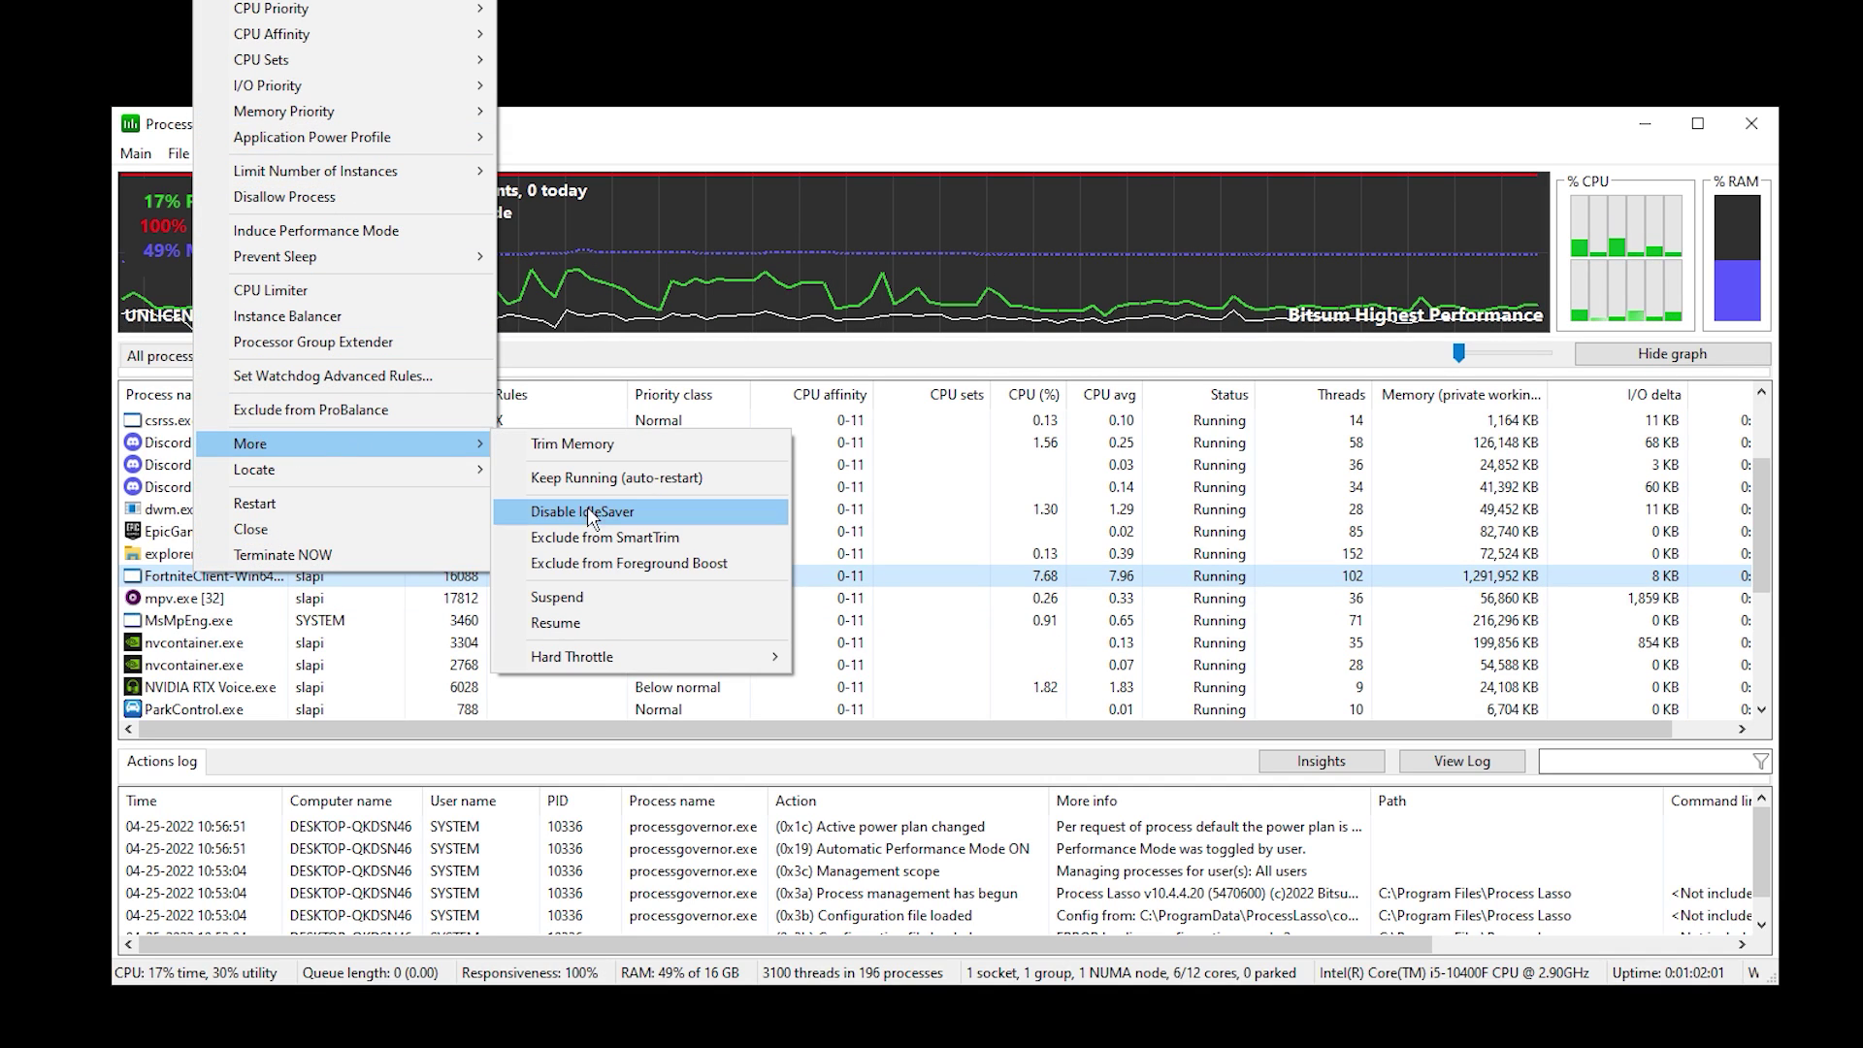
pyautogui.click(701, 516)
pyautogui.scroll(-1, 379, 519)
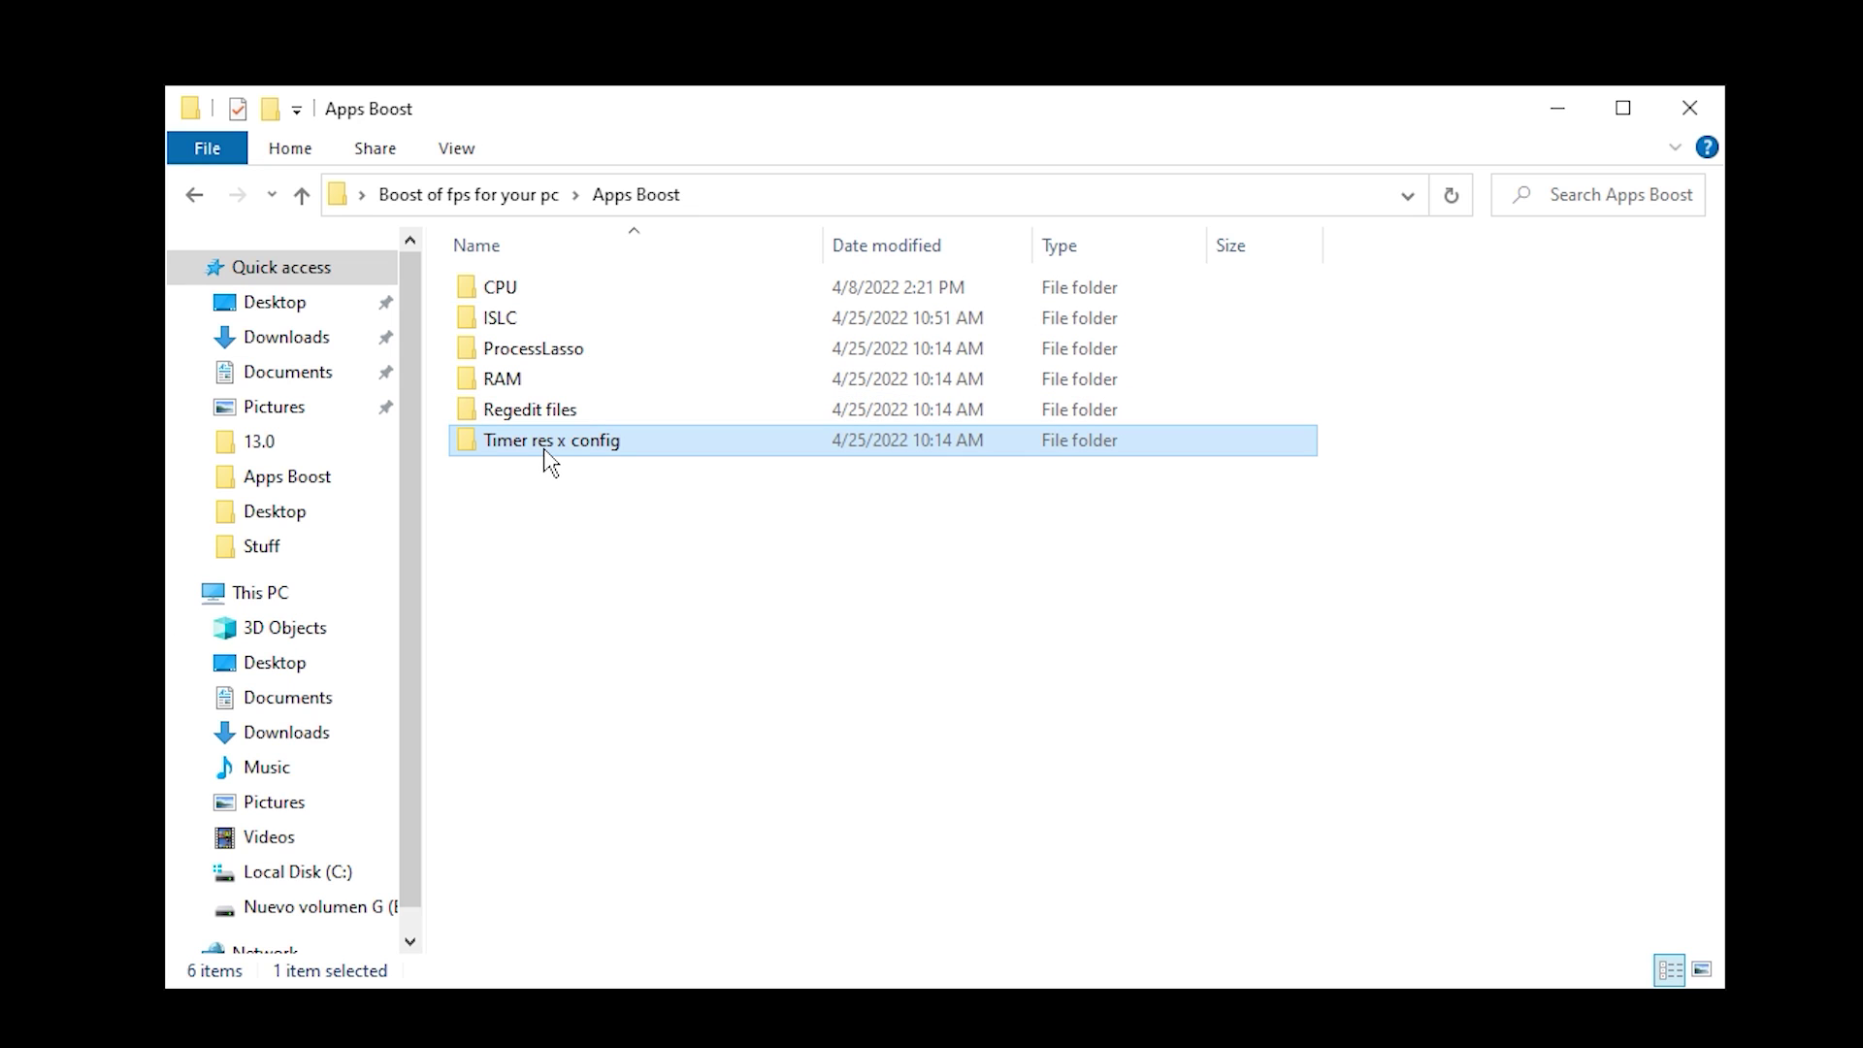
# Step: Run Timer Resolution.exe from the Timer res x config folder, set the timer to Maximum and minimize its window
pyautogui.click(690, 474)
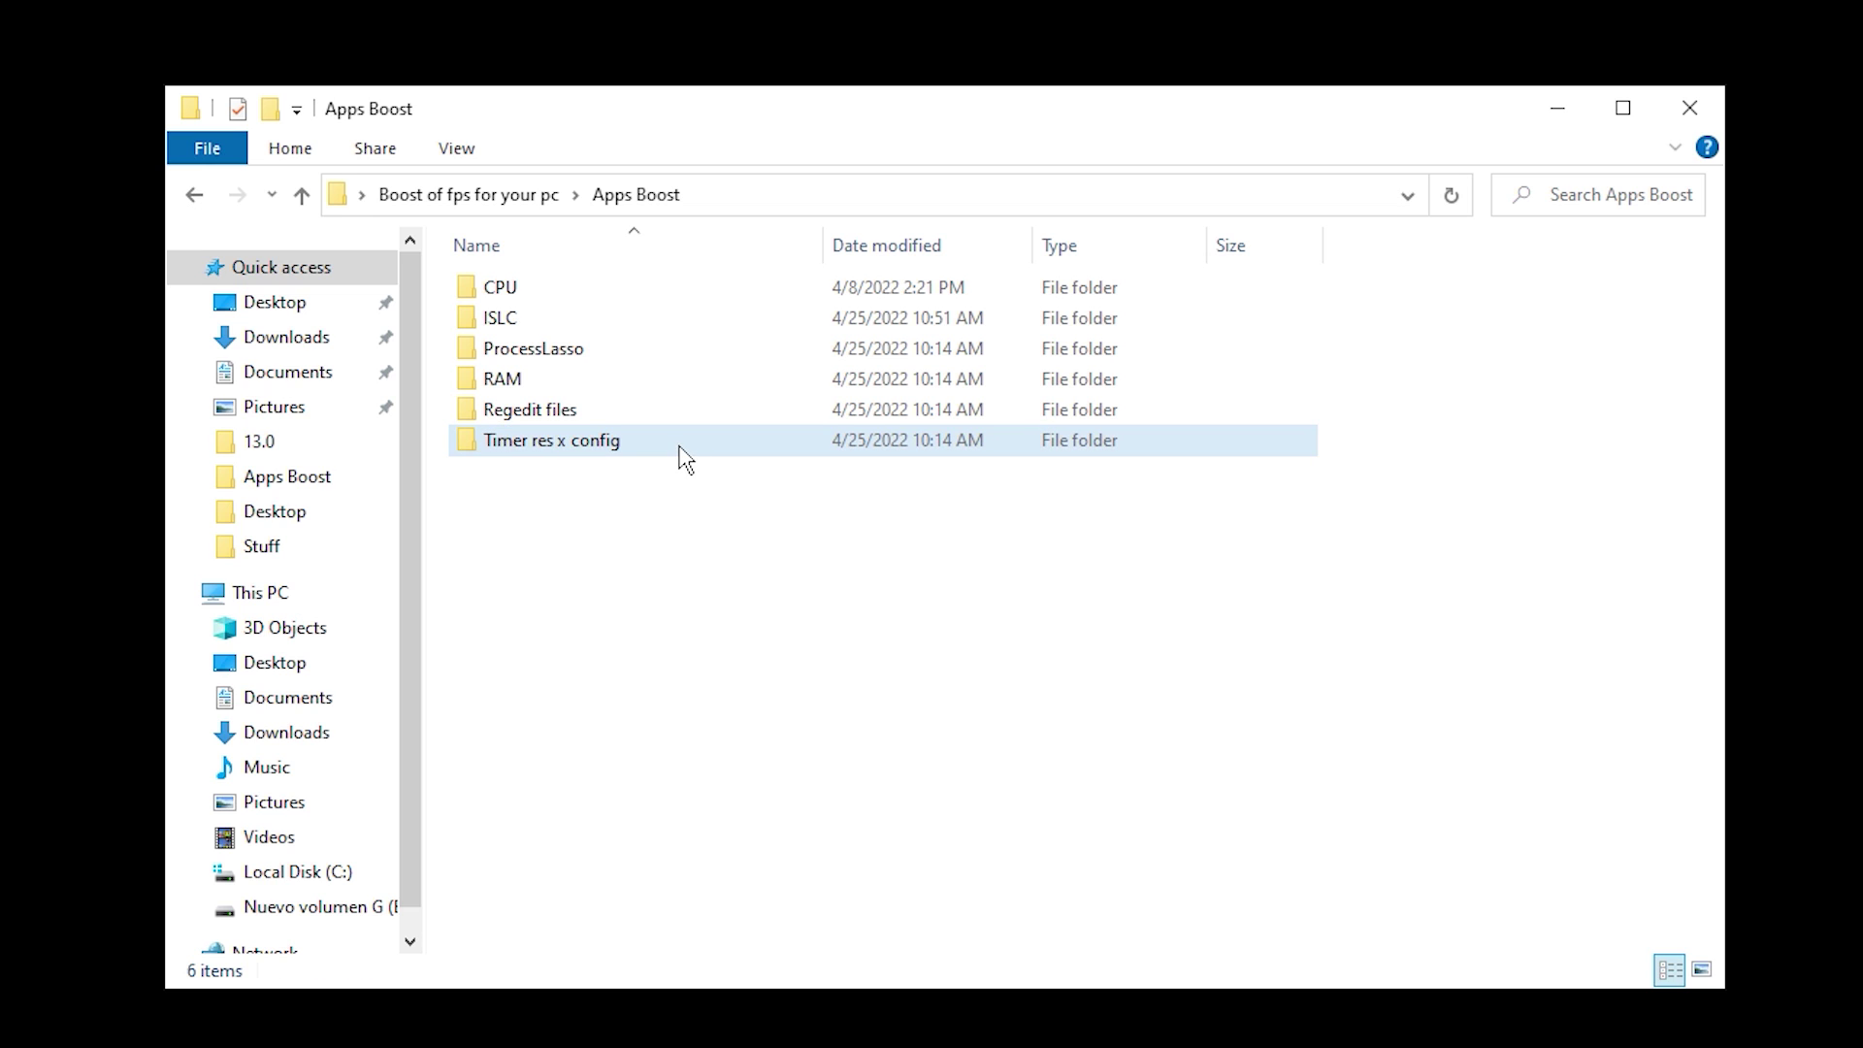
pyautogui.doubleClick(679, 454)
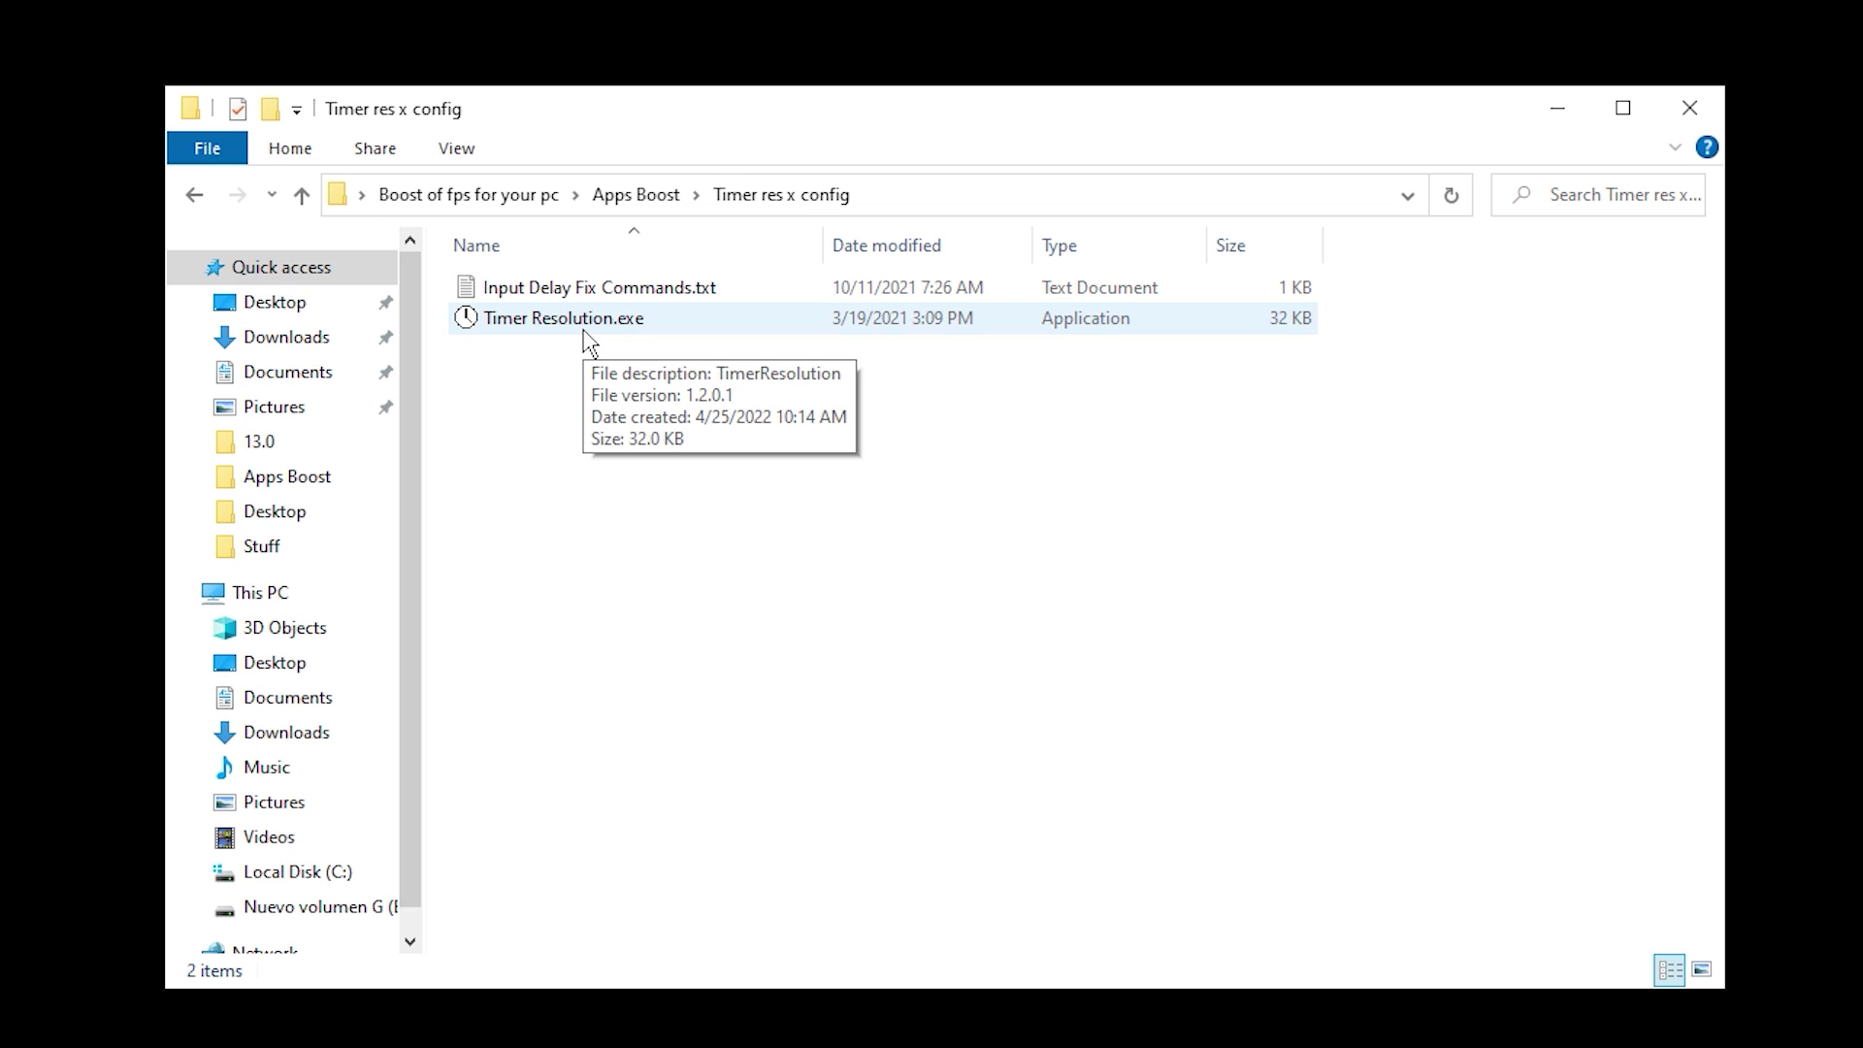
pyautogui.moveTo(585, 328); pyautogui.dragTo(881, 427)
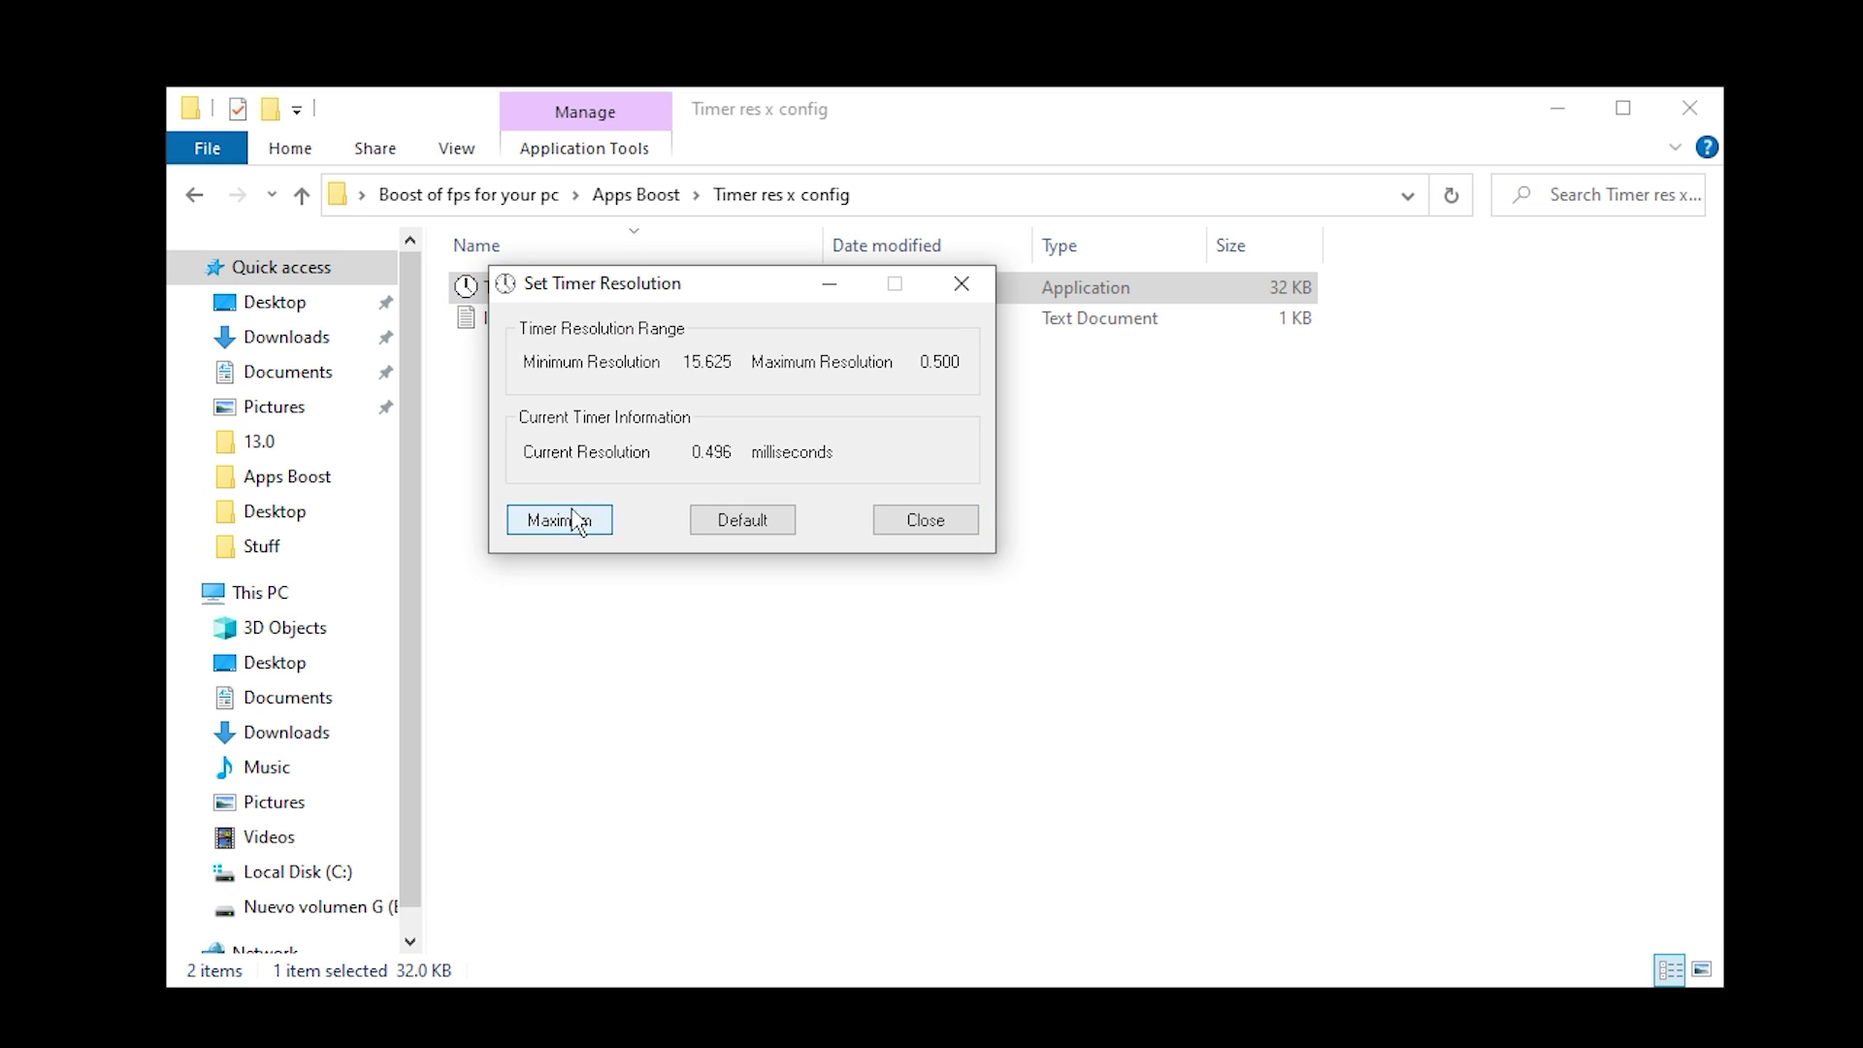
pyautogui.click(830, 285)
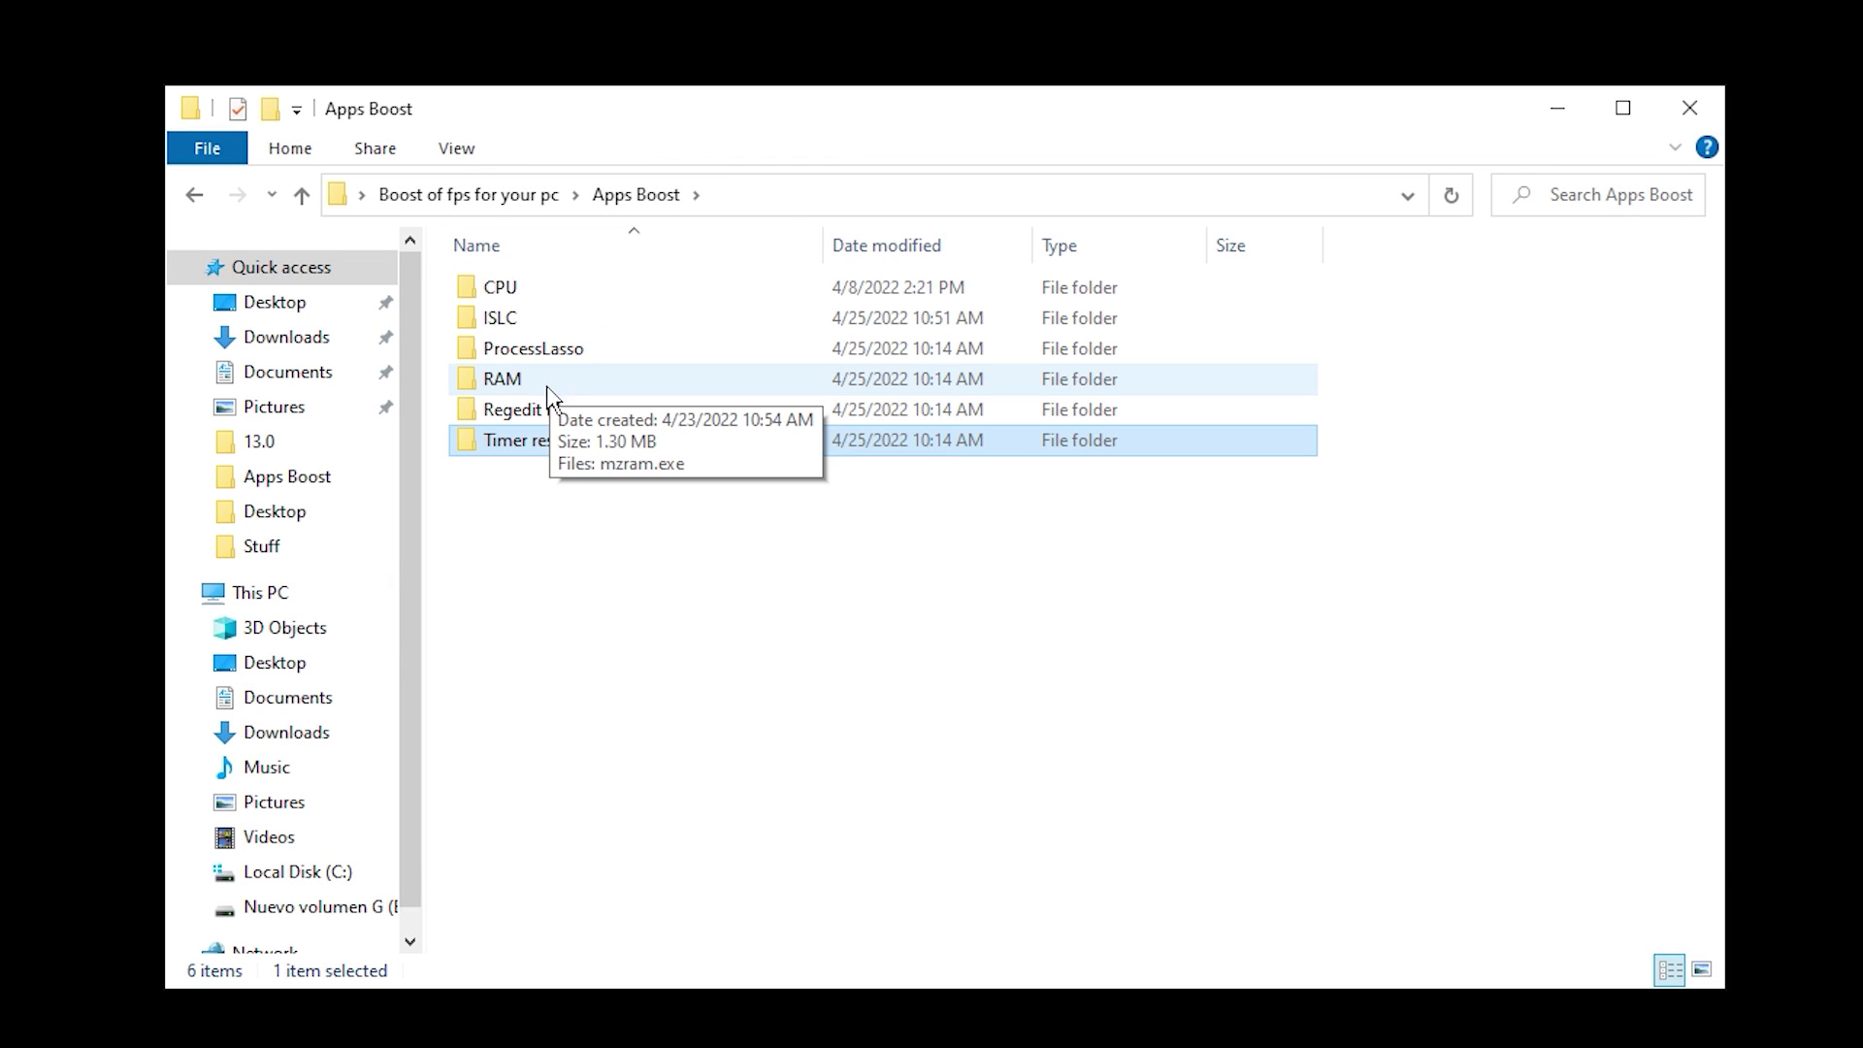
# Step: Merge the Add_Maximum_processor_frequency registry file from the Regedit files folder into the registry
pyautogui.click(520, 415)
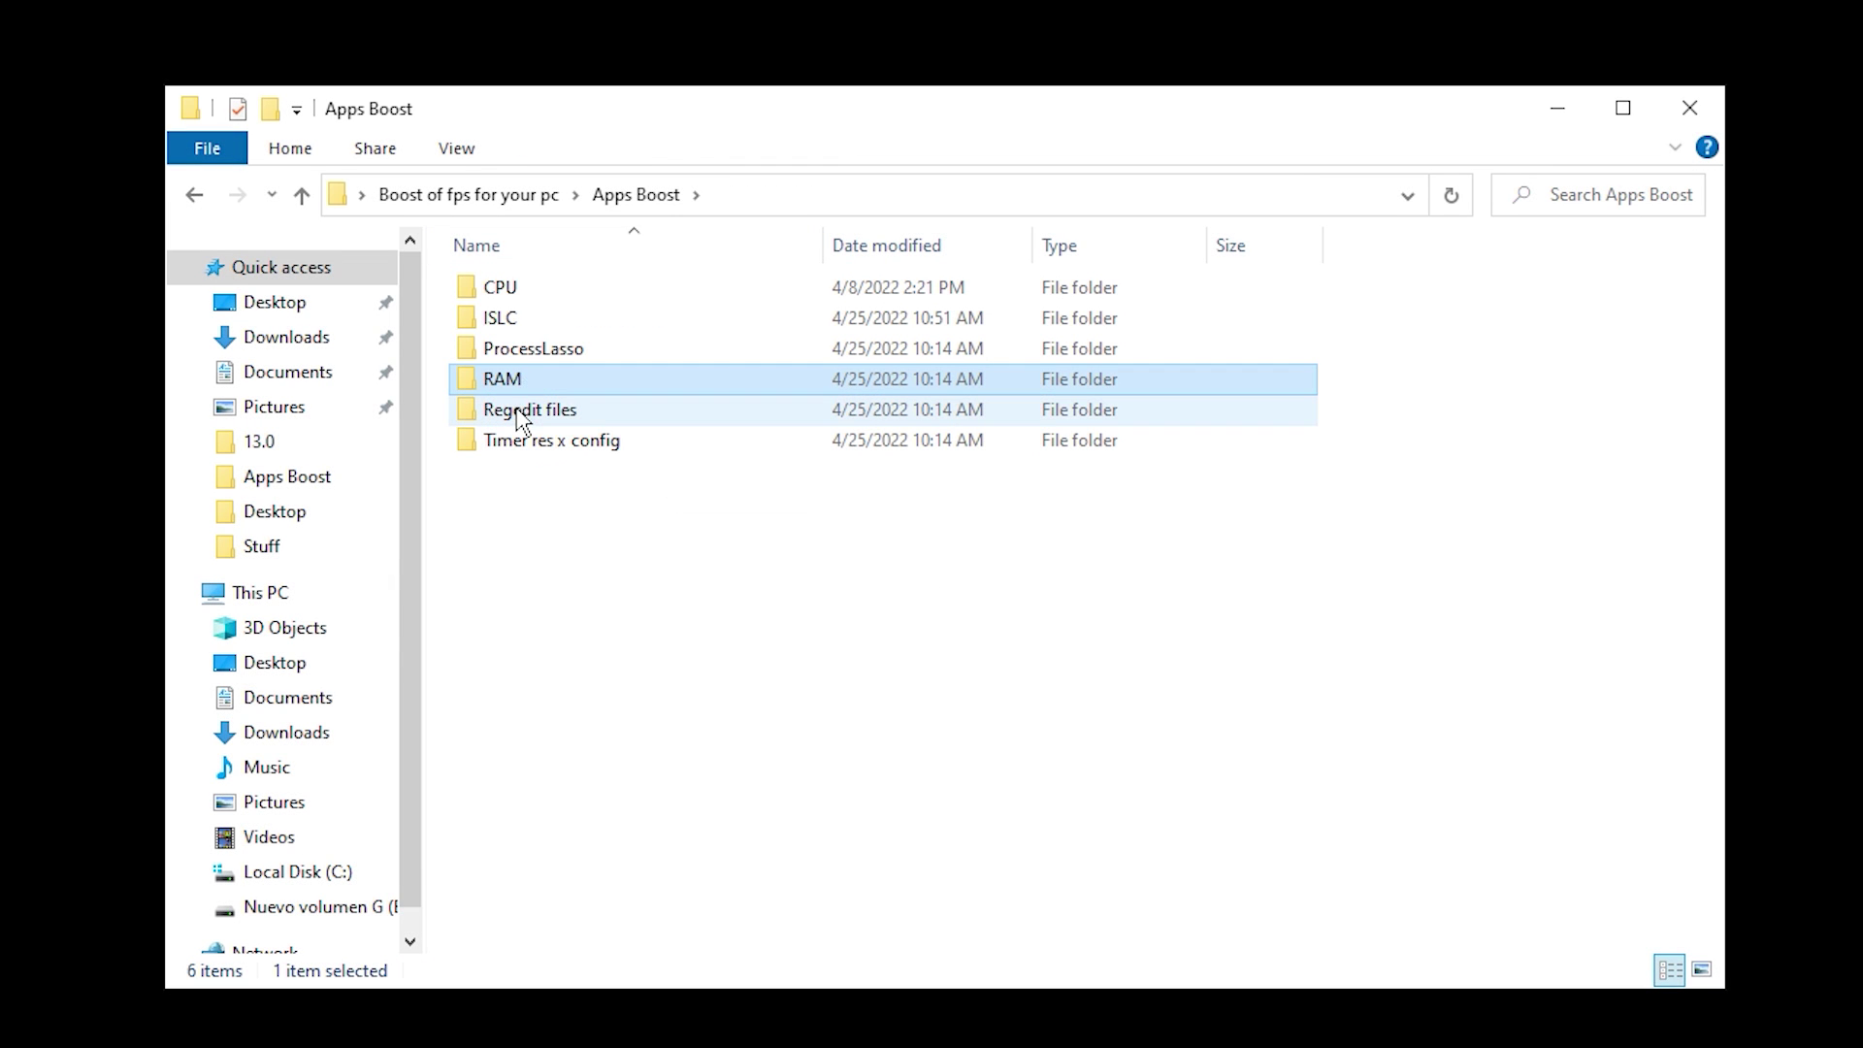
pyautogui.doubleClick(521, 415)
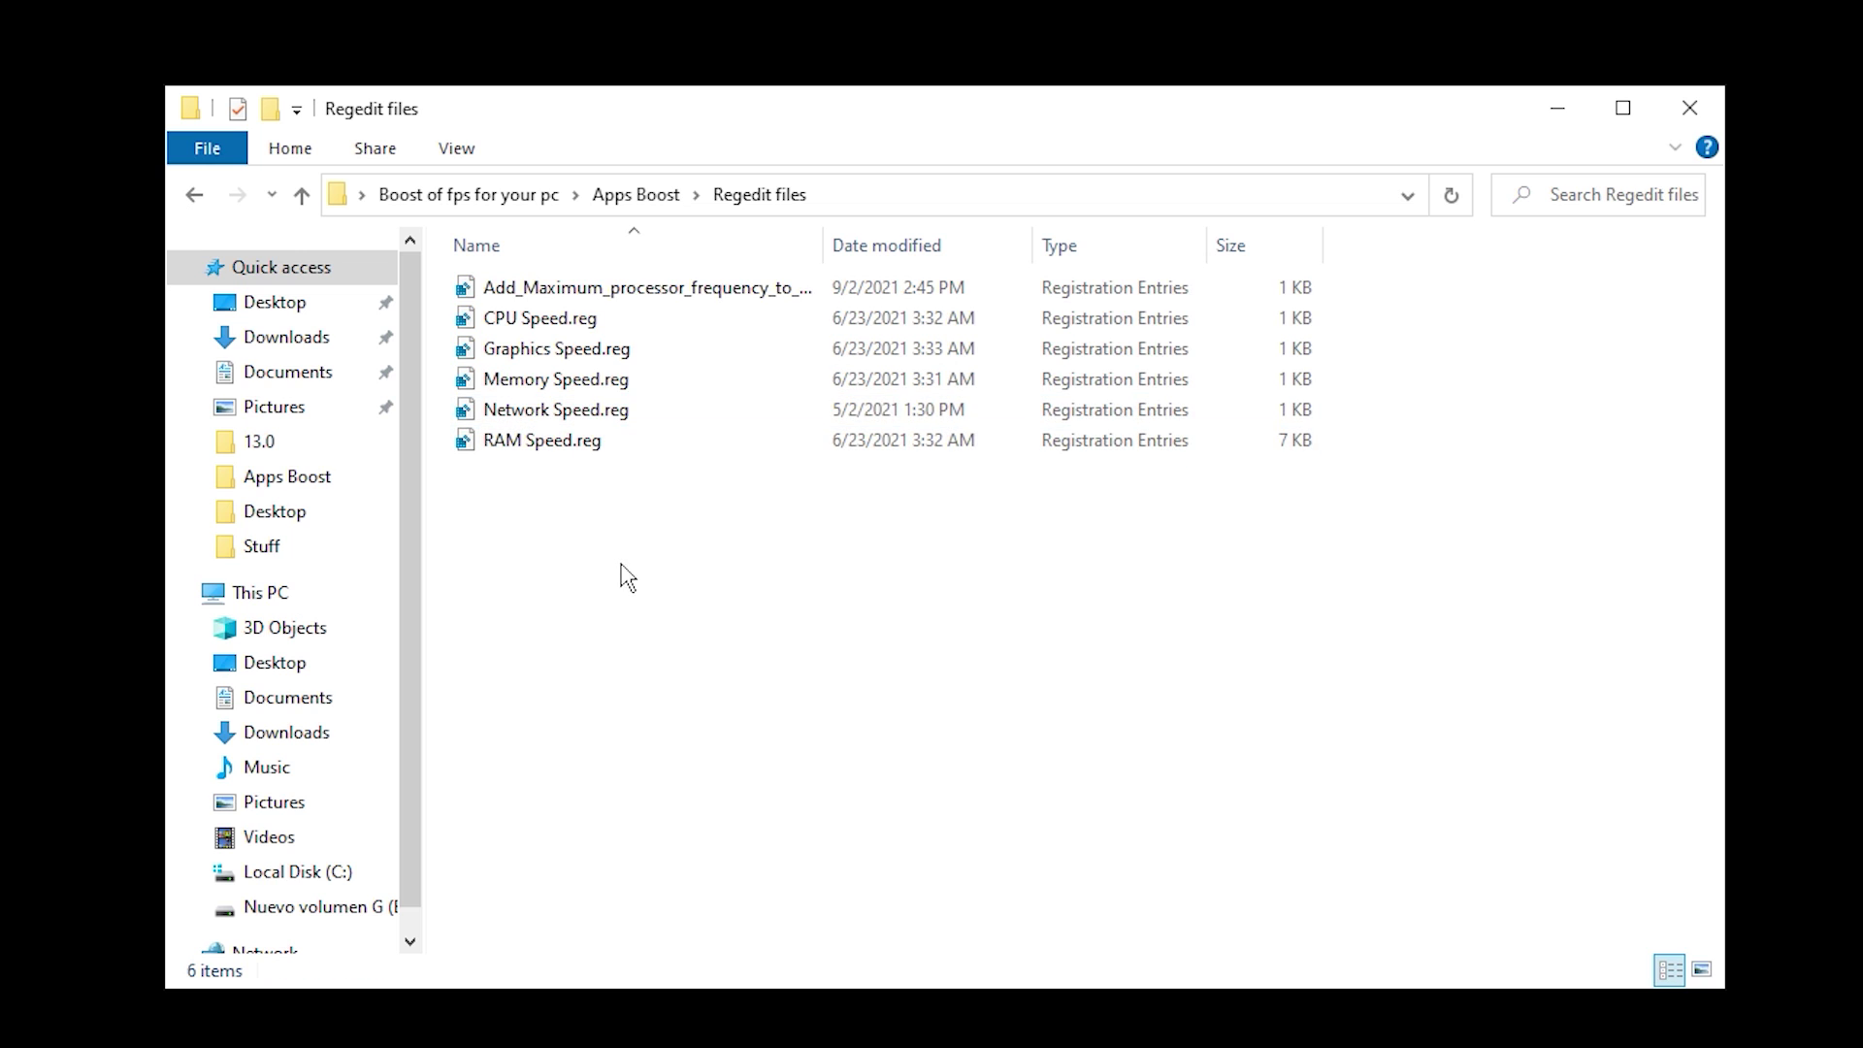
pyautogui.doubleClick(524, 289)
pyautogui.click(595, 609)
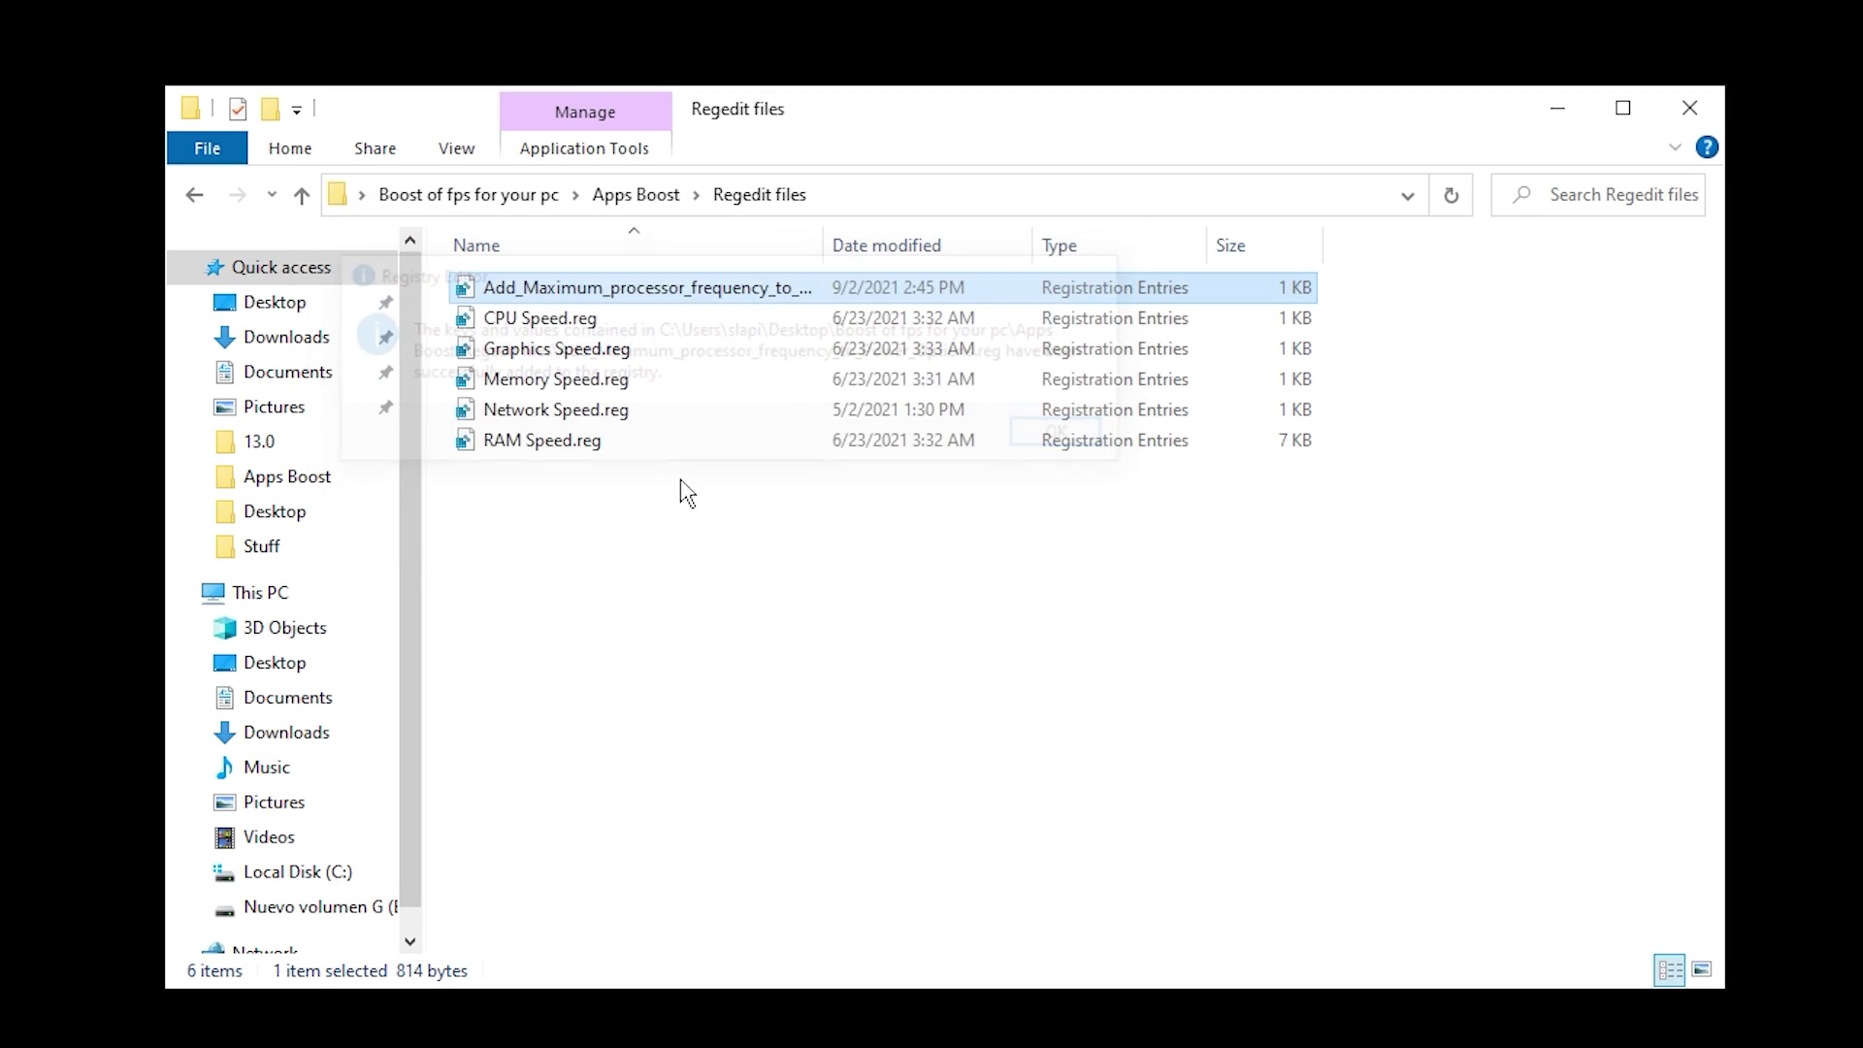
# Step: Go through the remaining registry files: CPU Speed, Graphics Speed, Memory Speed, Network Speed and RAM Speed
pyautogui.doubleClick(614, 318)
pyautogui.press('Down')
pyautogui.press('Down')
pyautogui.press('Down')
pyautogui.press('Down')
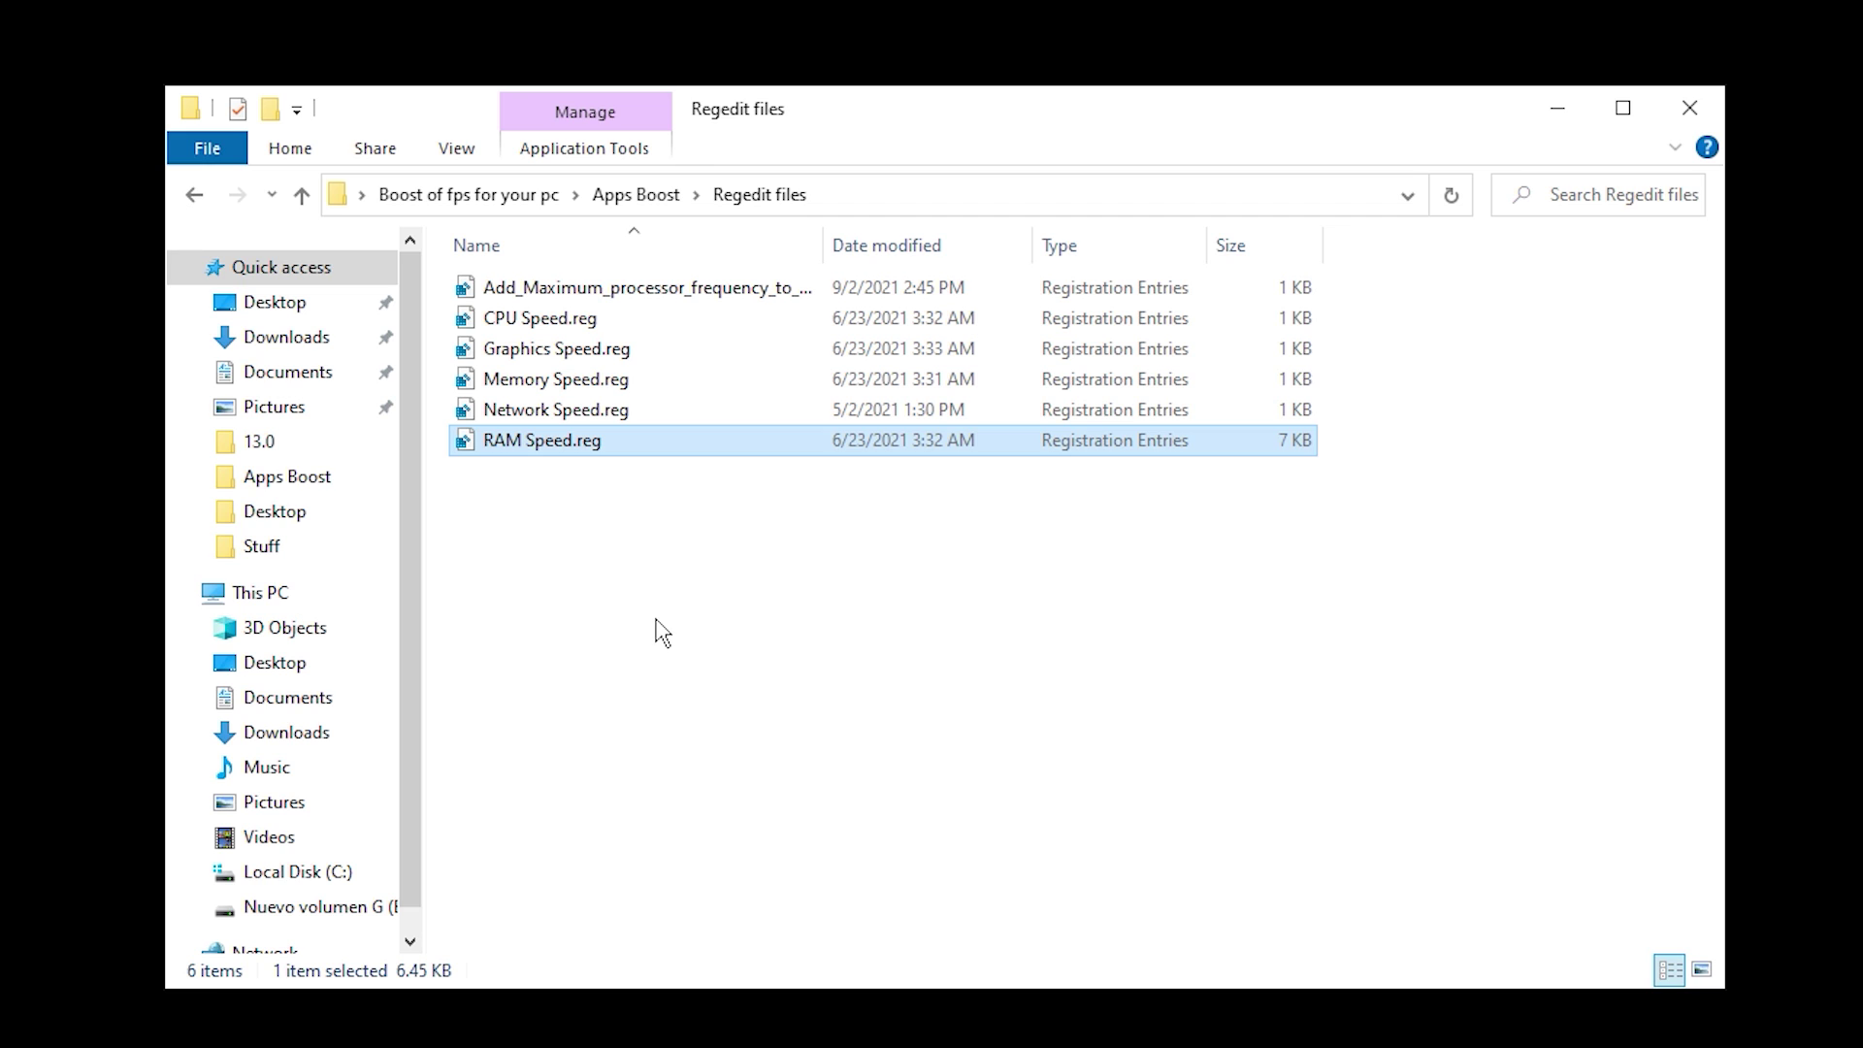
pyautogui.click(590, 320)
pyautogui.click(582, 349)
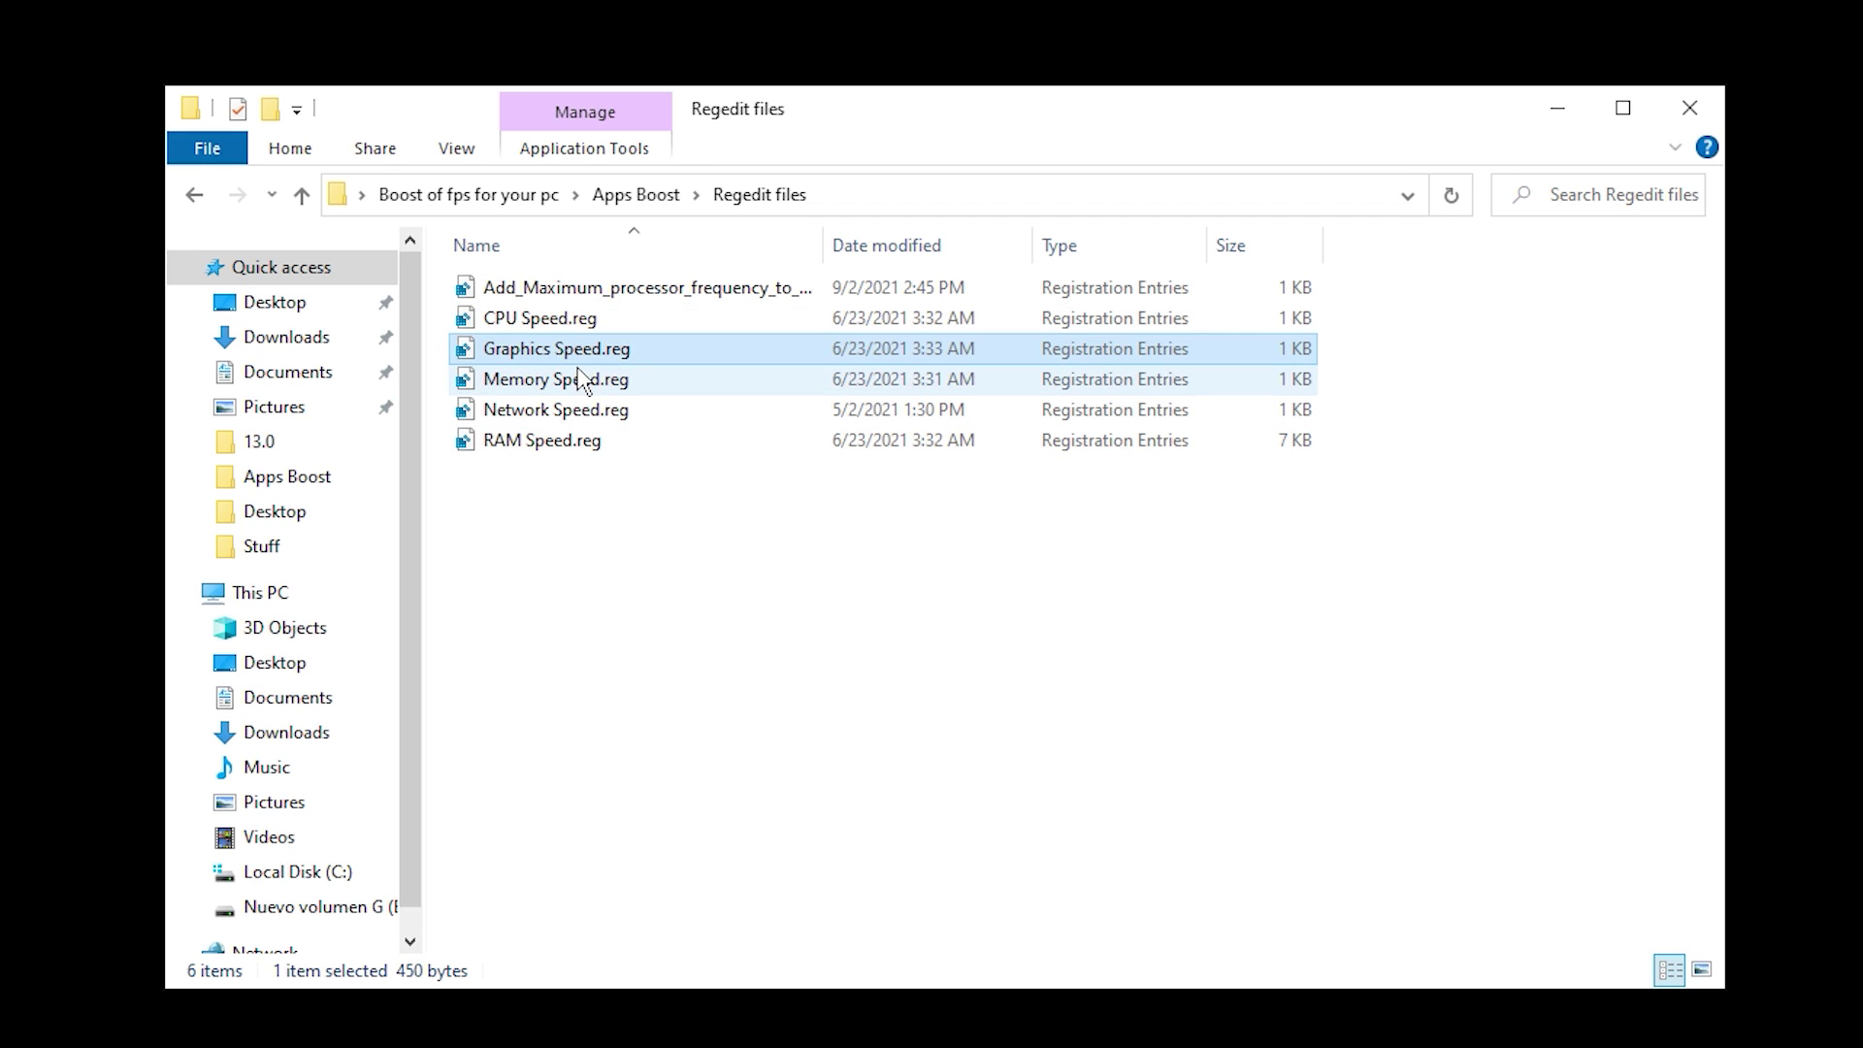
pyautogui.click(583, 379)
pyautogui.click(600, 411)
pyautogui.click(580, 442)
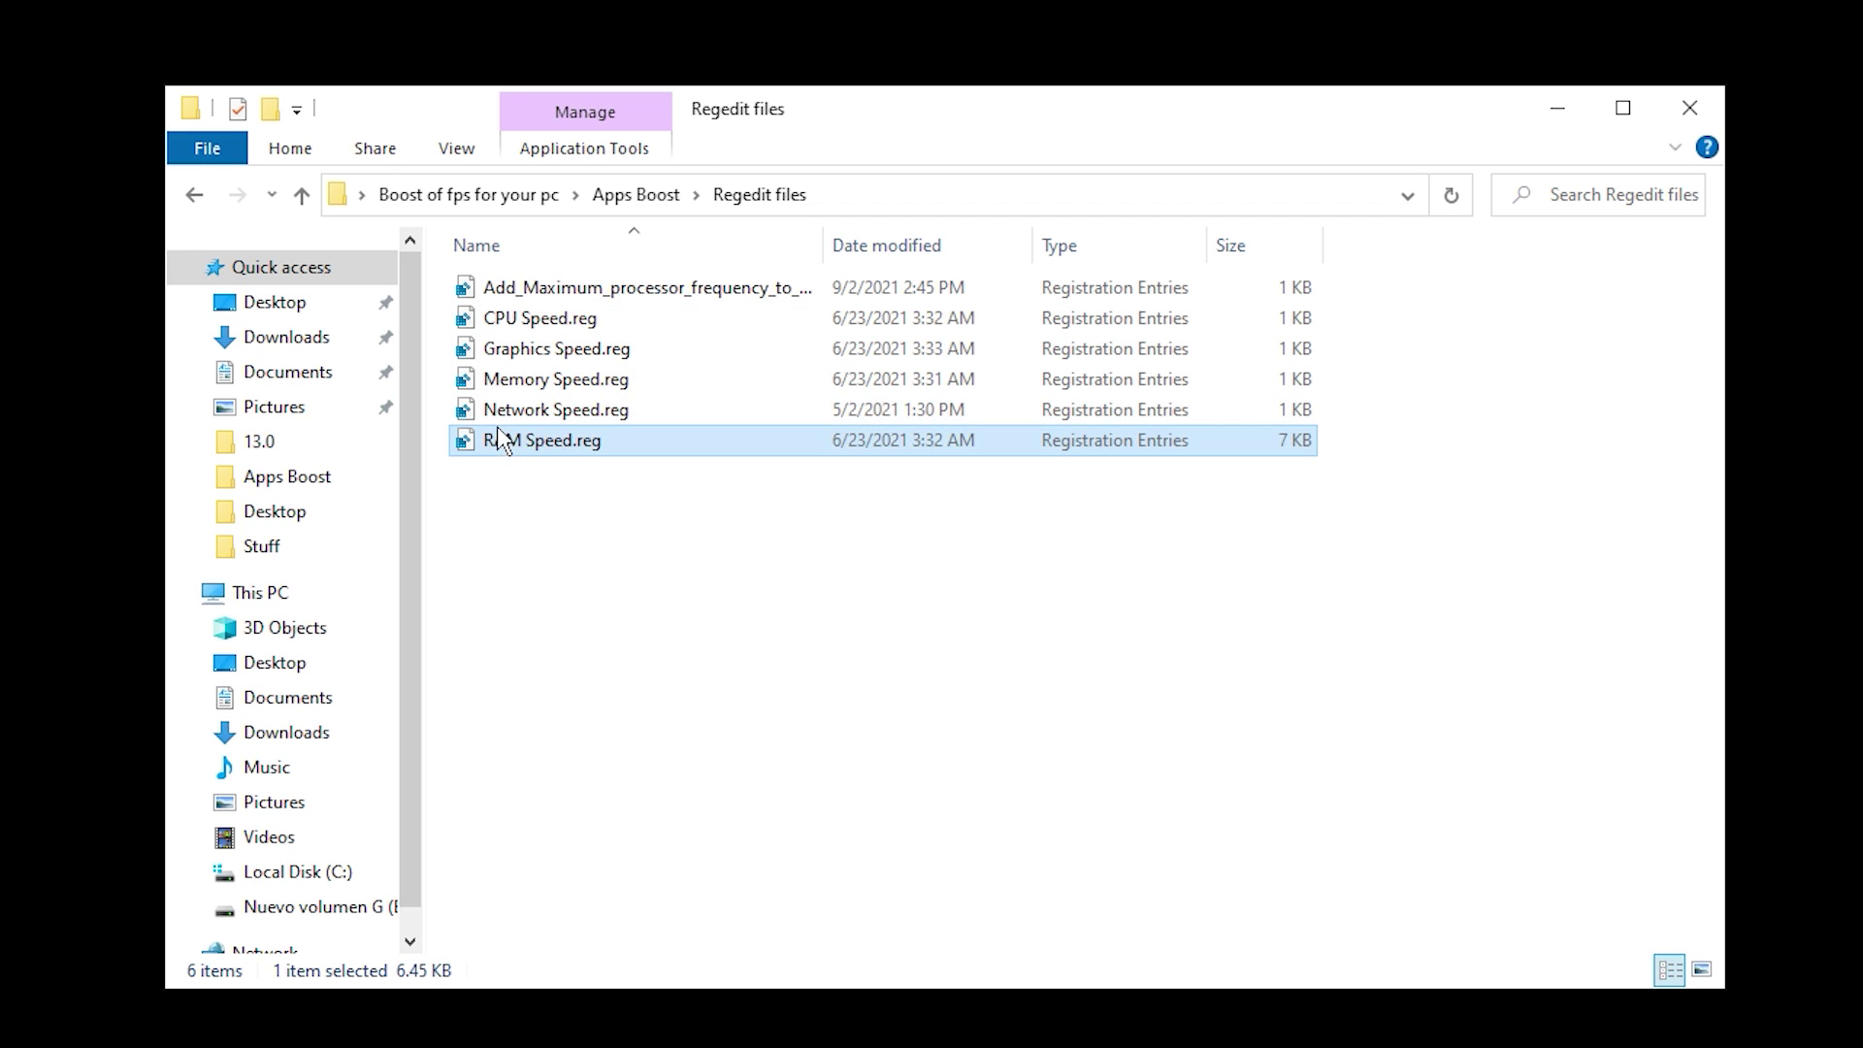
# Step: Launch the mzram.exe installer from the RAM folder in Apps Boost and accept English as the setup language
pyautogui.press('BackSpace')
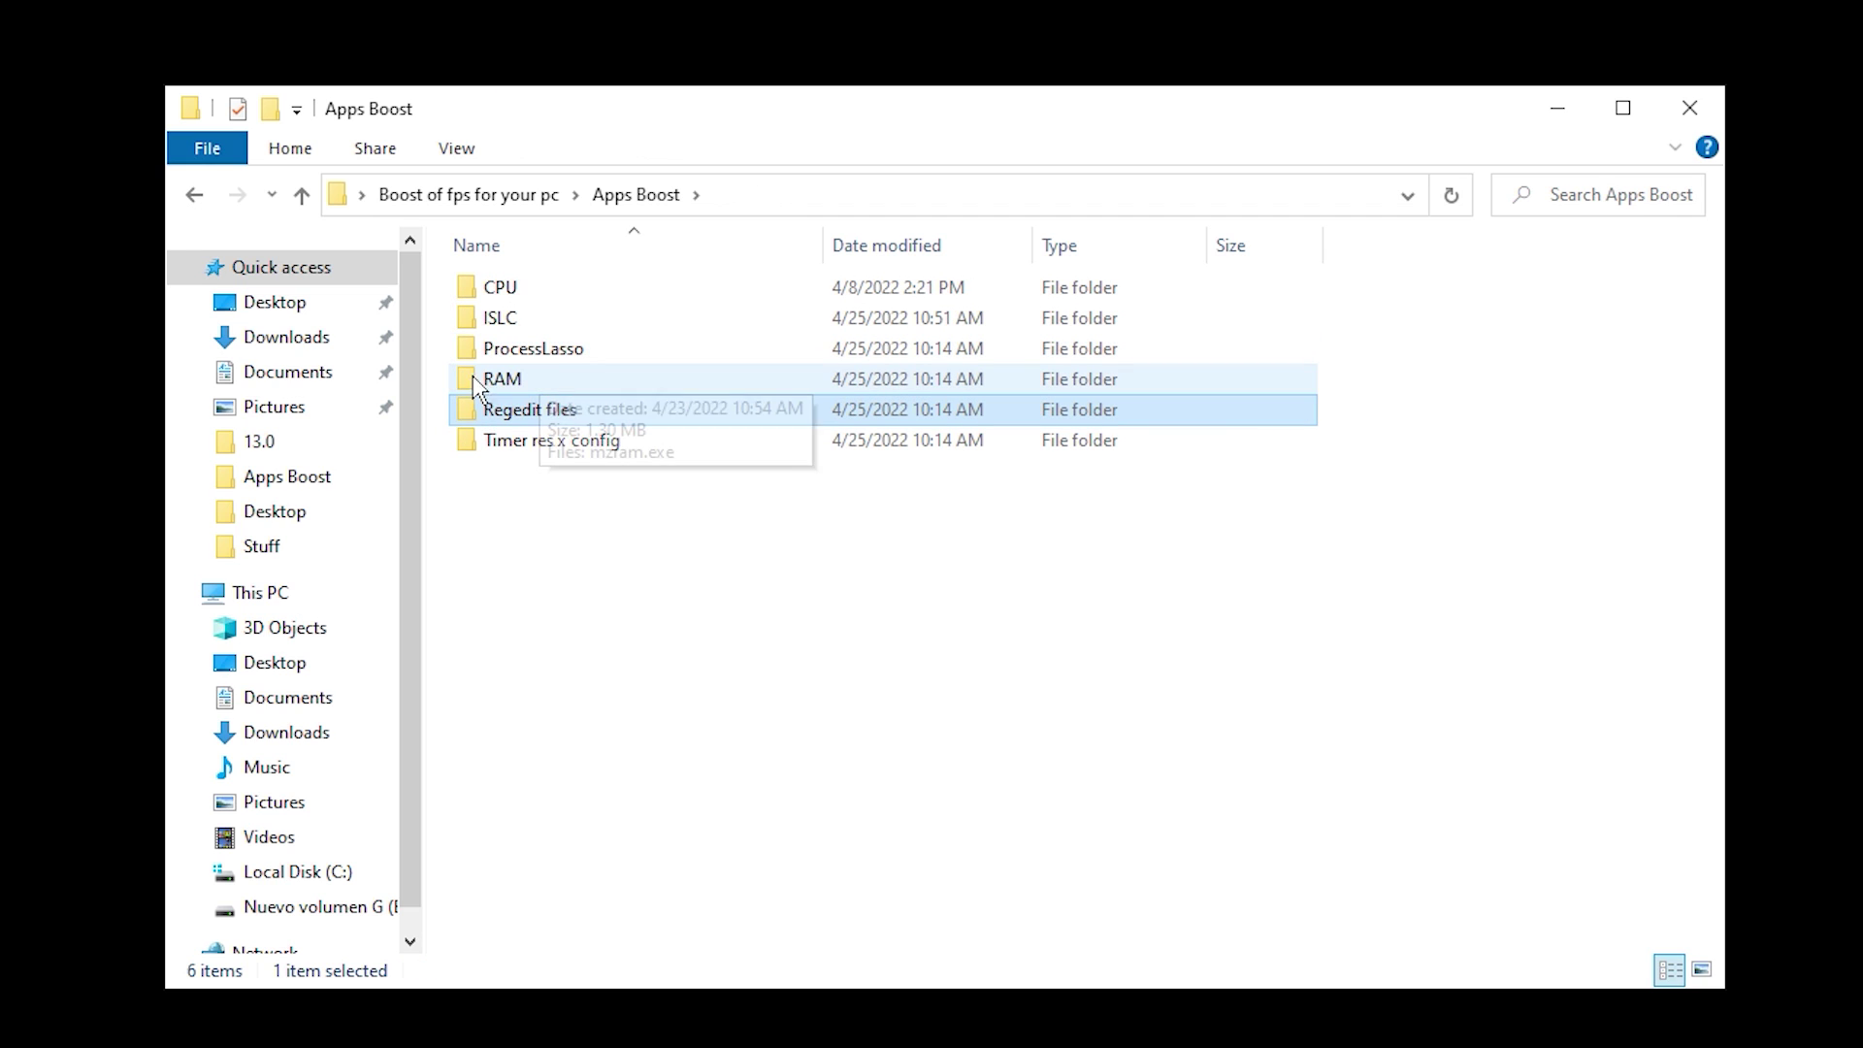
pyautogui.click(590, 387)
pyautogui.doubleClick(589, 387)
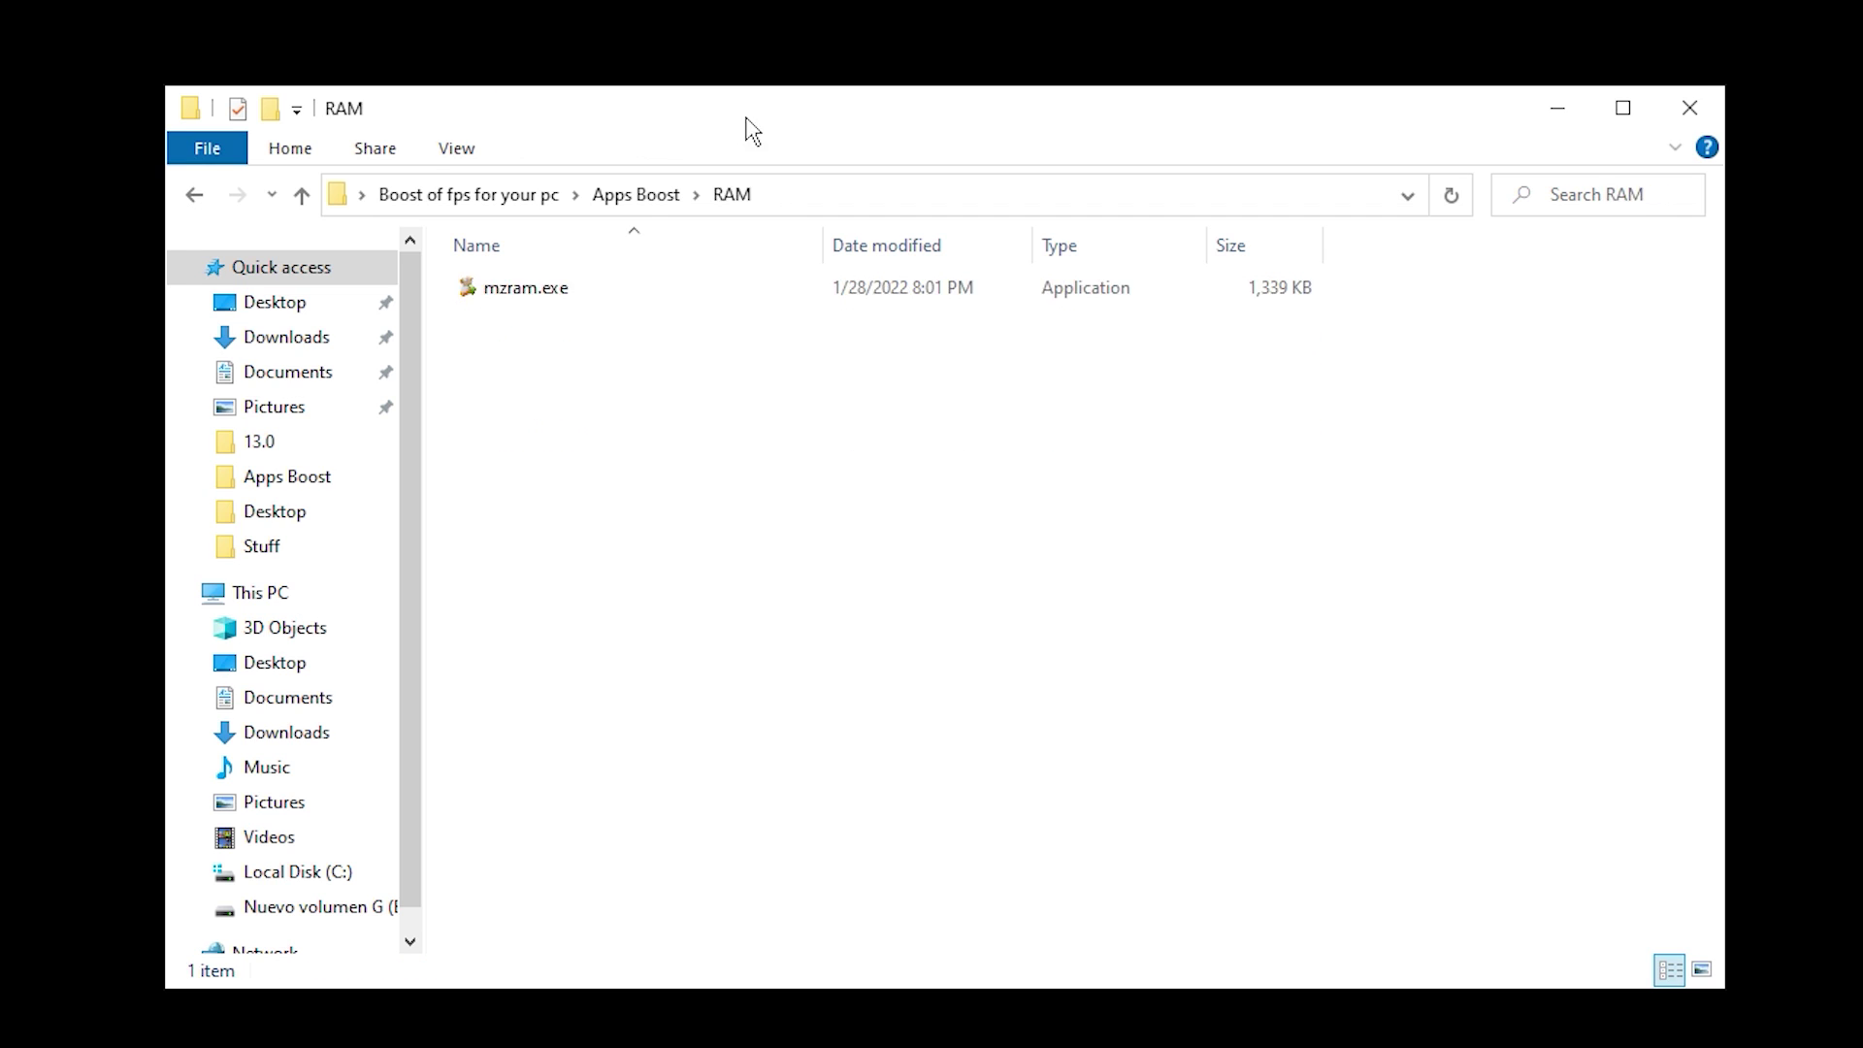
pyautogui.doubleClick(553, 276)
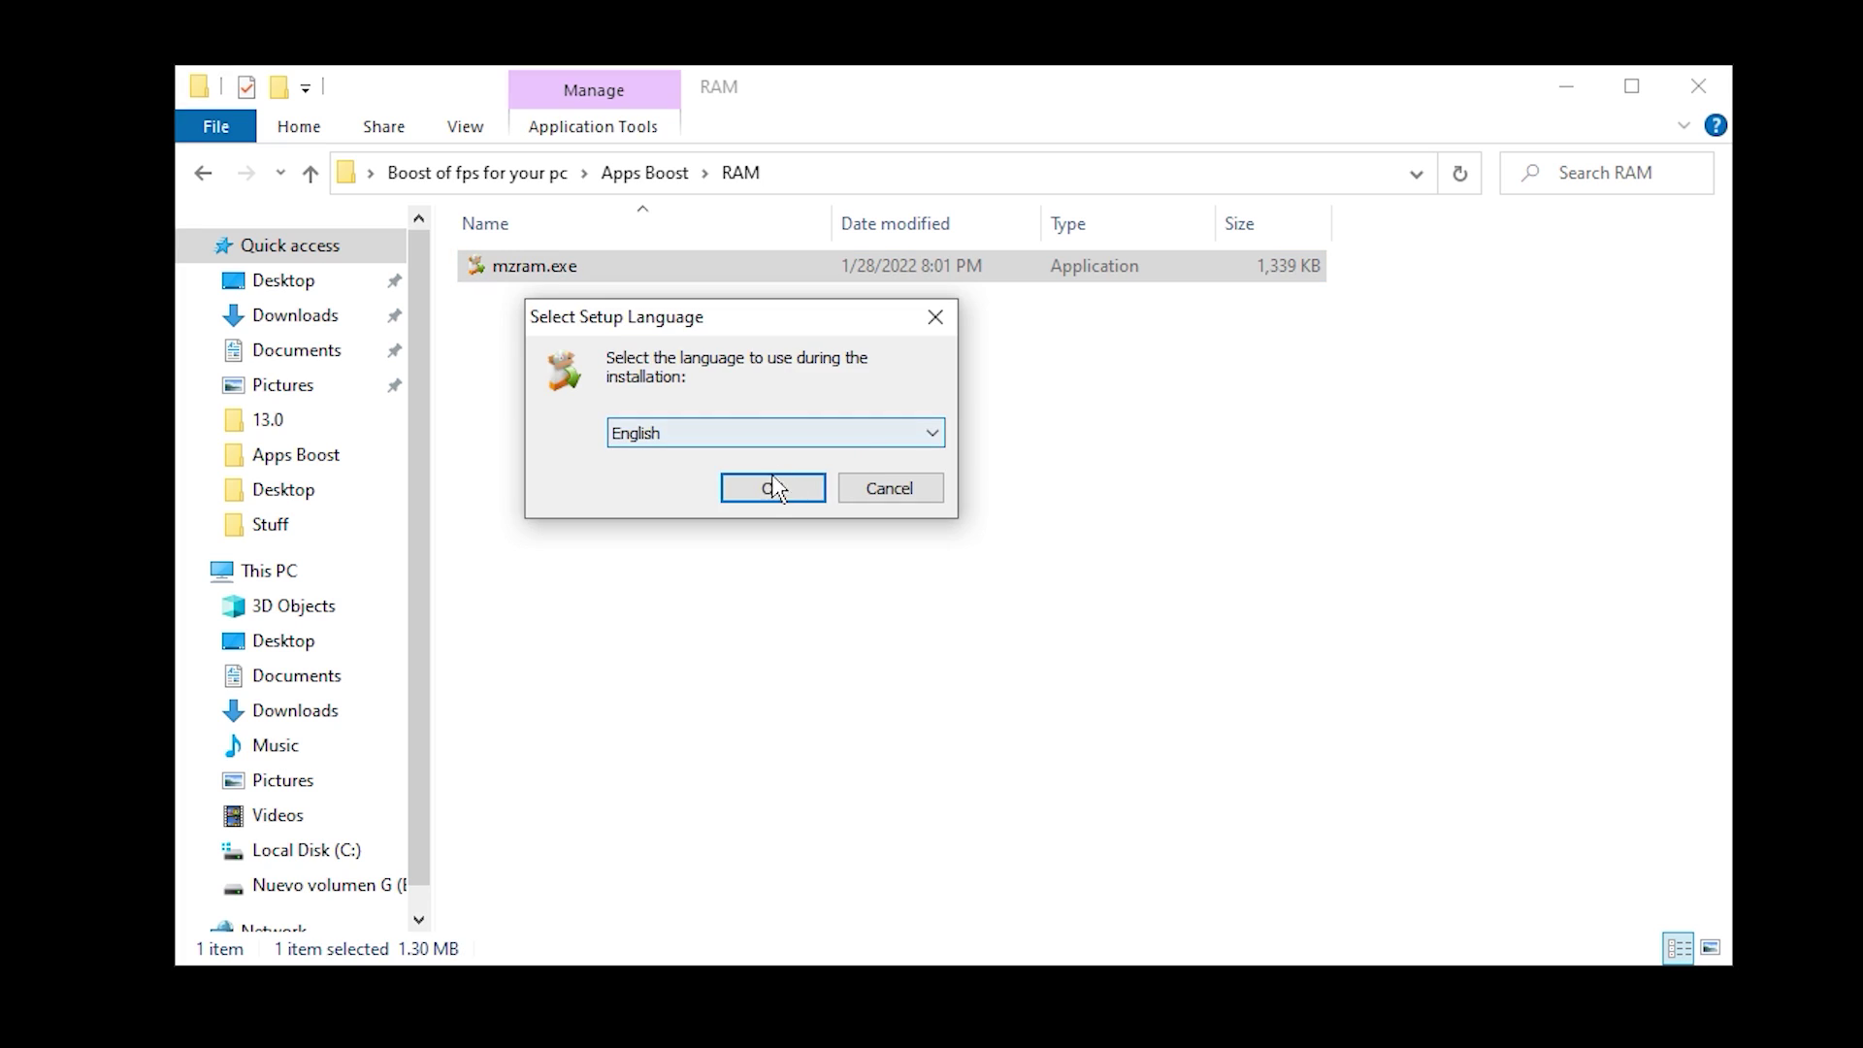
pyautogui.click(771, 490)
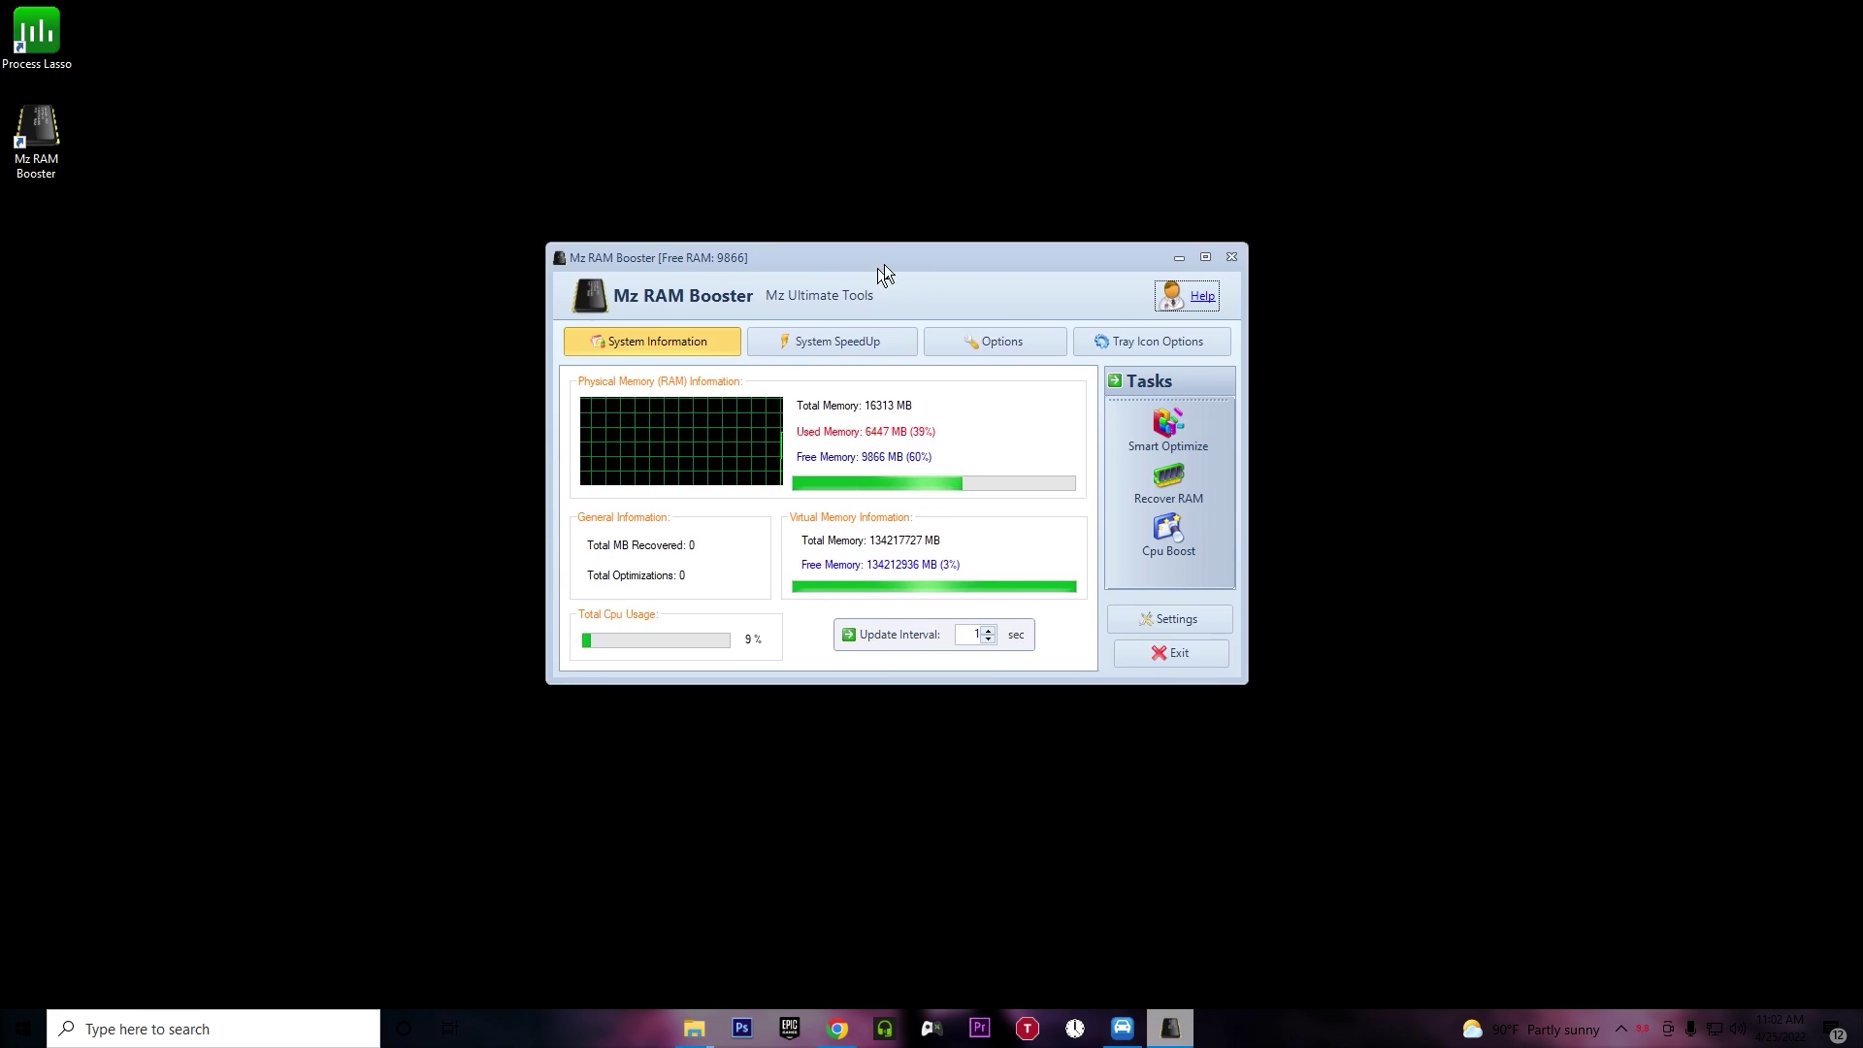
# Step: Exit Mz RAM Booster and restart it from its desktop shortcut as administrator, allowing it to make changes
pyautogui.moveTo(883, 264); pyautogui.dragTo(912, 271)
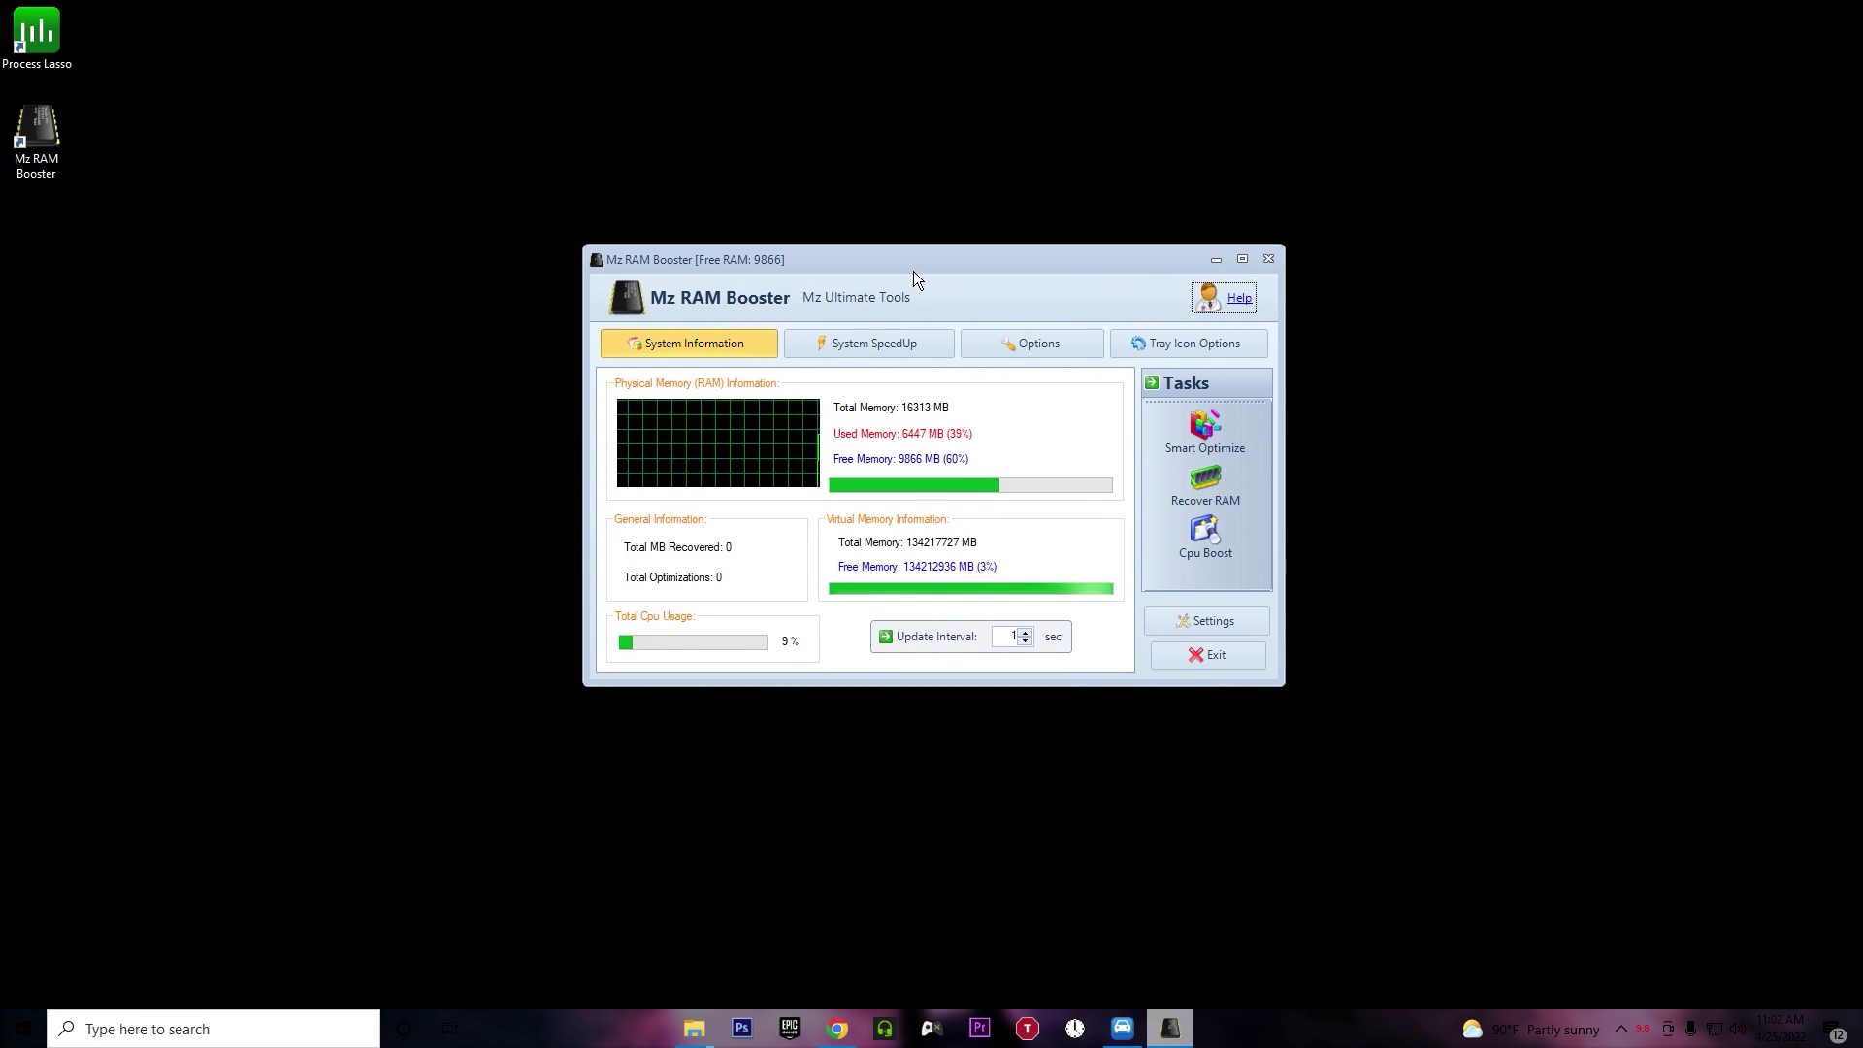
pyautogui.click(1194, 654)
pyautogui.click(1667, 1029)
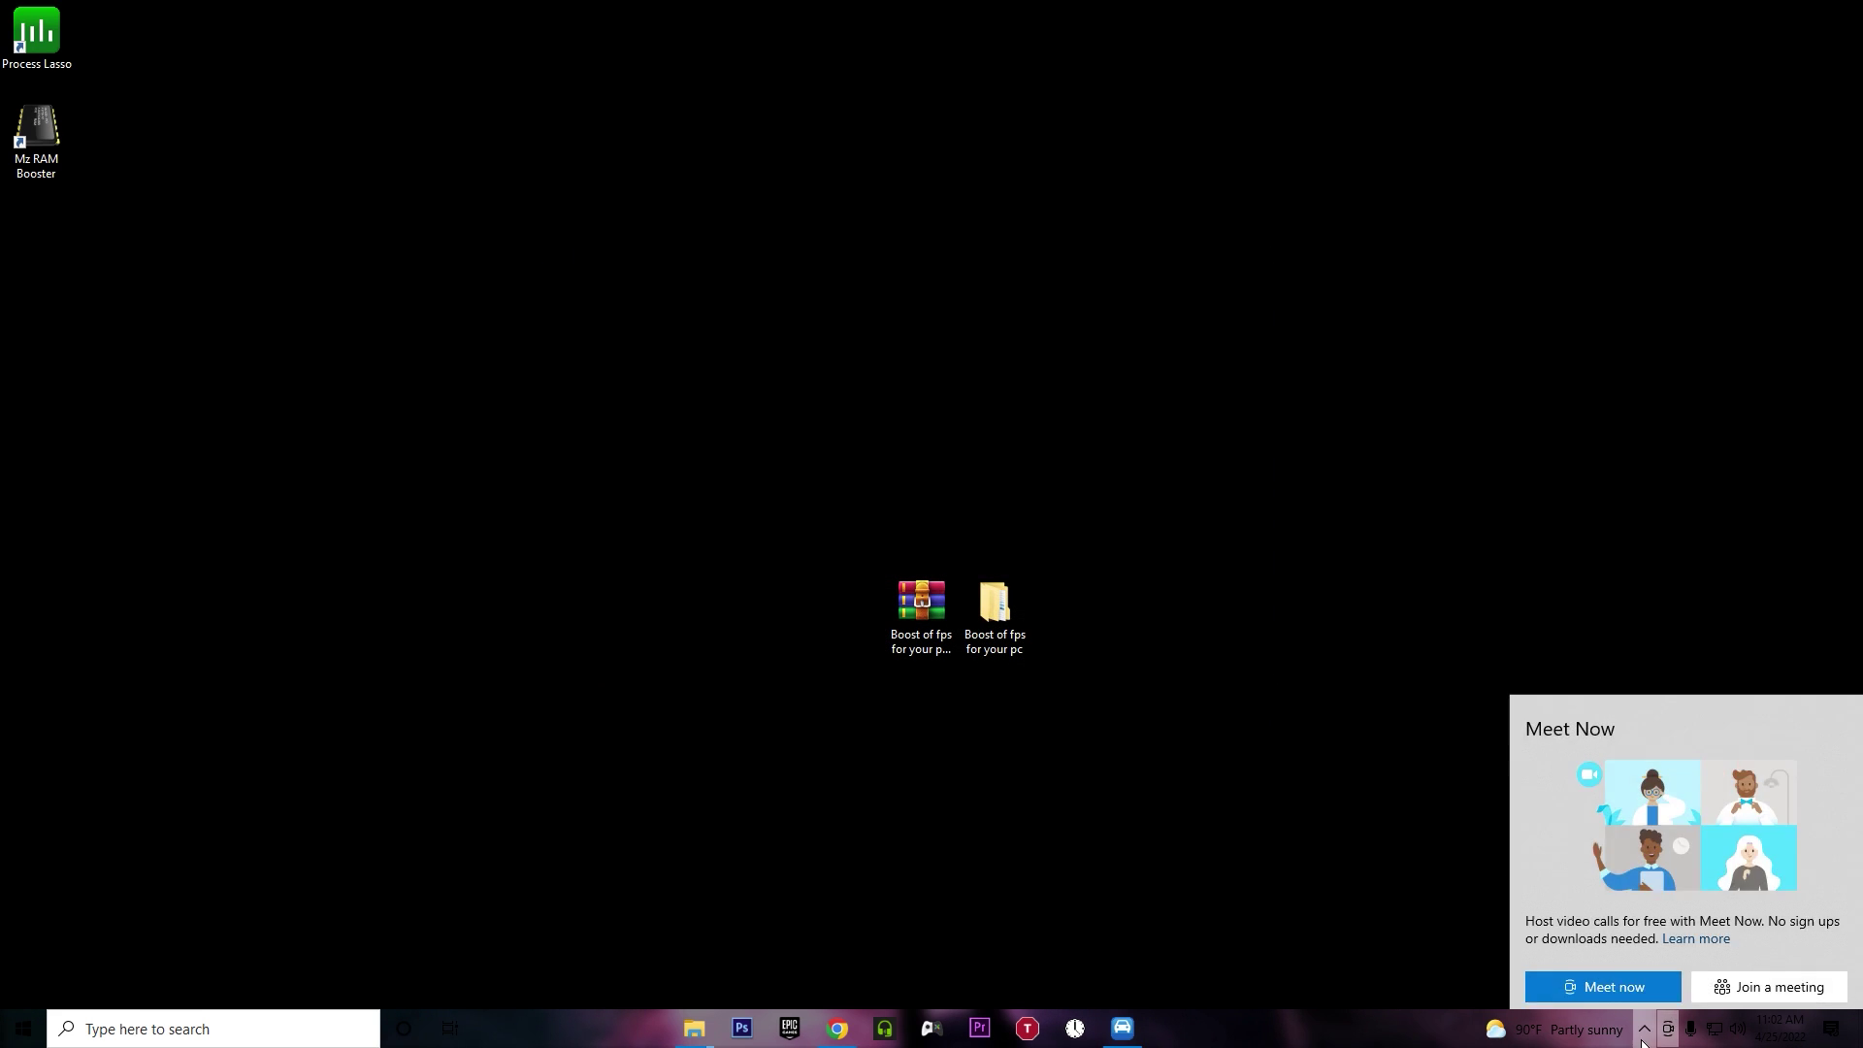
pyautogui.click(1644, 1030)
pyautogui.moveTo(851, 545); pyautogui.dragTo(842, 540)
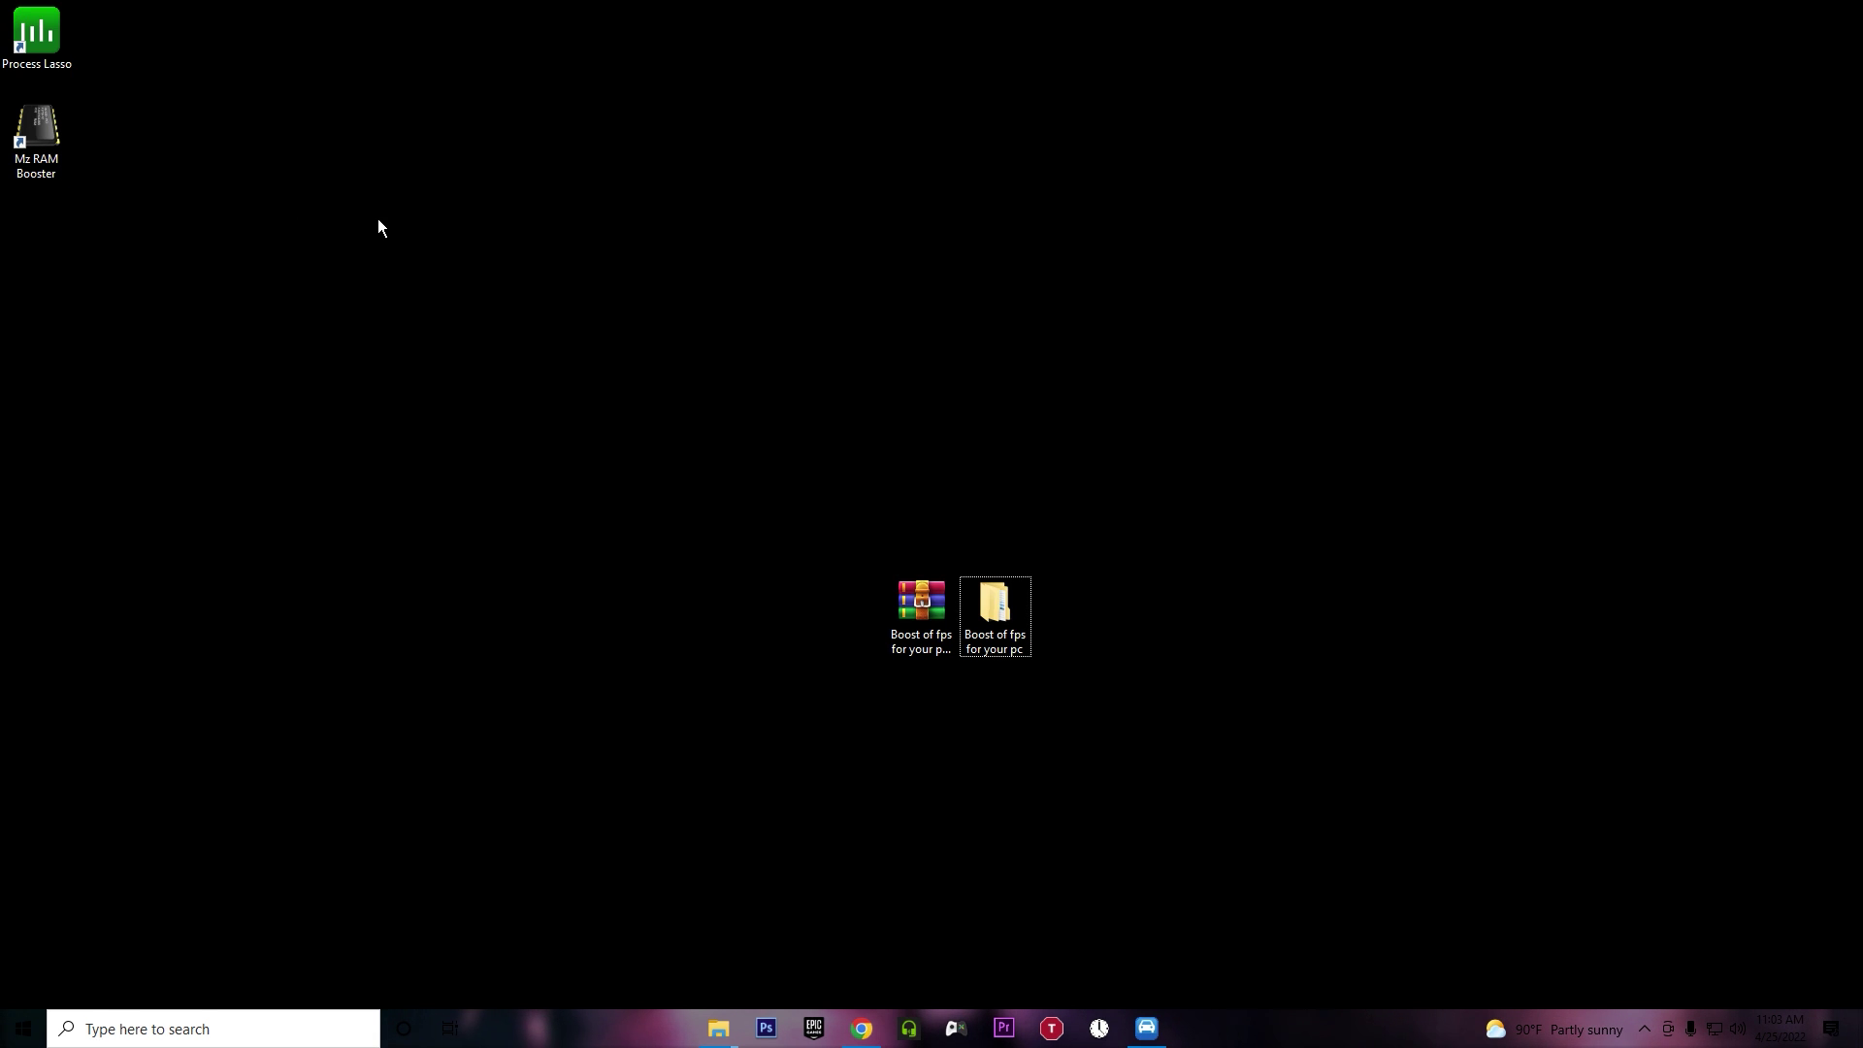
pyautogui.rightClick(35, 155)
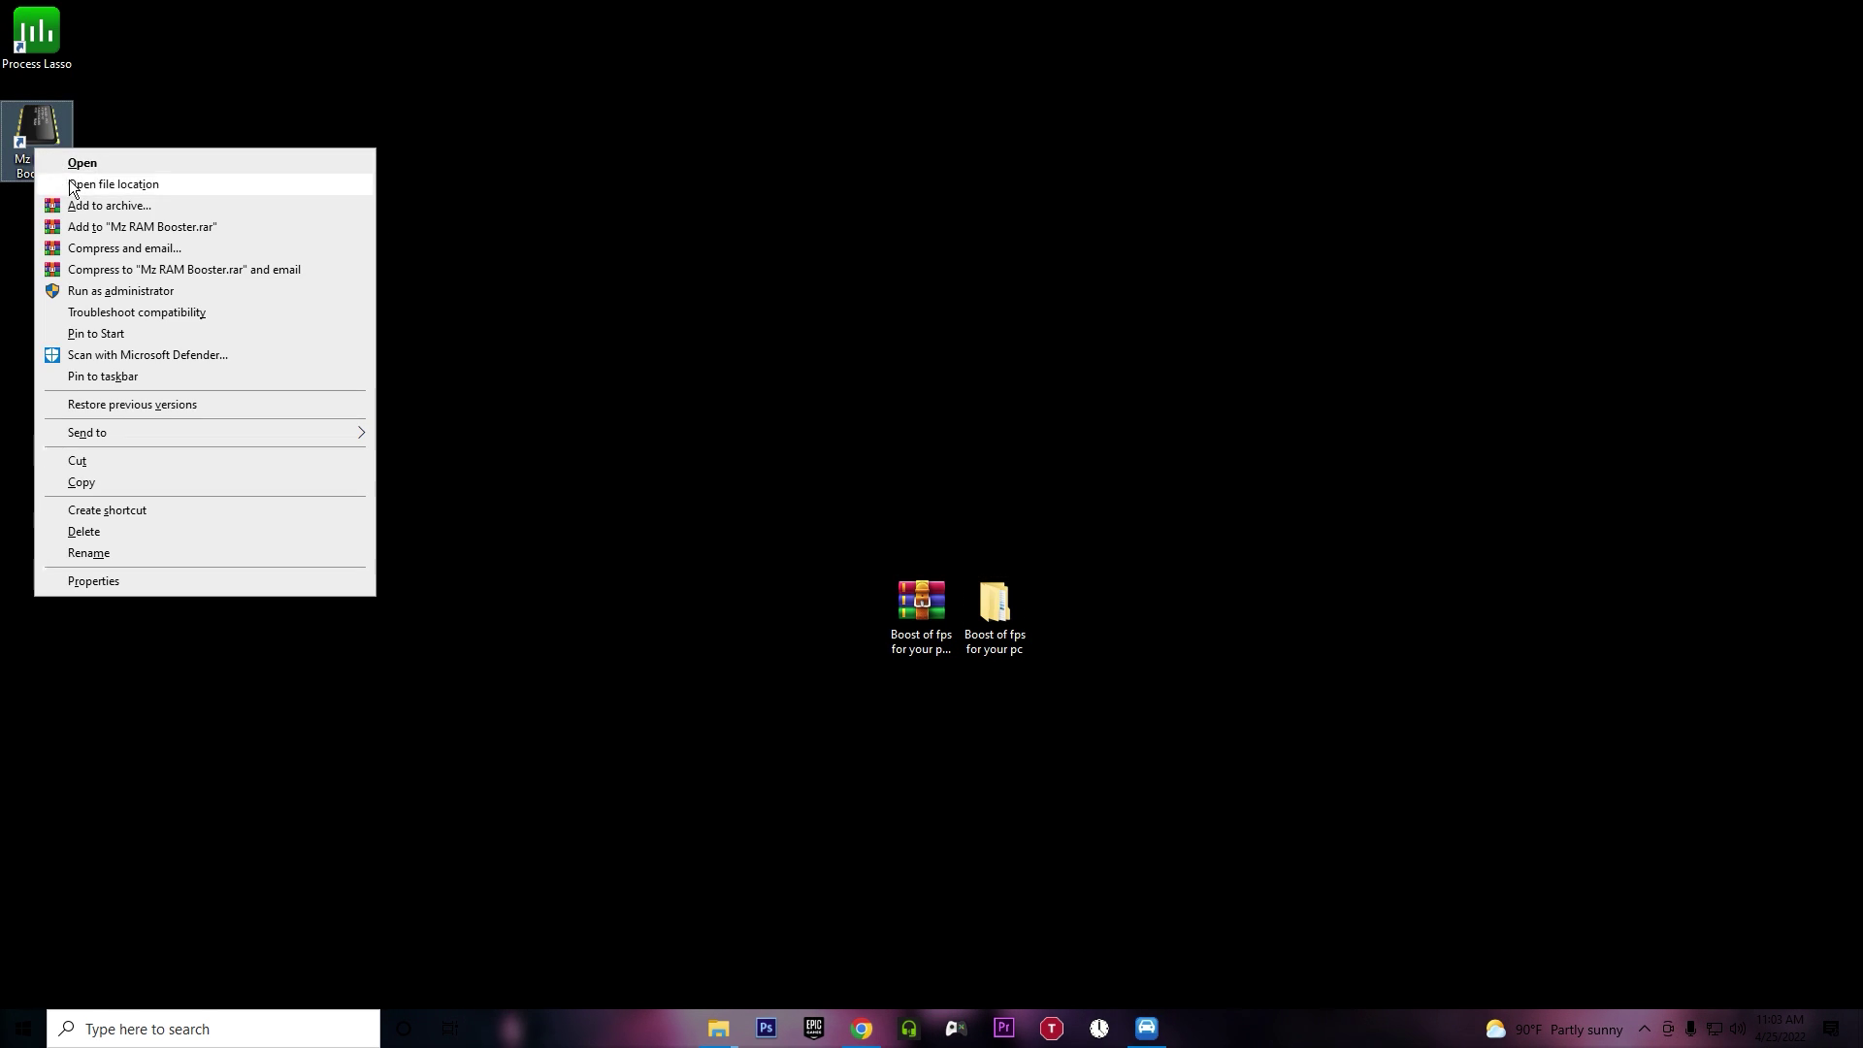
pyautogui.click(114, 289)
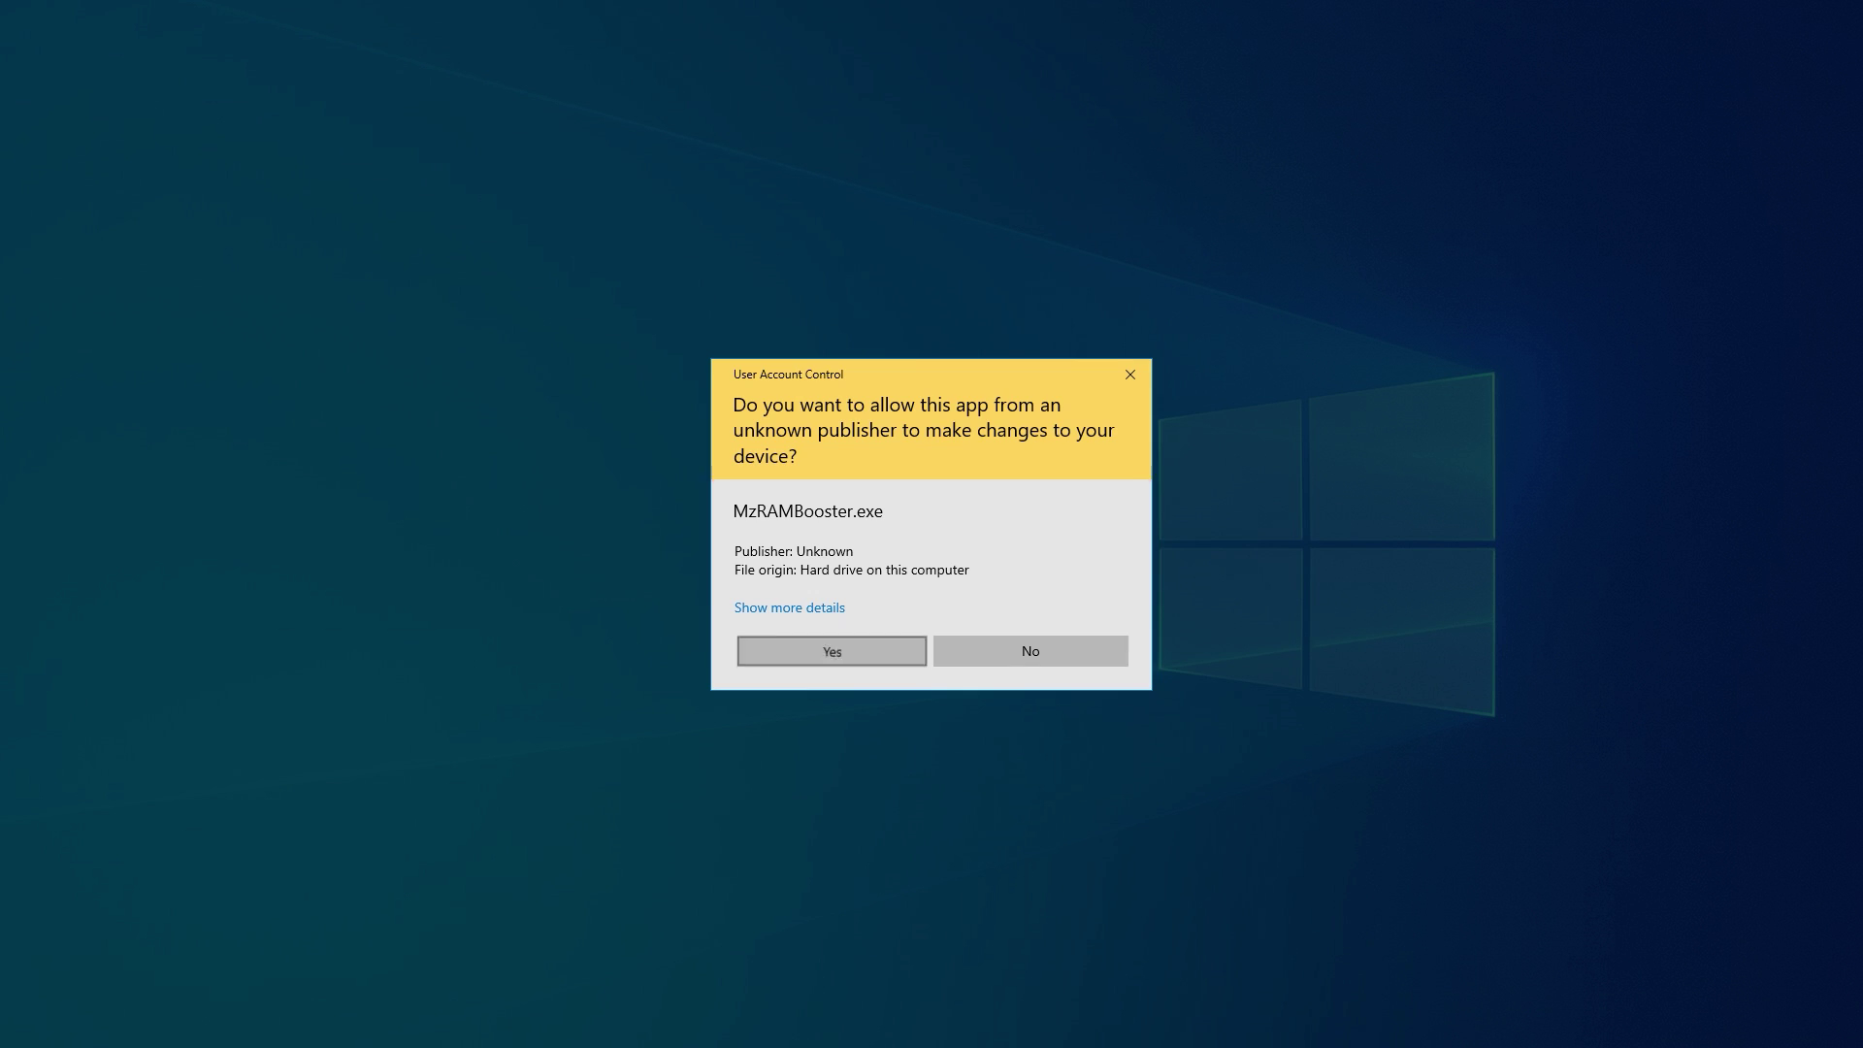
pyautogui.click(832, 651)
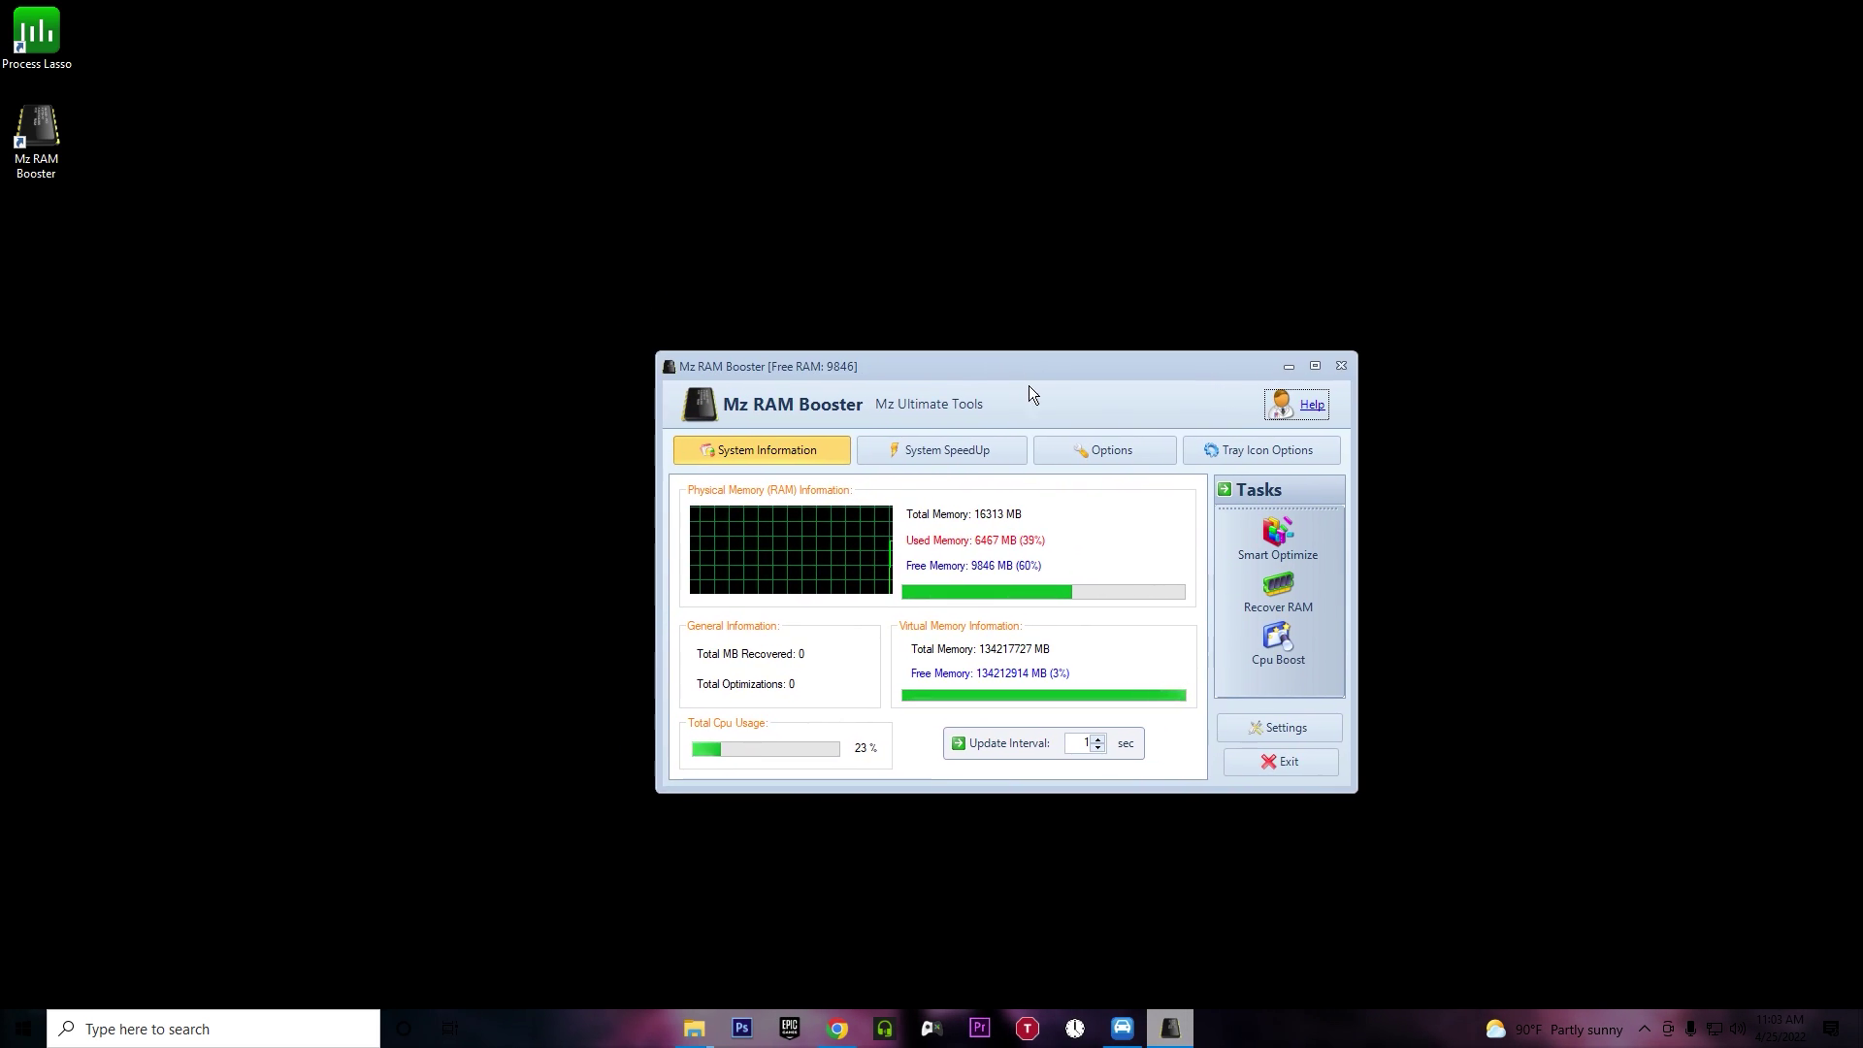
# Step: Apply the recommended System SpeedUp values in Mz RAM Booster, with CPU priority boosting foreground applications
pyautogui.click(968, 456)
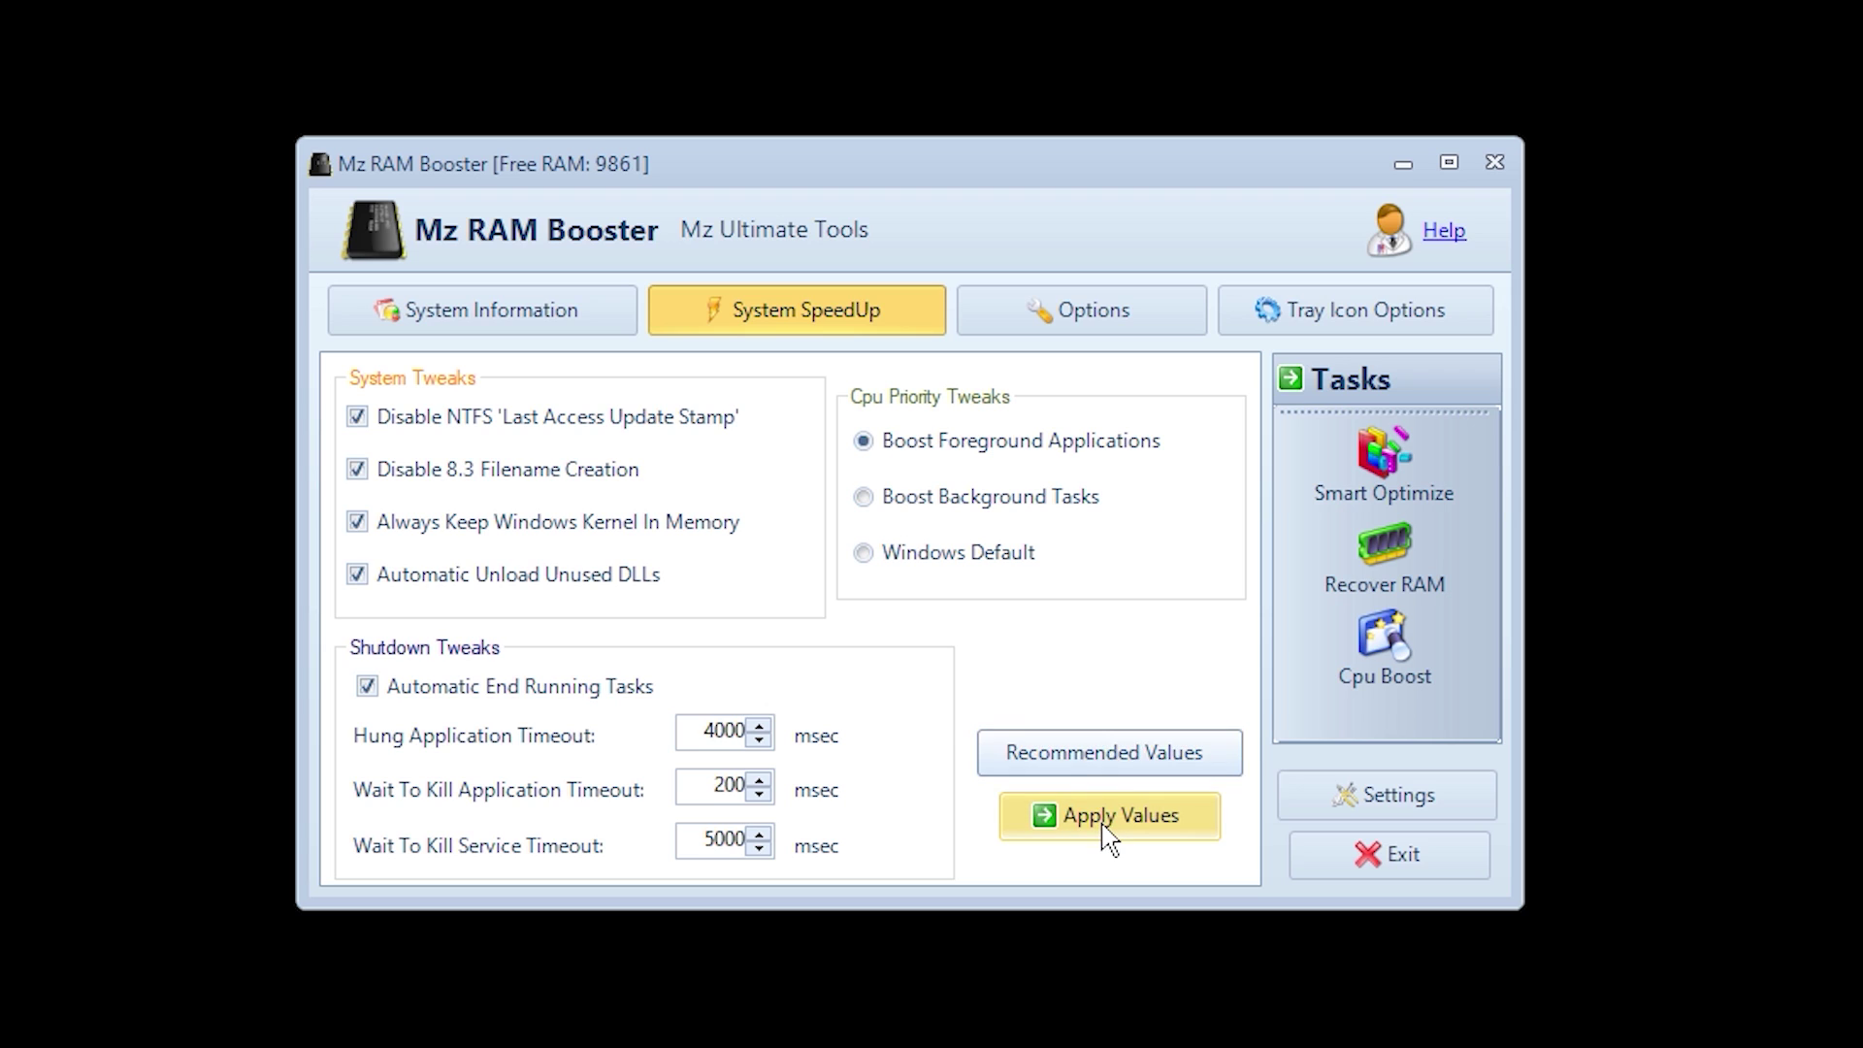
pyautogui.click(1109, 837)
pyautogui.click(1194, 599)
# Step: Load the recommended values for Mz RAM Booster's optimize, general and recover options and apply them
pyautogui.click(1115, 332)
pyautogui.click(1111, 781)
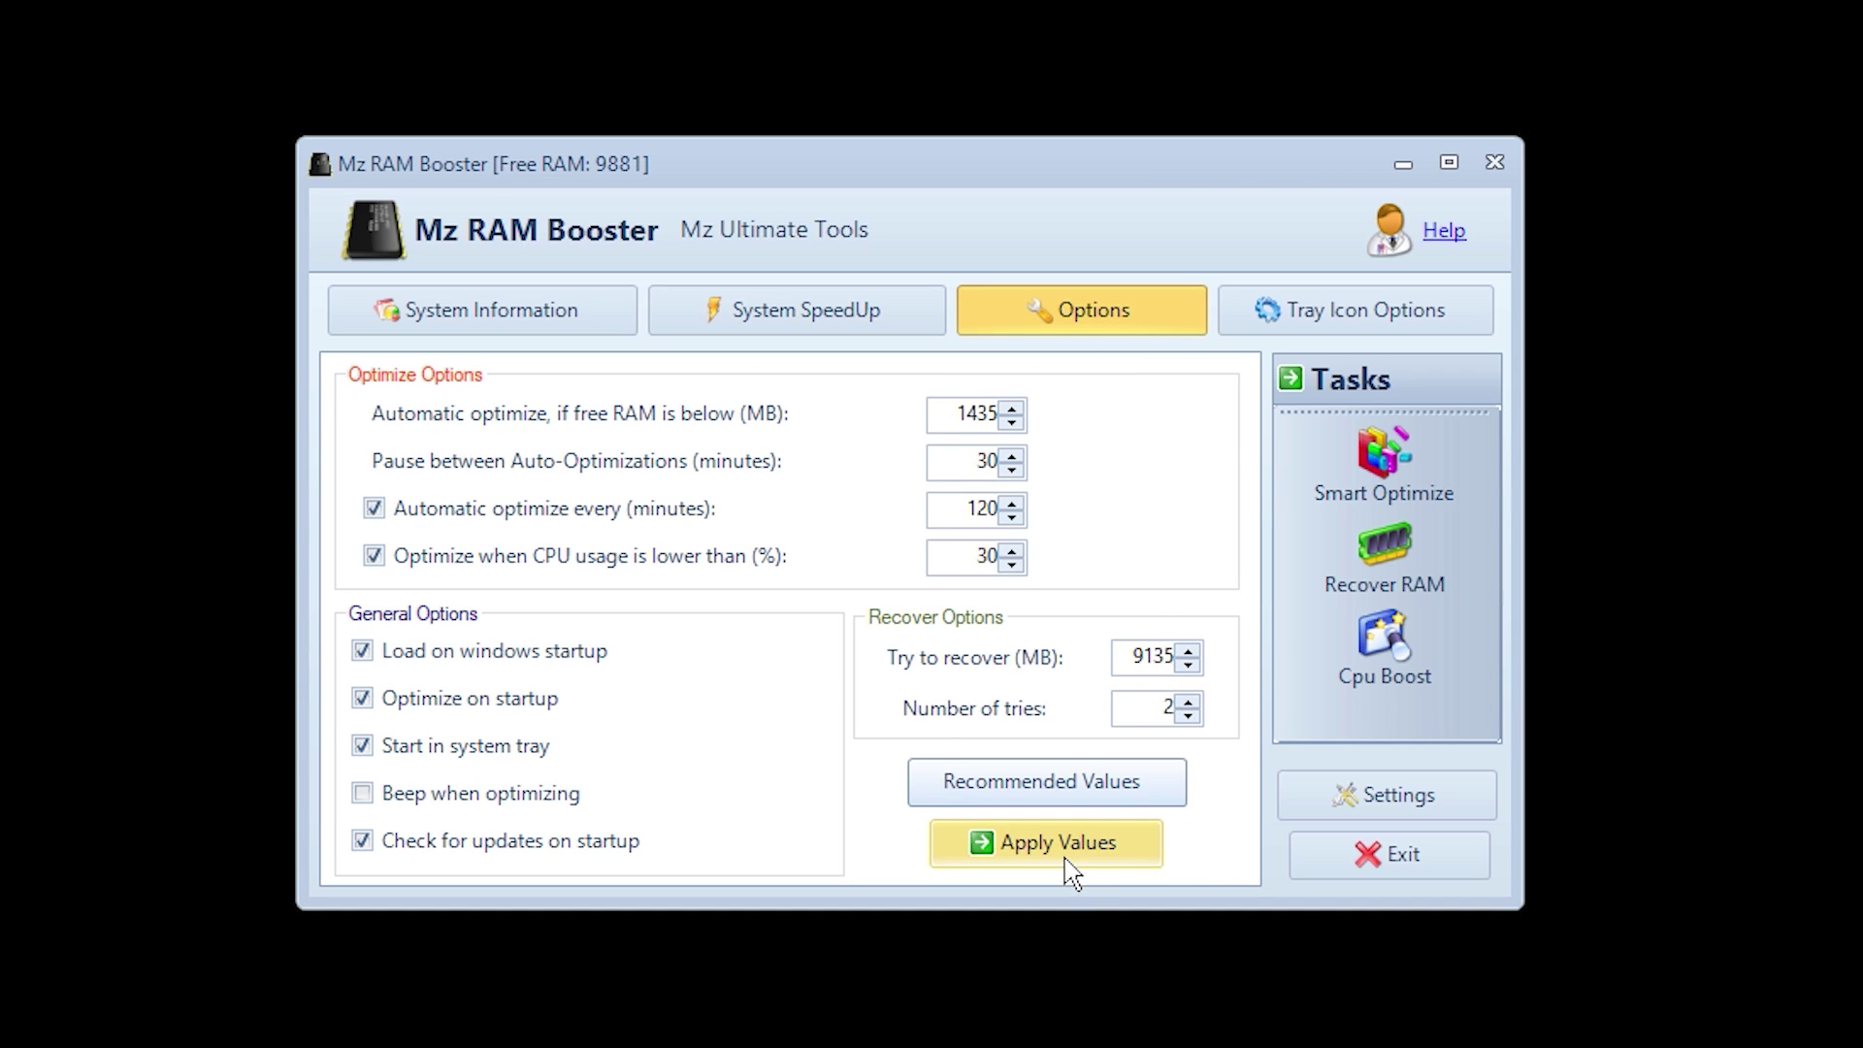
pyautogui.click(1070, 869)
pyautogui.click(1034, 594)
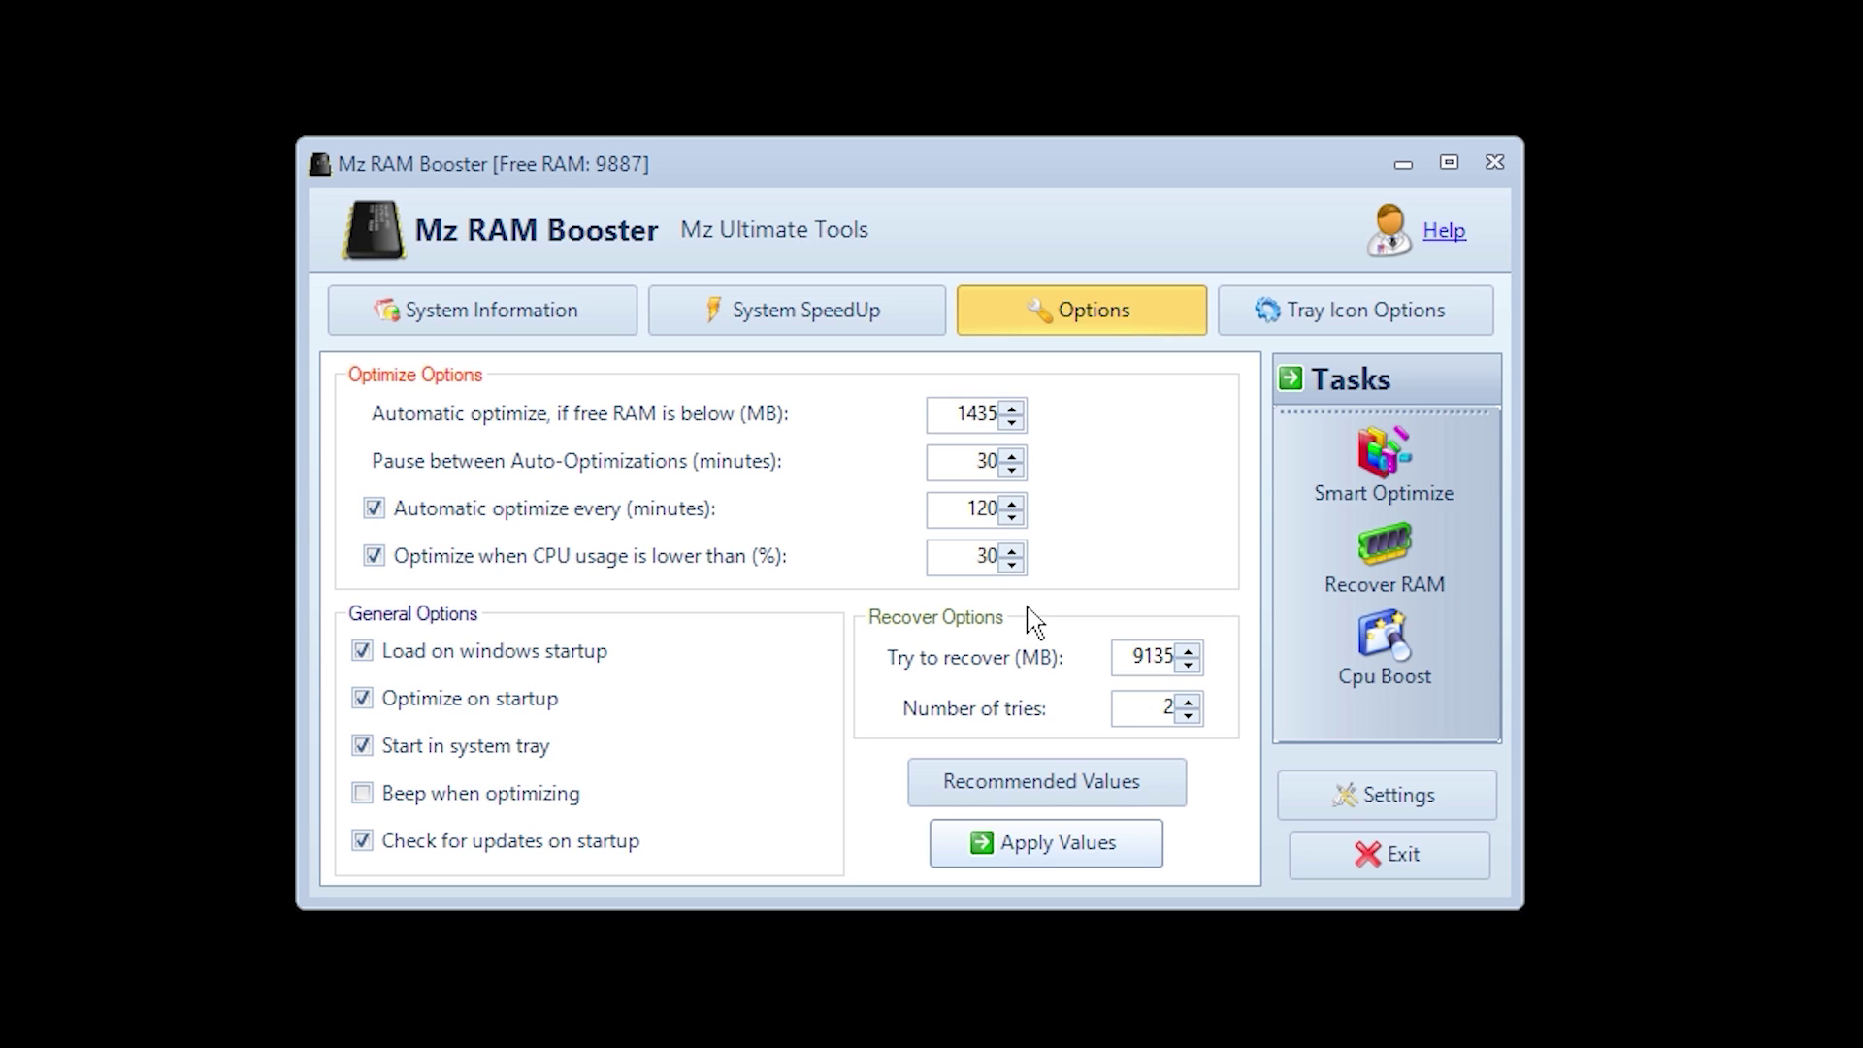
# Step: Return to Mz RAM Booster's System Information overview and minimize the window
pyautogui.click(531, 308)
pyautogui.moveTo(702, 170); pyautogui.dragTo(735, 120)
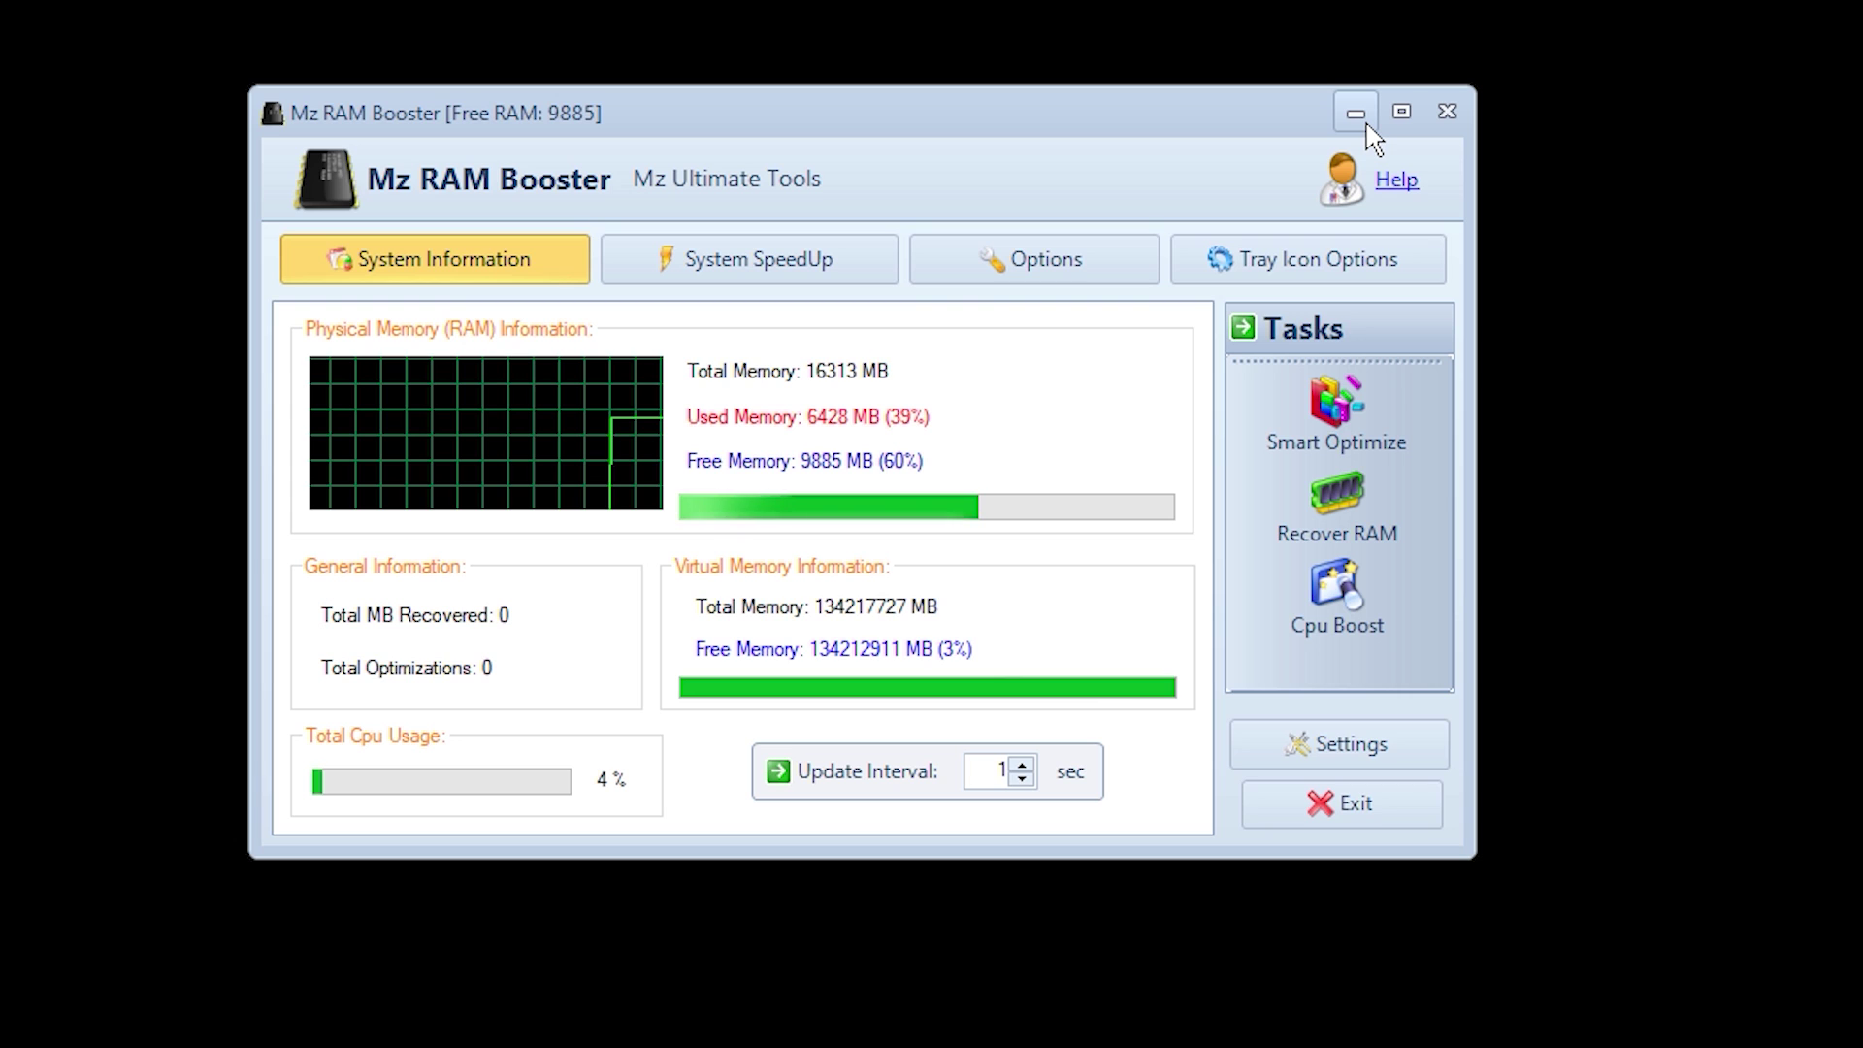
pyautogui.moveTo(932, 116); pyautogui.dragTo(823, 212)
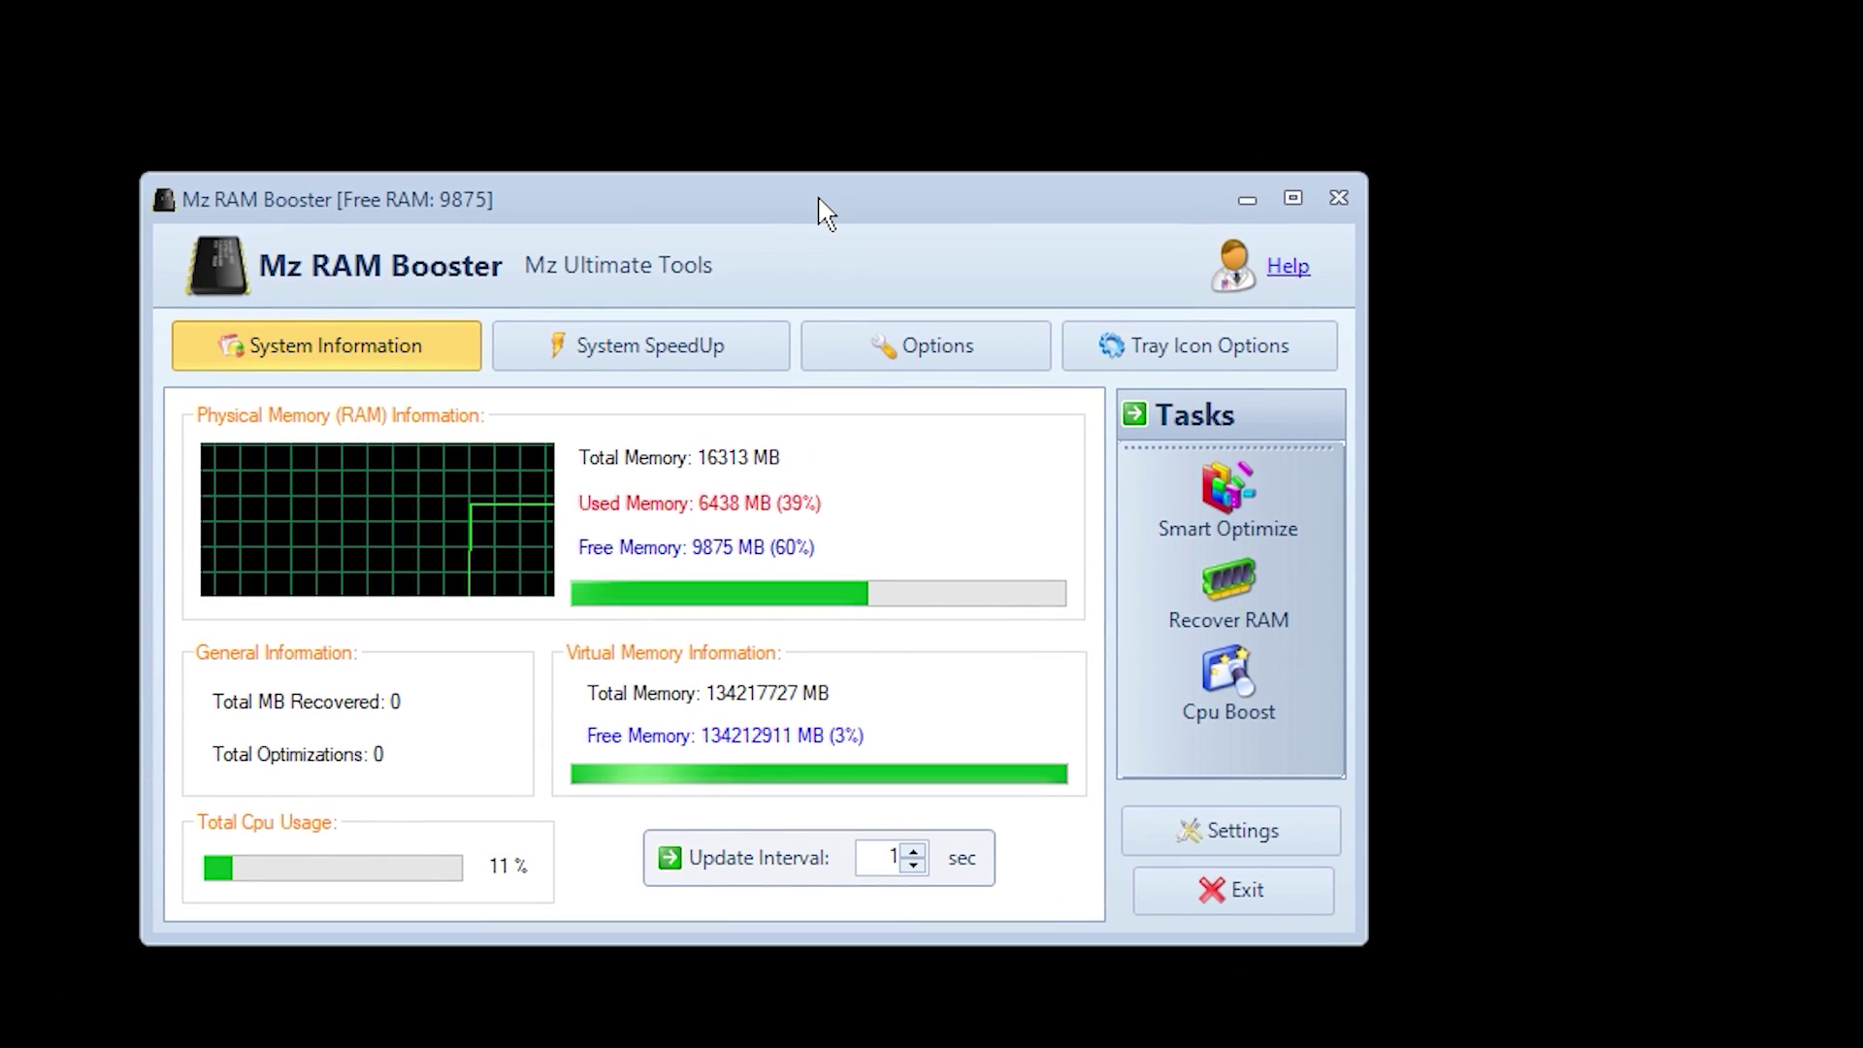
pyautogui.click(1247, 198)
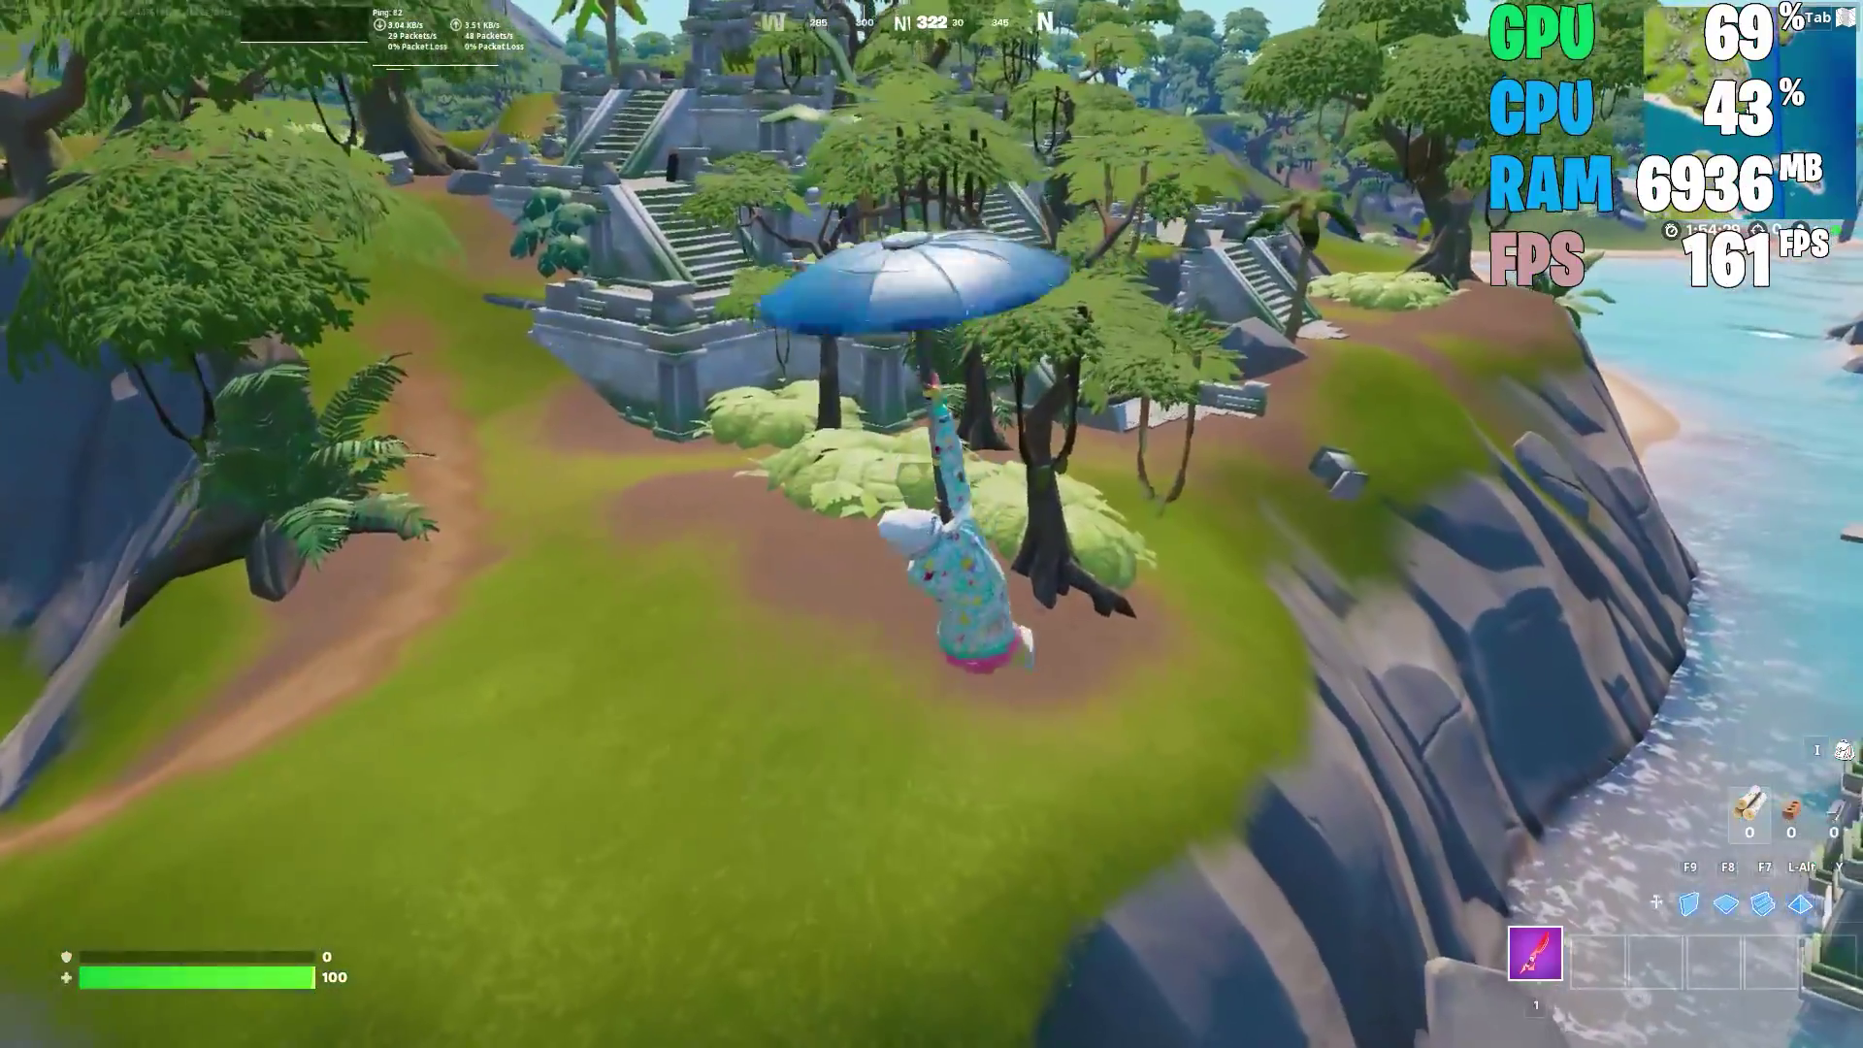
pyautogui.press('e')
pyautogui.press('e')
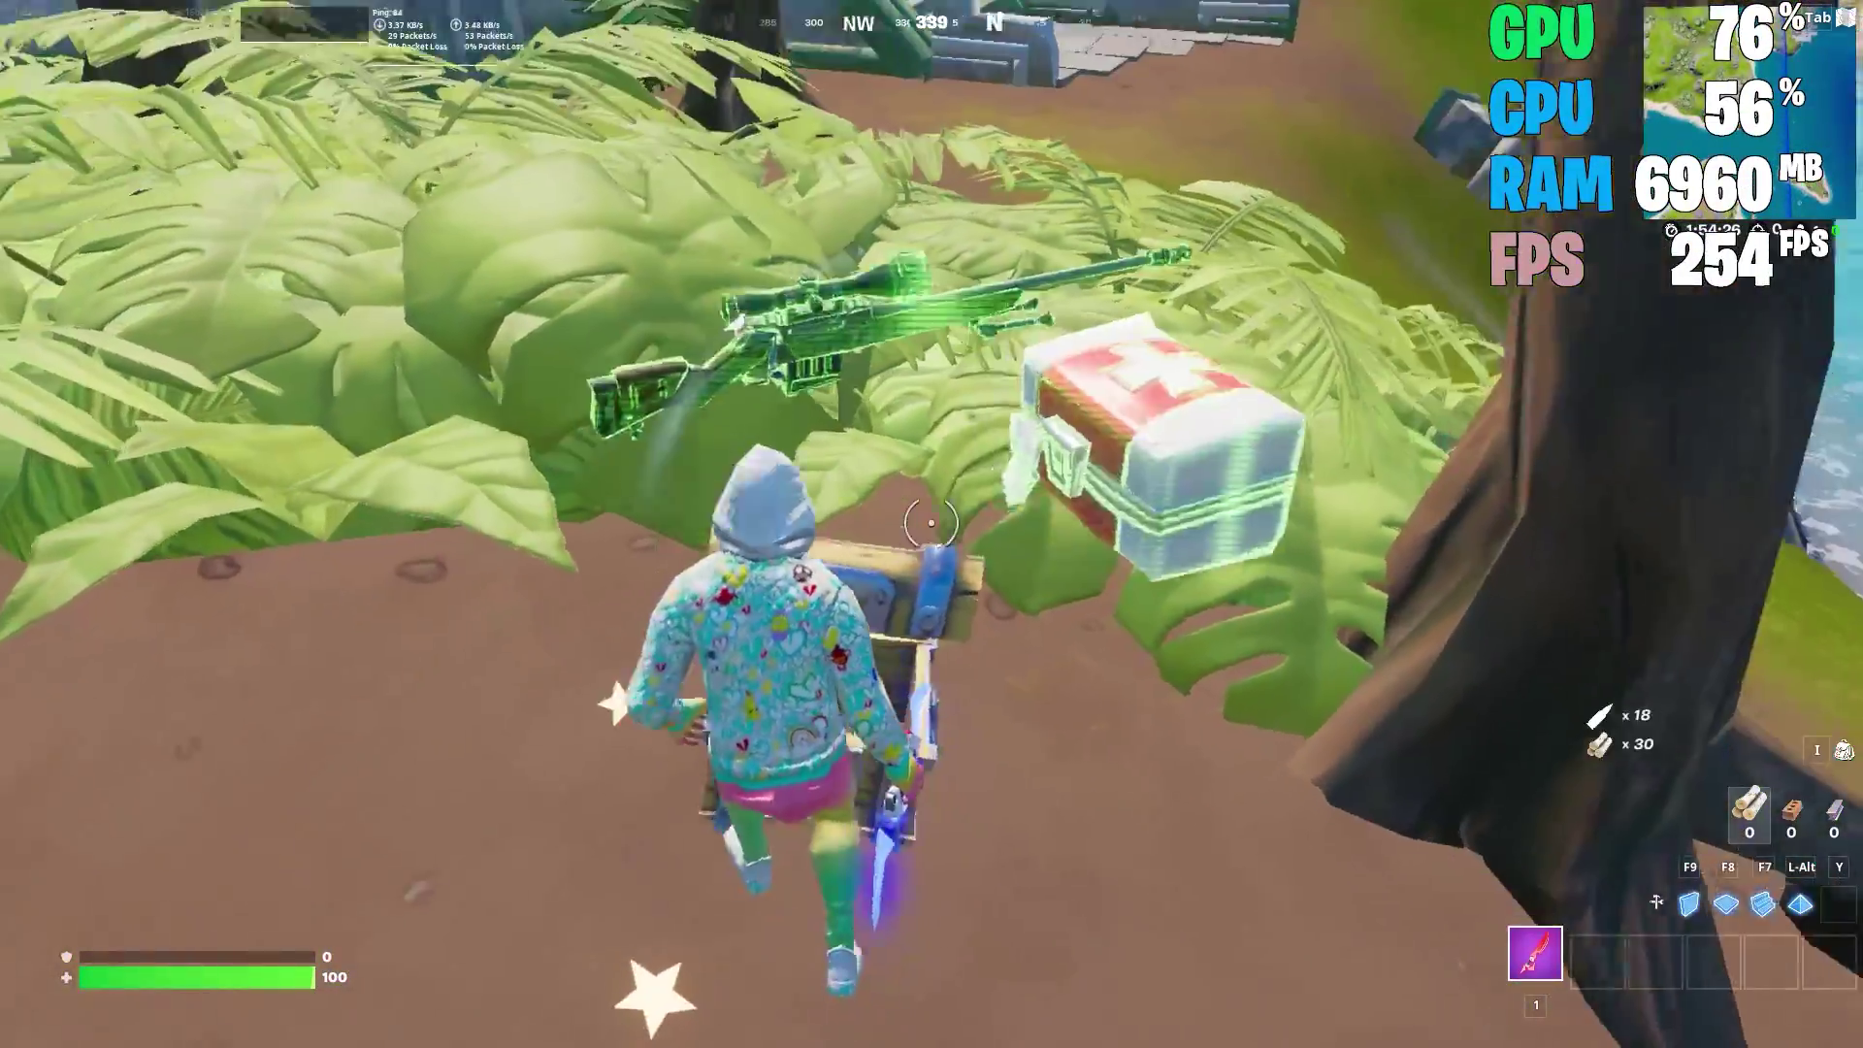
pyautogui.press('e')
pyautogui.press('e')
pyautogui.click(932, 524)
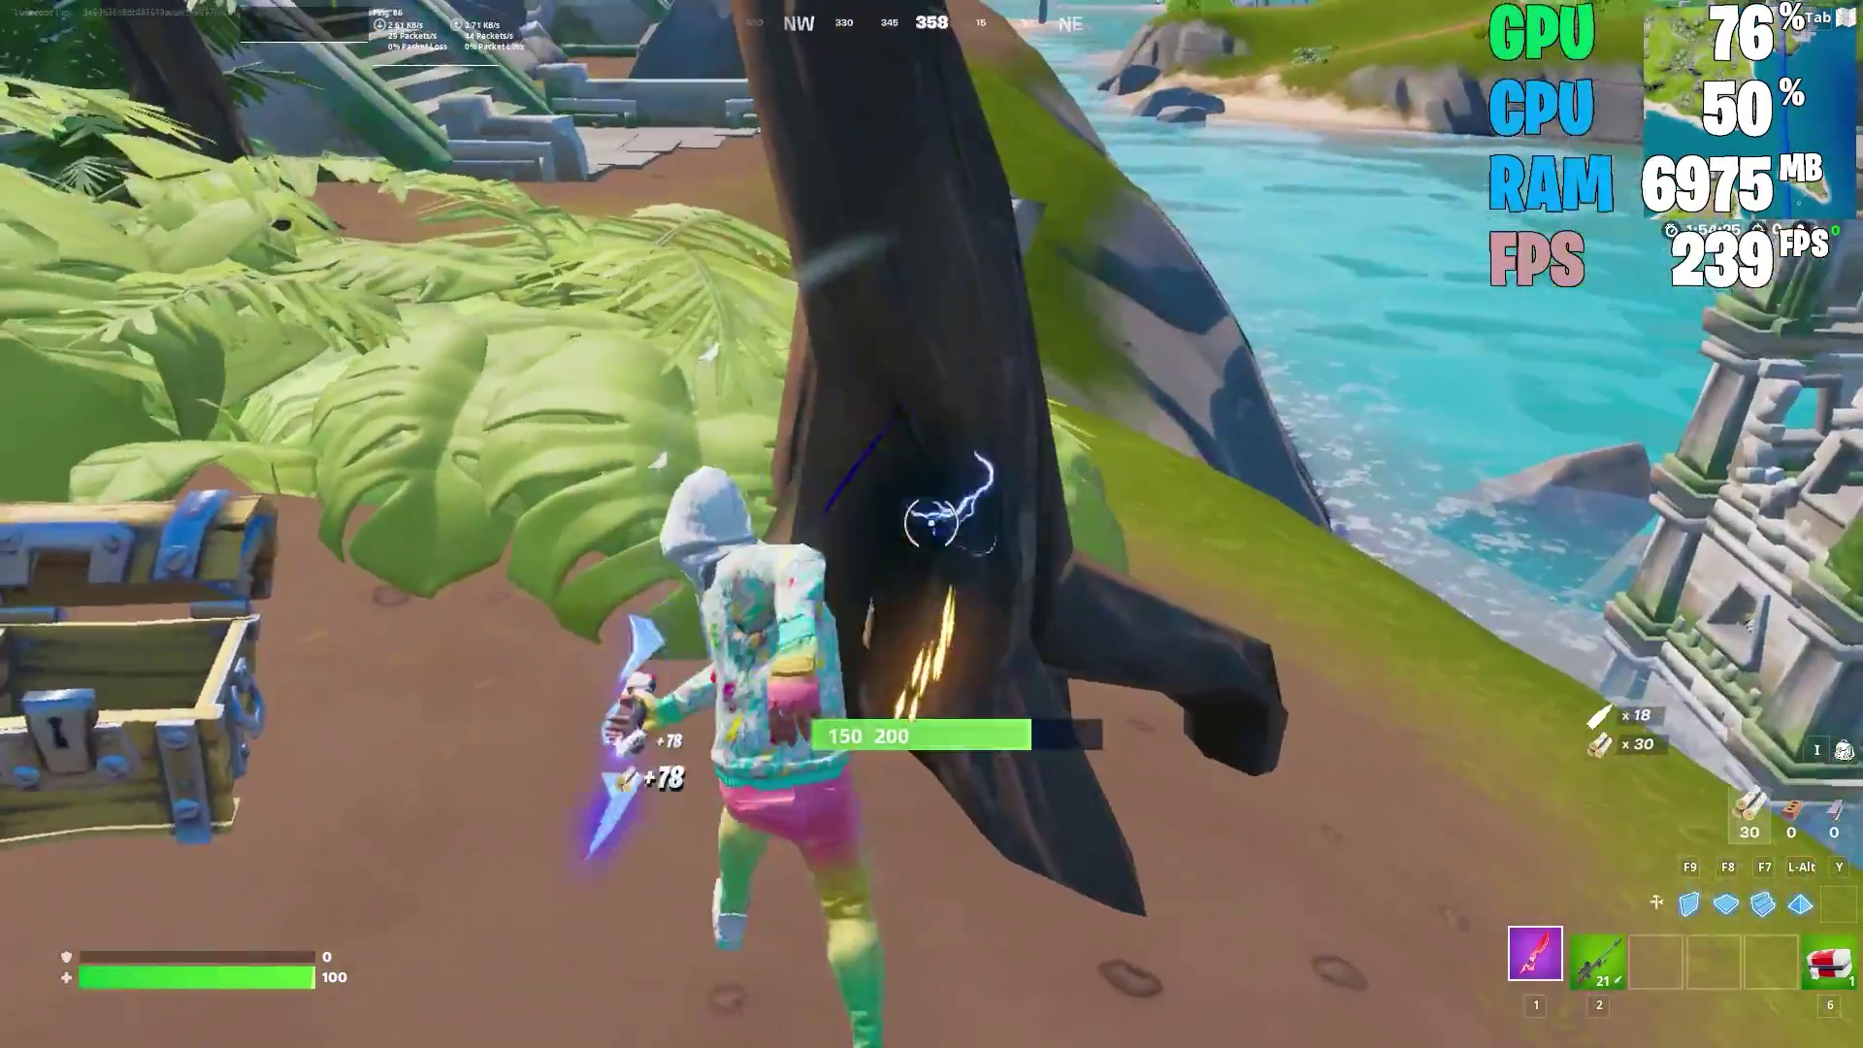
pyautogui.click(932, 524)
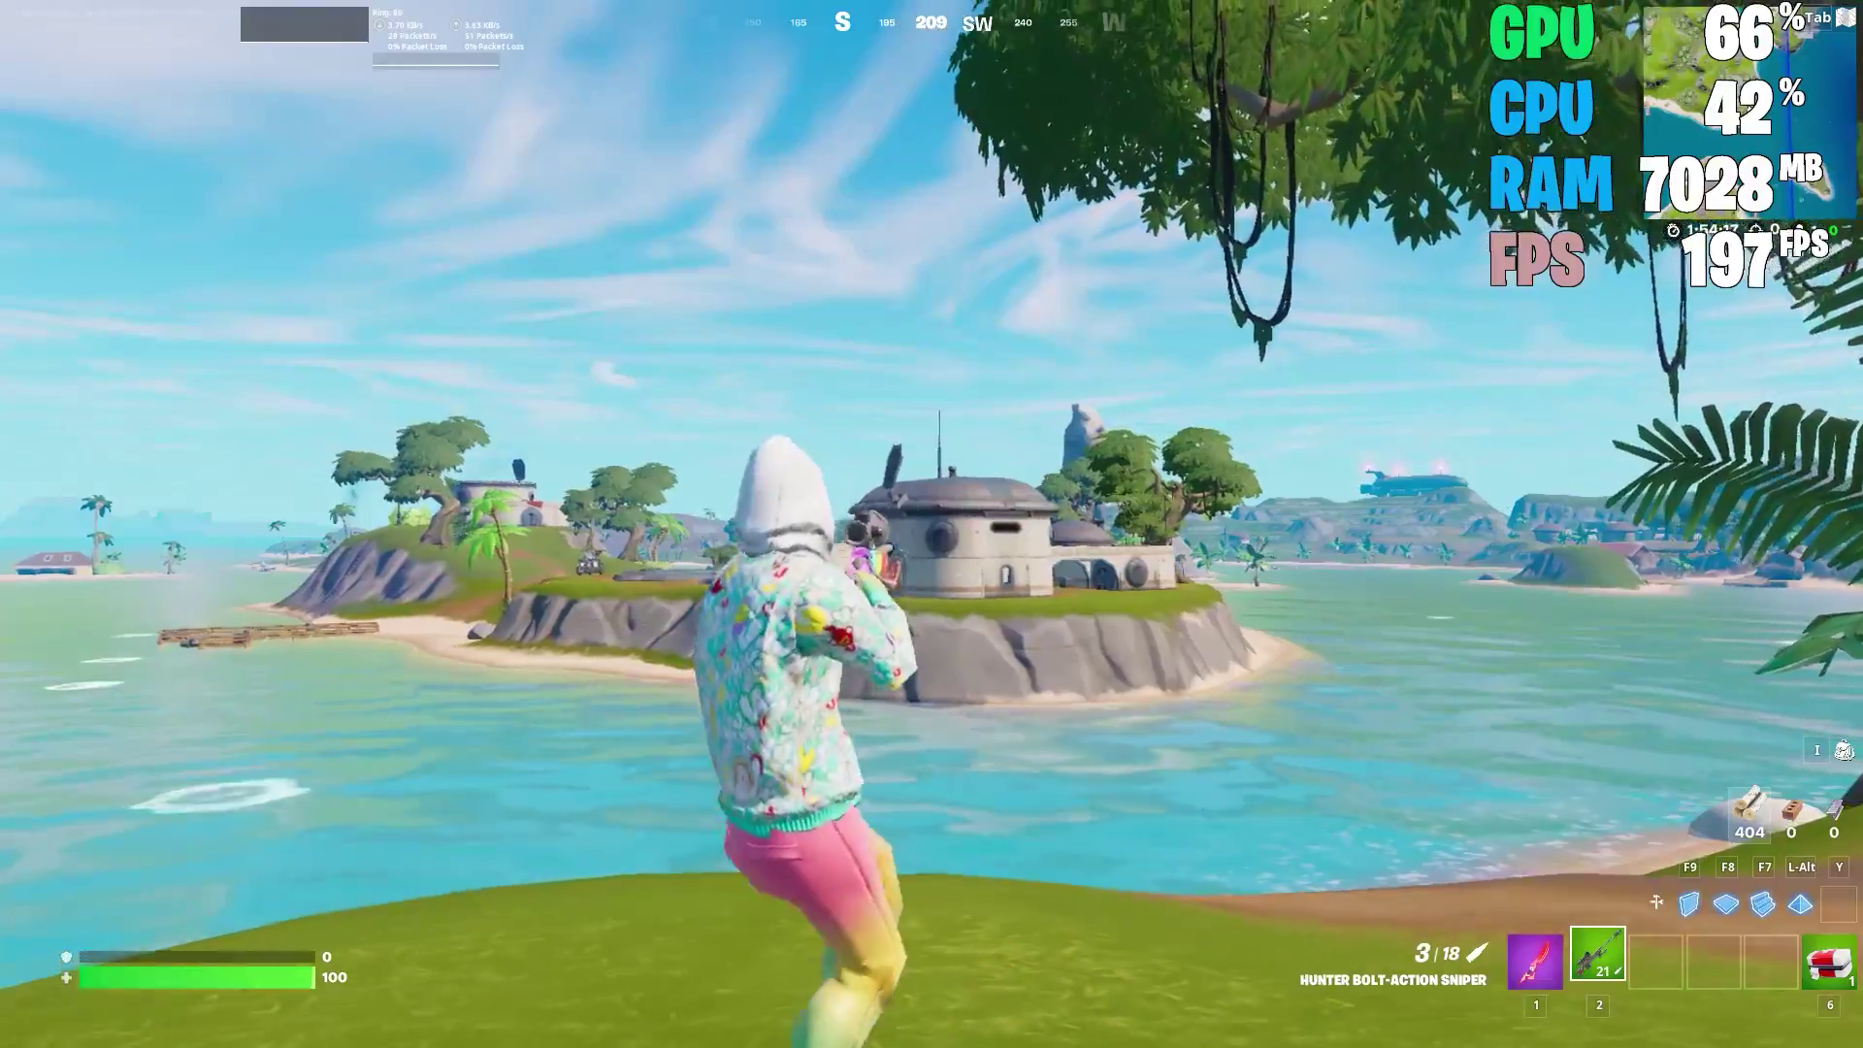
pyautogui.press('w')
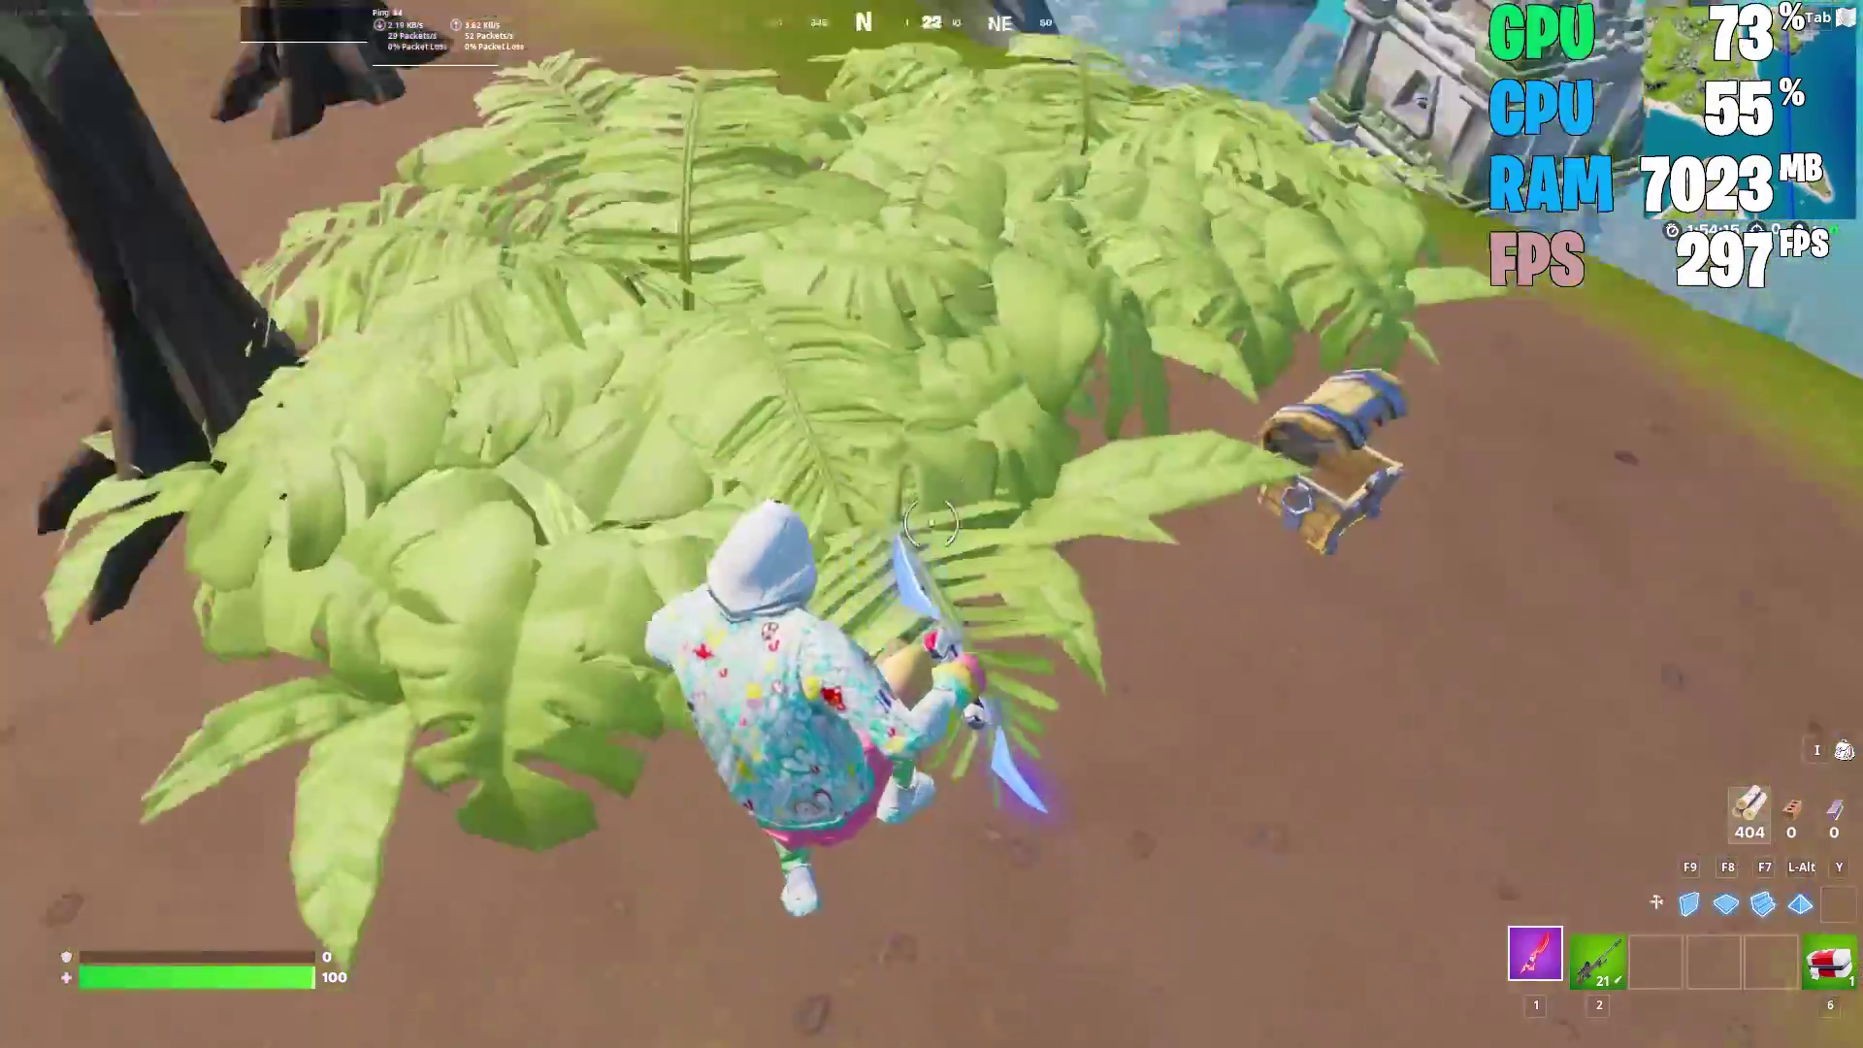
pyautogui.press('w')
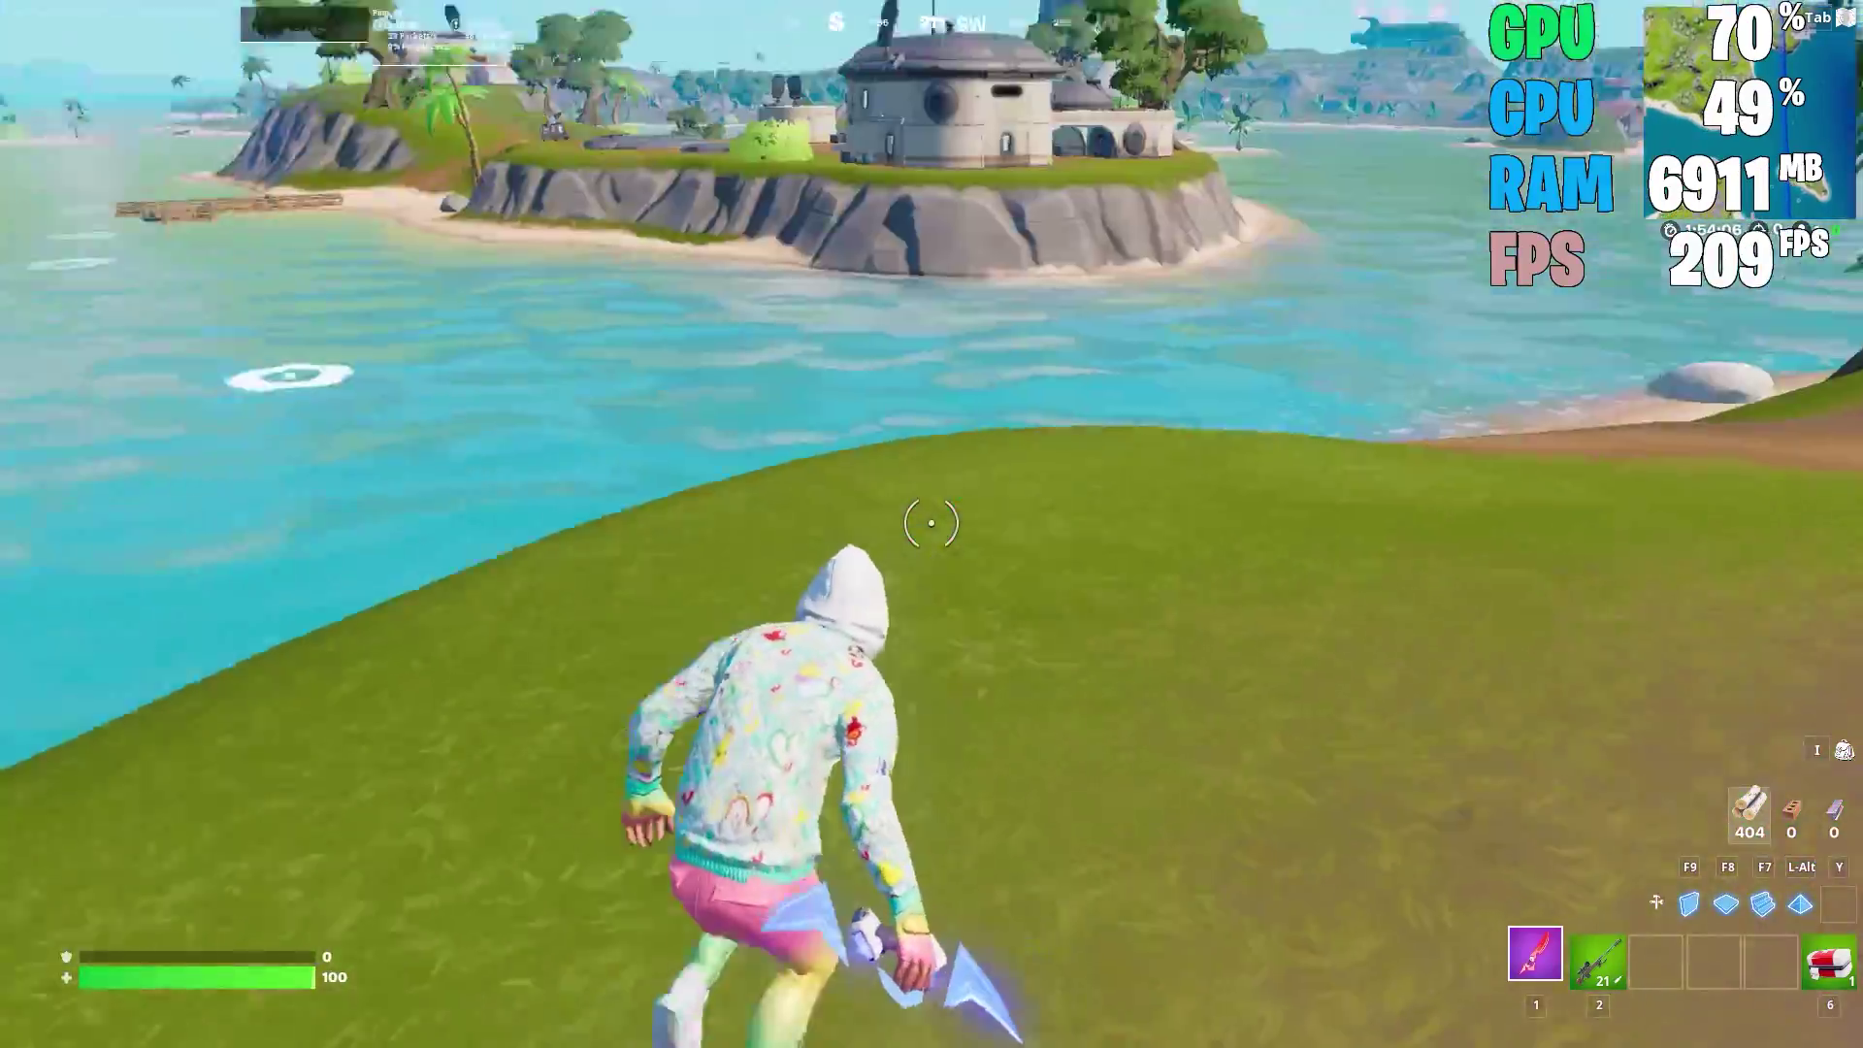
pyautogui.press('w')
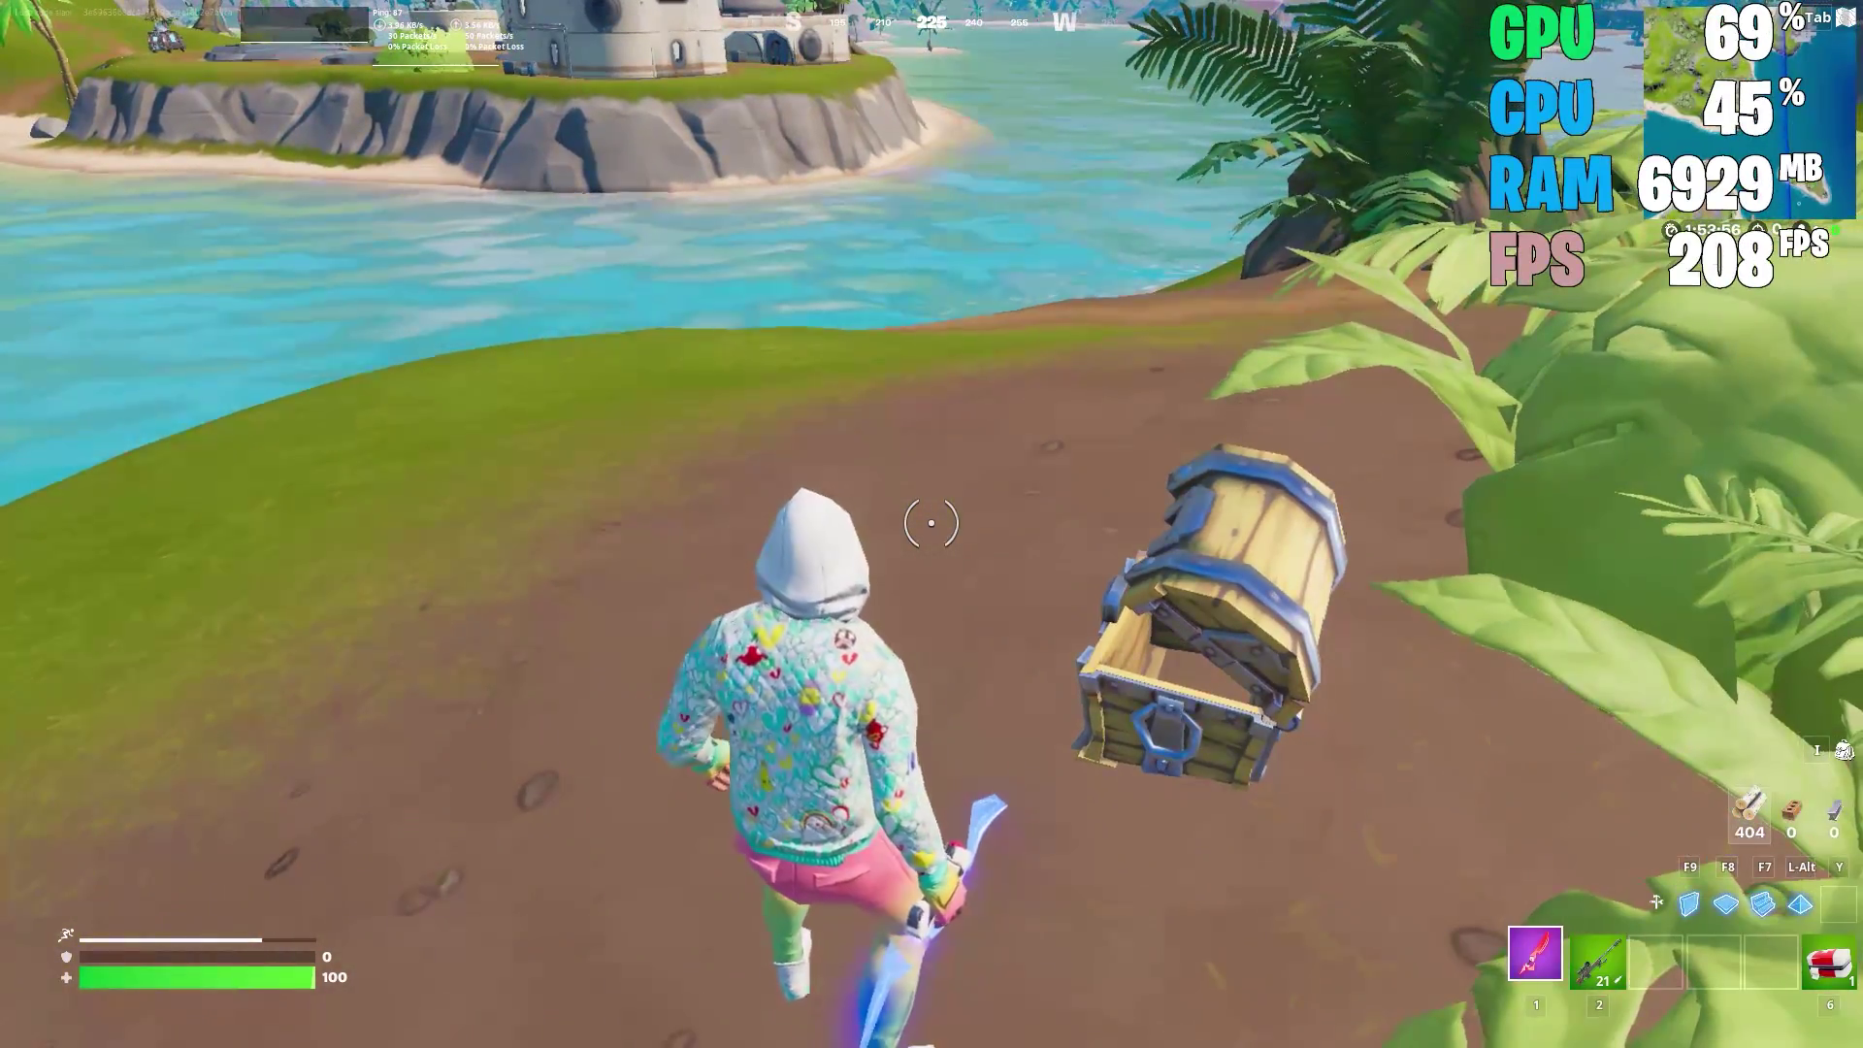
pyautogui.press('w')
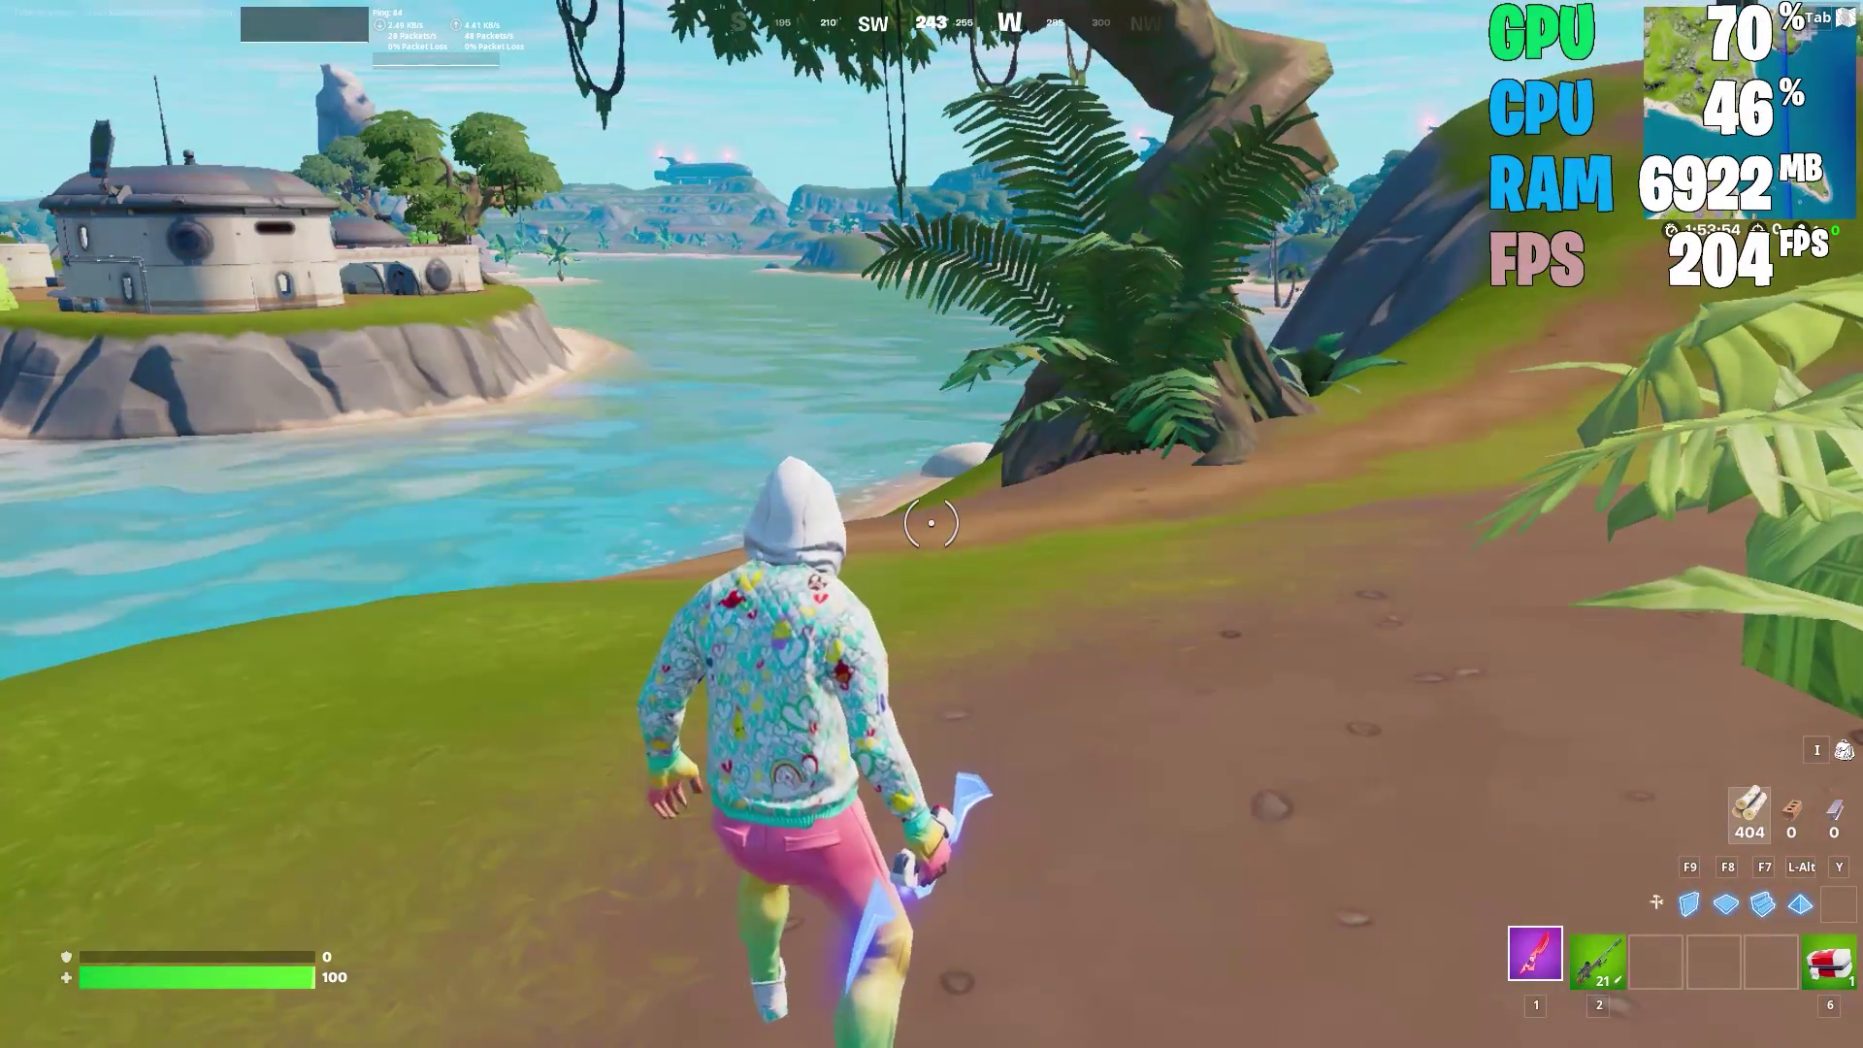
pyautogui.press('w')
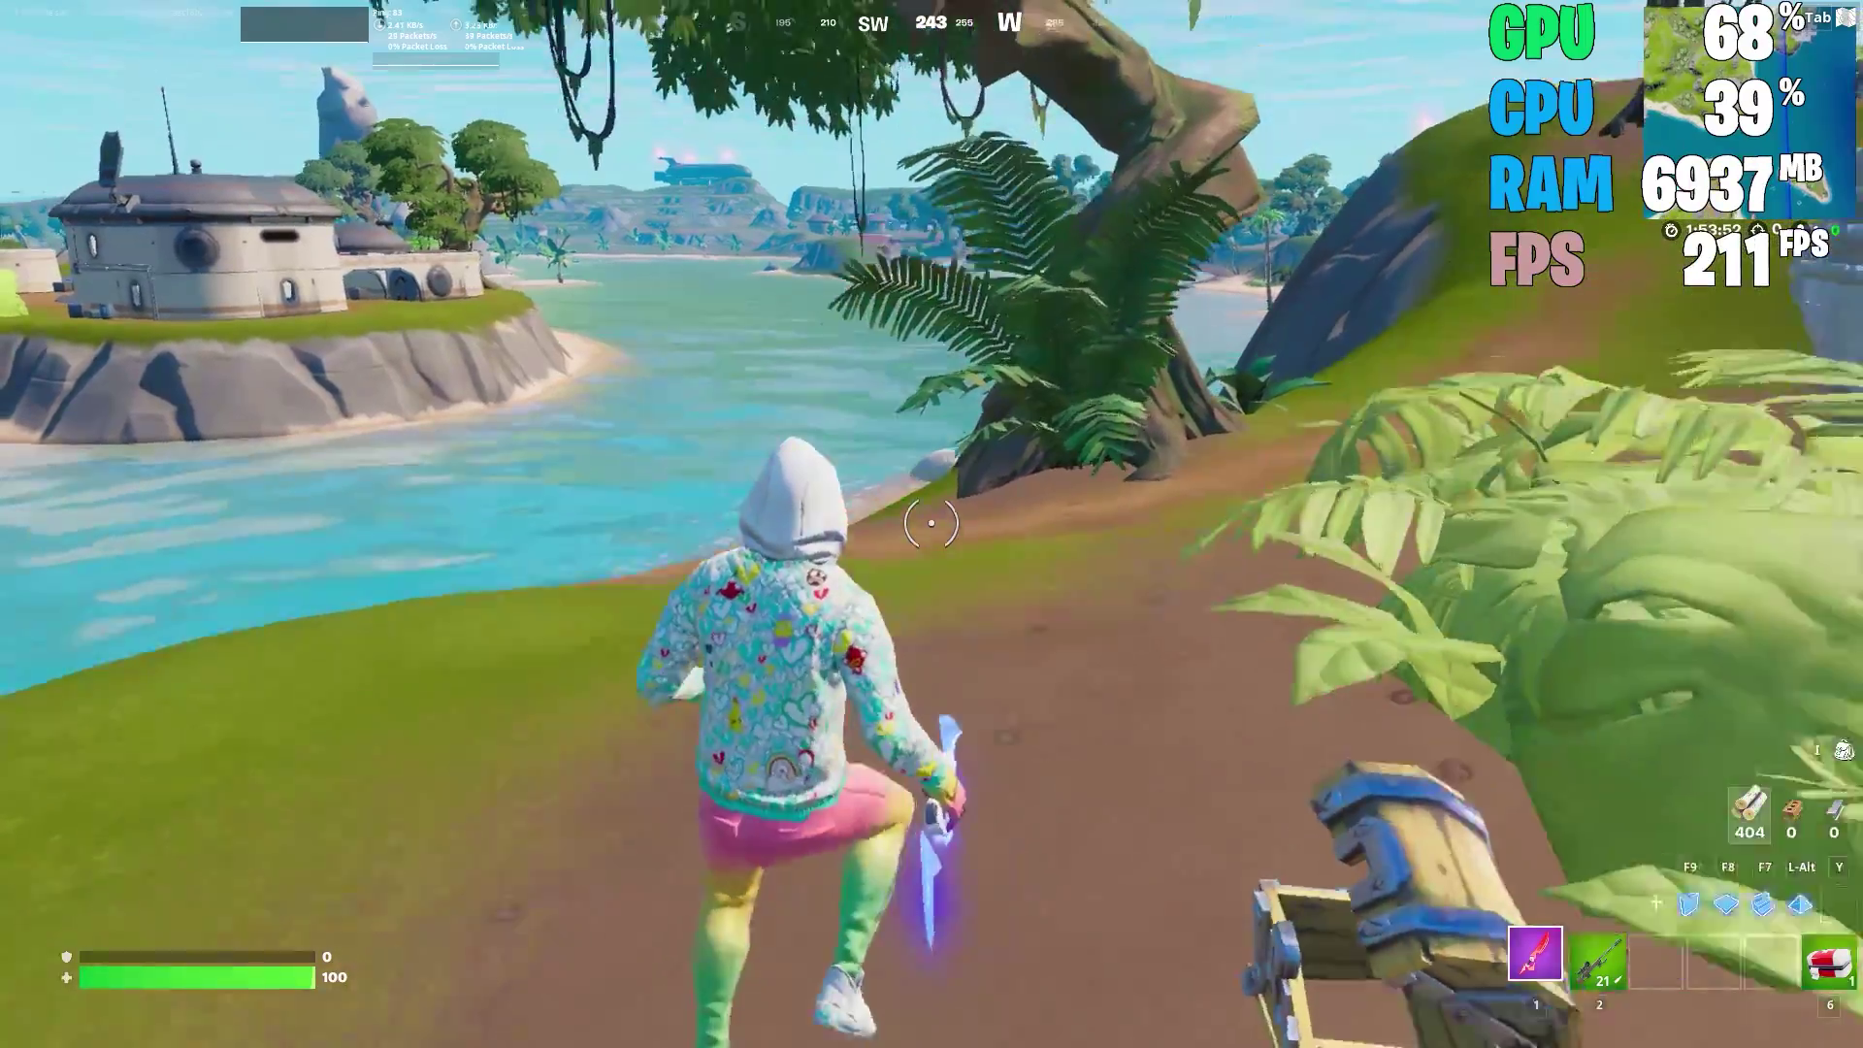
pyautogui.press('w')
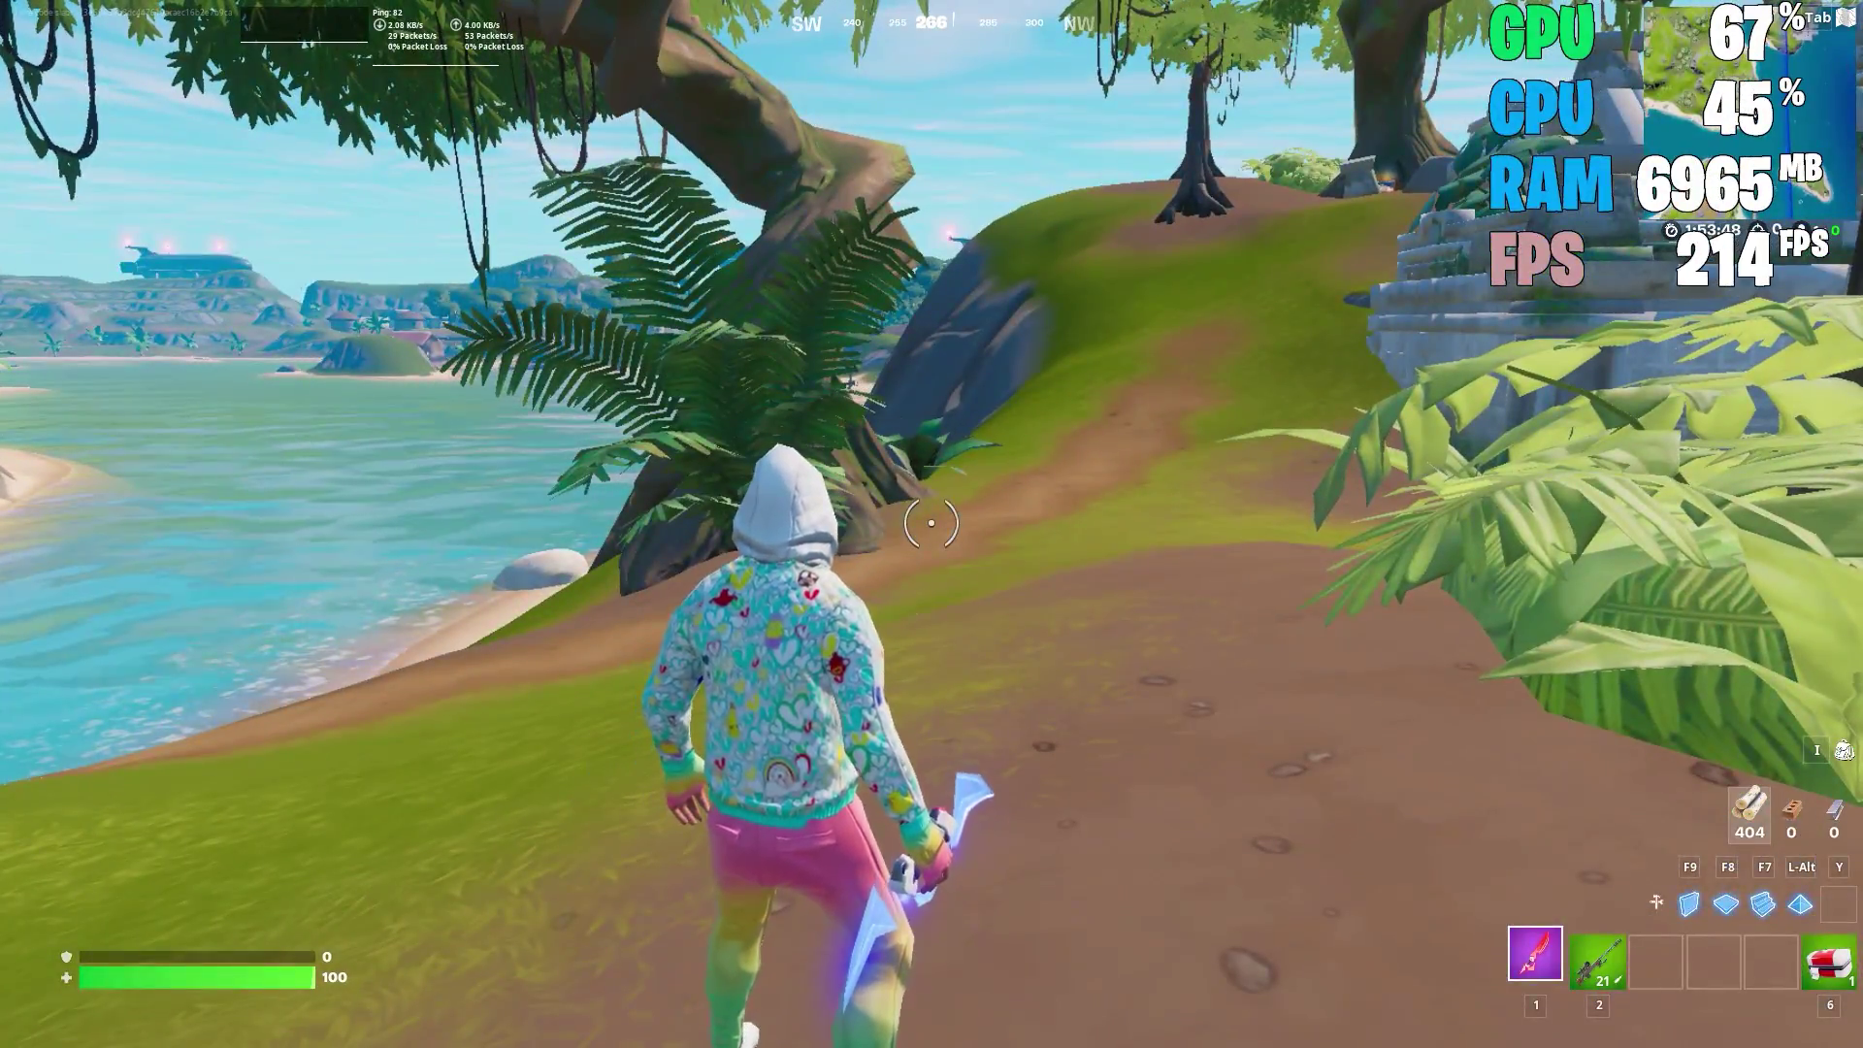
pyautogui.press('w')
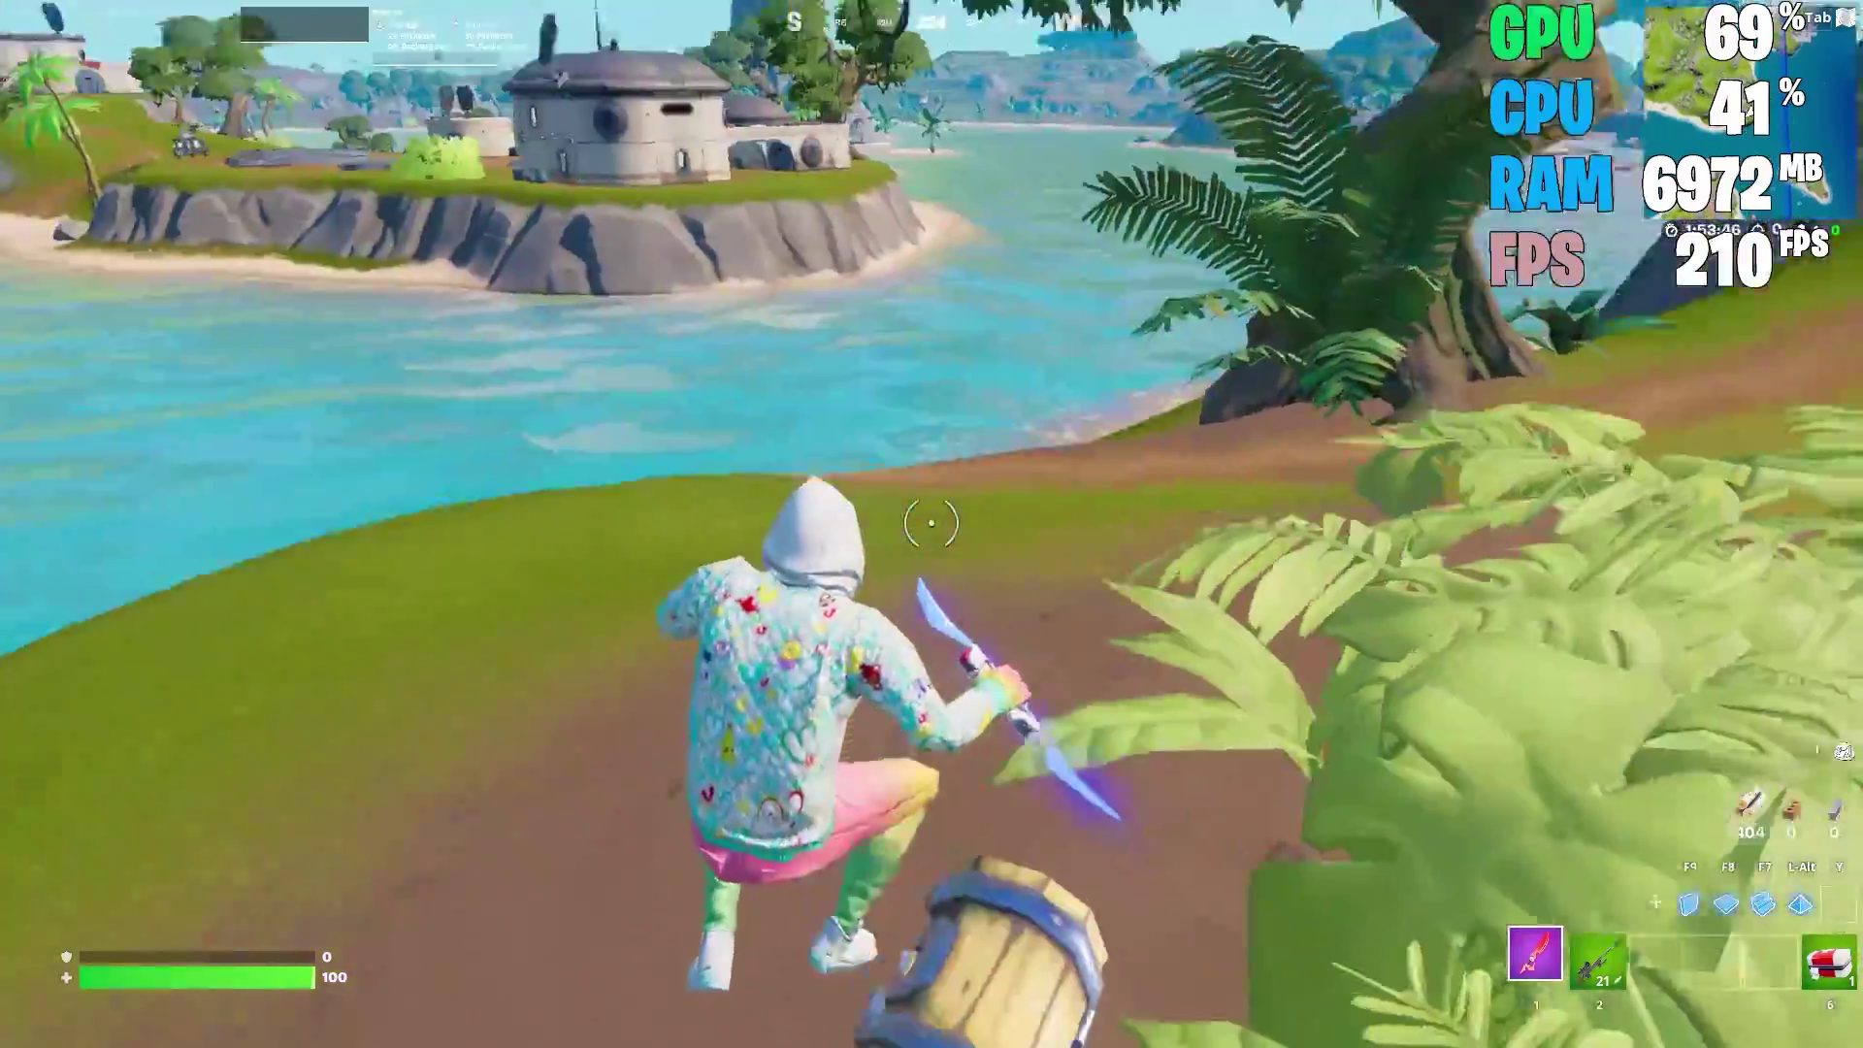
pyautogui.press('w')
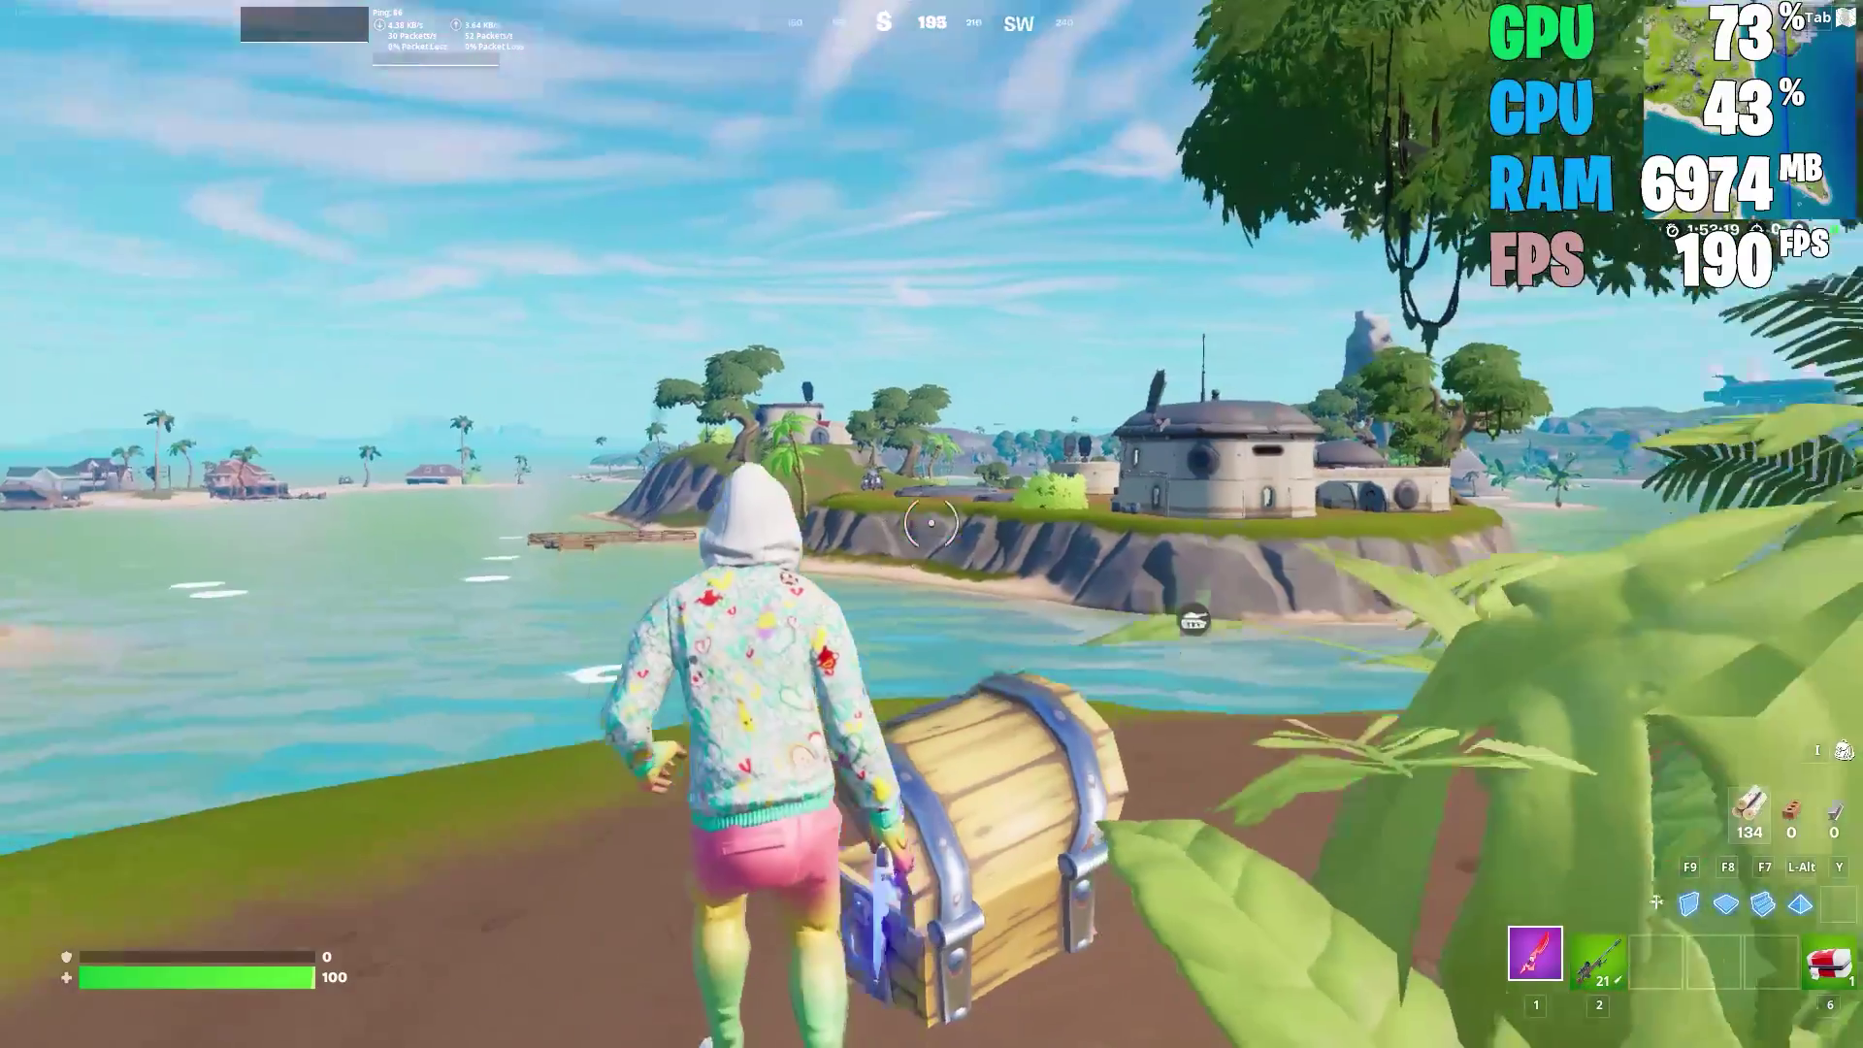
pyautogui.press('w')
pyautogui.press('space')
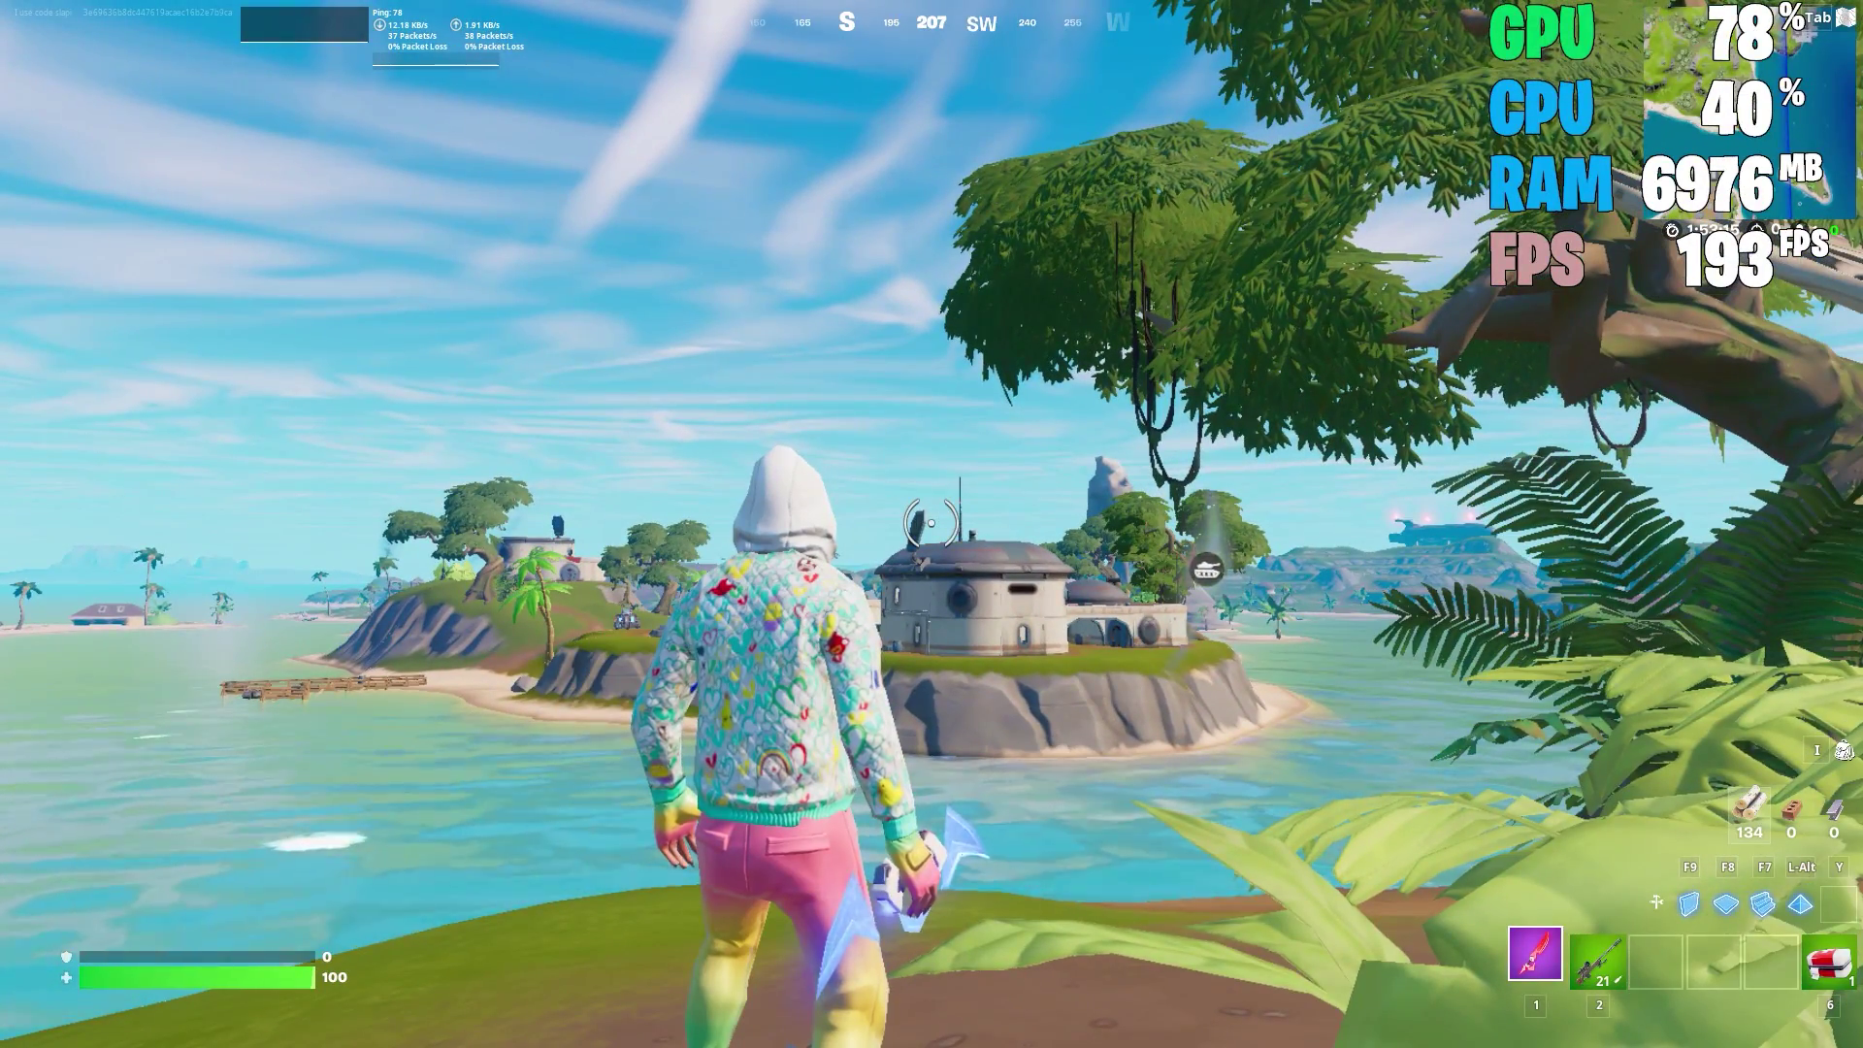
pyautogui.press('w')
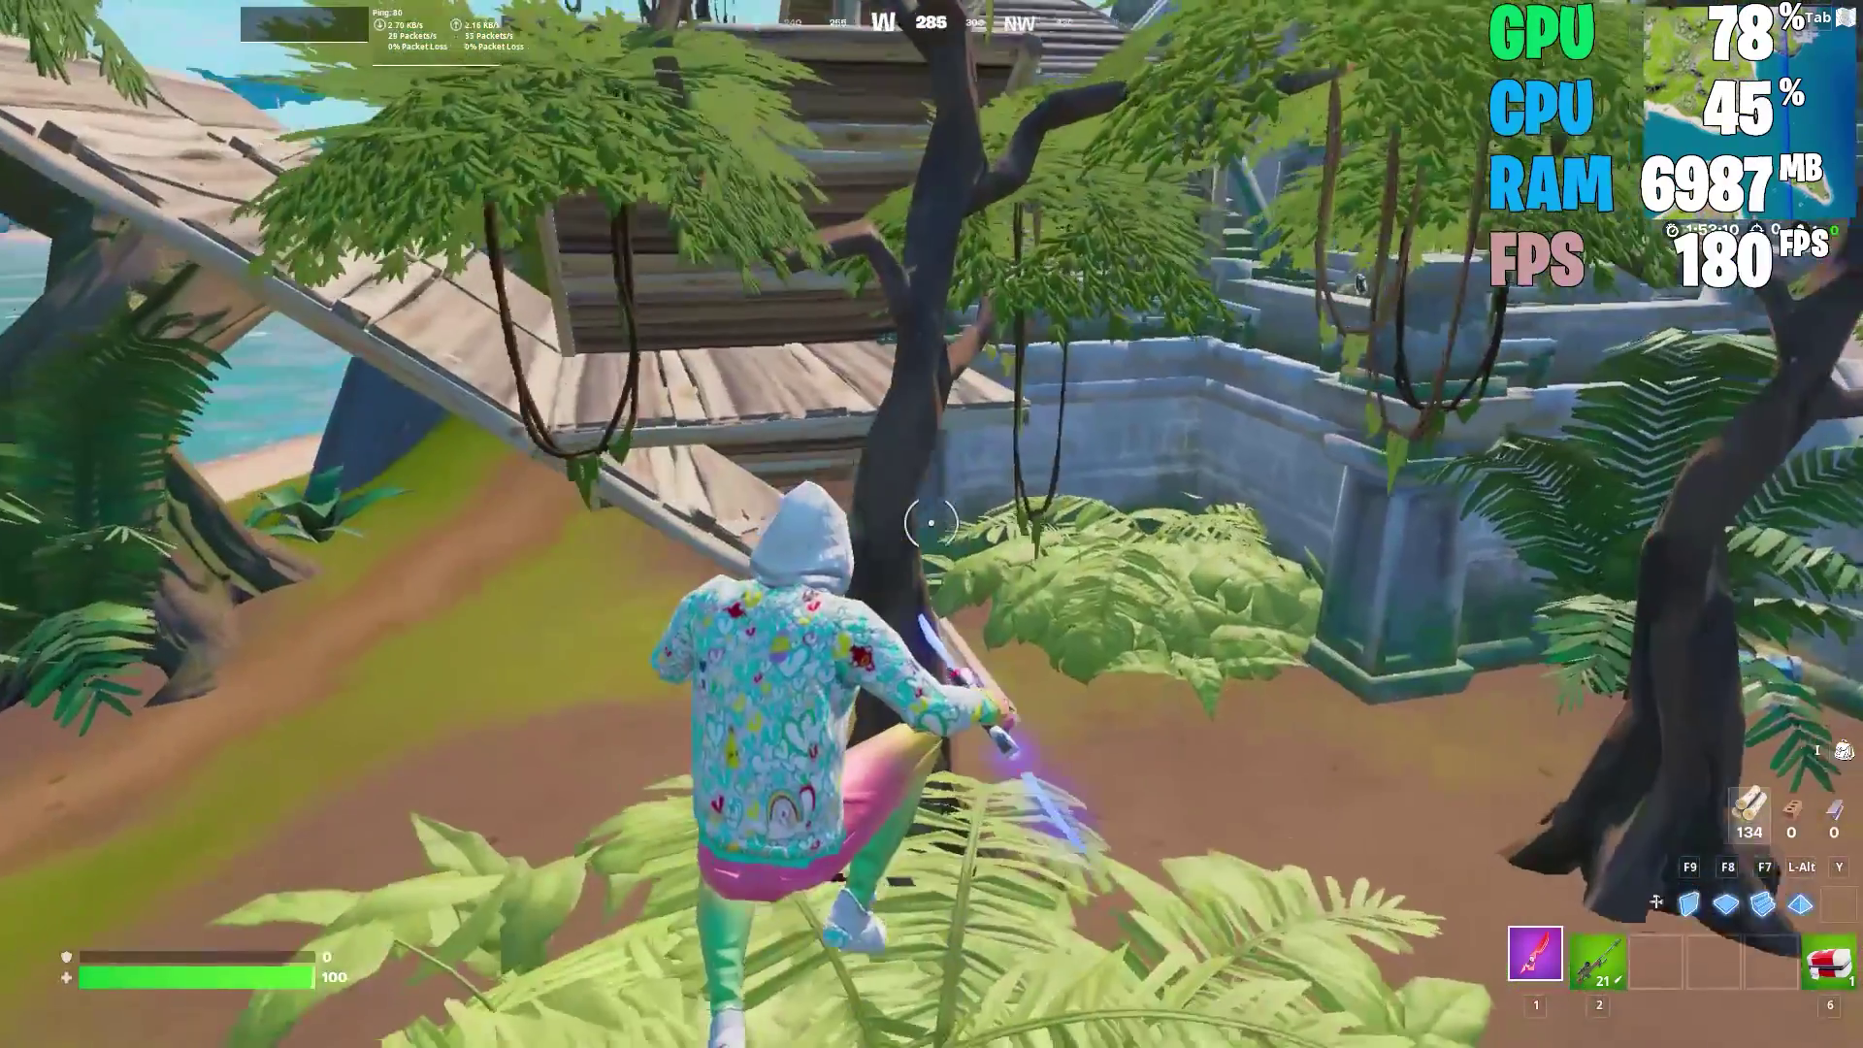
pyautogui.click(919, 520)
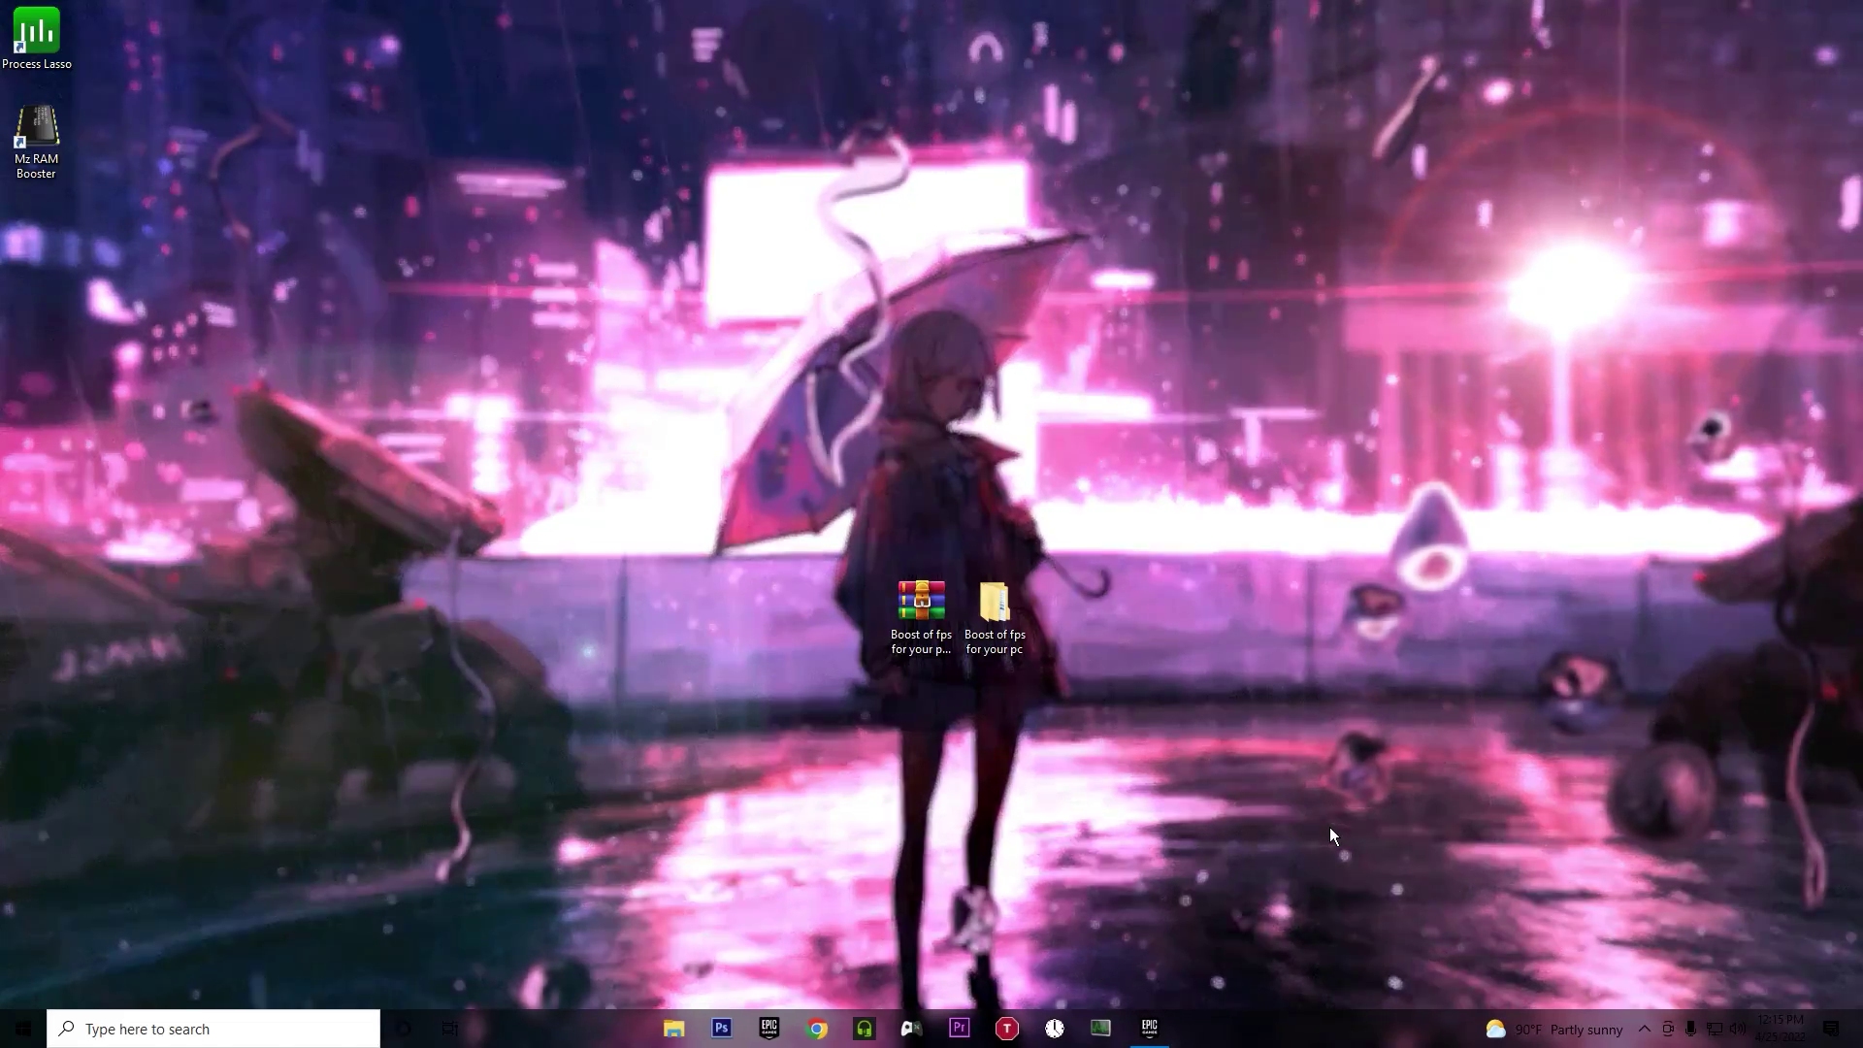